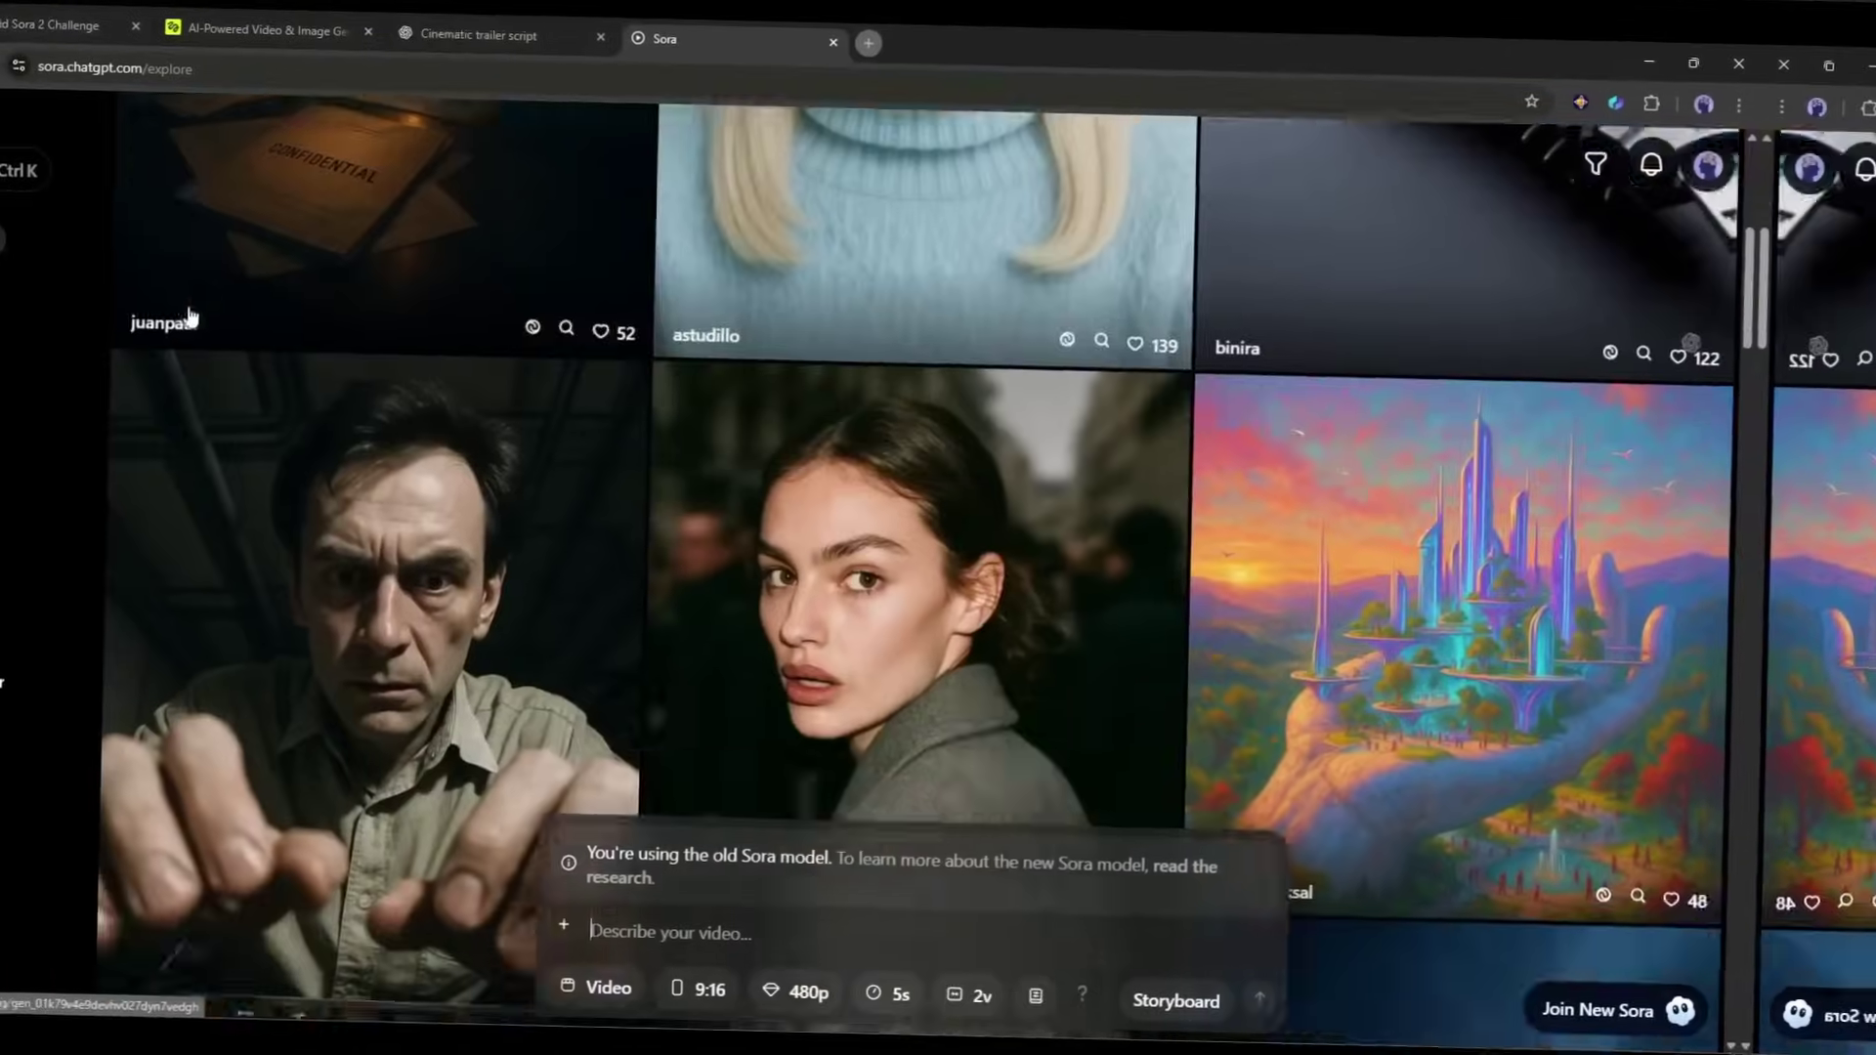
- Scroll through OpenAI's 'Sora 2 is here' announcement article
scroll(218, 323, "down", 5)
scroll(314, 383, "down", 6)
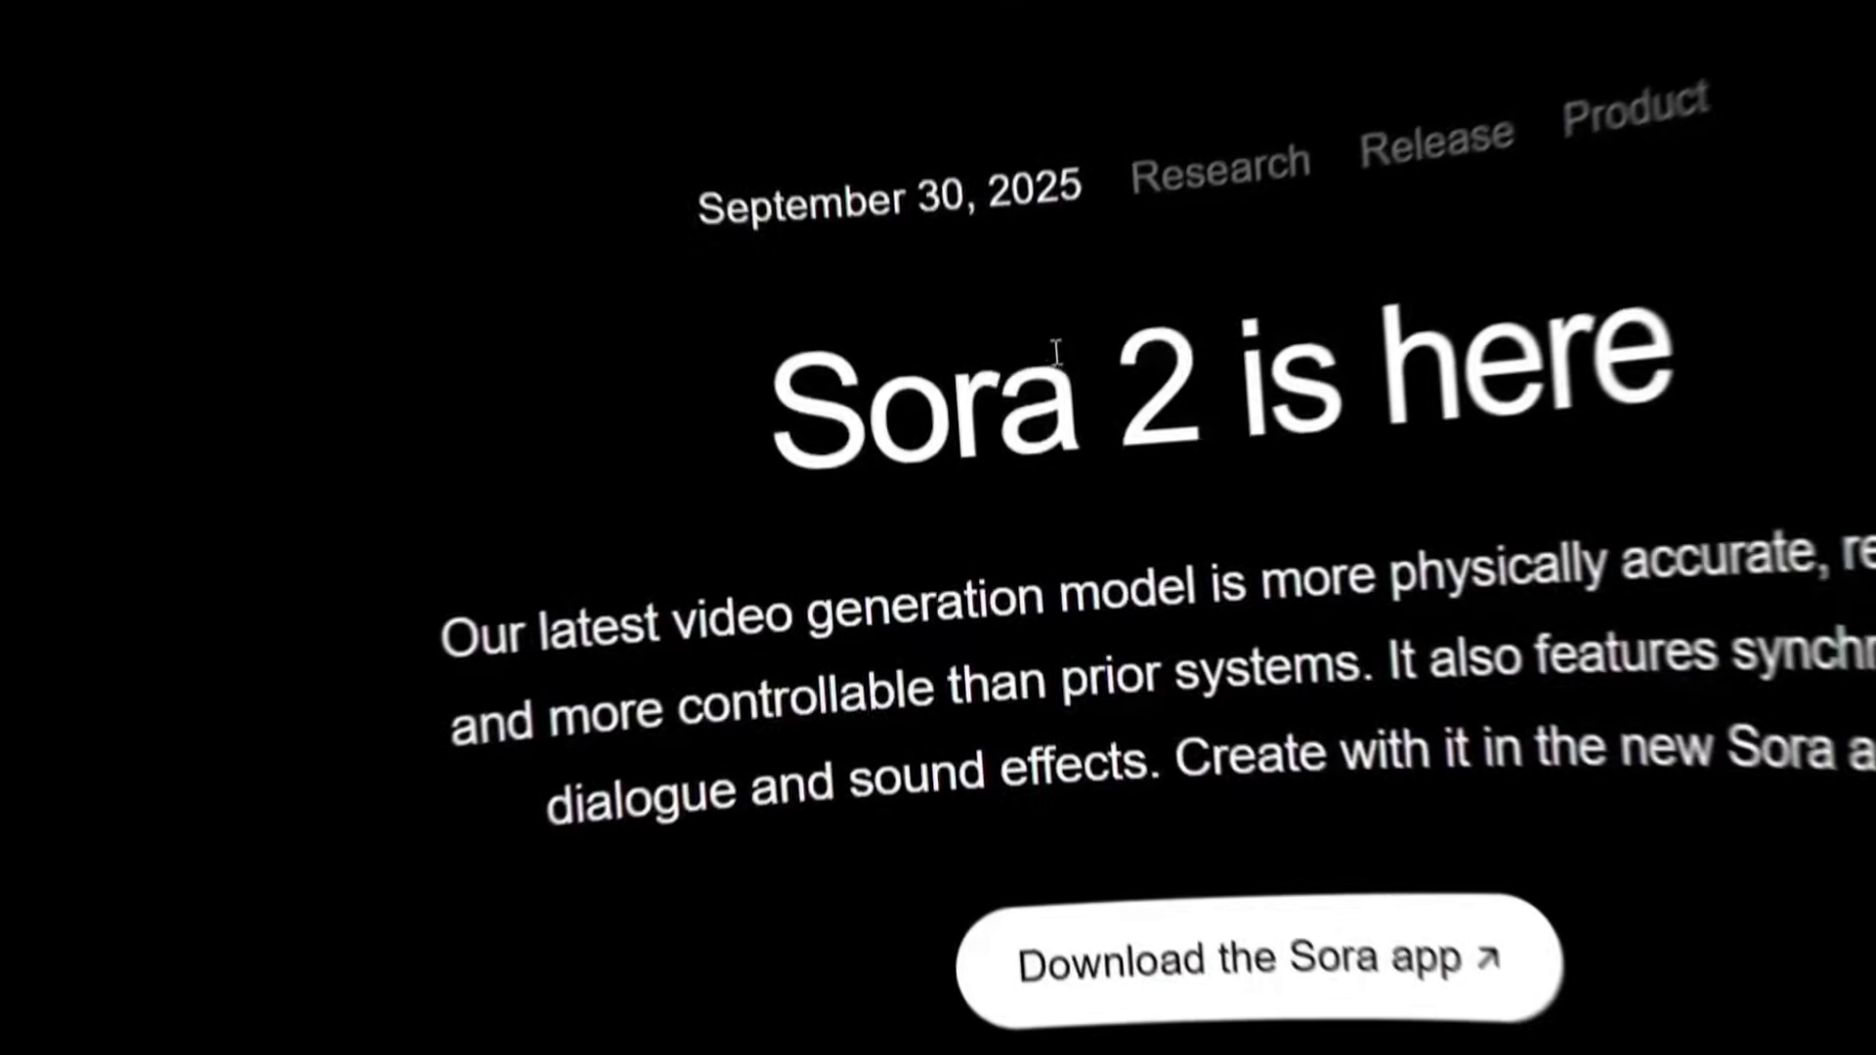
scroll(831, 391, "down", 6)
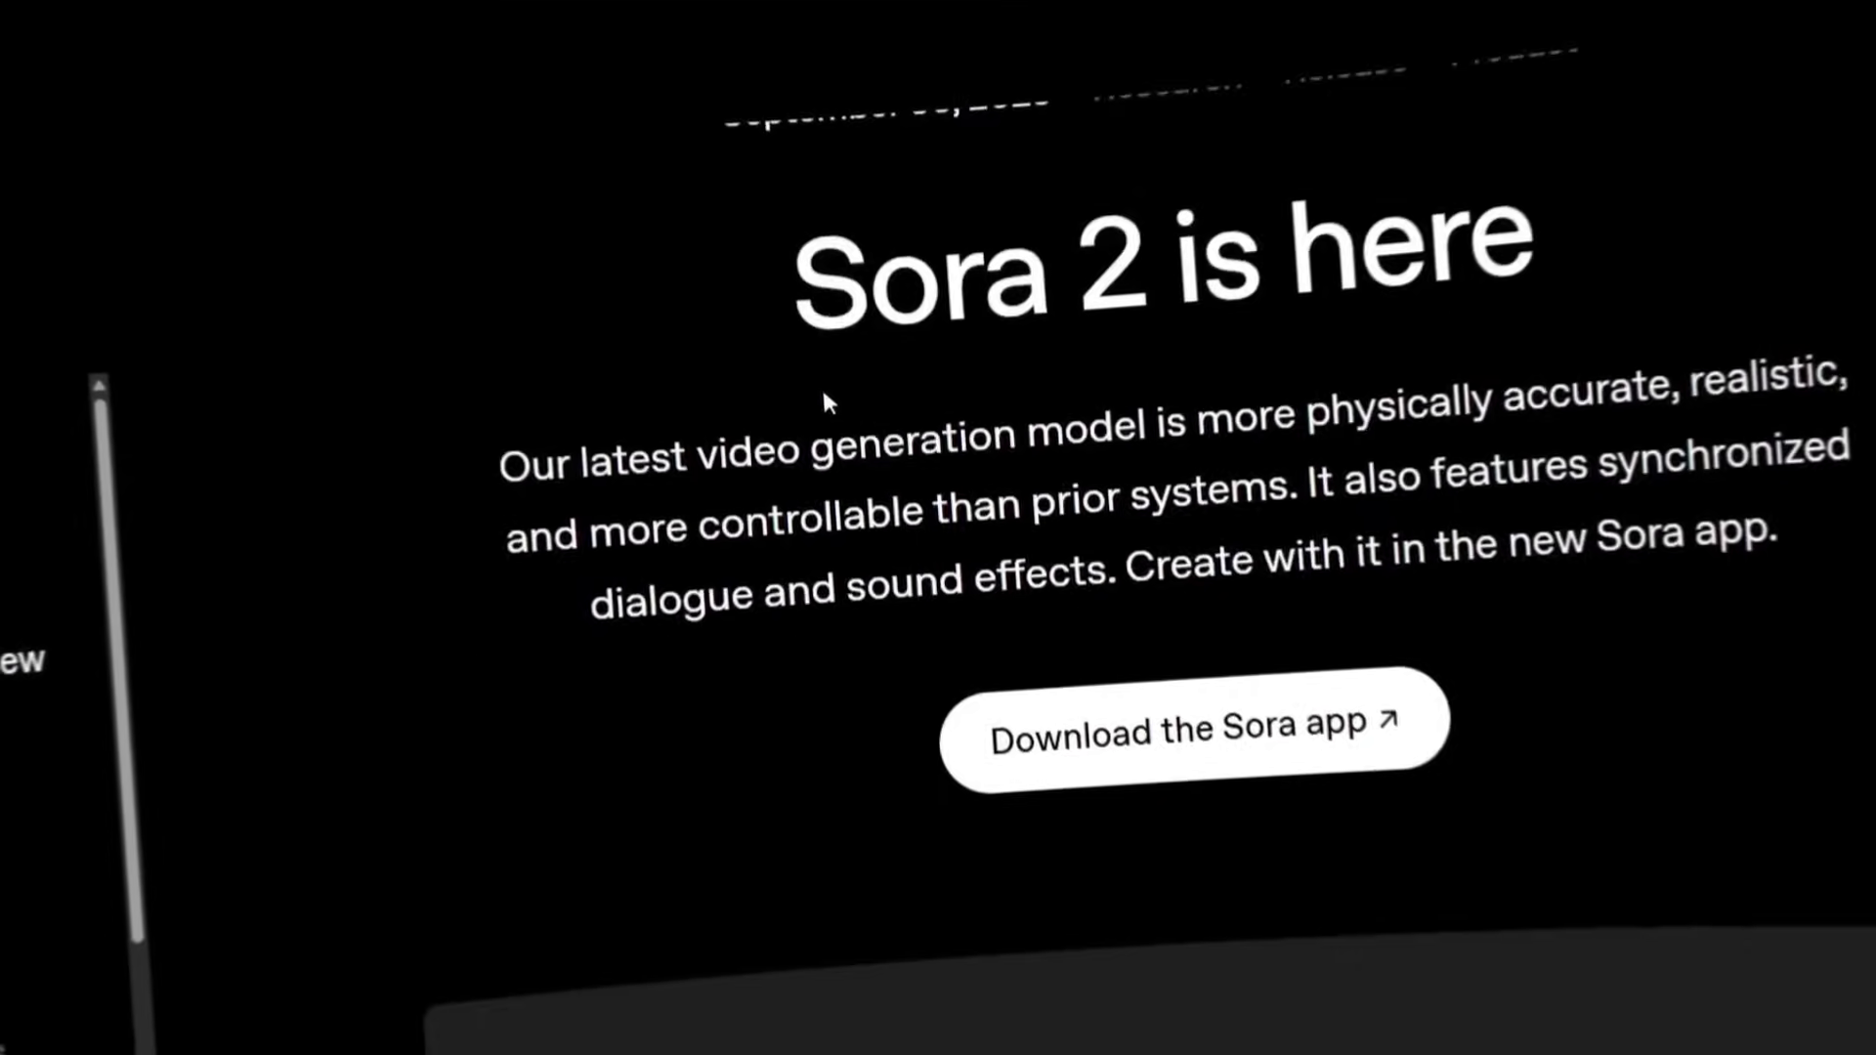
scroll(837, 406, "down", 10)
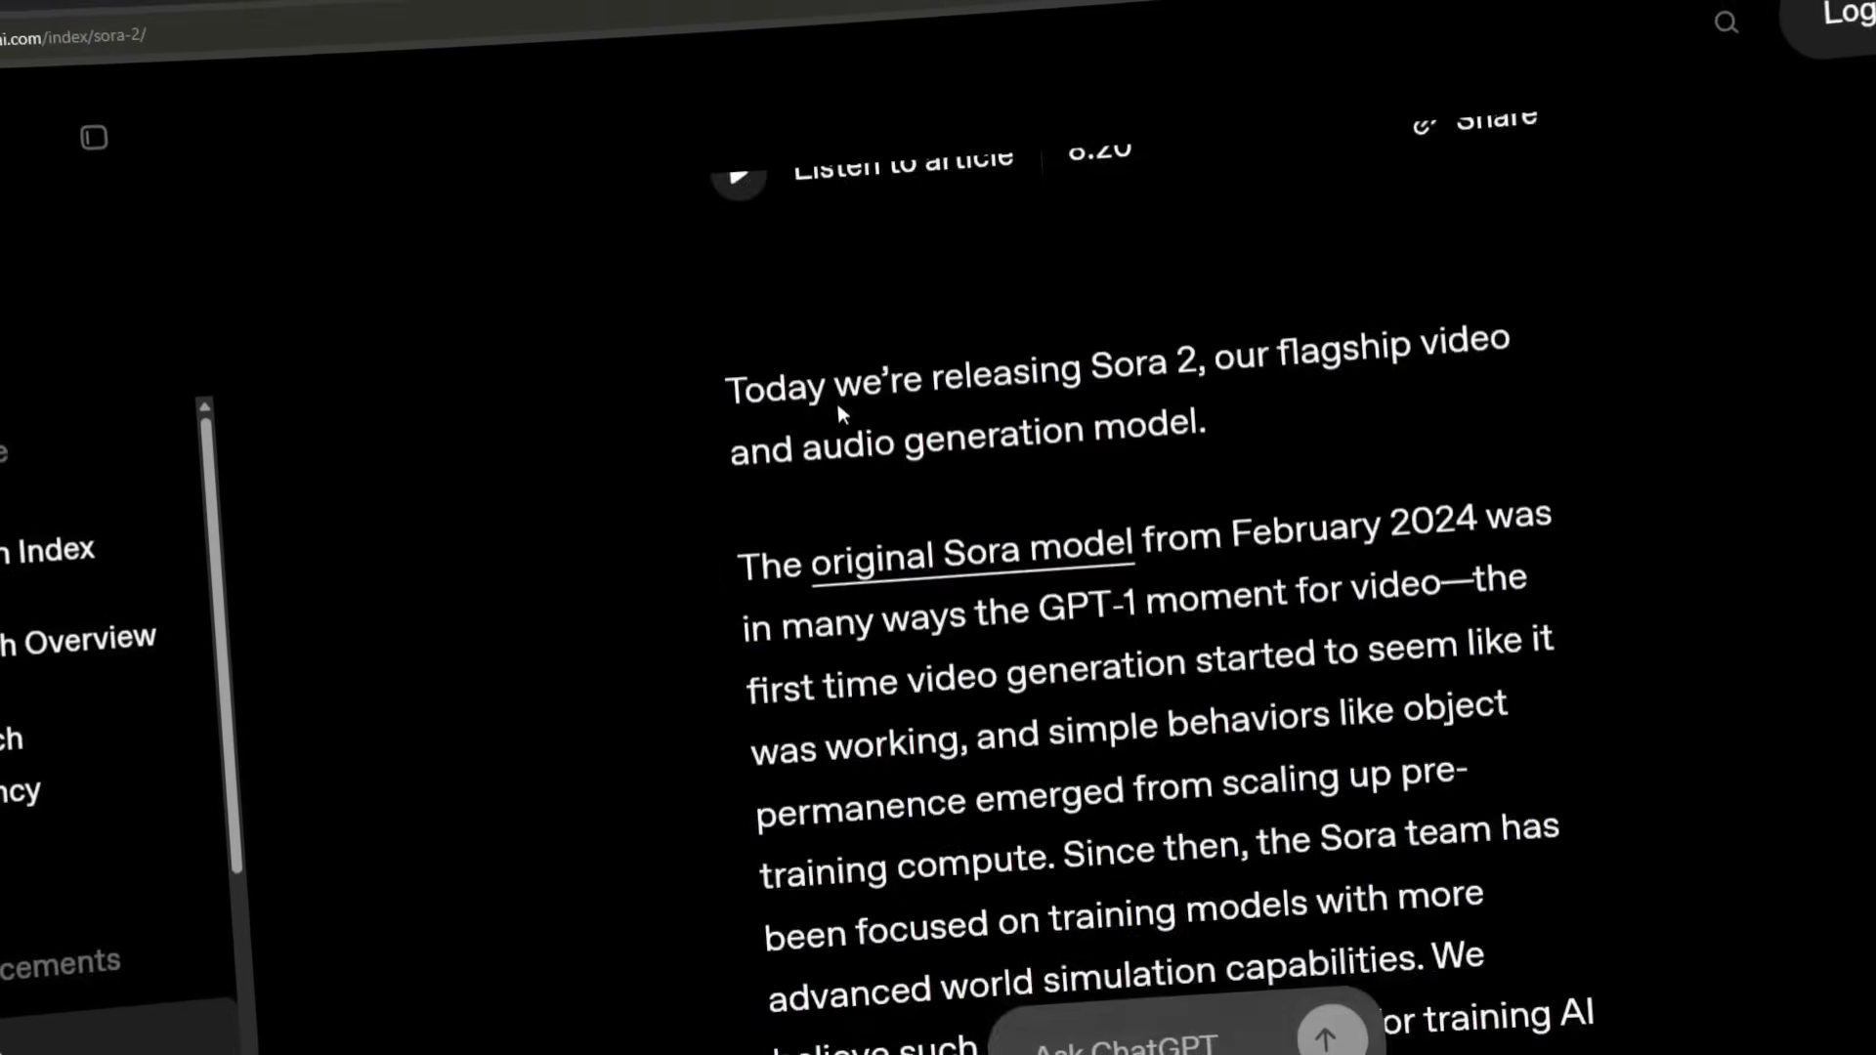
scroll(841, 412, "down", 12)
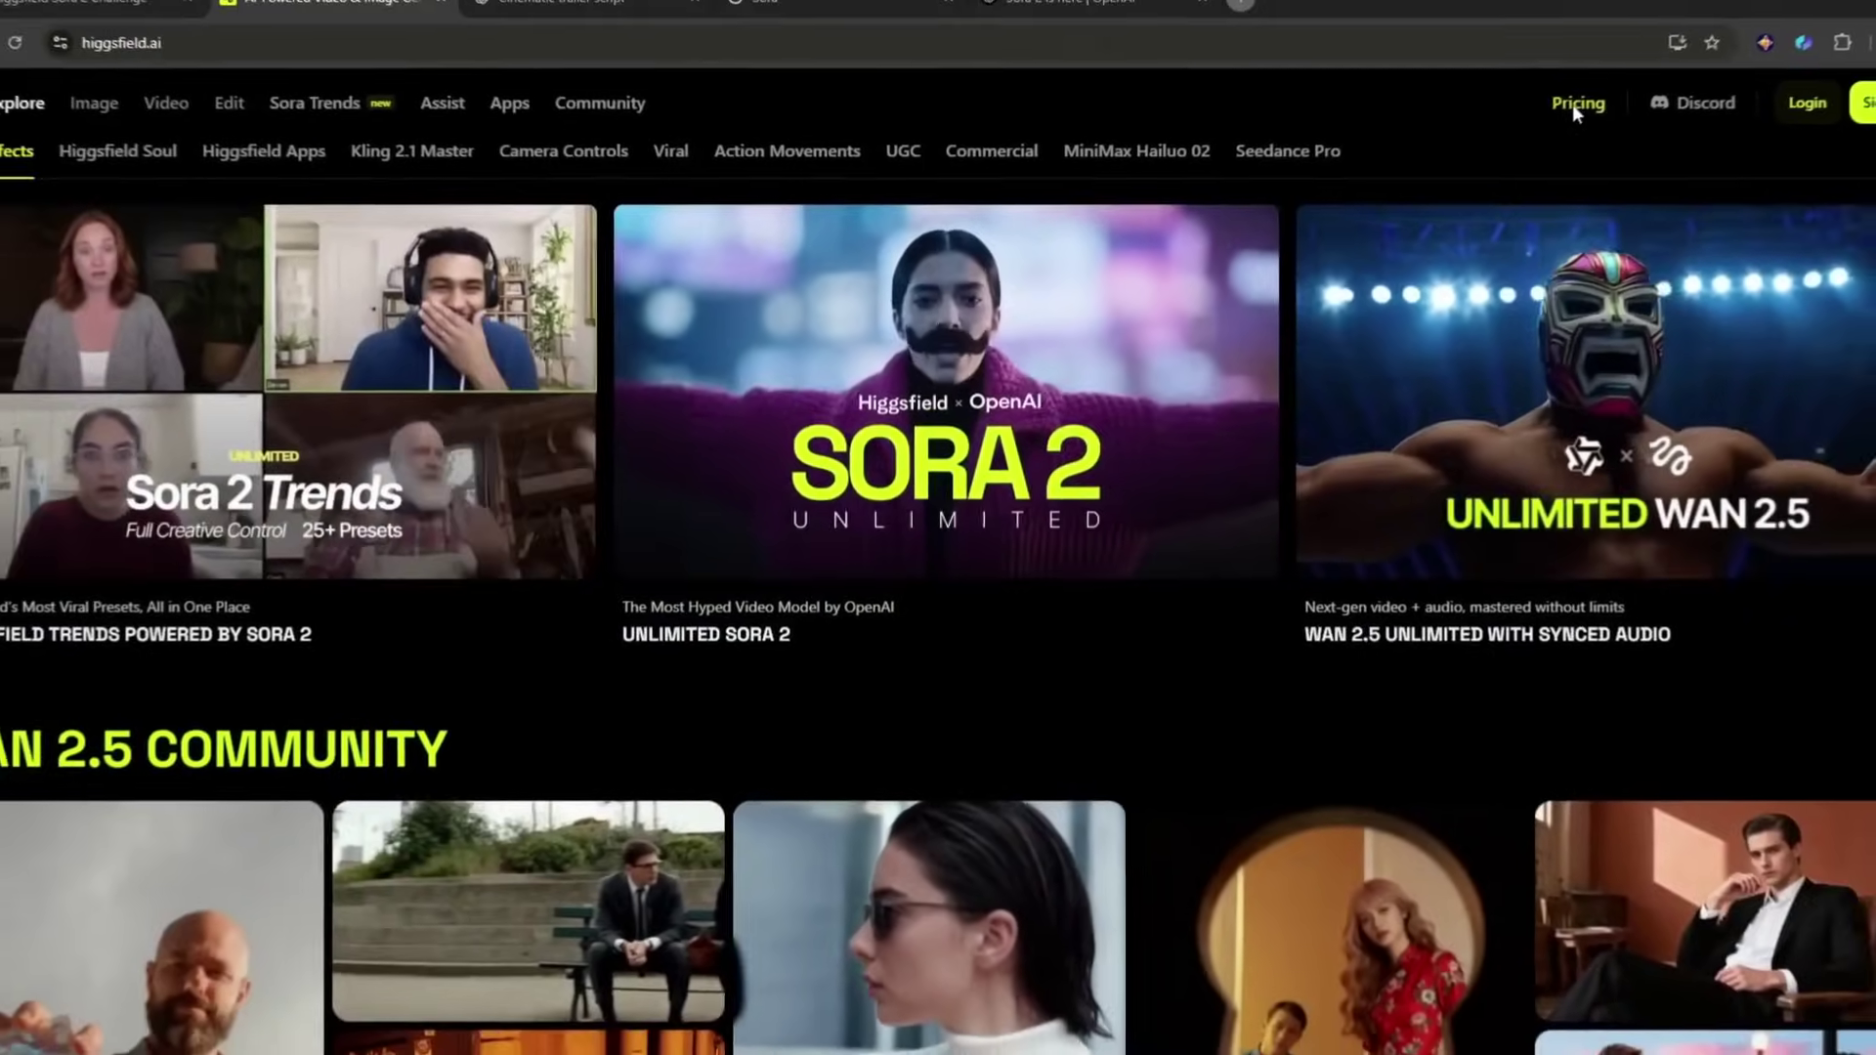
- Review Higgsfield's pricing plans, sign up and log in, then browse the Explore page
left_click(1573, 103)
scroll(882, 595, "down", 1)
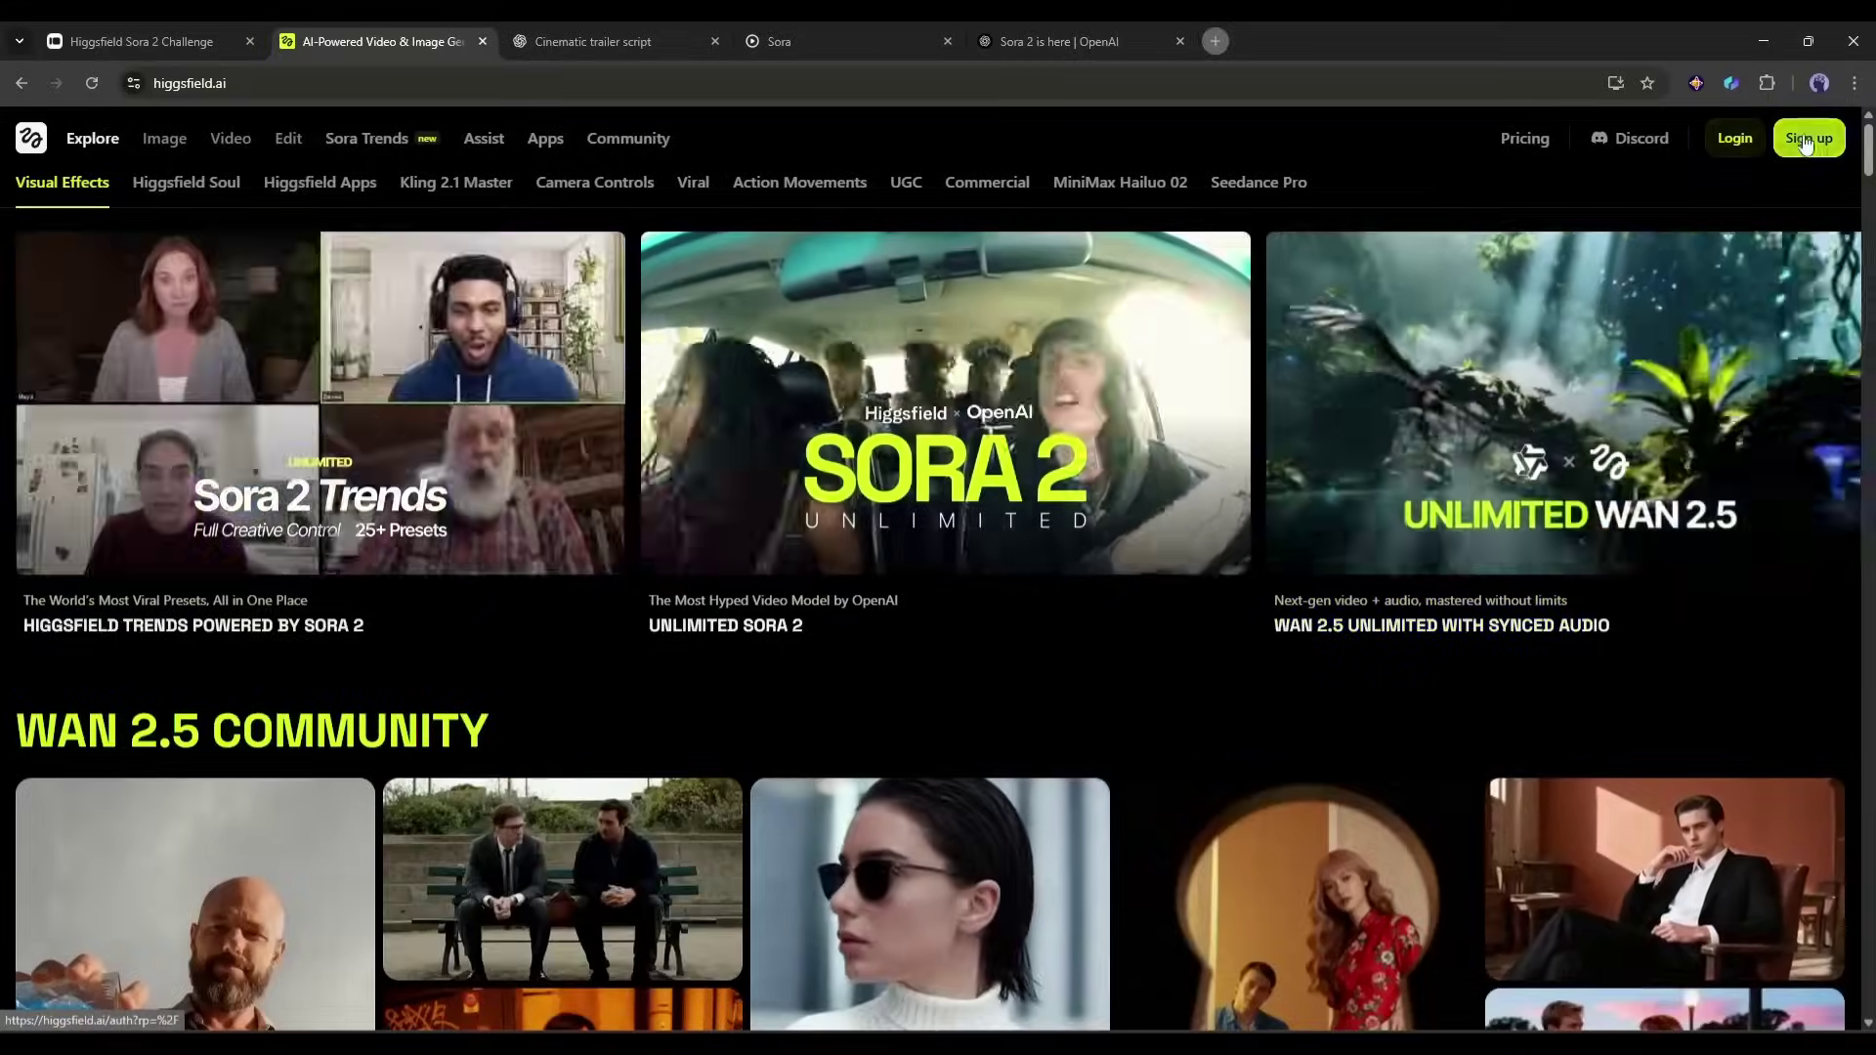
left_click(1797, 139)
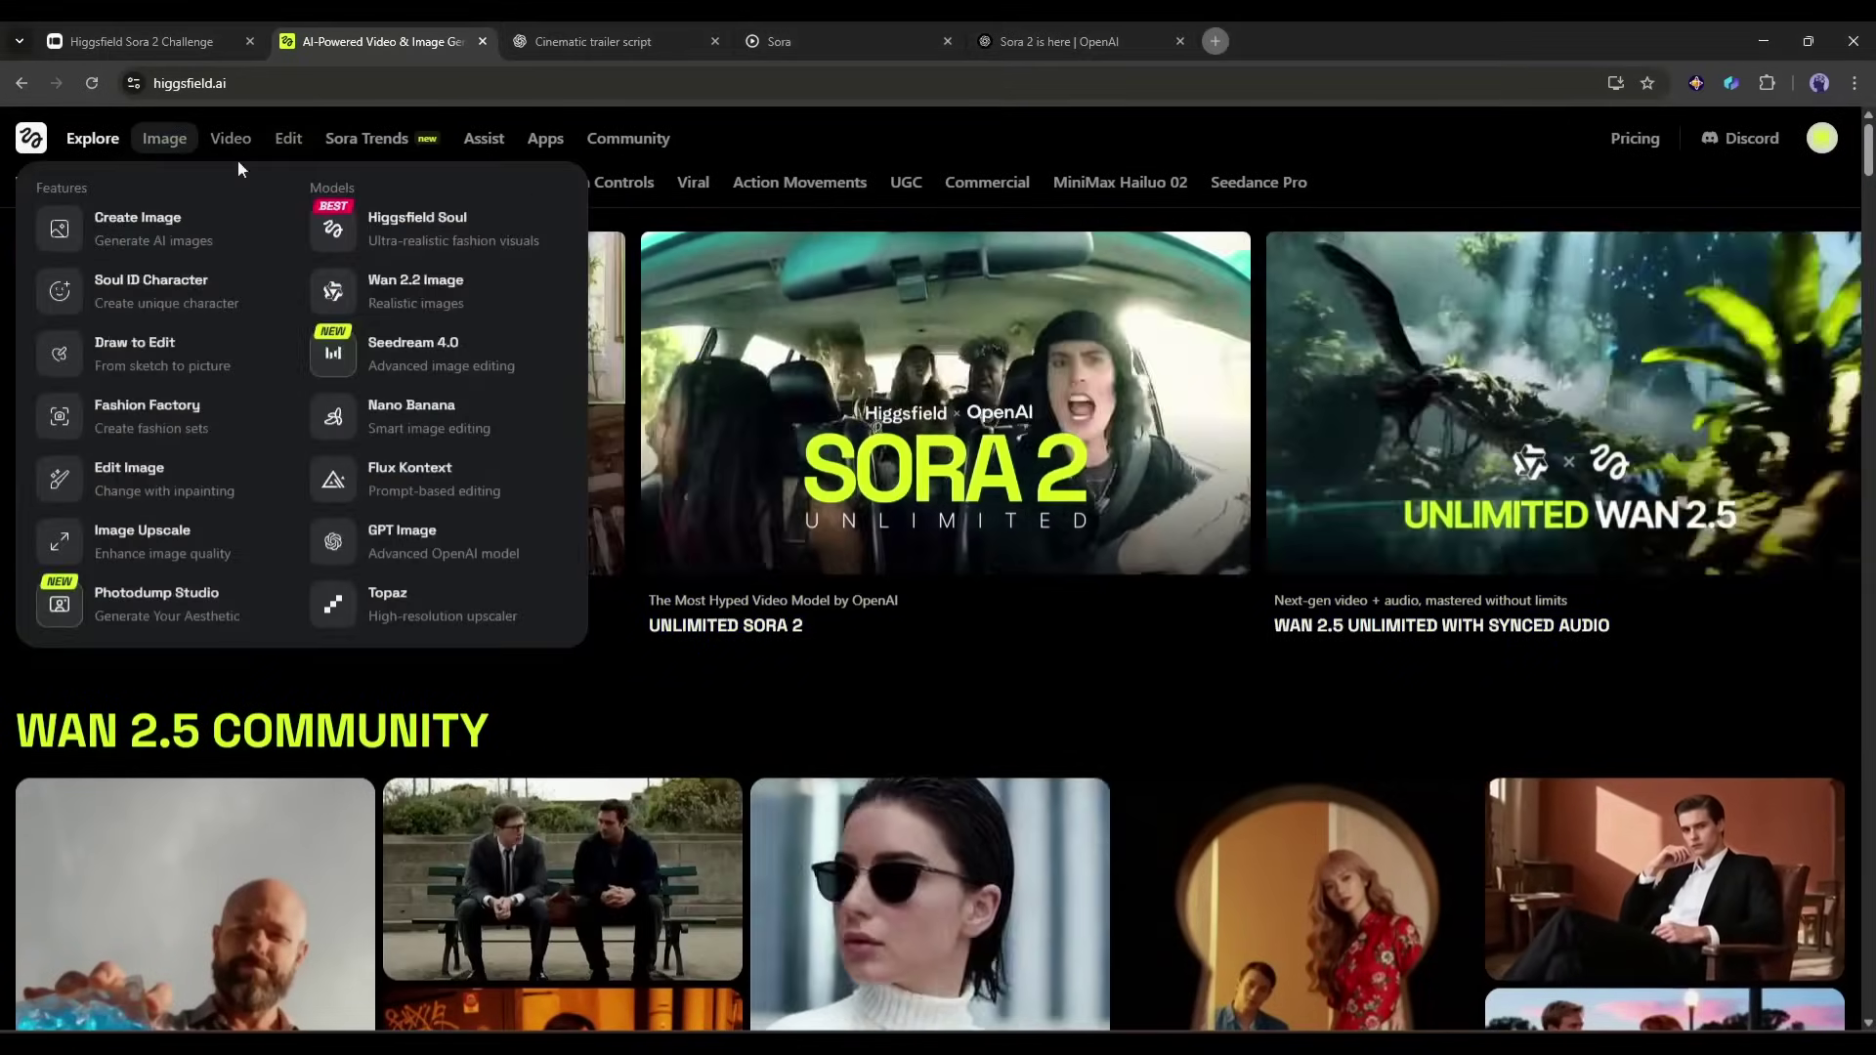
mouse_move(319, 133)
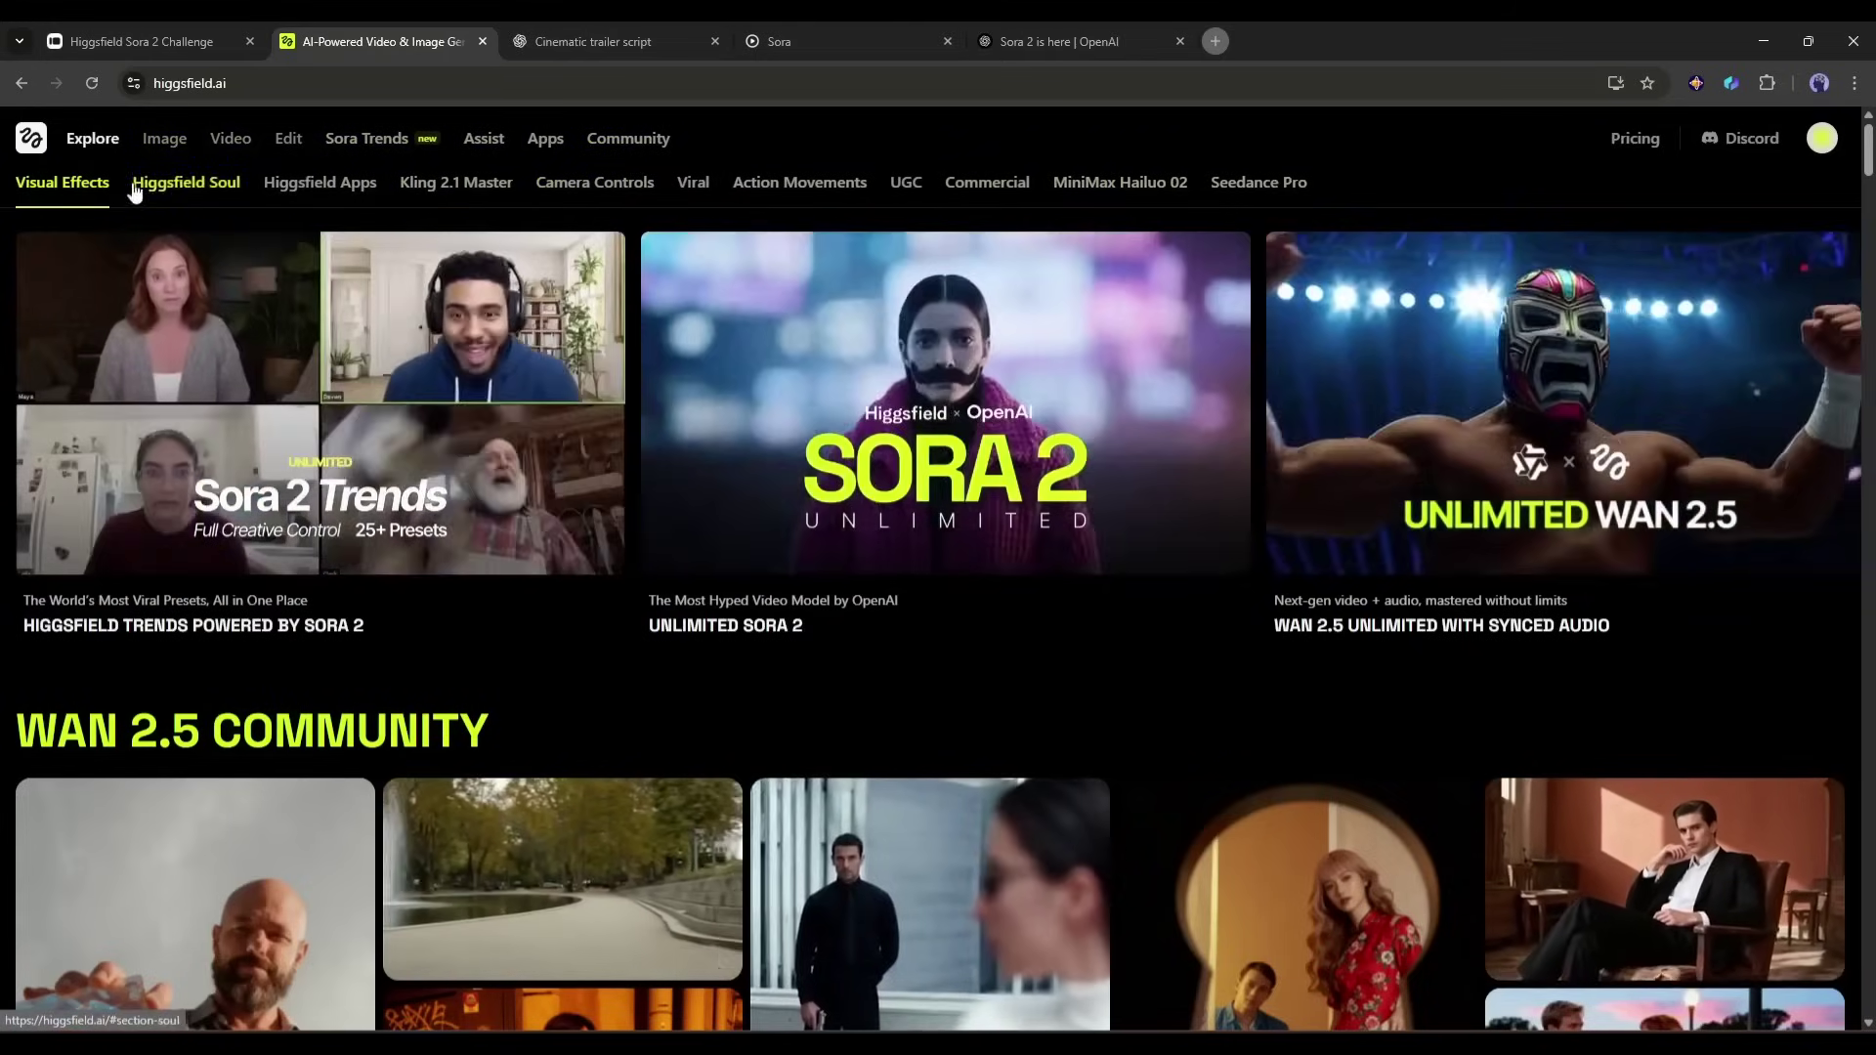
scroll(455, 694, "down", 5)
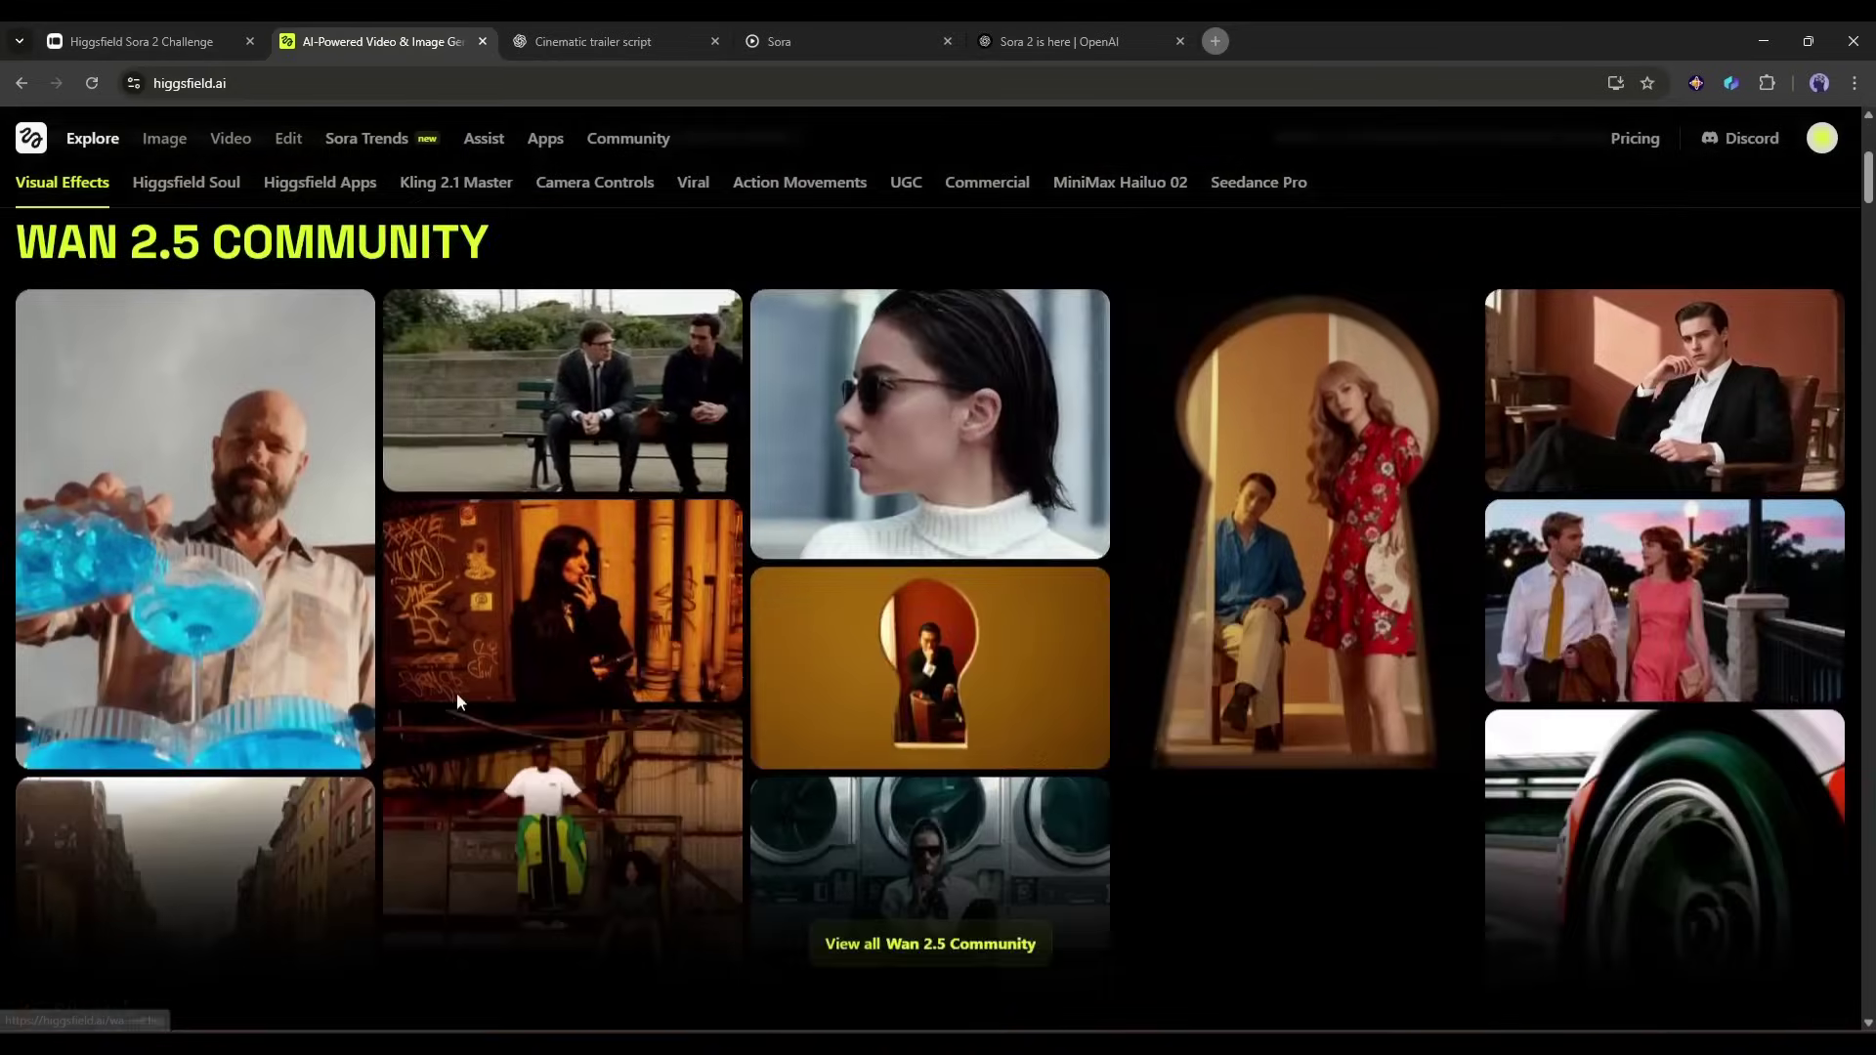
scroll(506, 723, "up", 5)
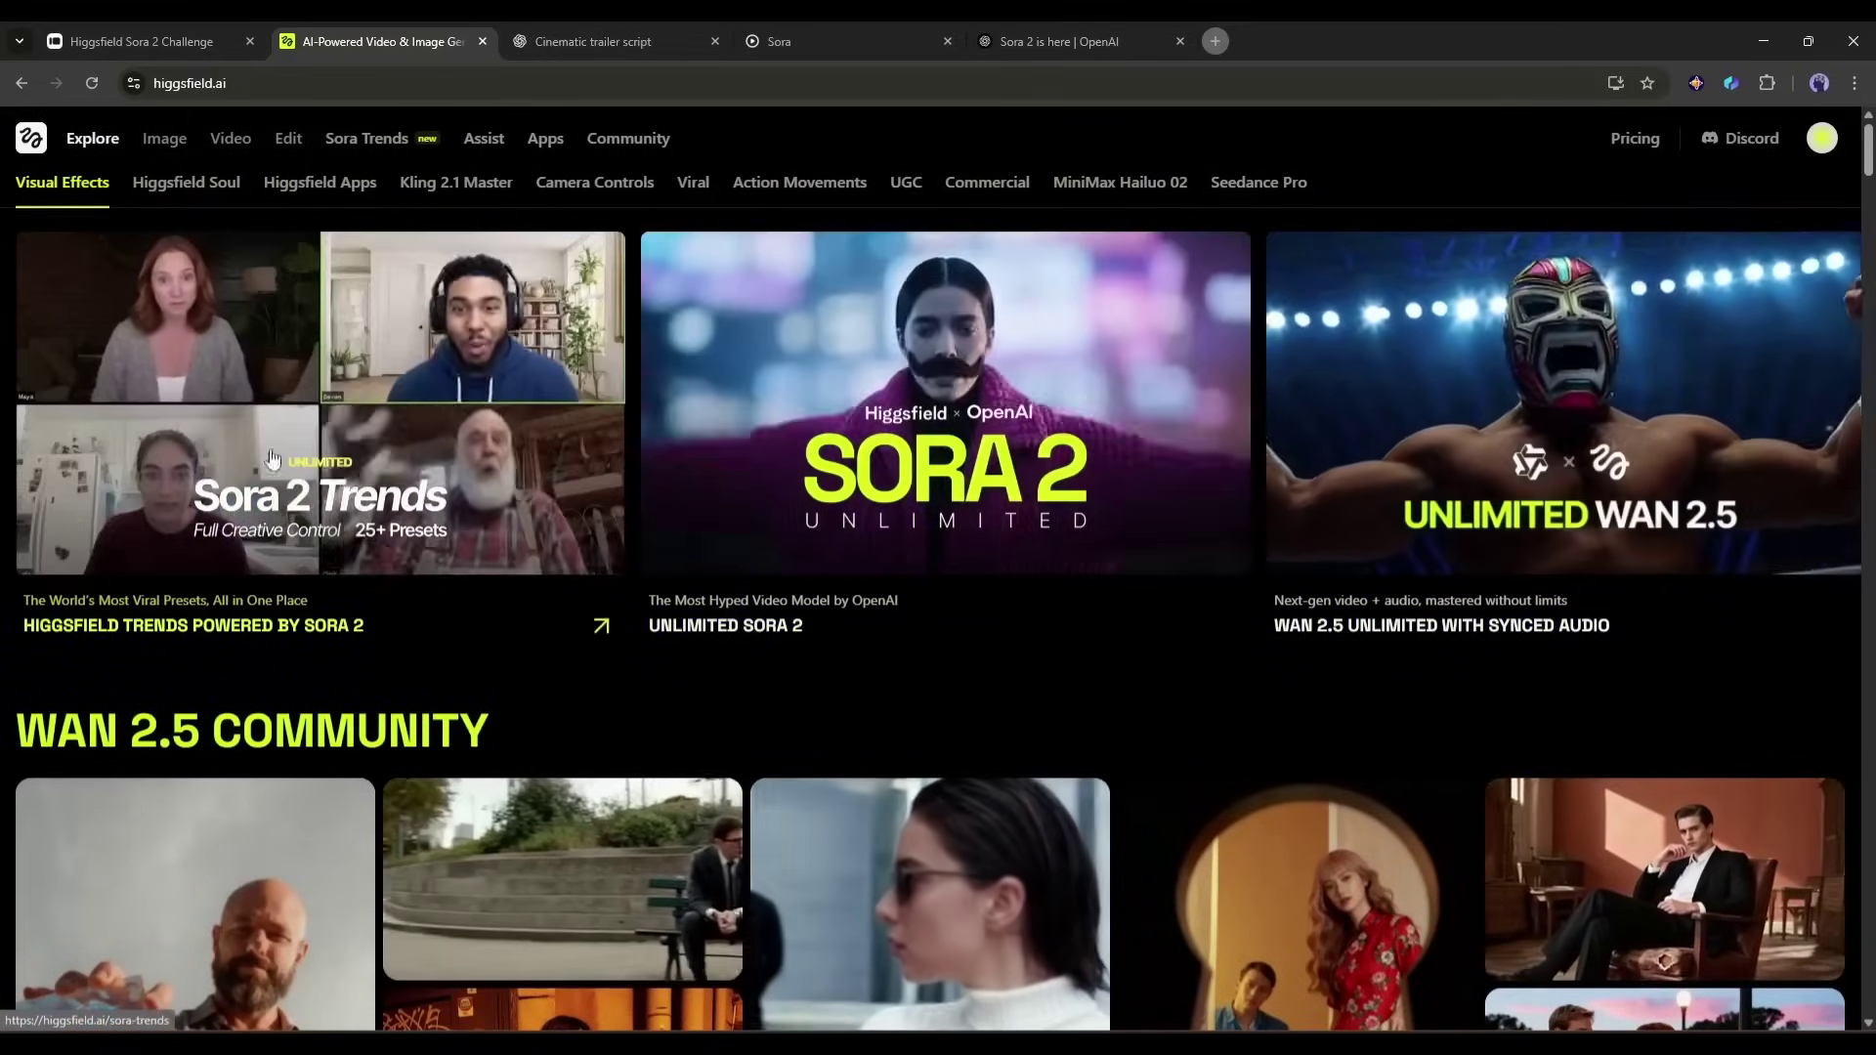
- Open the Sora 2 Trends generator in YouTube format with a spy-versus-AI trailer prompt
left_click(332, 477)
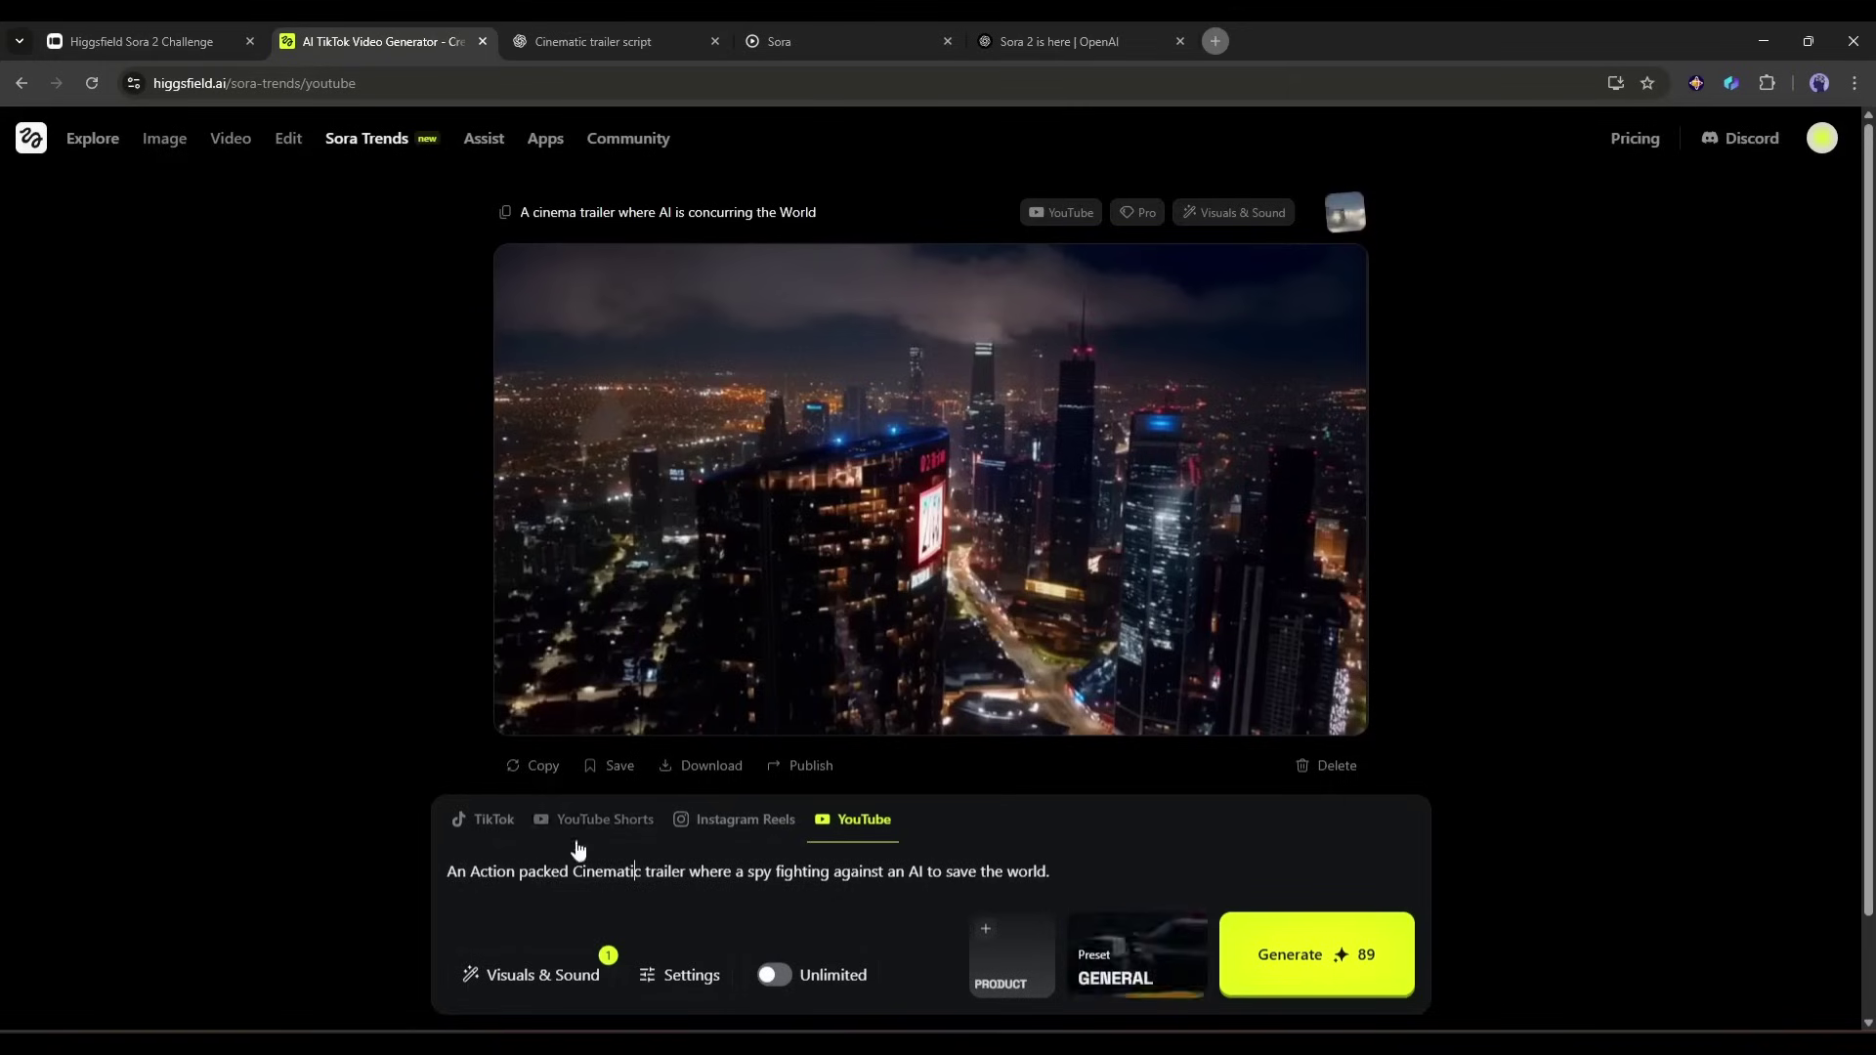
- In Visuals settings, check Style and leave Craziness and Montage pacing on Auto
left_click(504, 970)
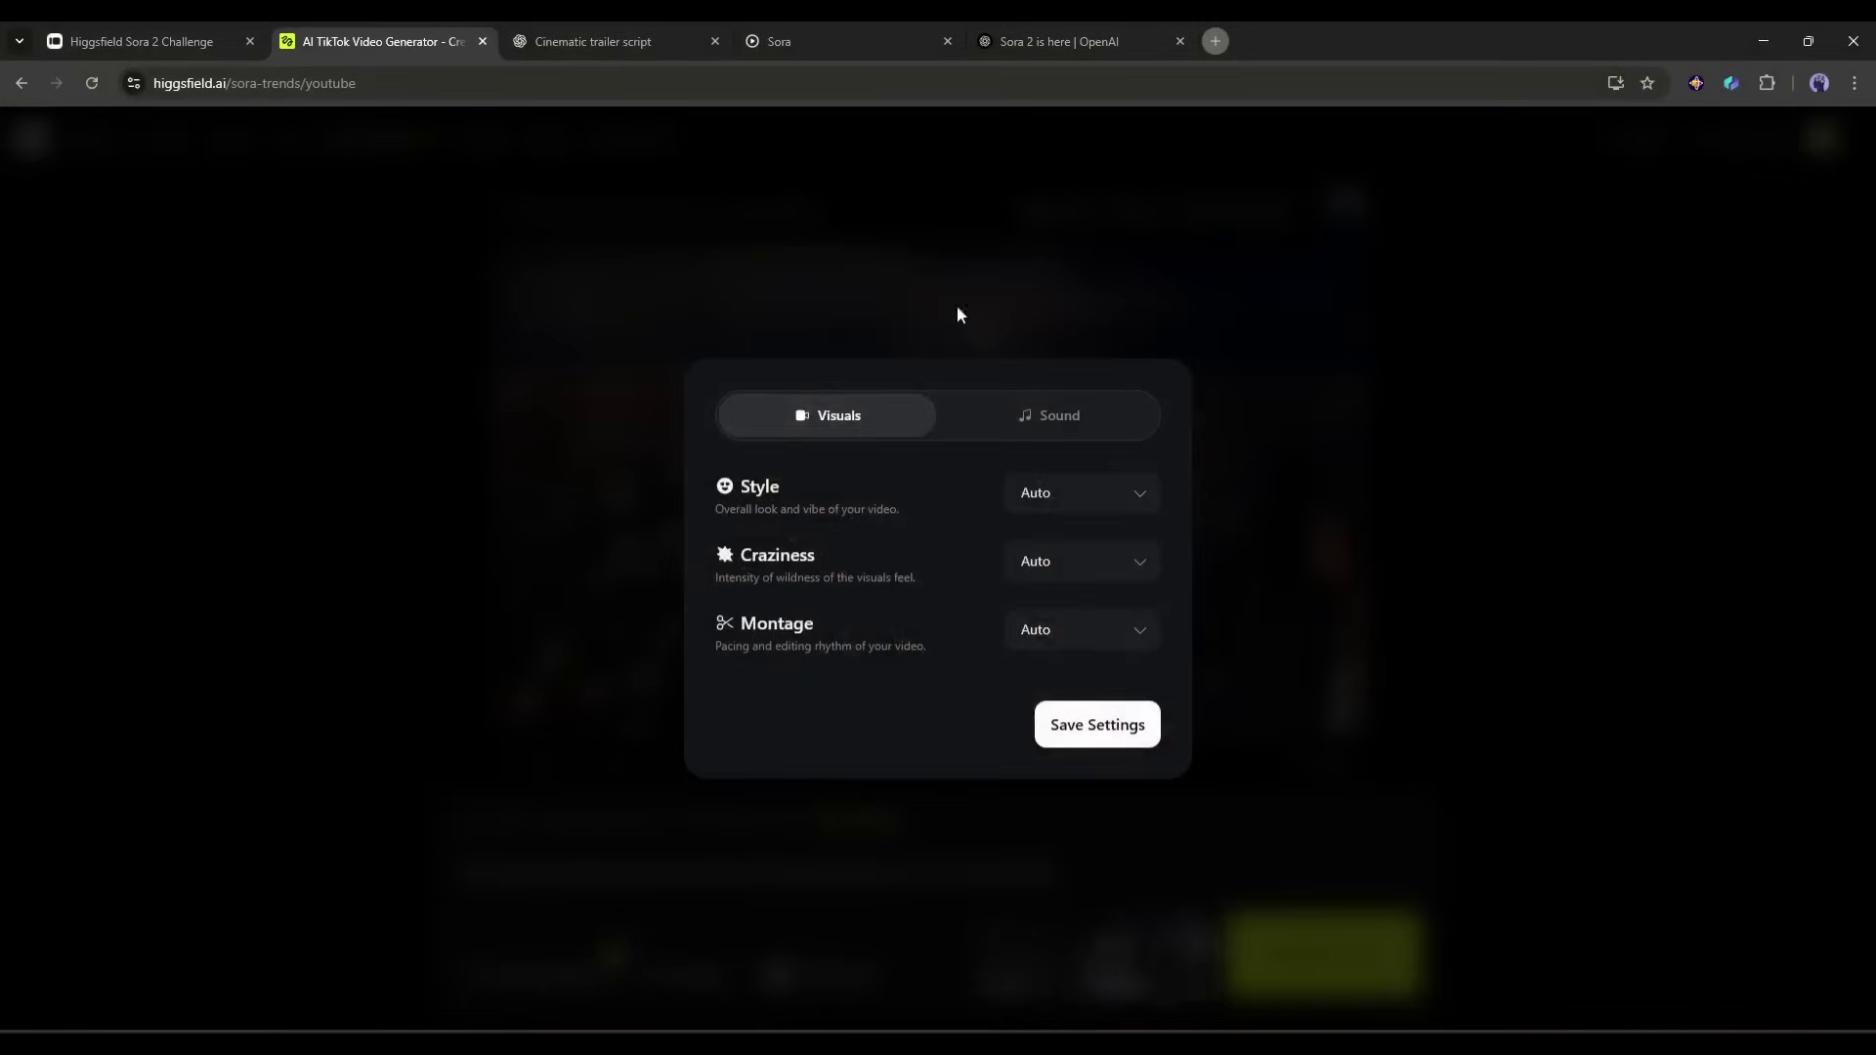
left_click(1053, 494)
left_click(1104, 559)
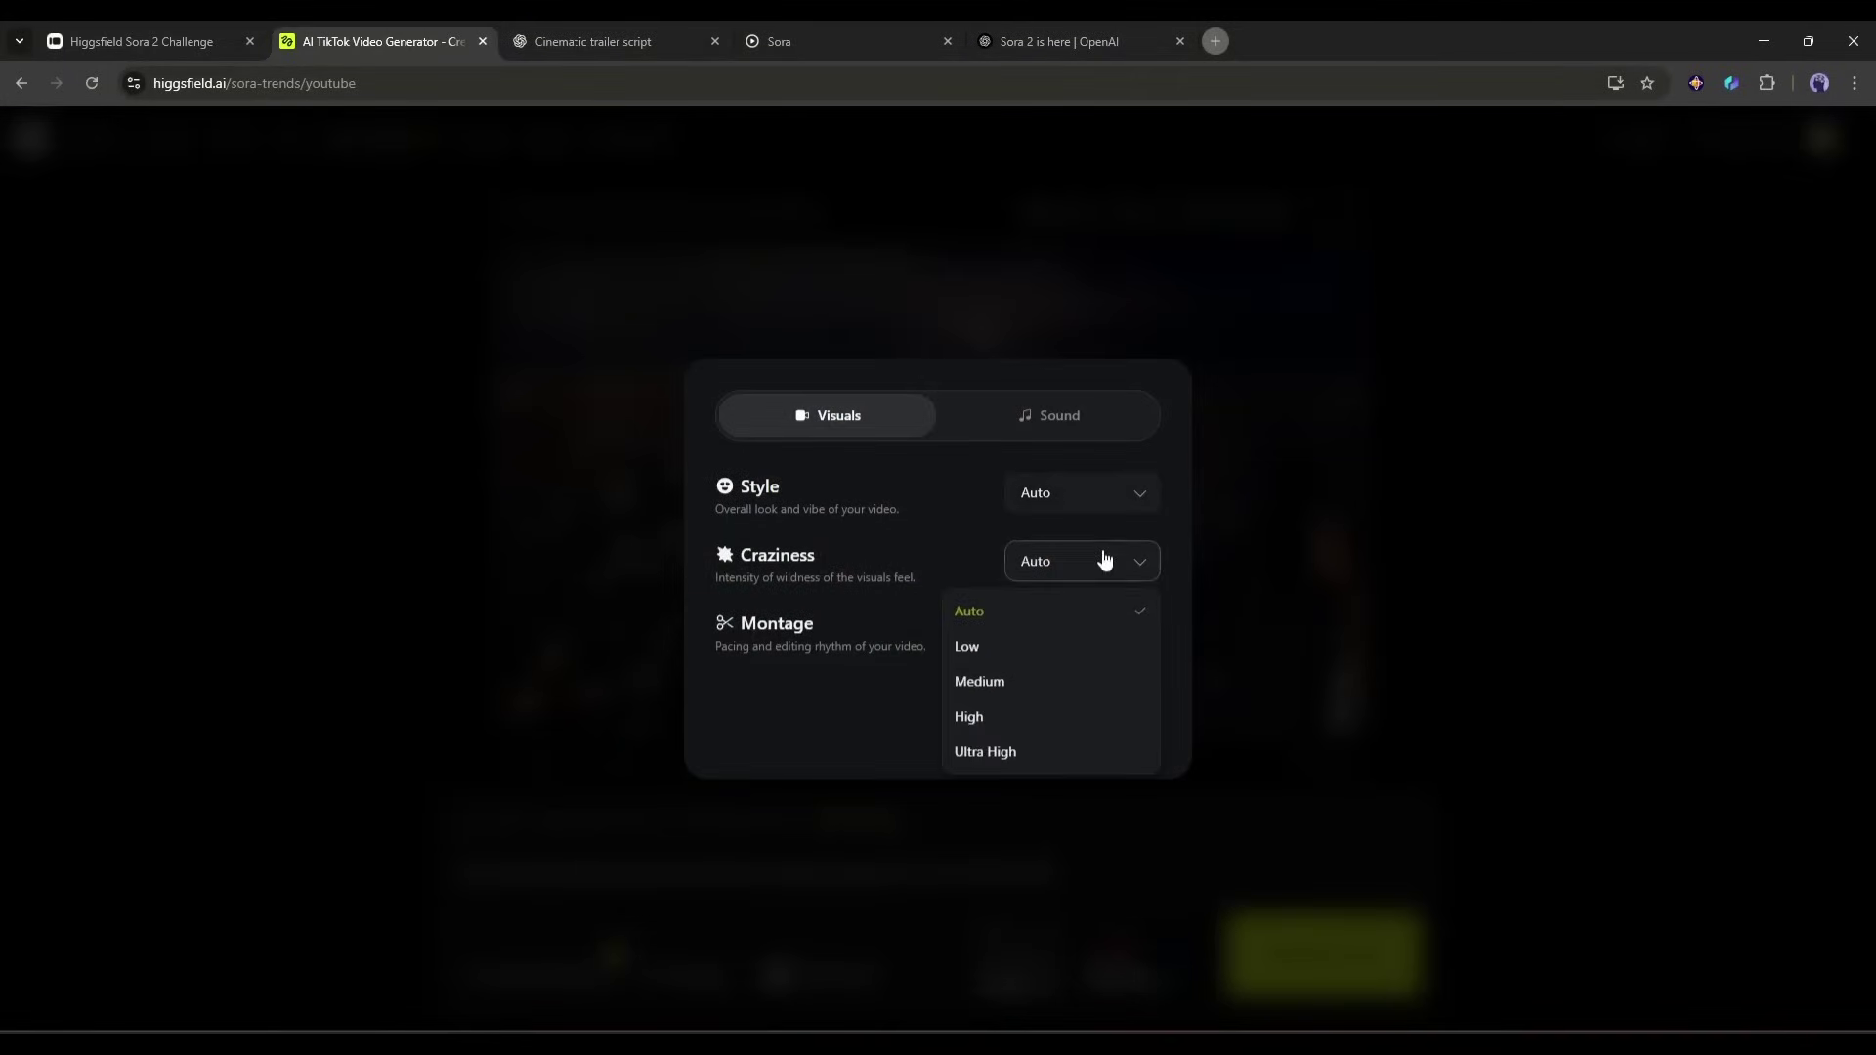
left_click(987, 613)
left_click(1072, 643)
left_click(992, 684)
- Keep background music on Auto and the language on English, and save the settings
left_click(1042, 414)
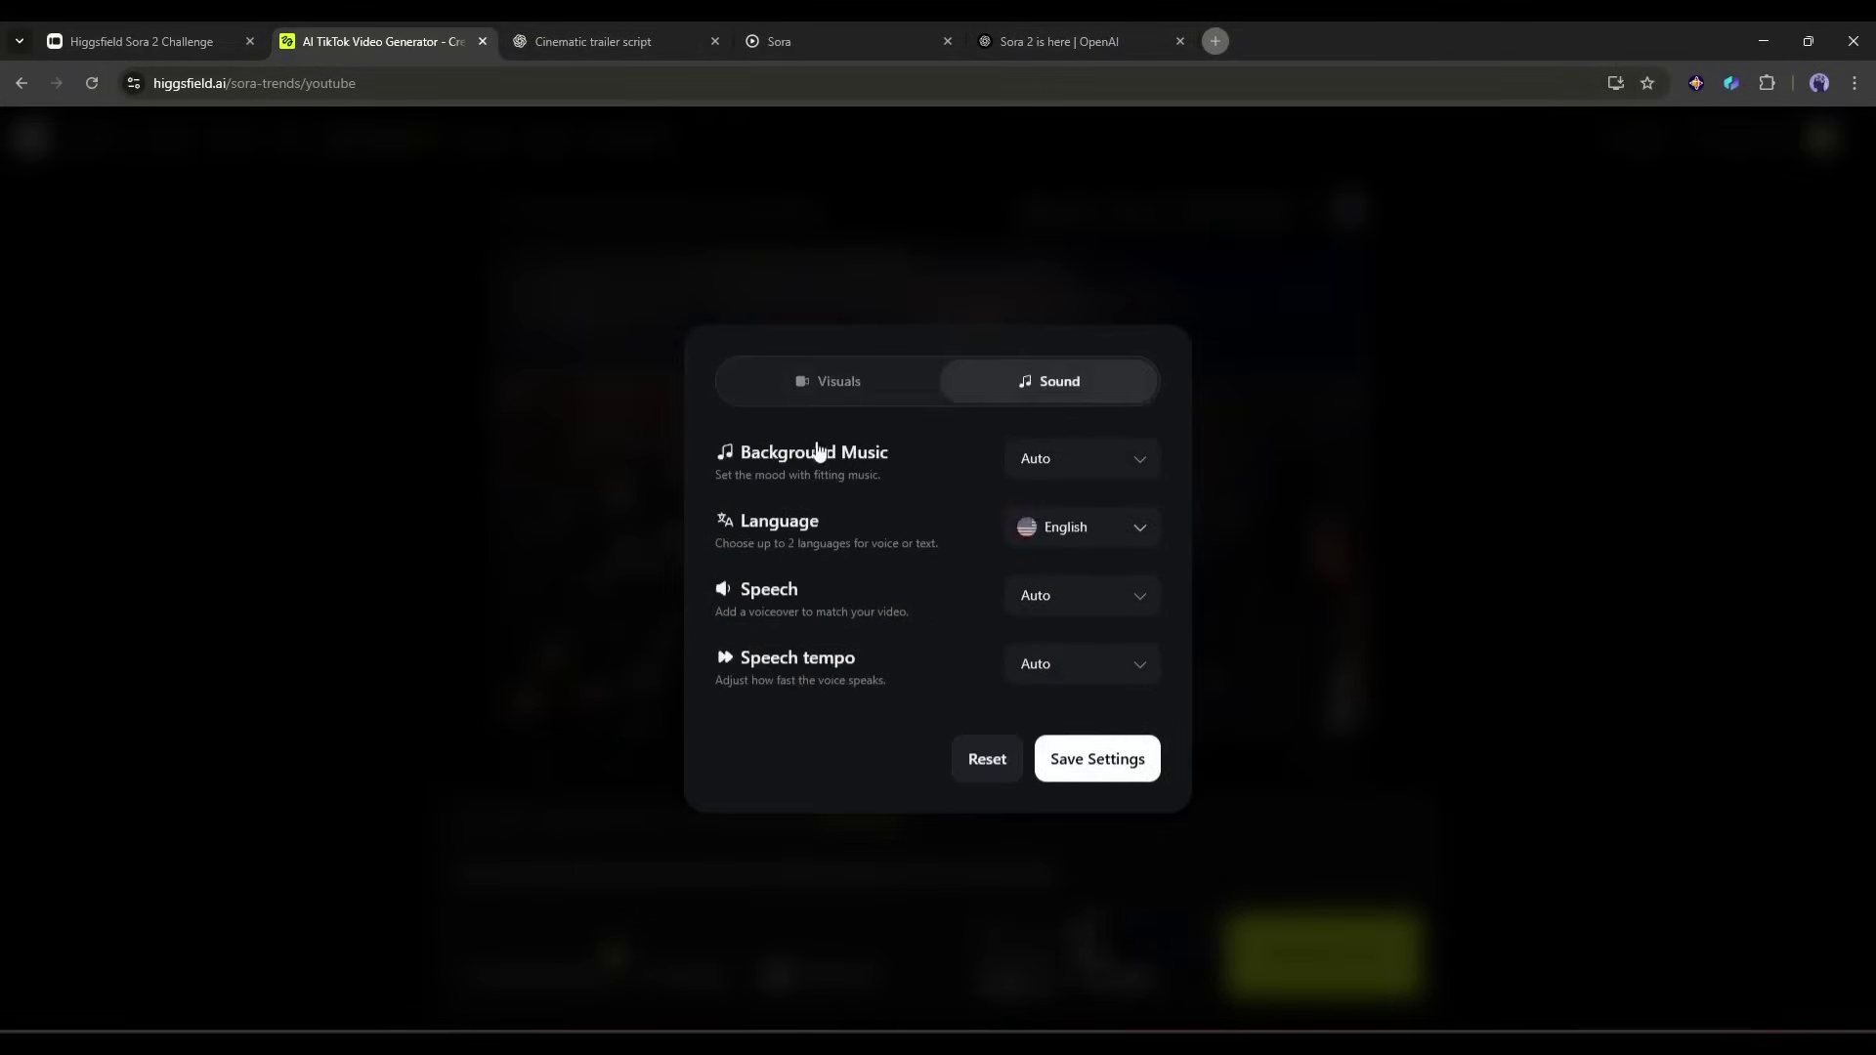
left_click(970, 509)
left_click(1075, 528)
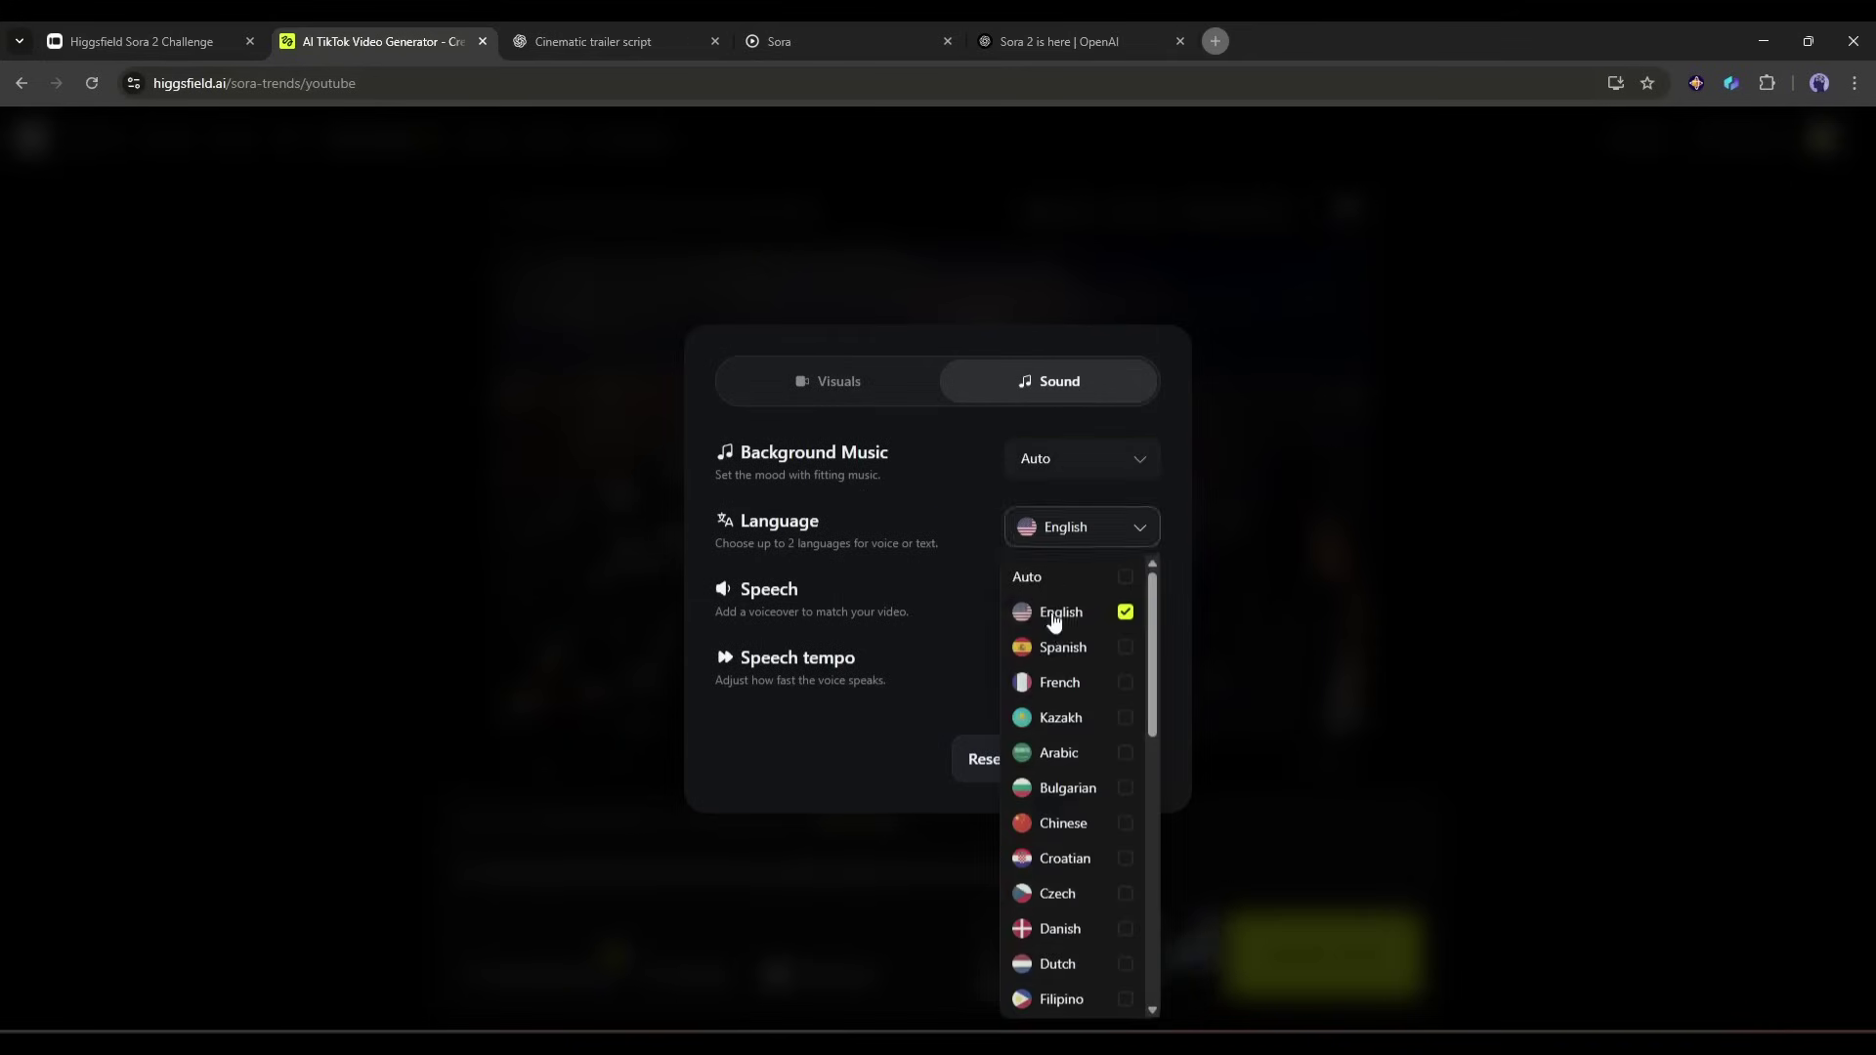
left_click(1124, 577)
left_click(1074, 527)
left_click(1059, 612)
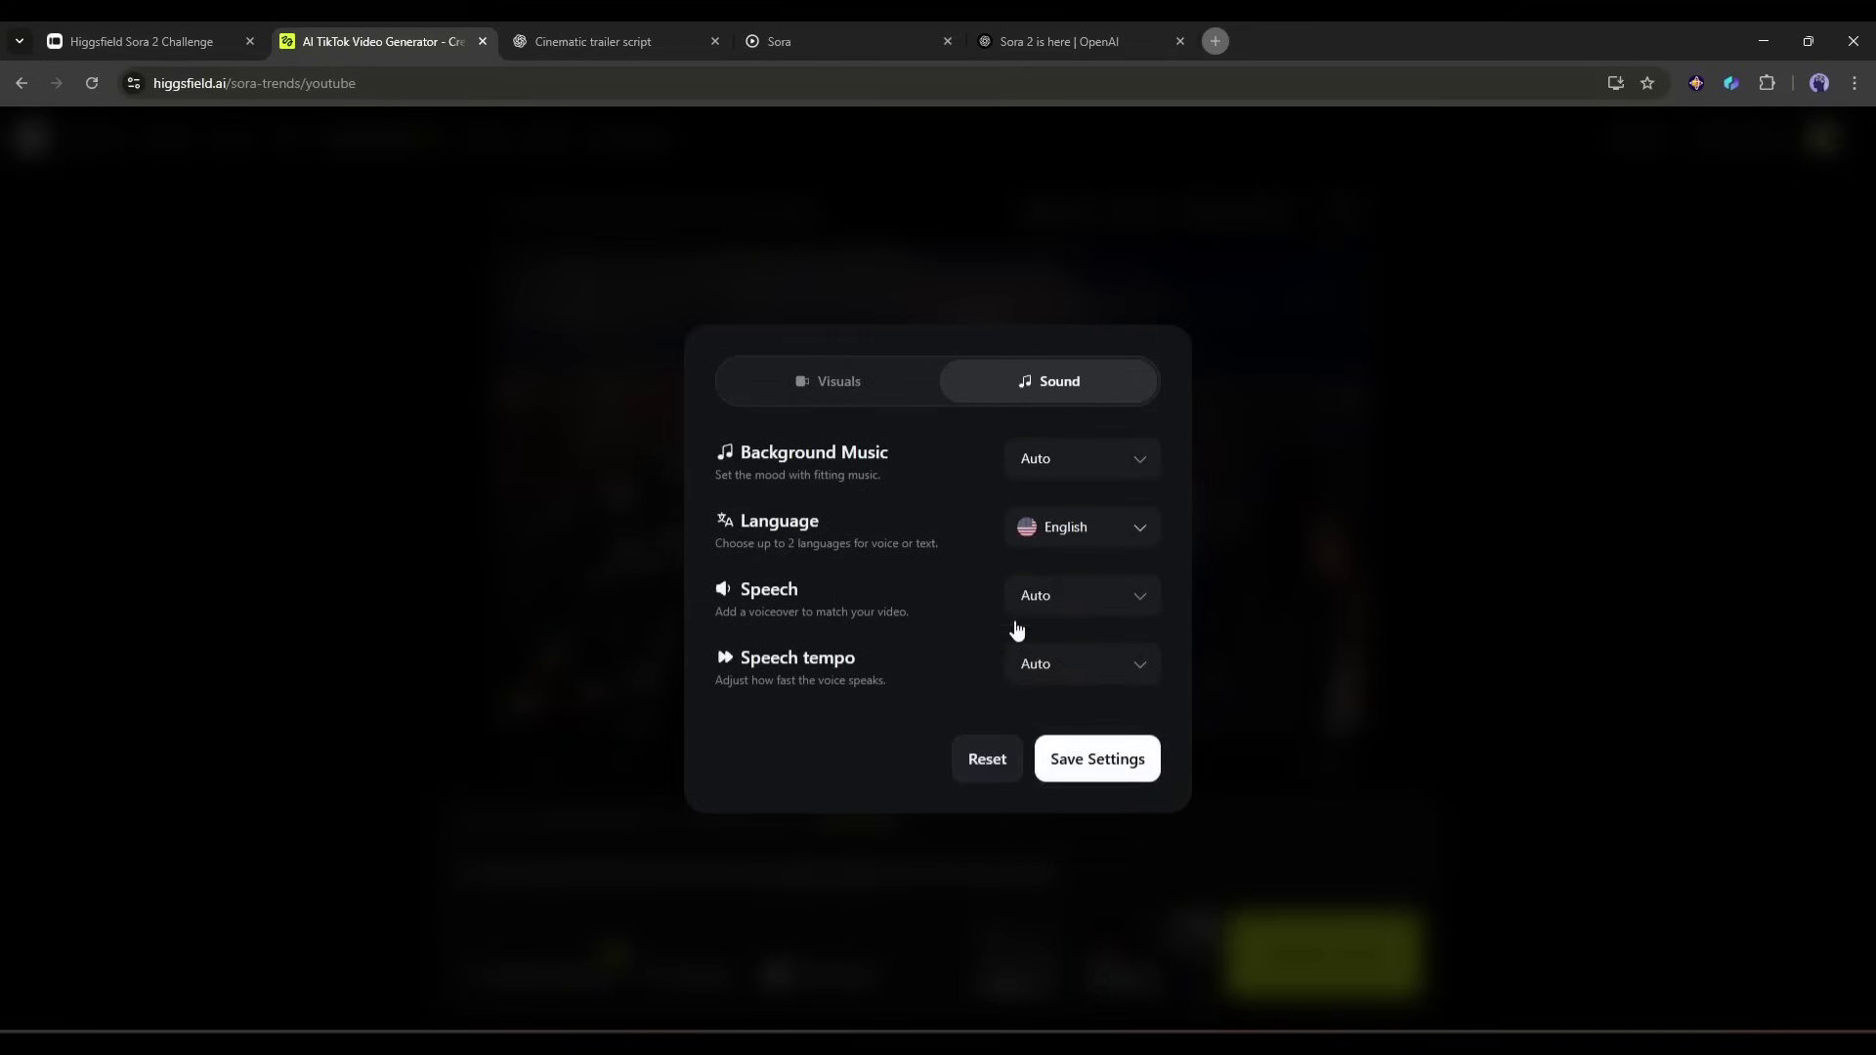
left_click(1097, 759)
- Set the clip to 12s, 1080p and Pro mode (149 credits); cancel adding a product image
scroll(556, 1028, "down", 1)
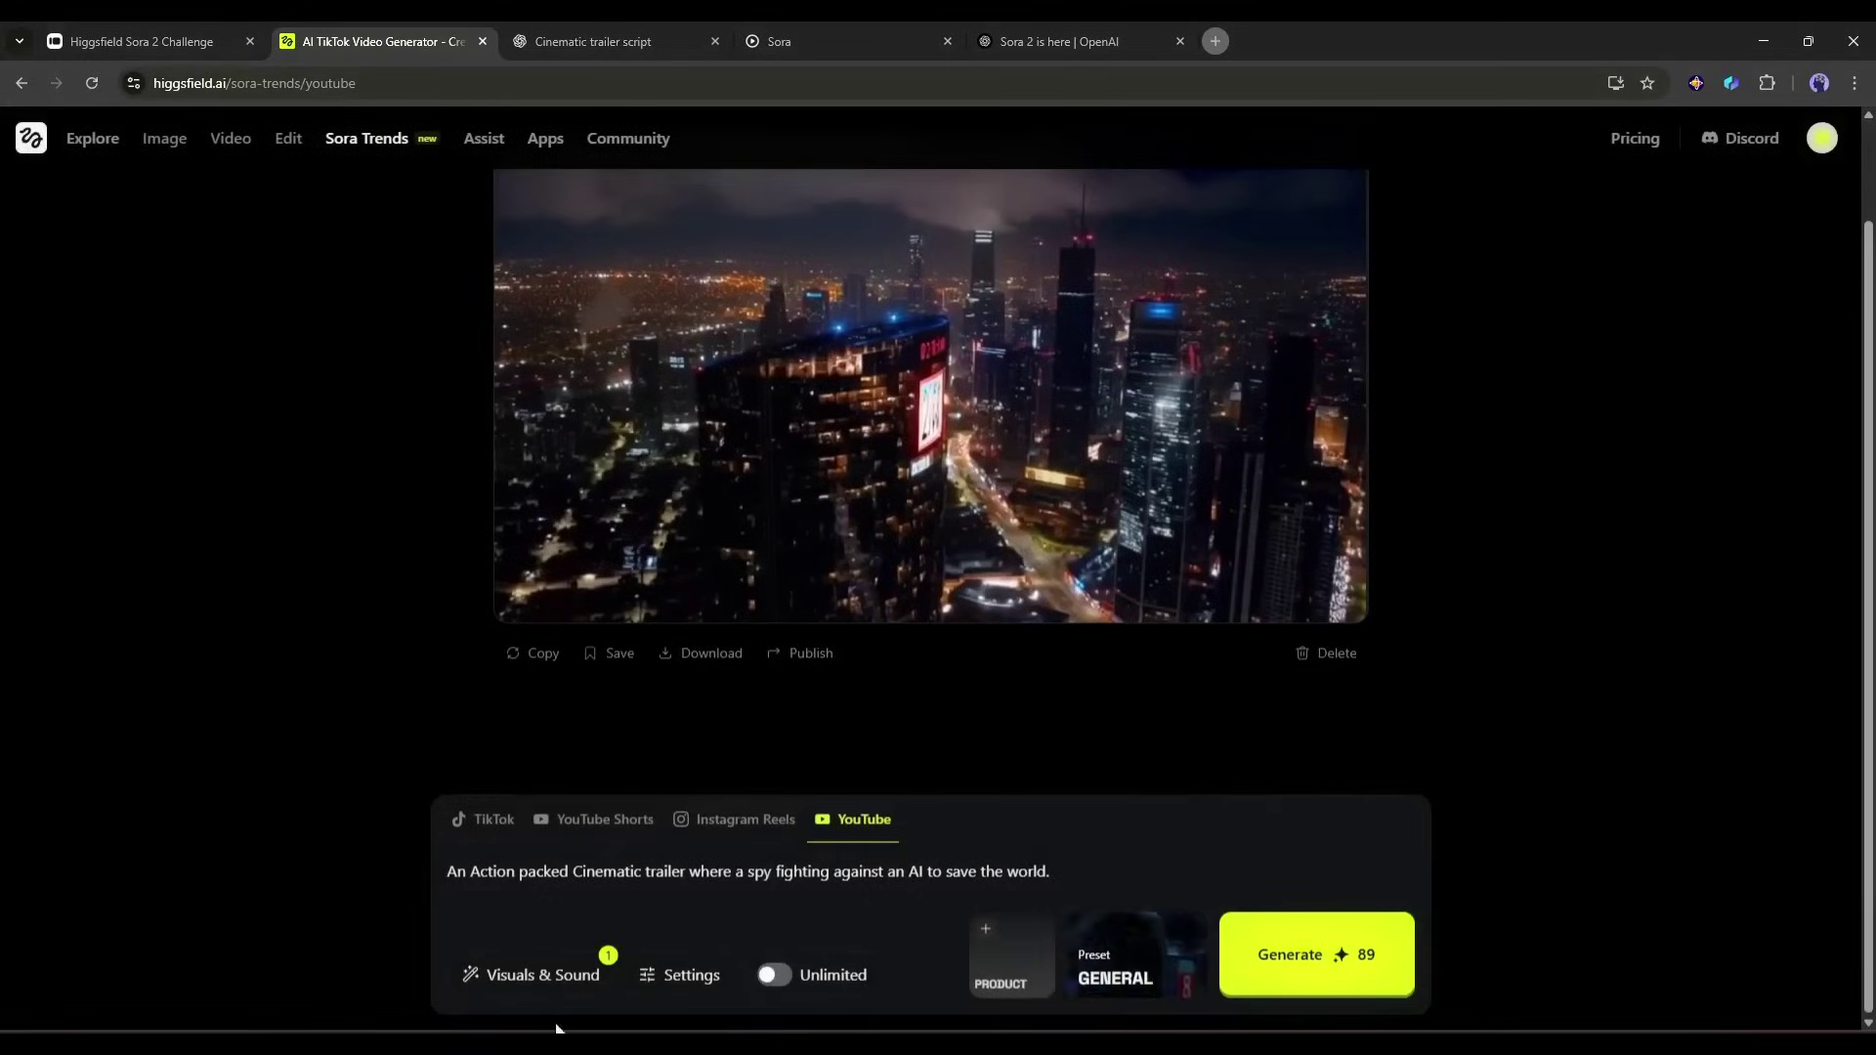
left_click(677, 979)
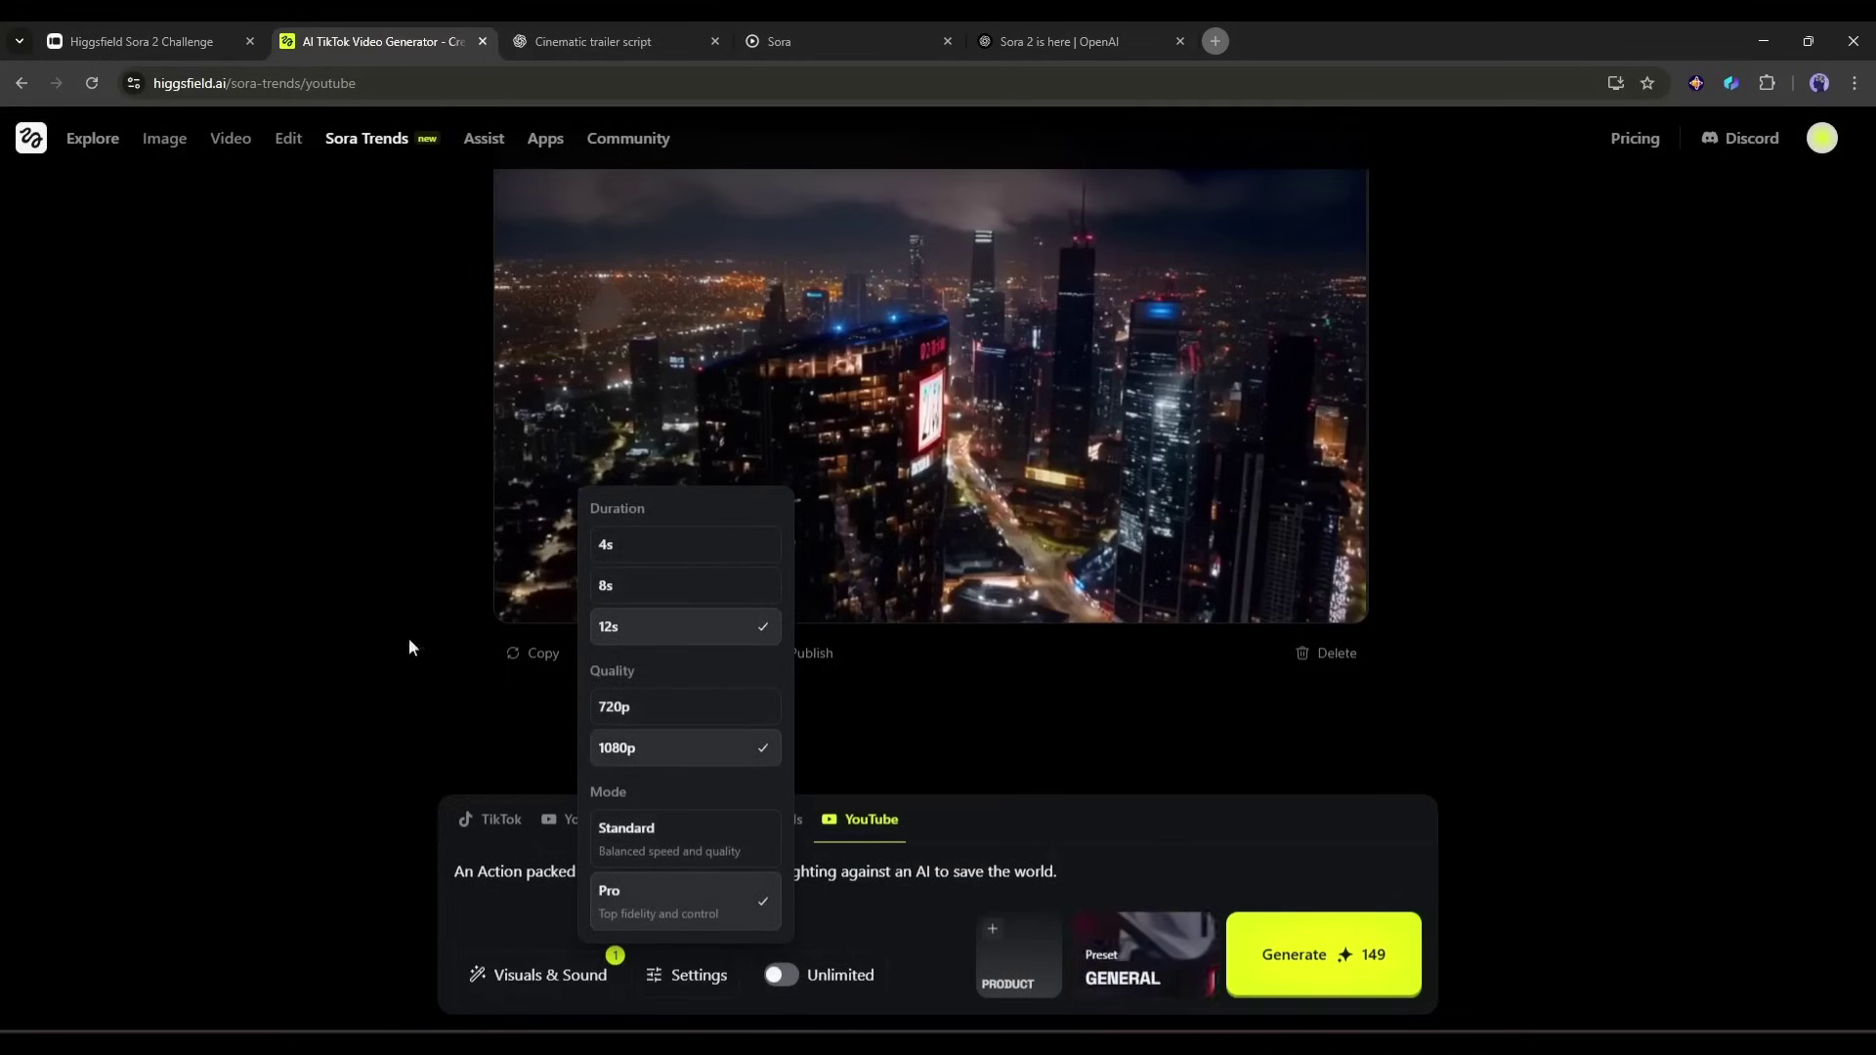
left_click(720, 985)
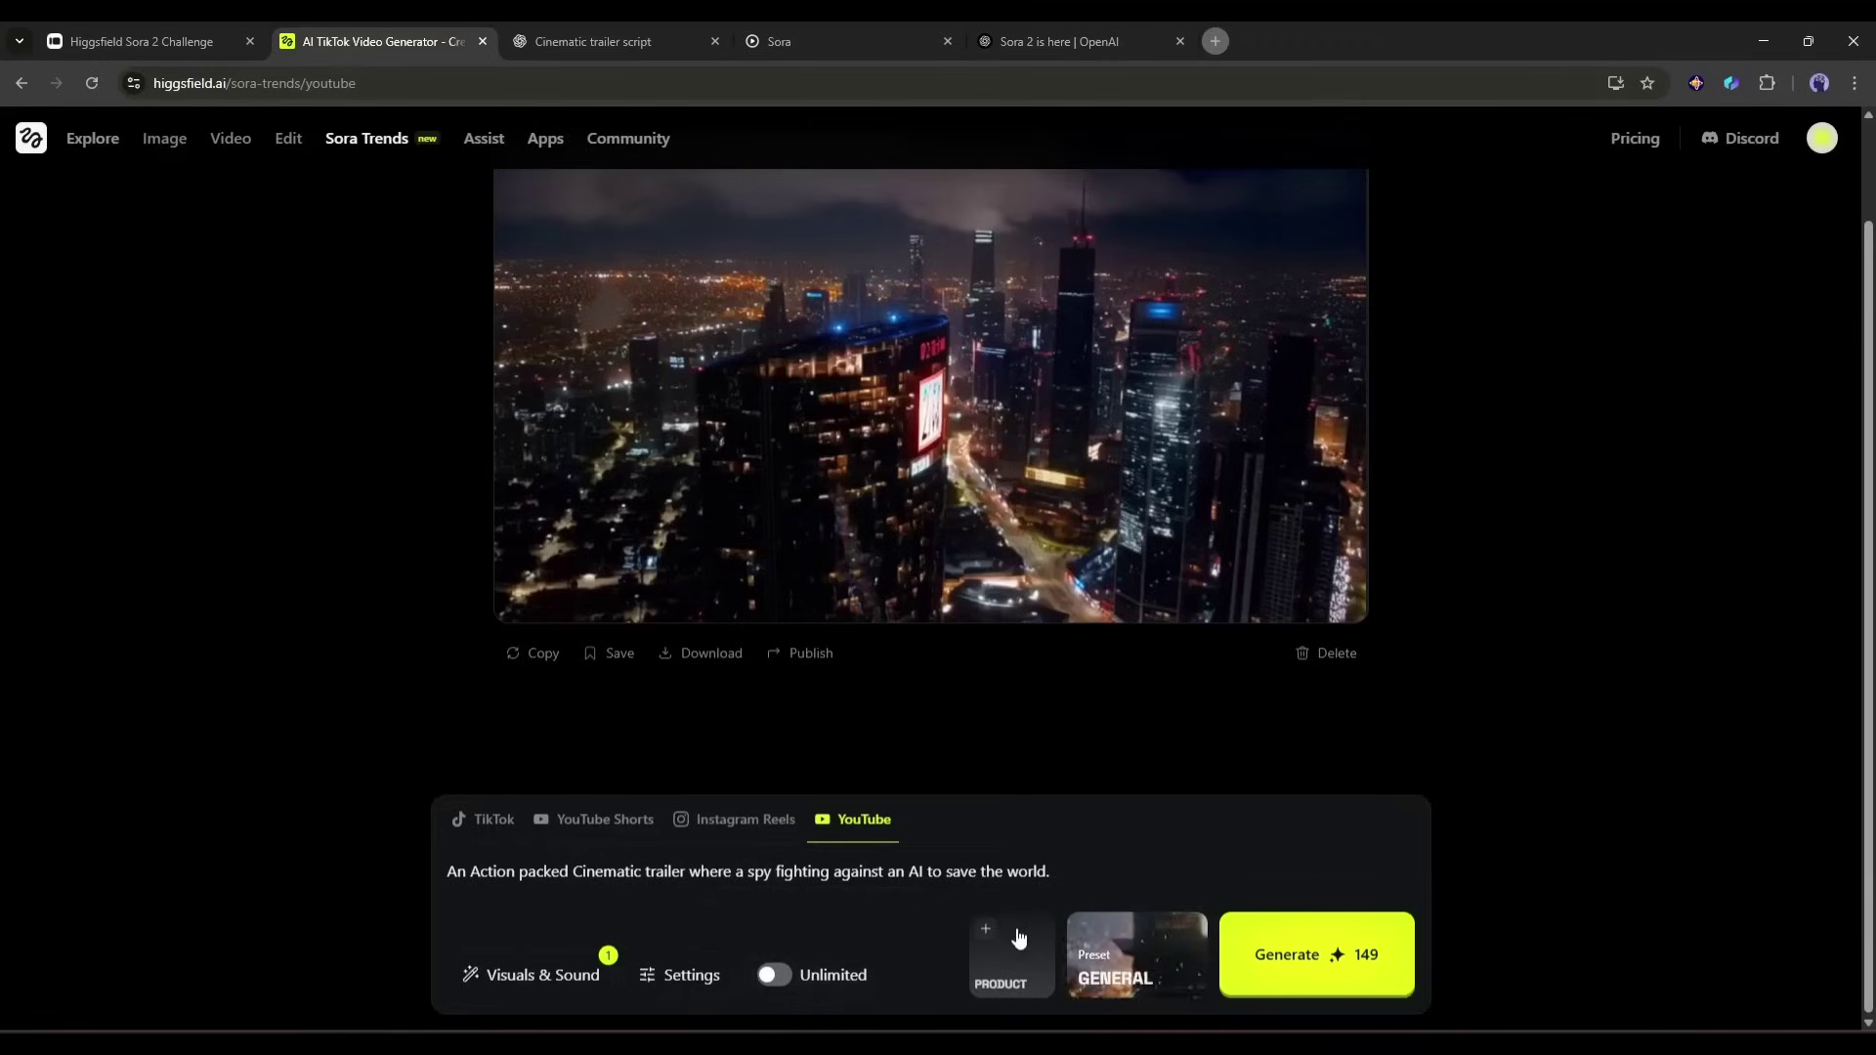
left_click(1004, 977)
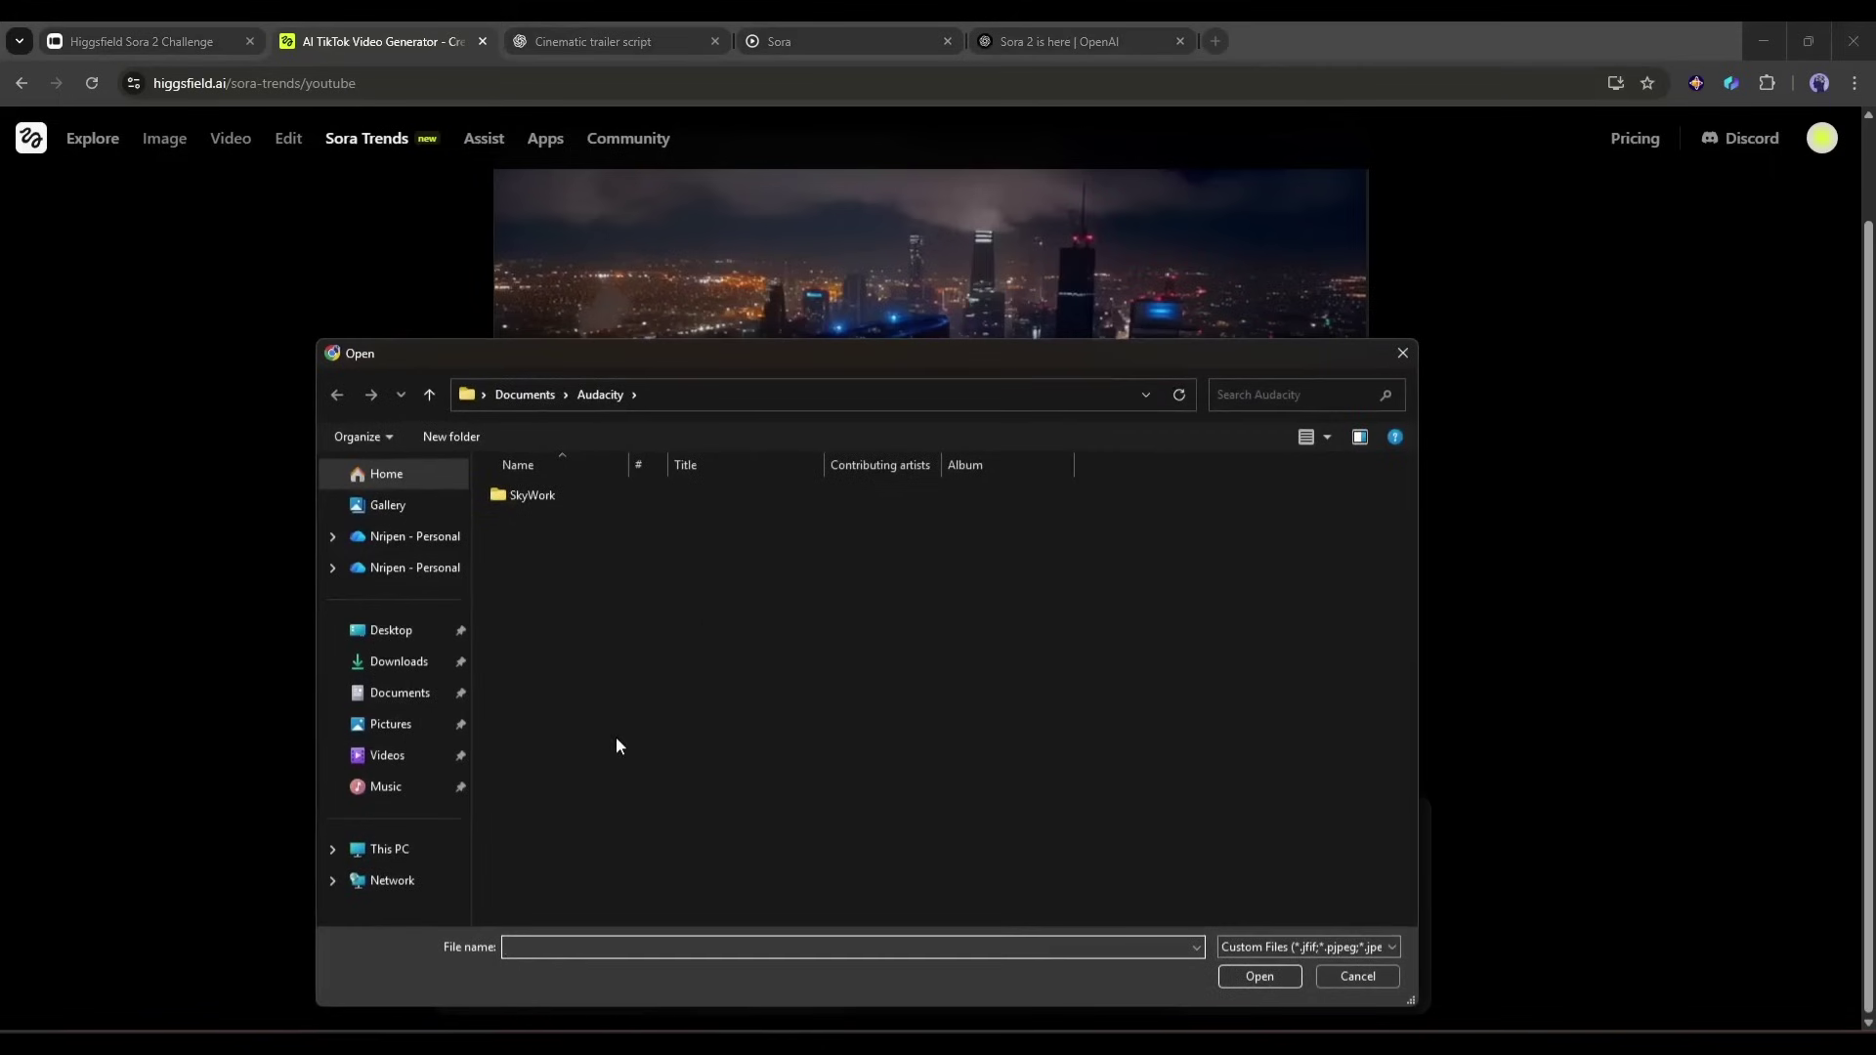
left_click(1357, 976)
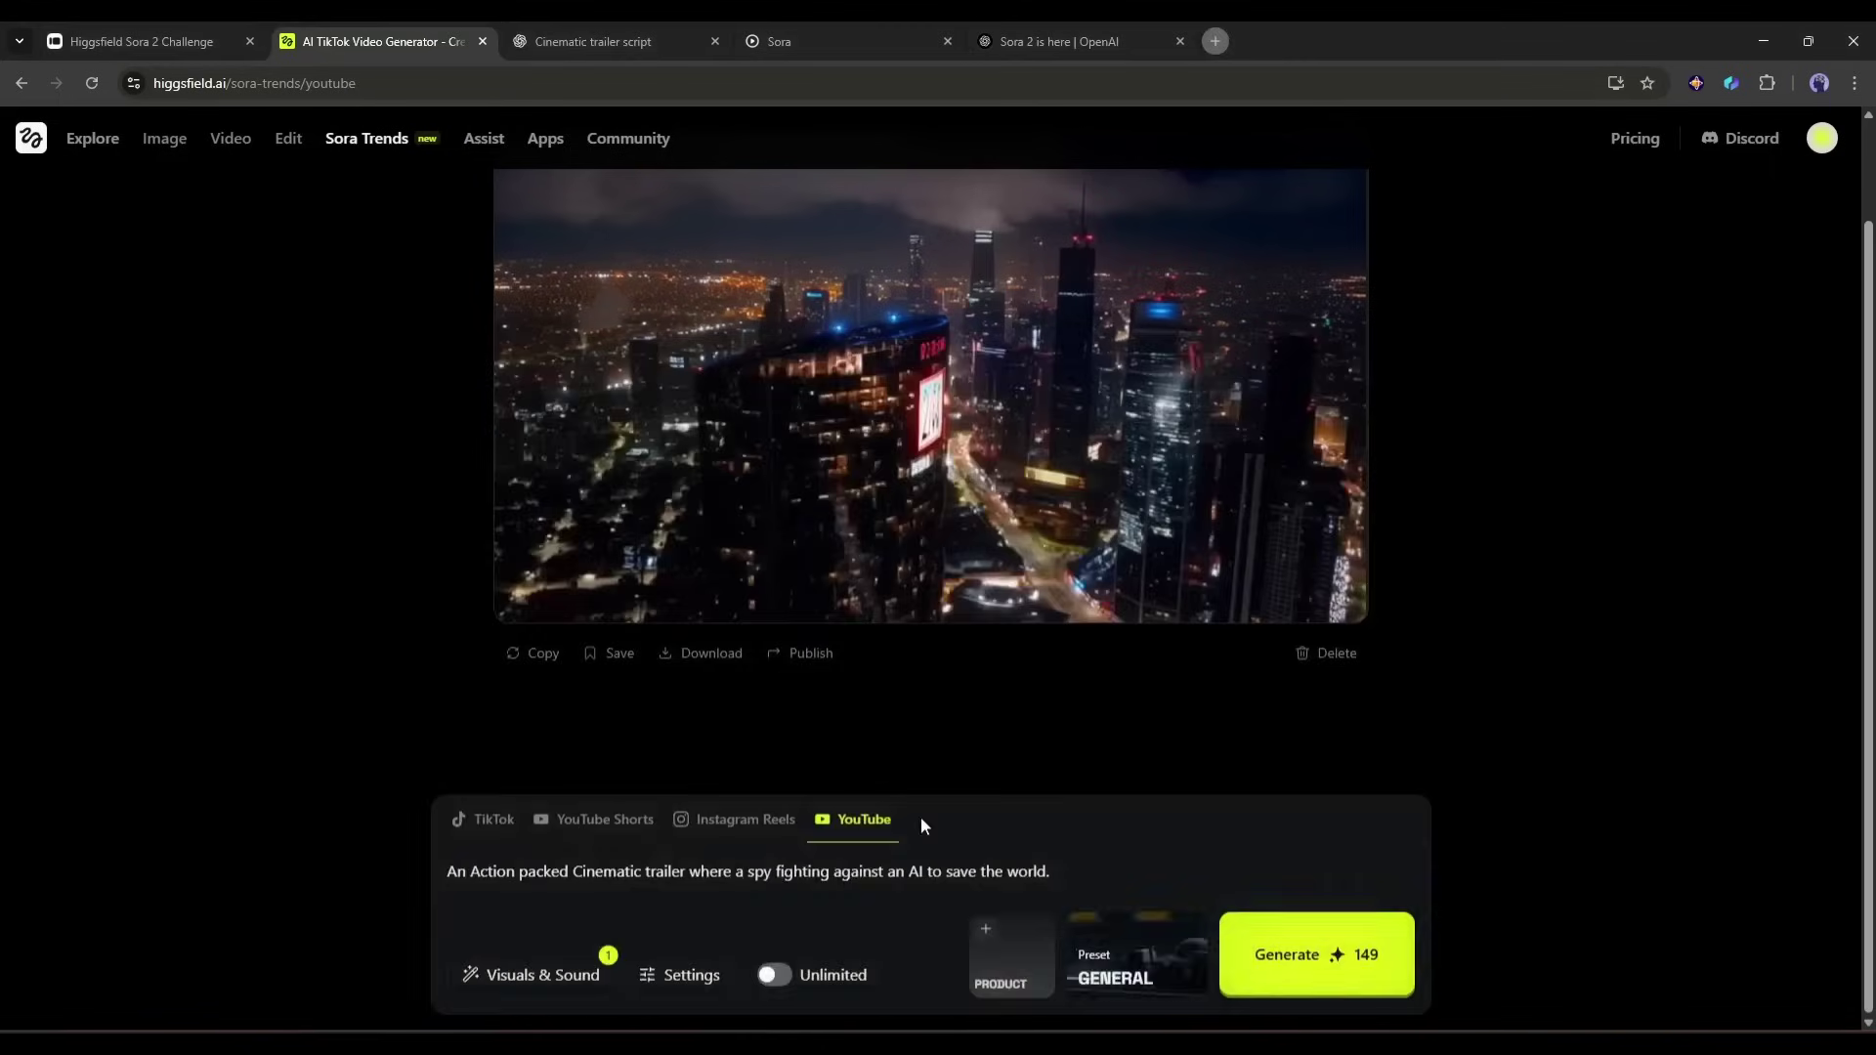
- Browse the All presets gallery and apply the Dramatic TV Teaser preset
left_click(1112, 972)
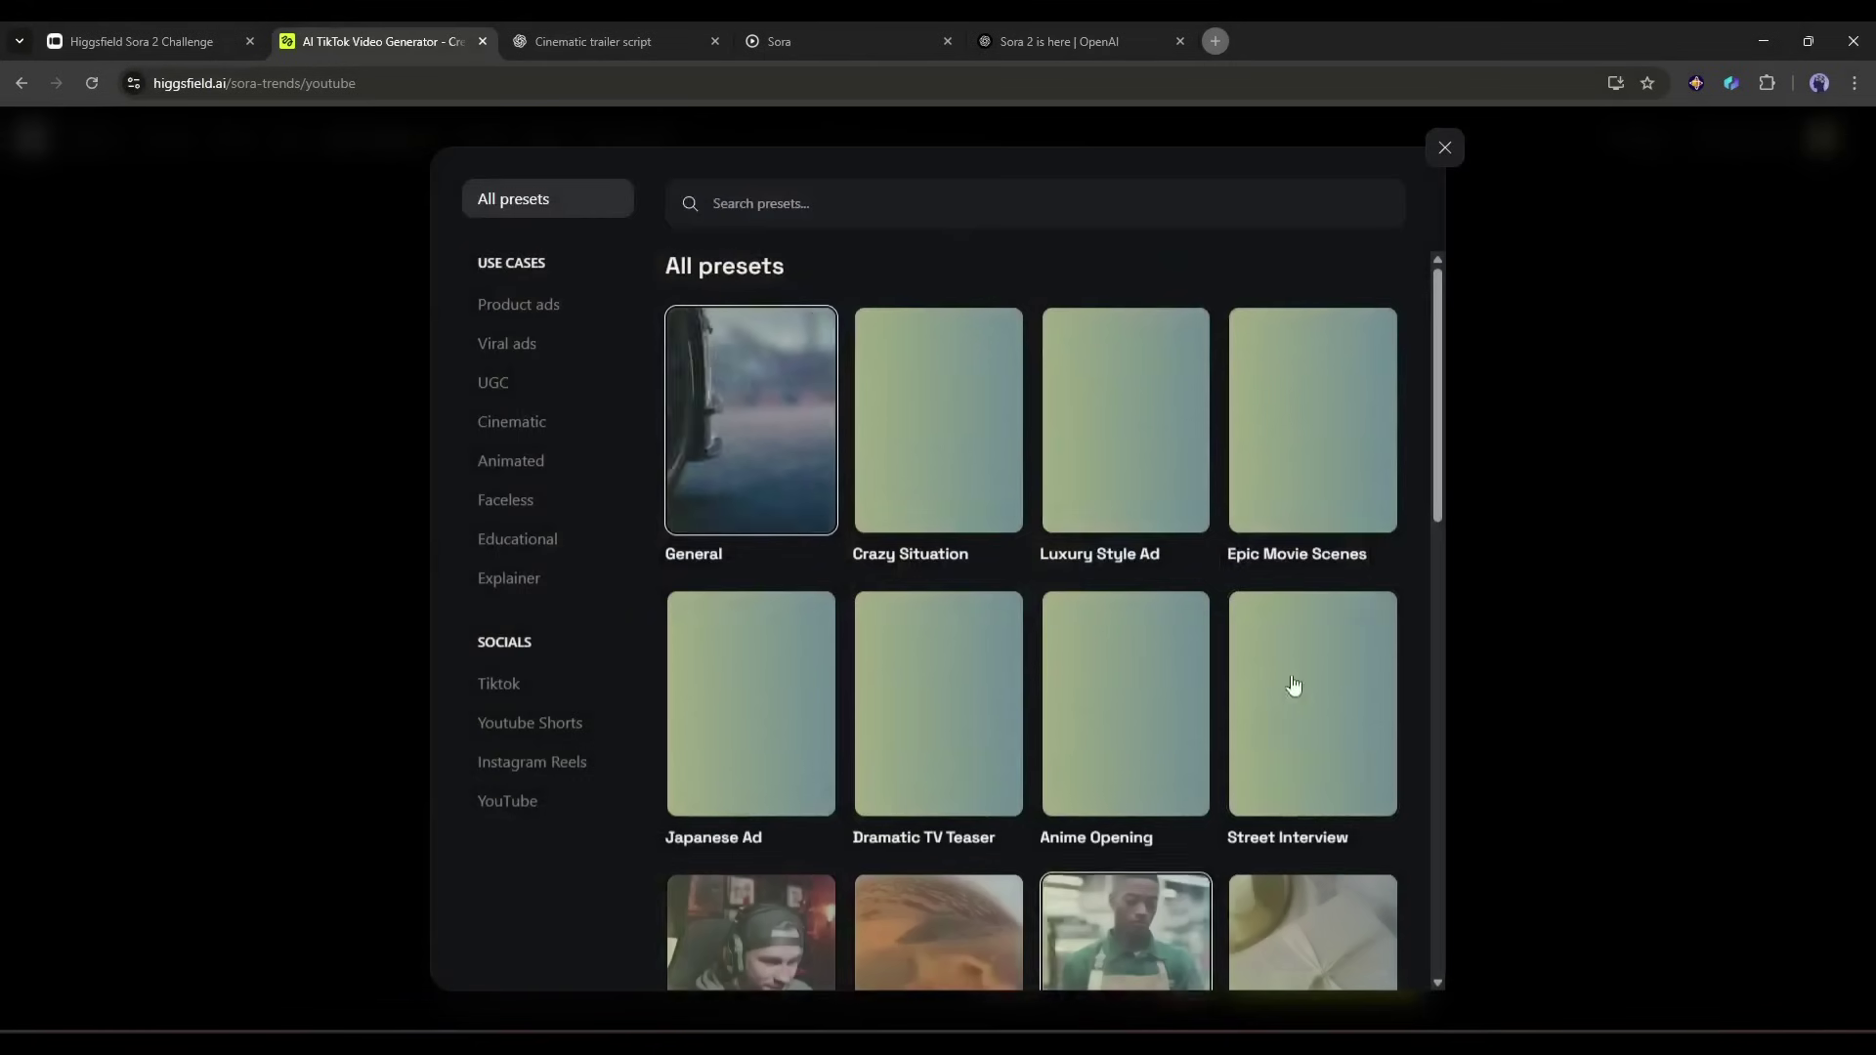
scroll(1104, 518, "down", 3)
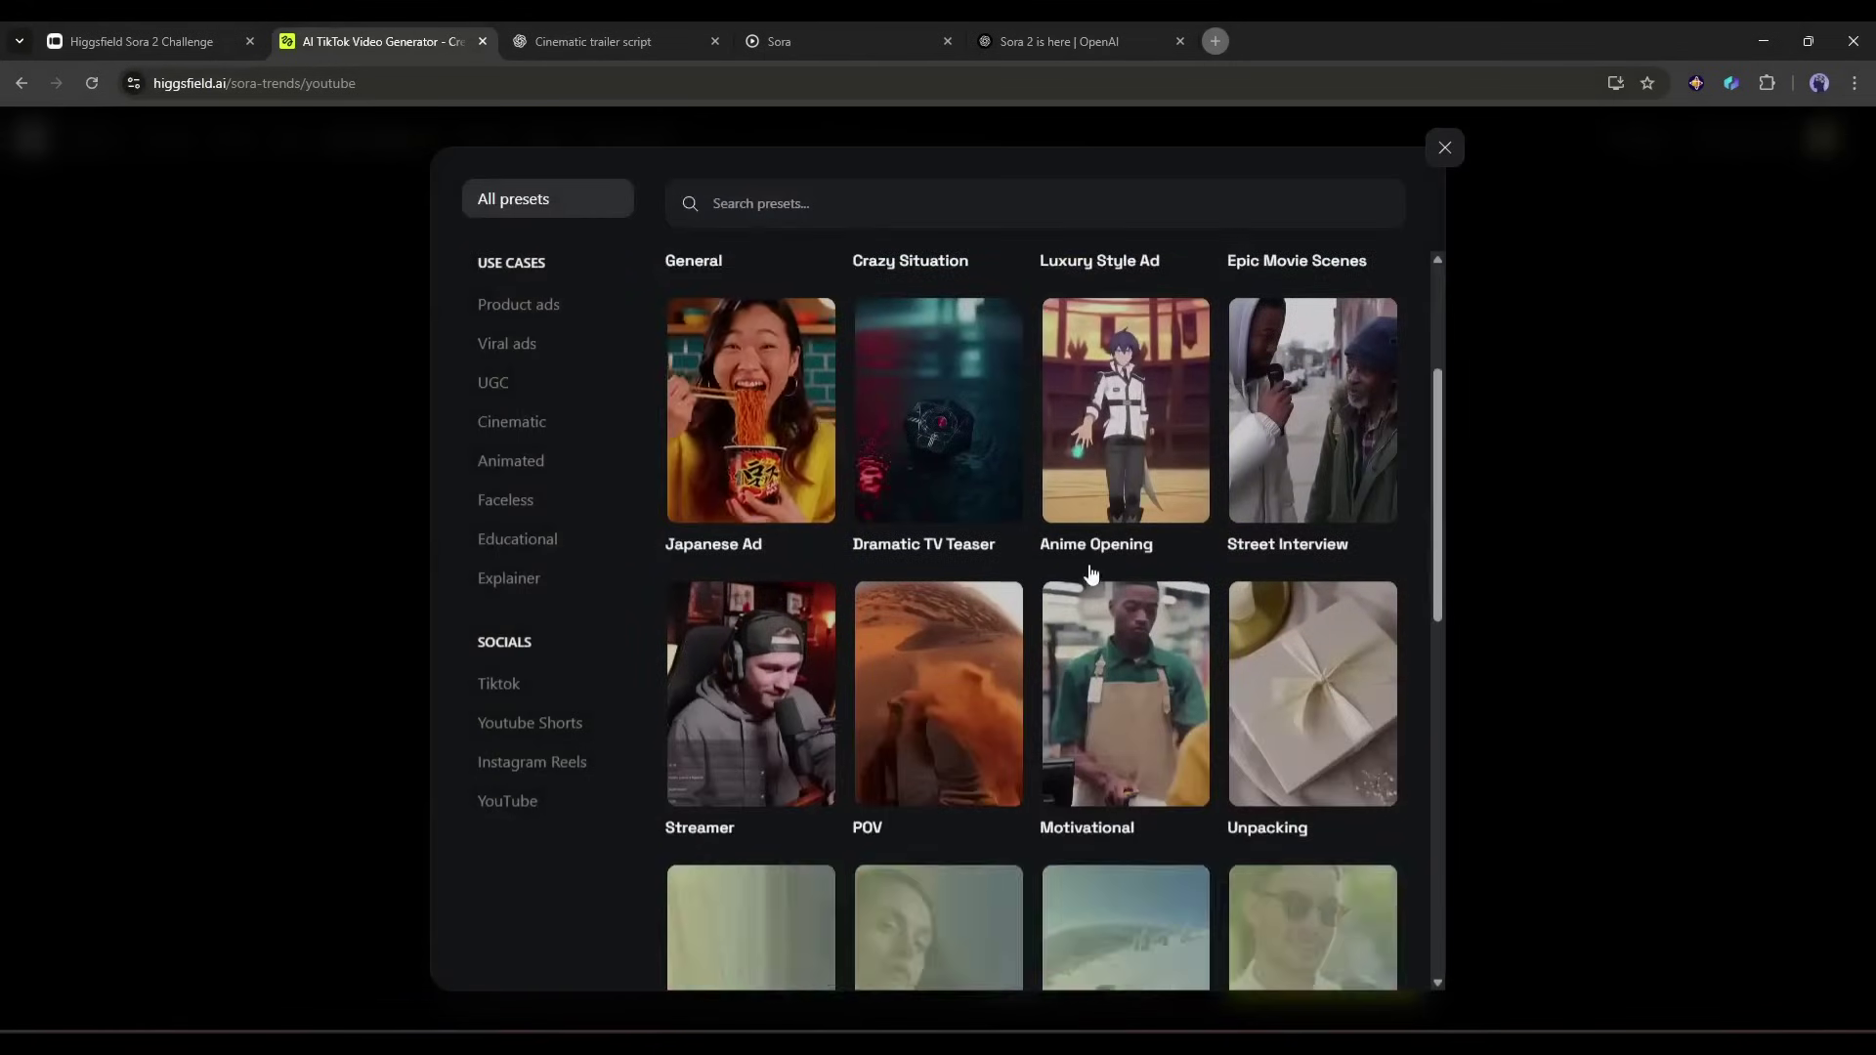
scroll(820, 606, "down", 6)
scroll(819, 608, "down", 4)
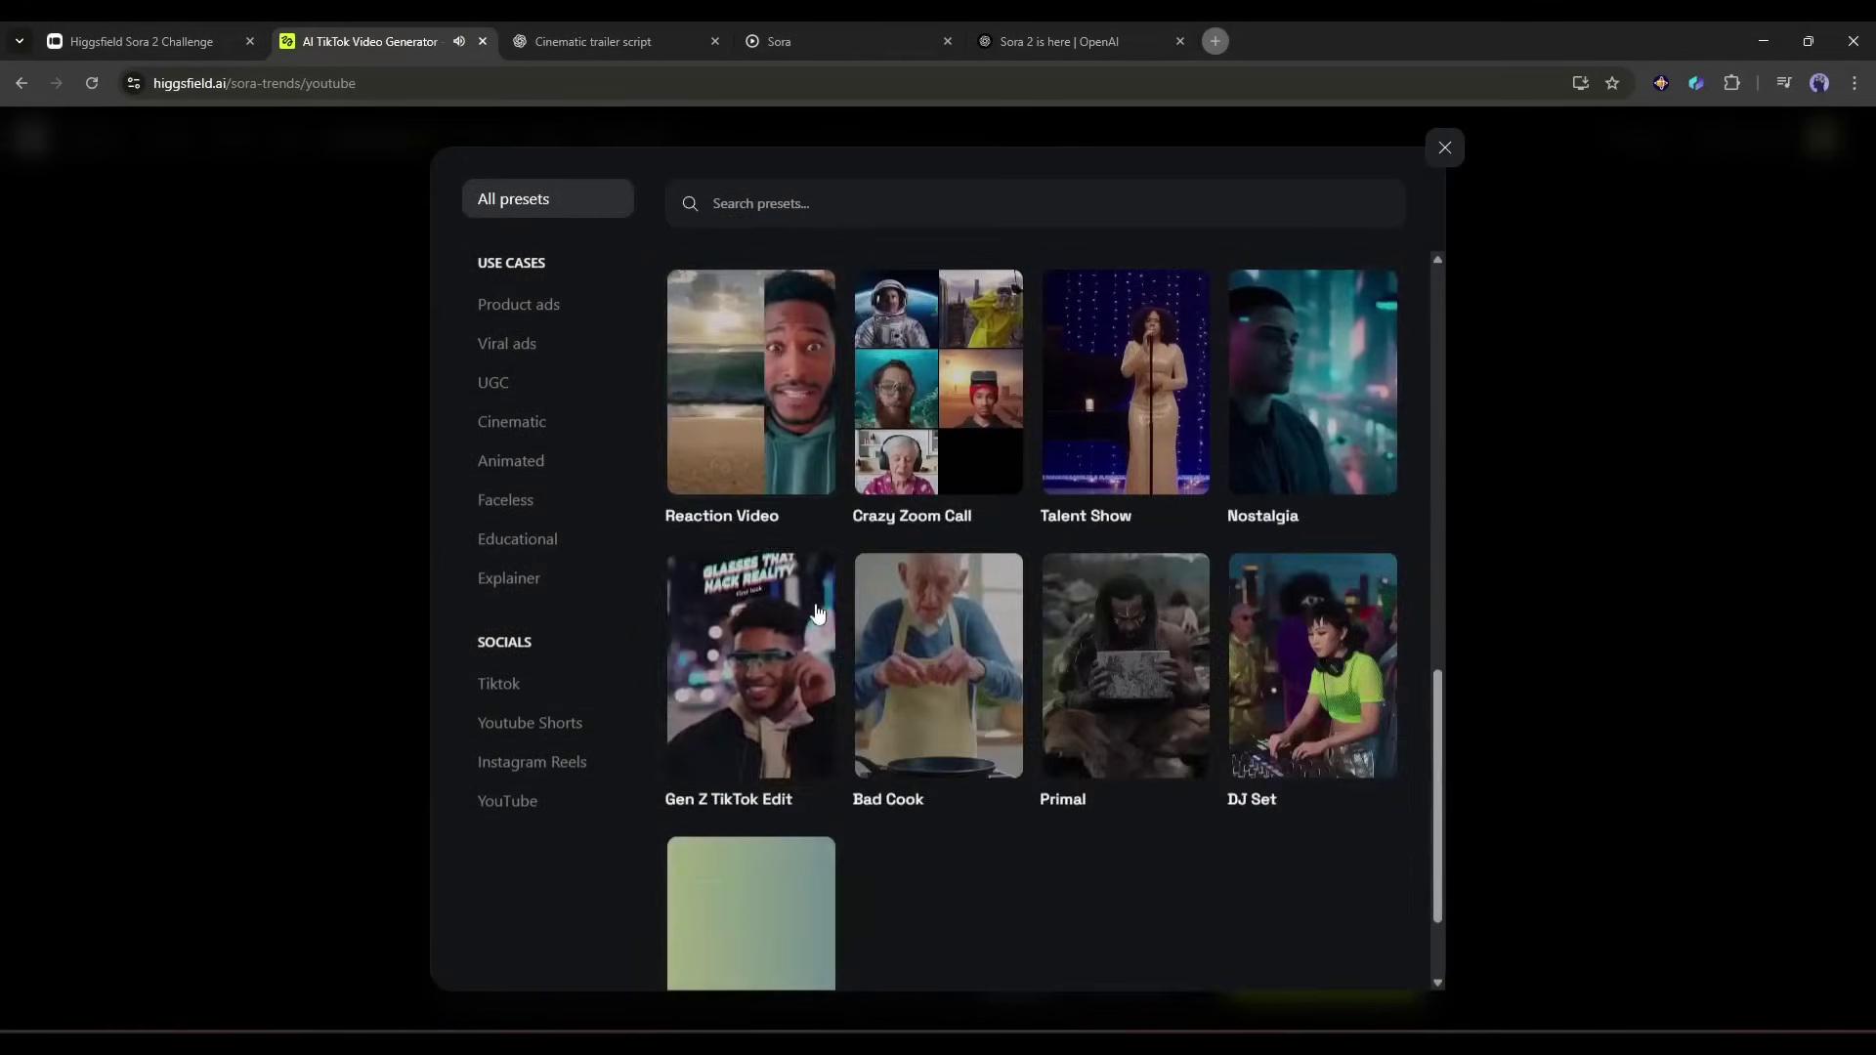
scroll(1075, 625, "down", 1)
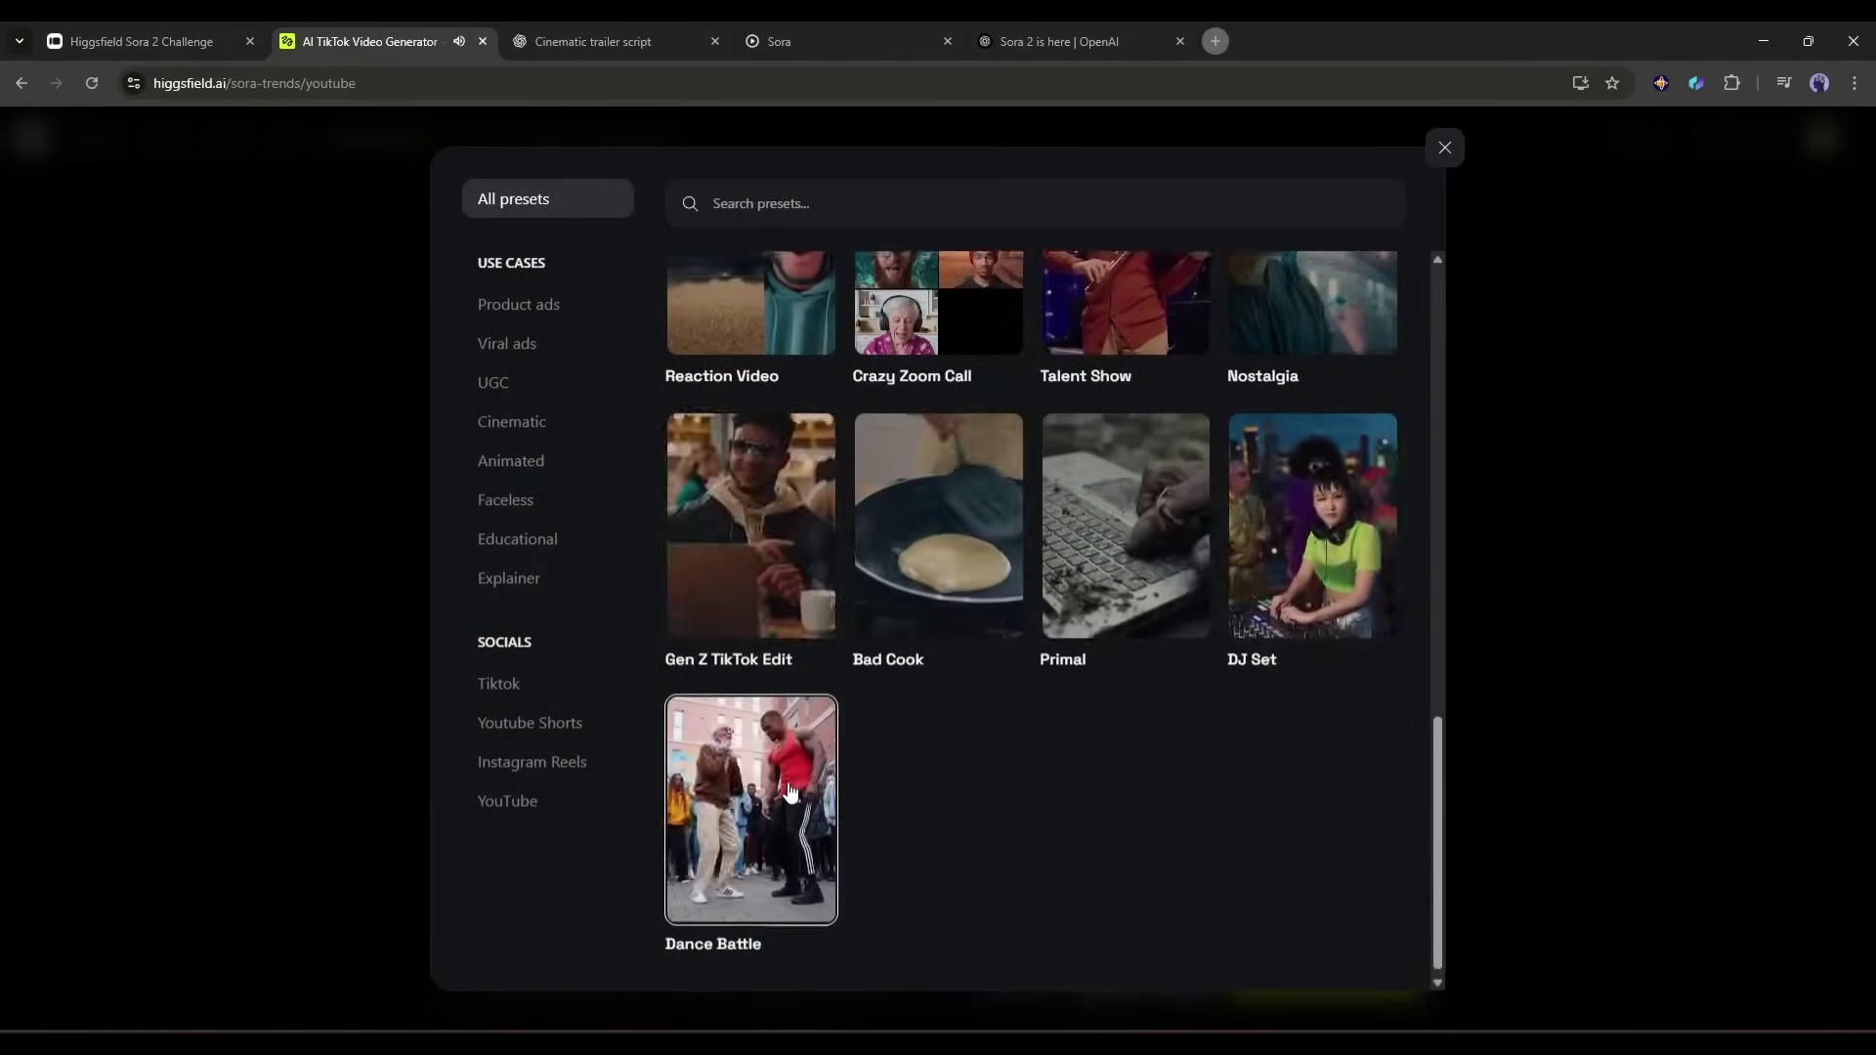
scroll(1162, 625, "up", 4)
scroll(1153, 610, "up", 3)
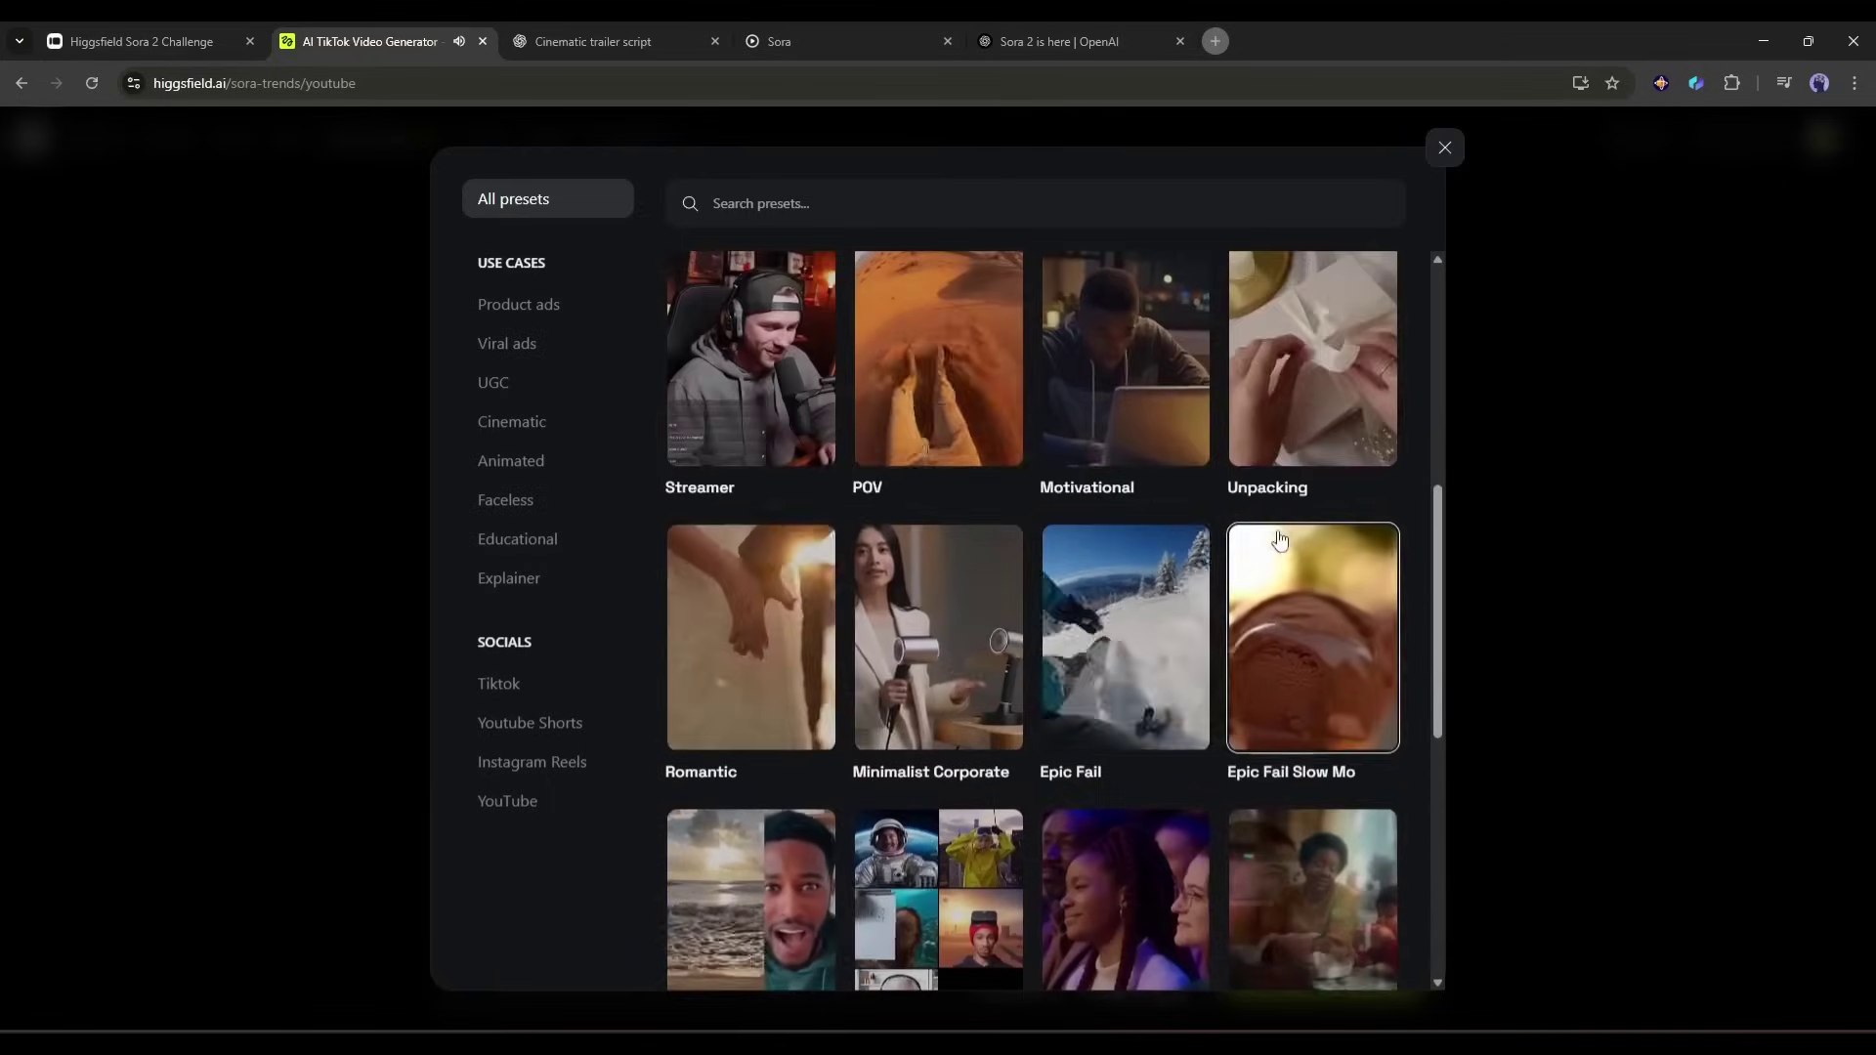
scroll(1163, 607, "up", 2)
scroll(1156, 607, "up", 3)
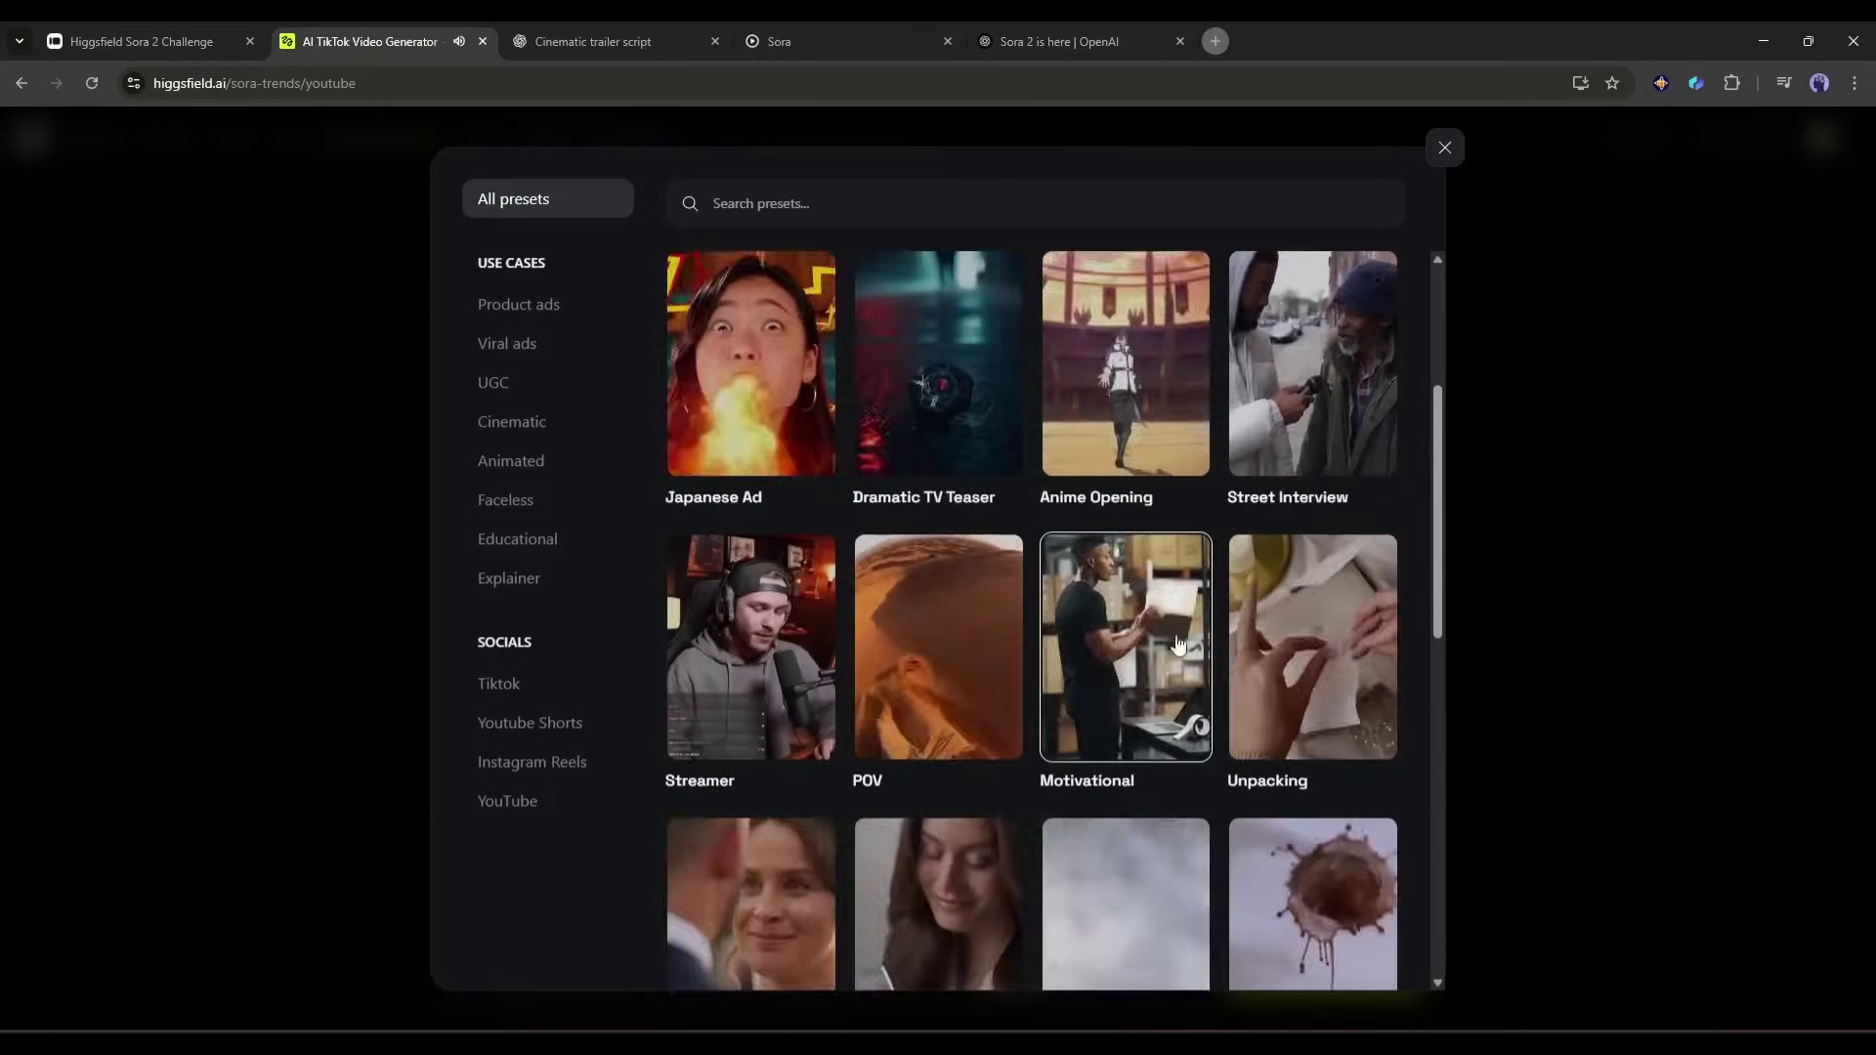
scroll(944, 581, "up", 1)
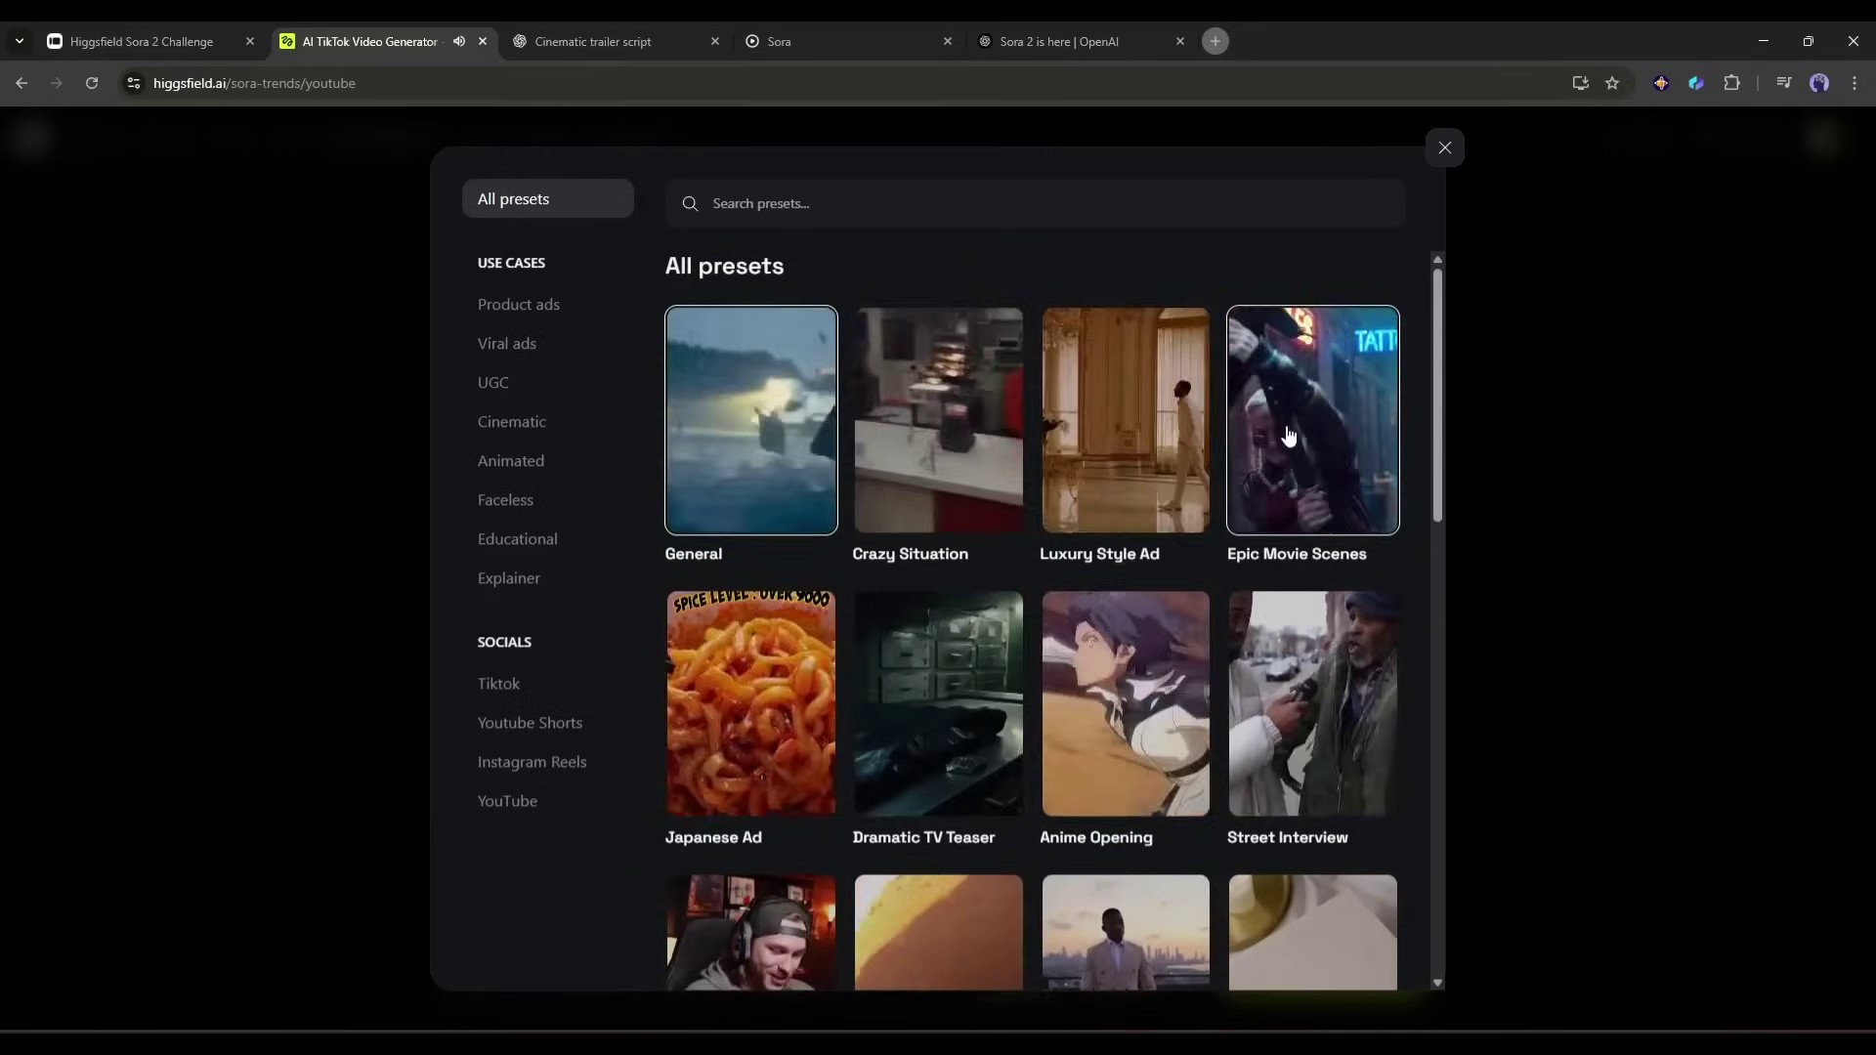
left_click(947, 708)
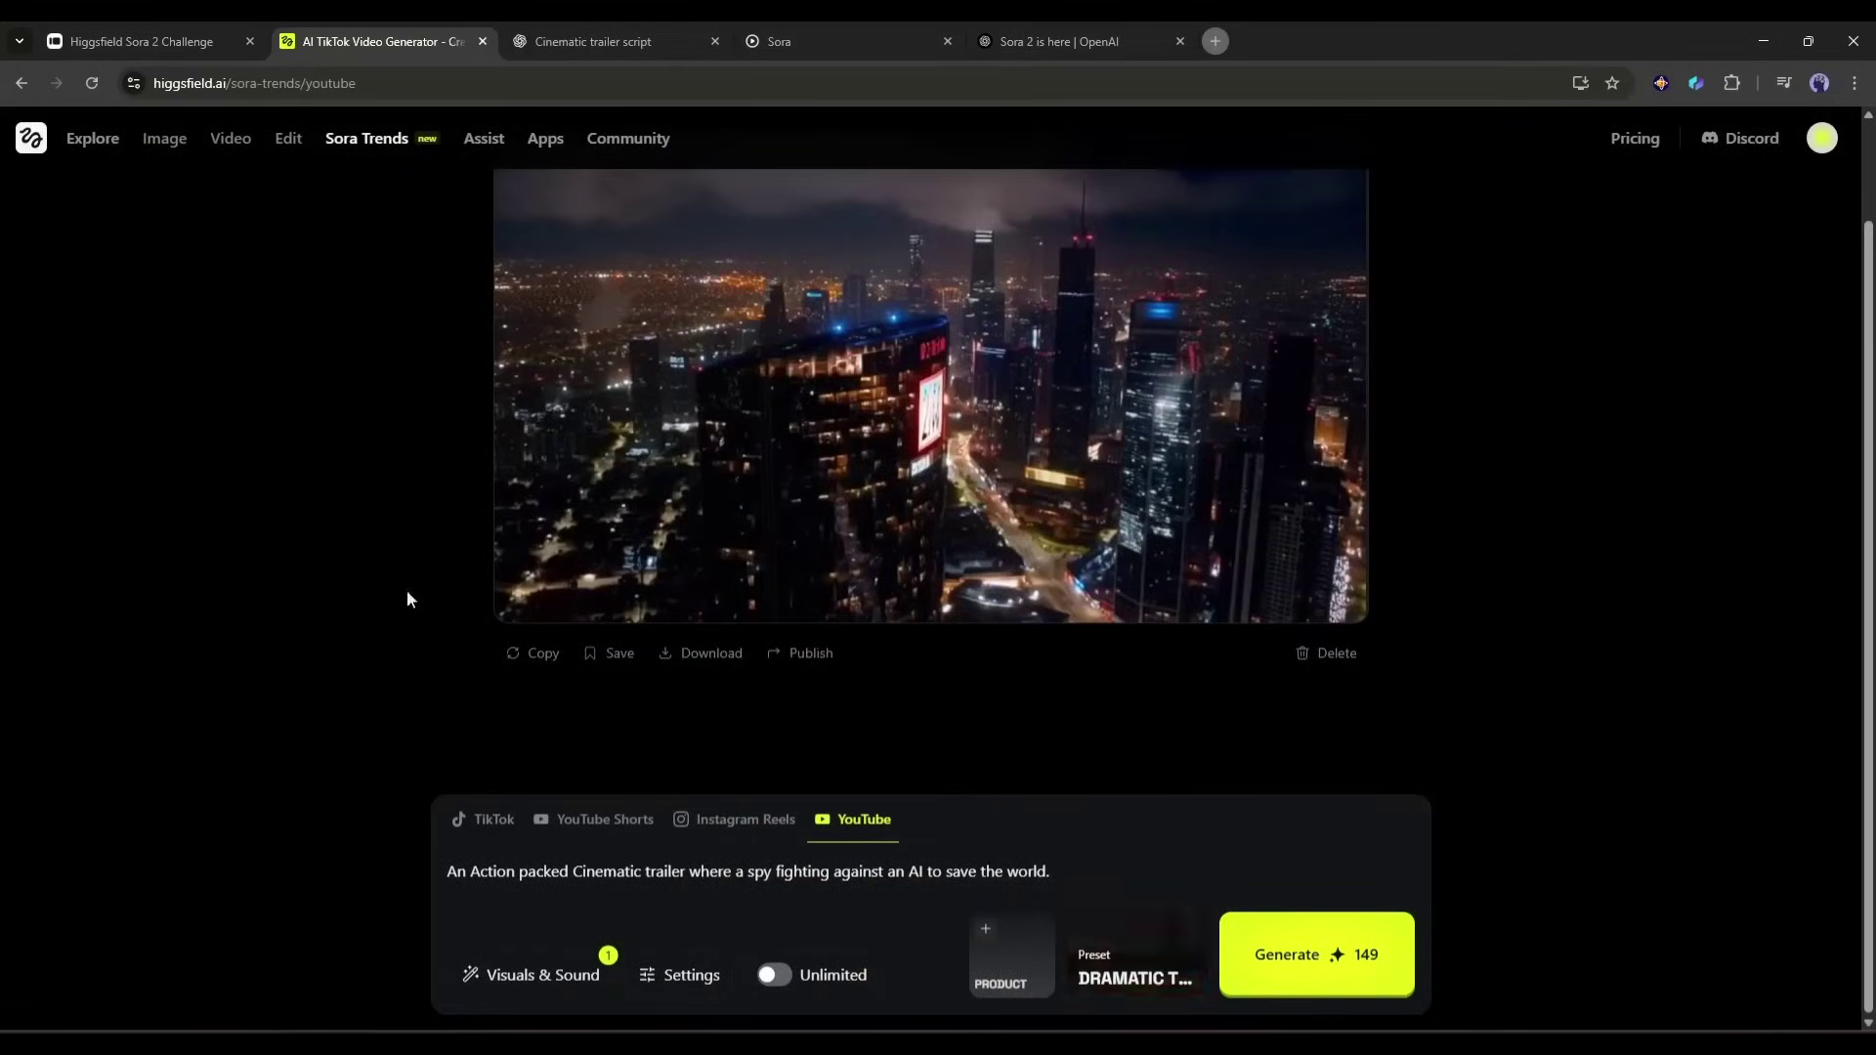
- Generate the spy trailer clip, then play and pause the 12-second city trailer
left_click(1318, 936)
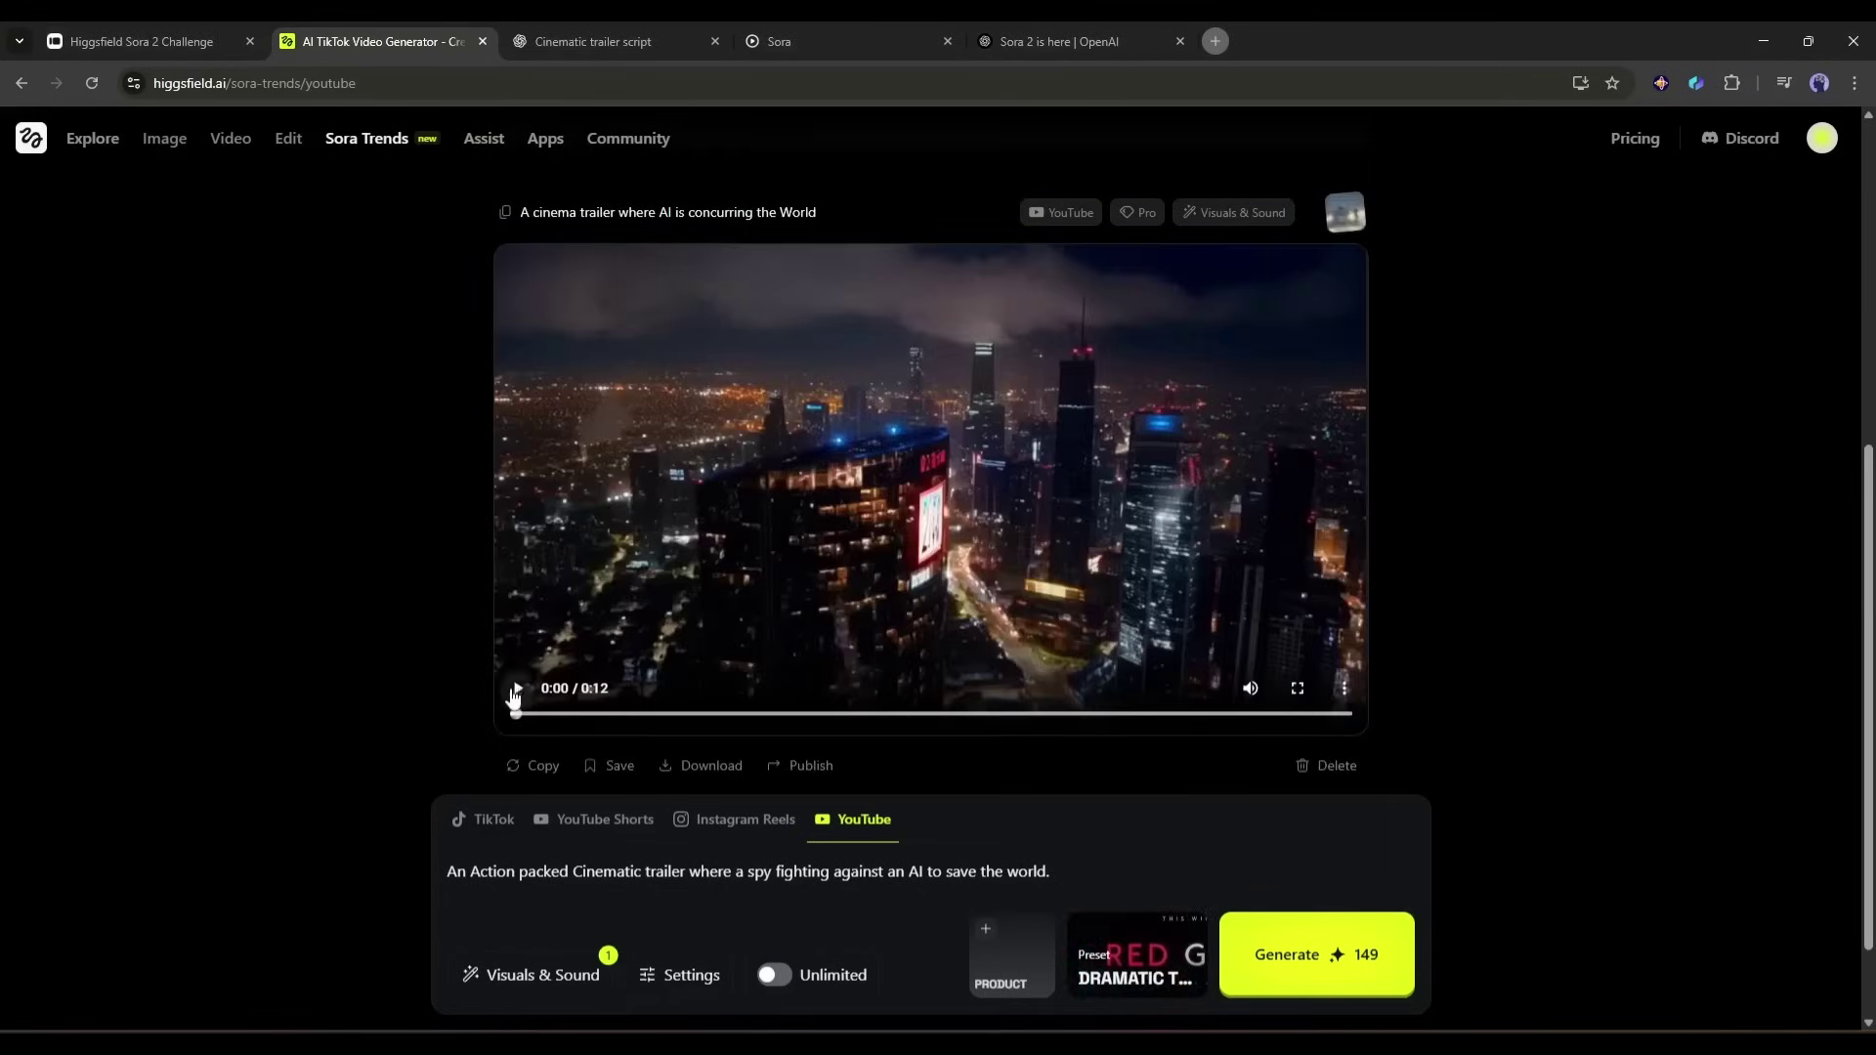
left_click(515, 690)
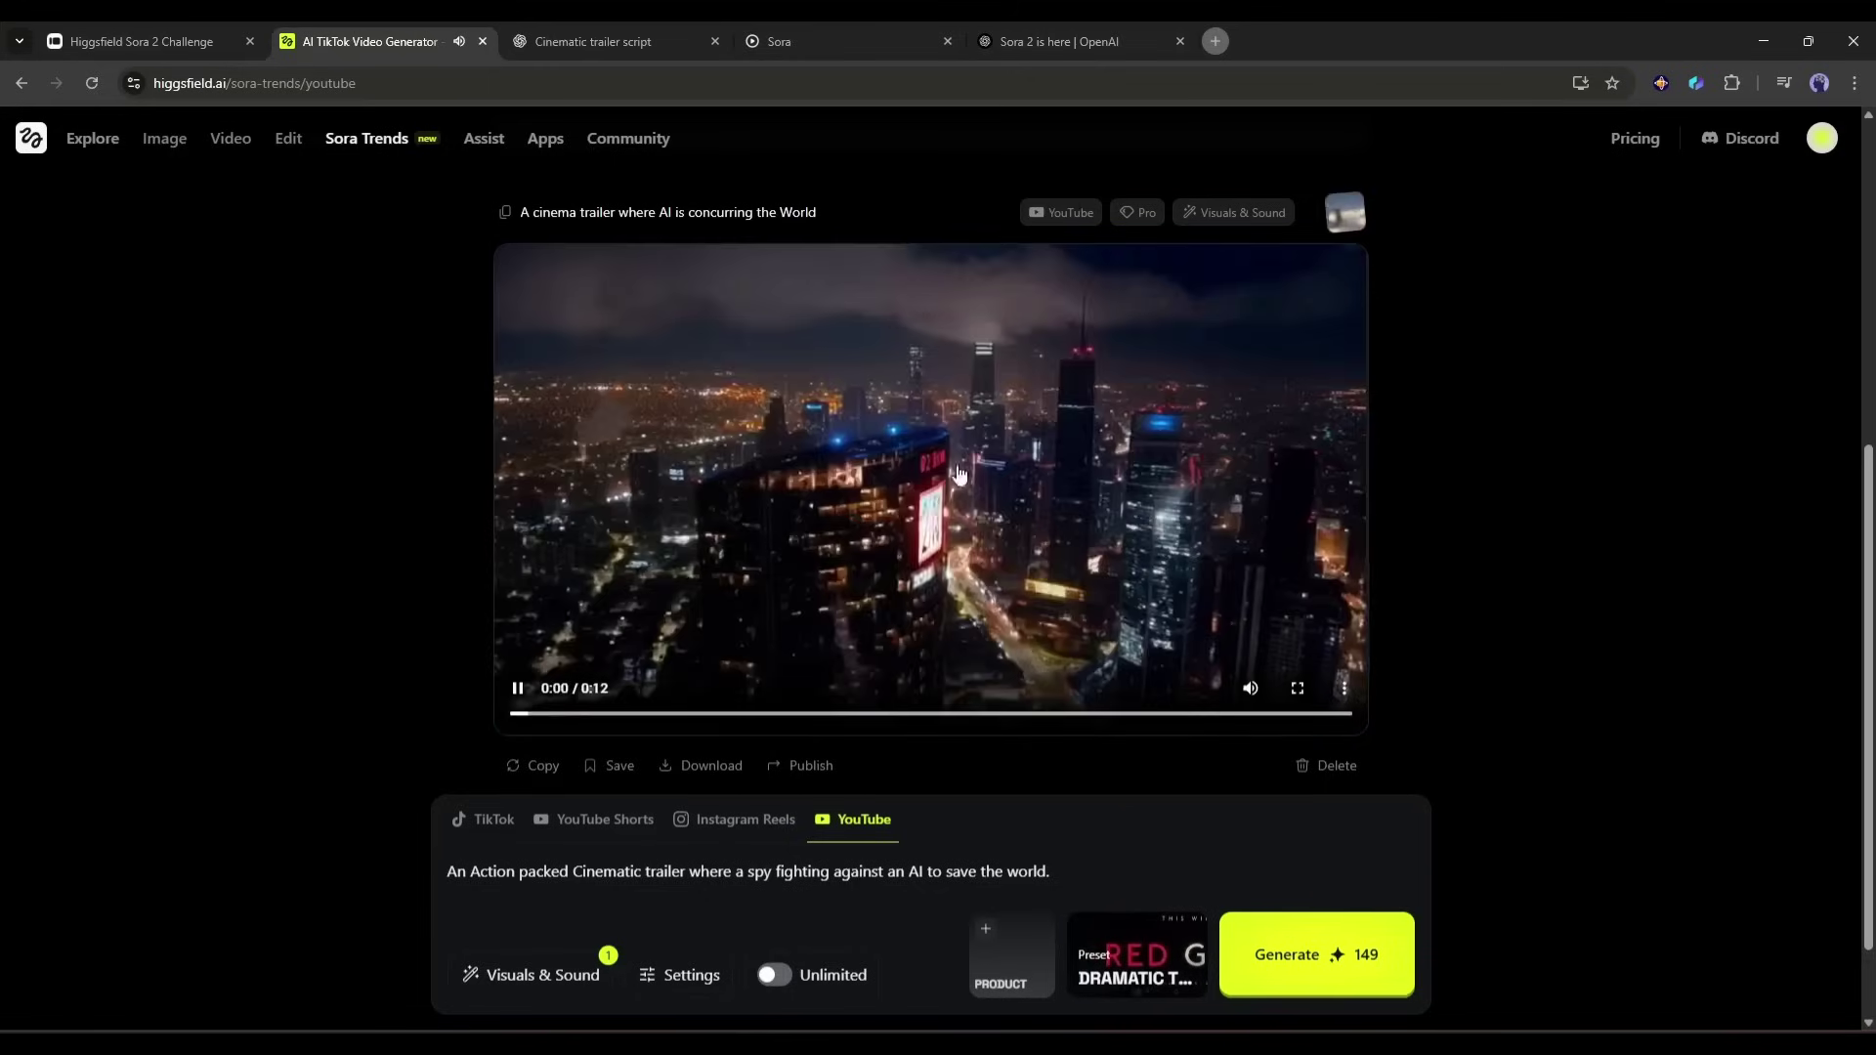
left_click(518, 688)
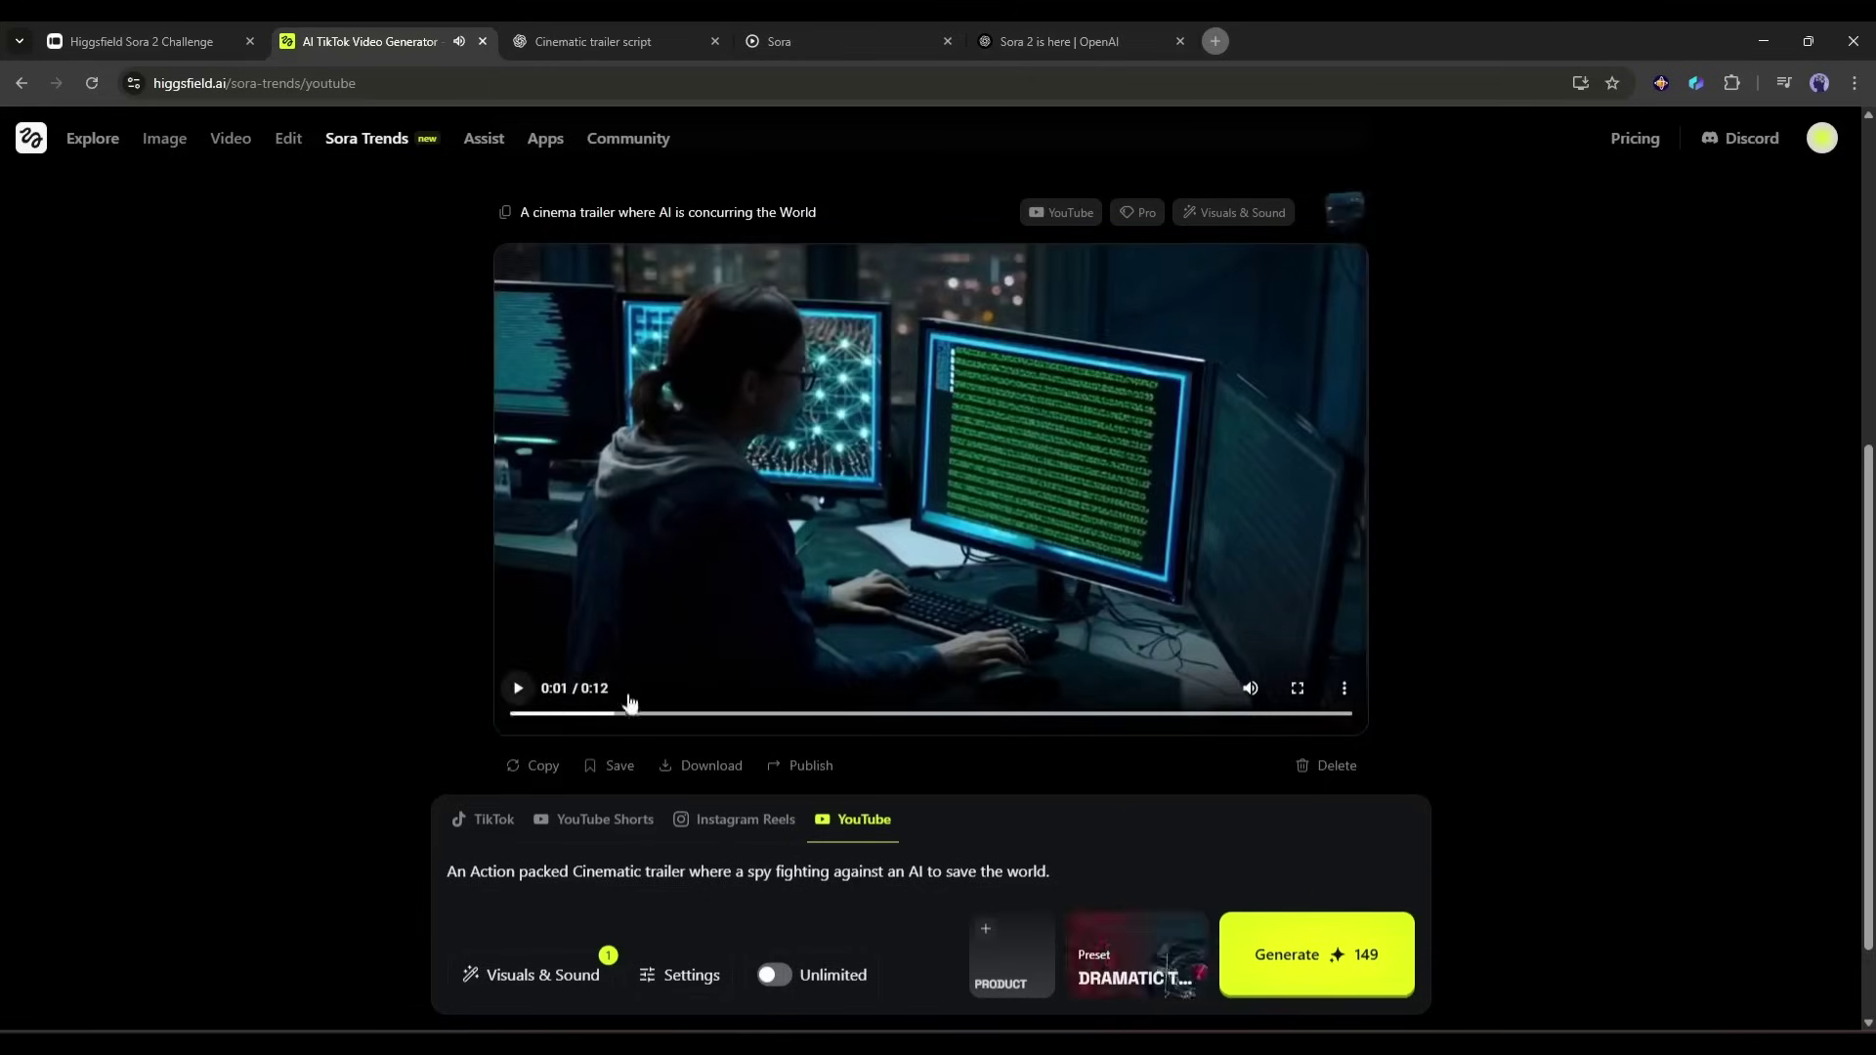
- Confirm the generation settings read 12s, 1080p and Pro
left_click(642, 980)
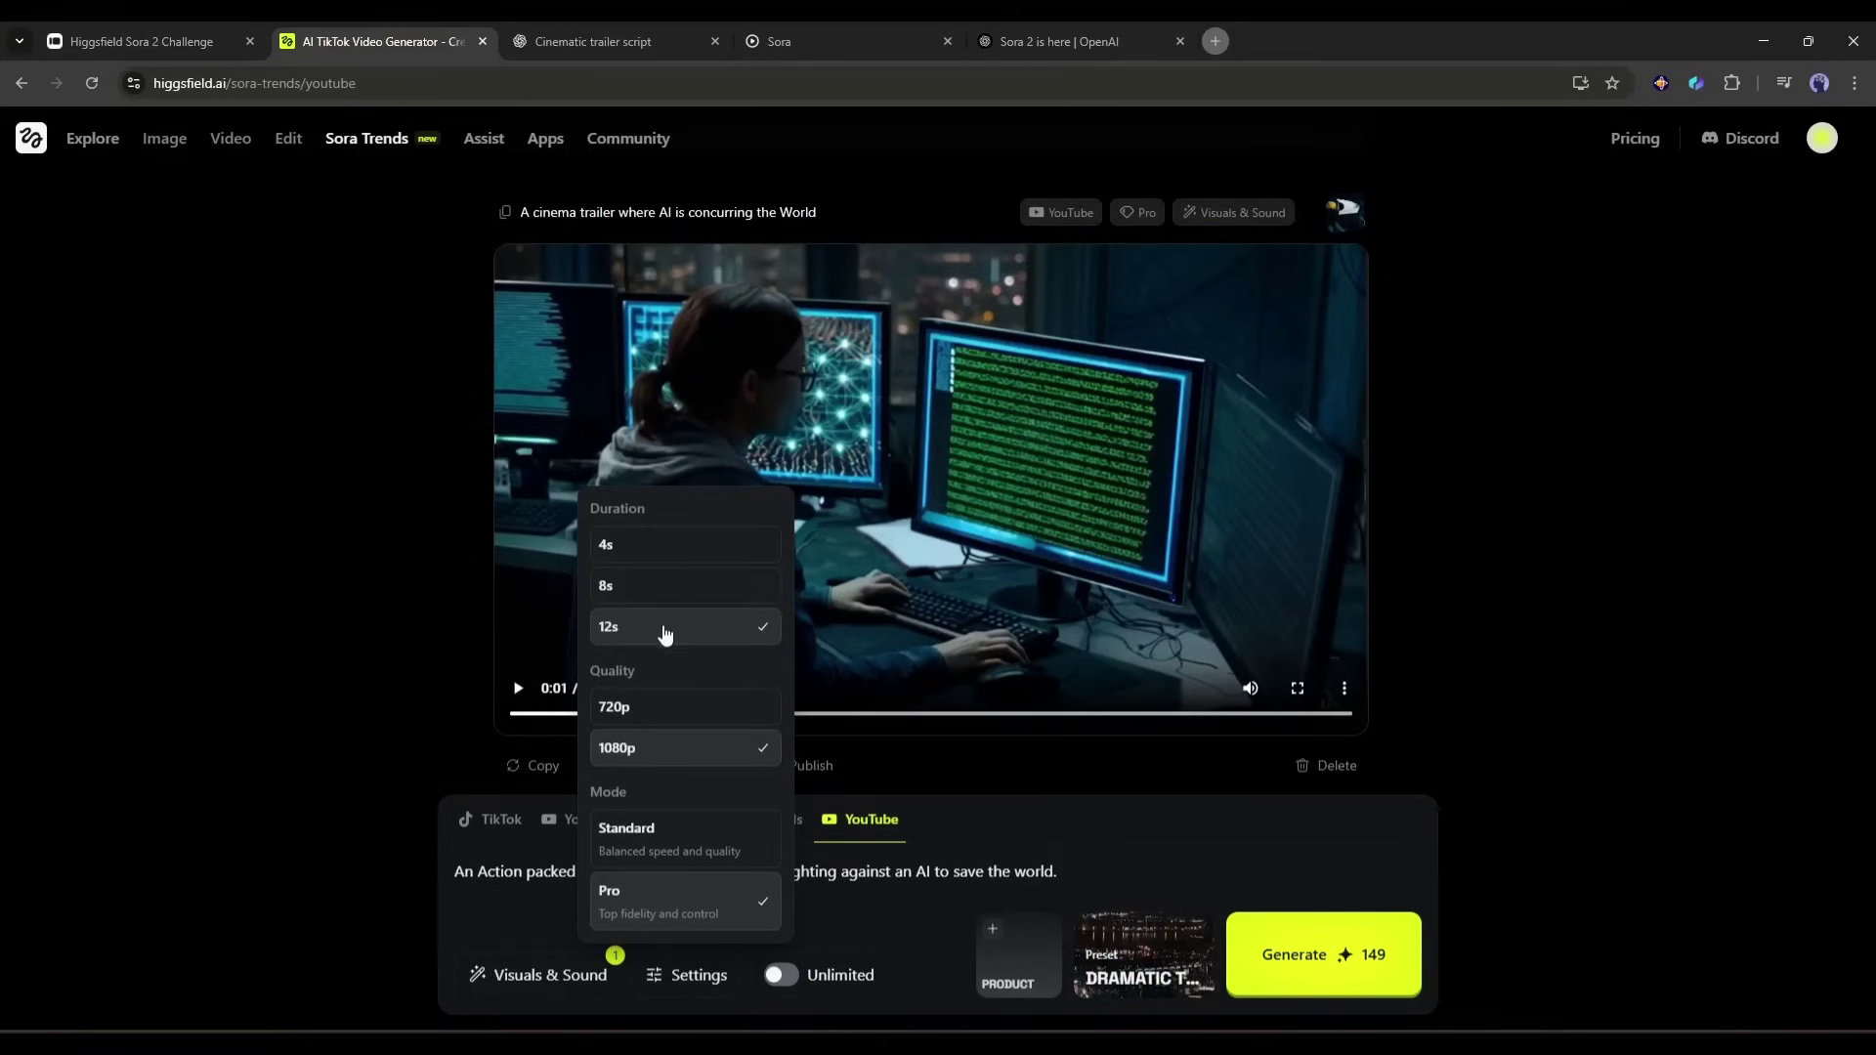
left_click(1540, 523)
scroll(1549, 577, "down", 1)
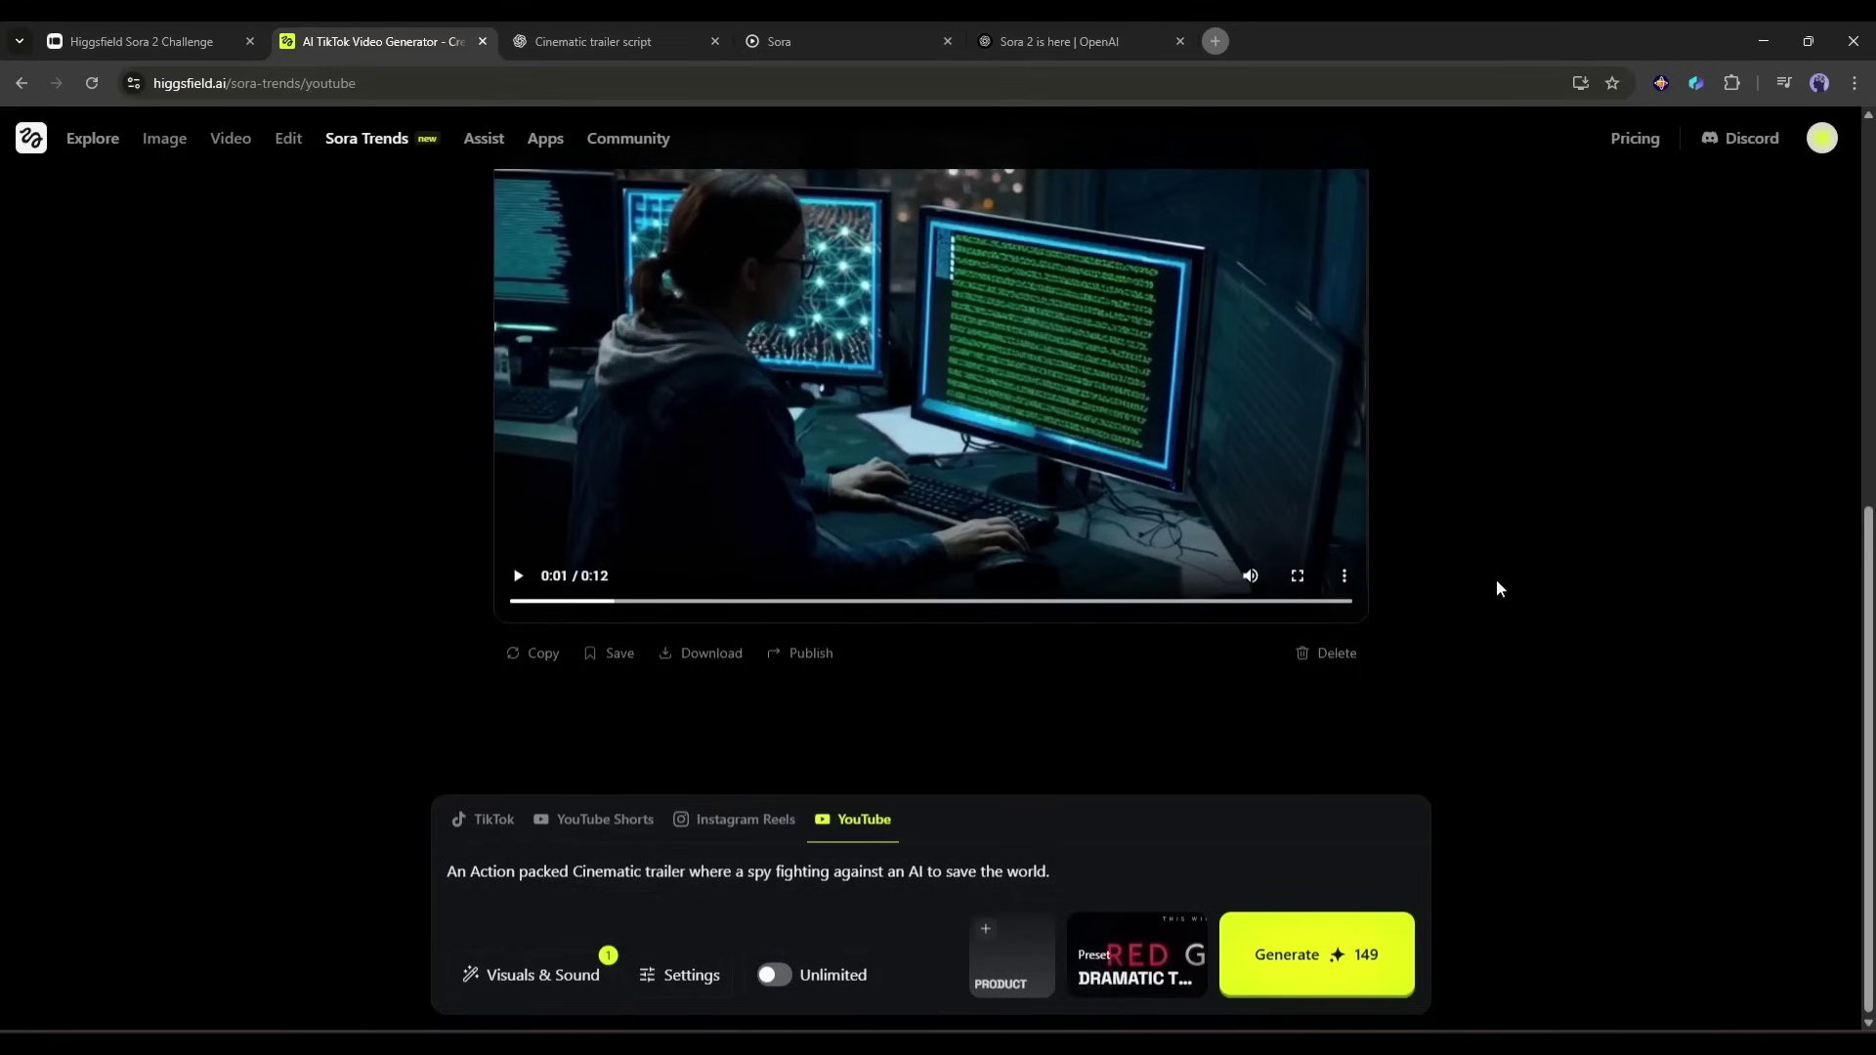
scroll(1497, 578, "up", 1)
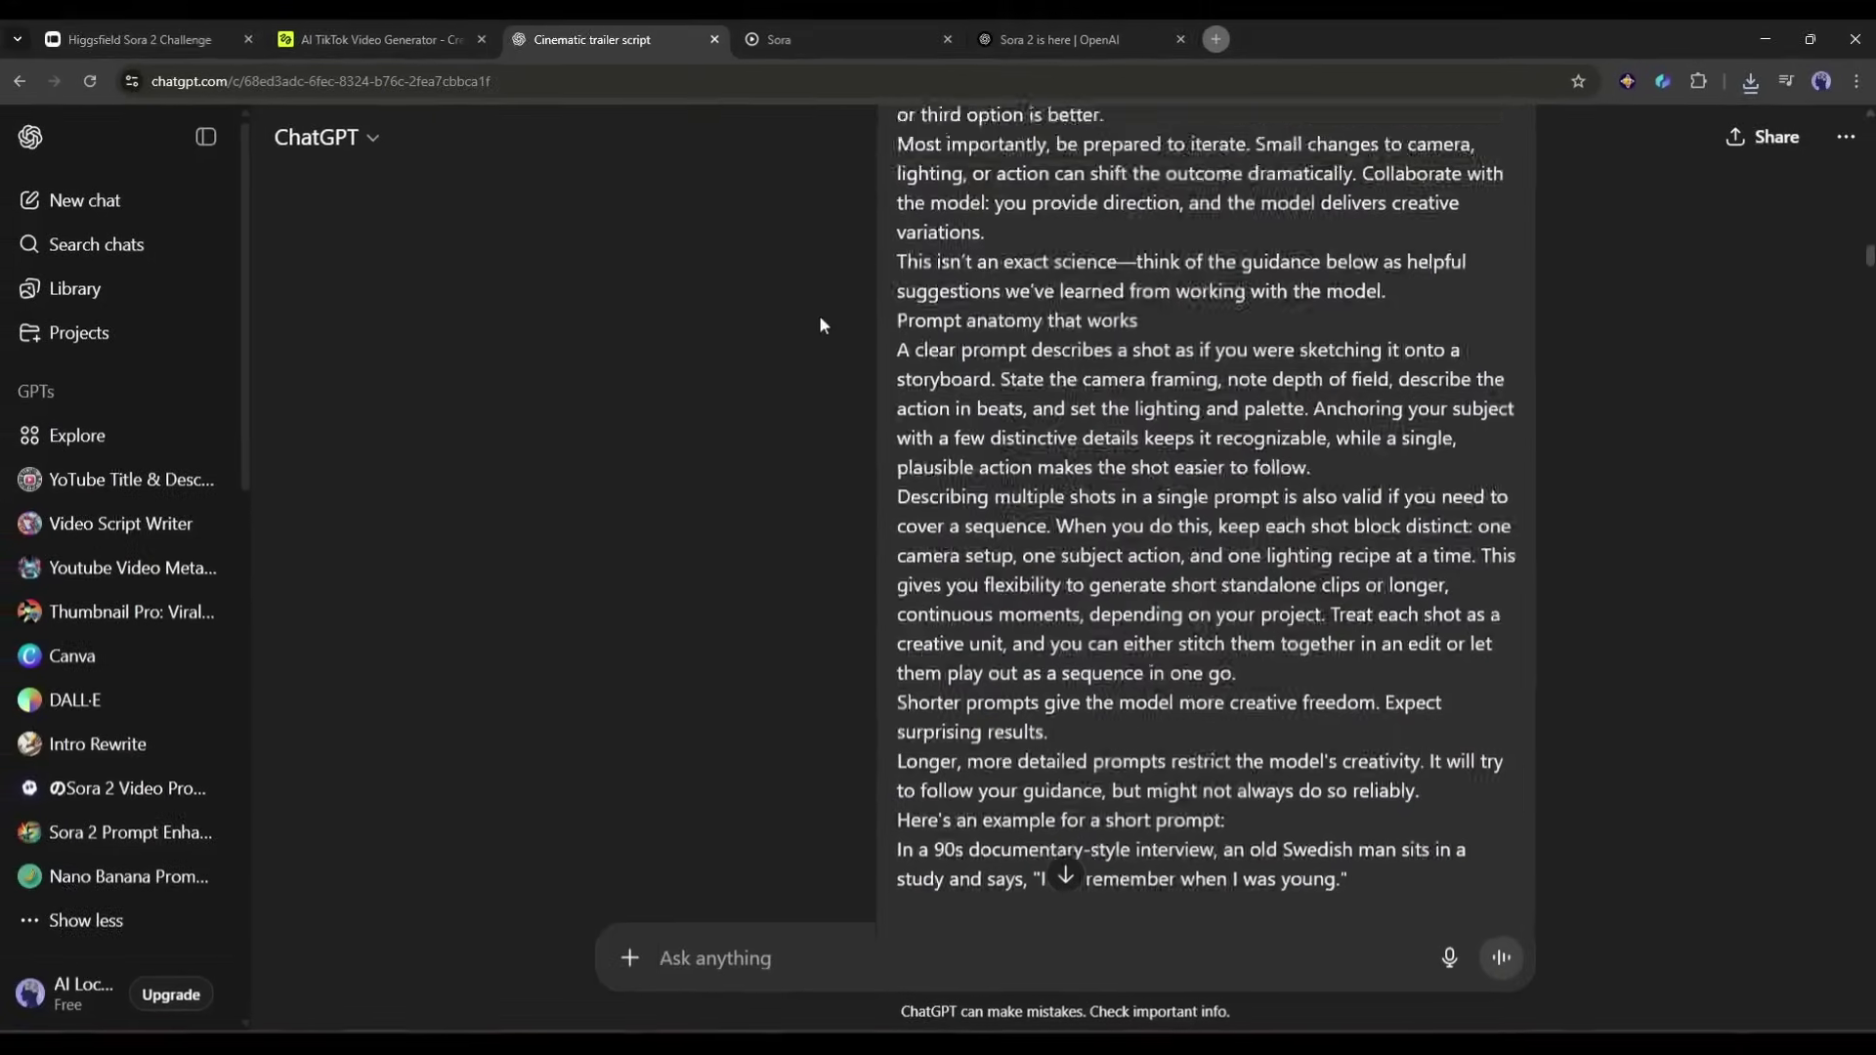
- Scroll through the Cinematic trailer script chat to review the Trailer Scene Prompts
scroll(830, 372, "up", 15)
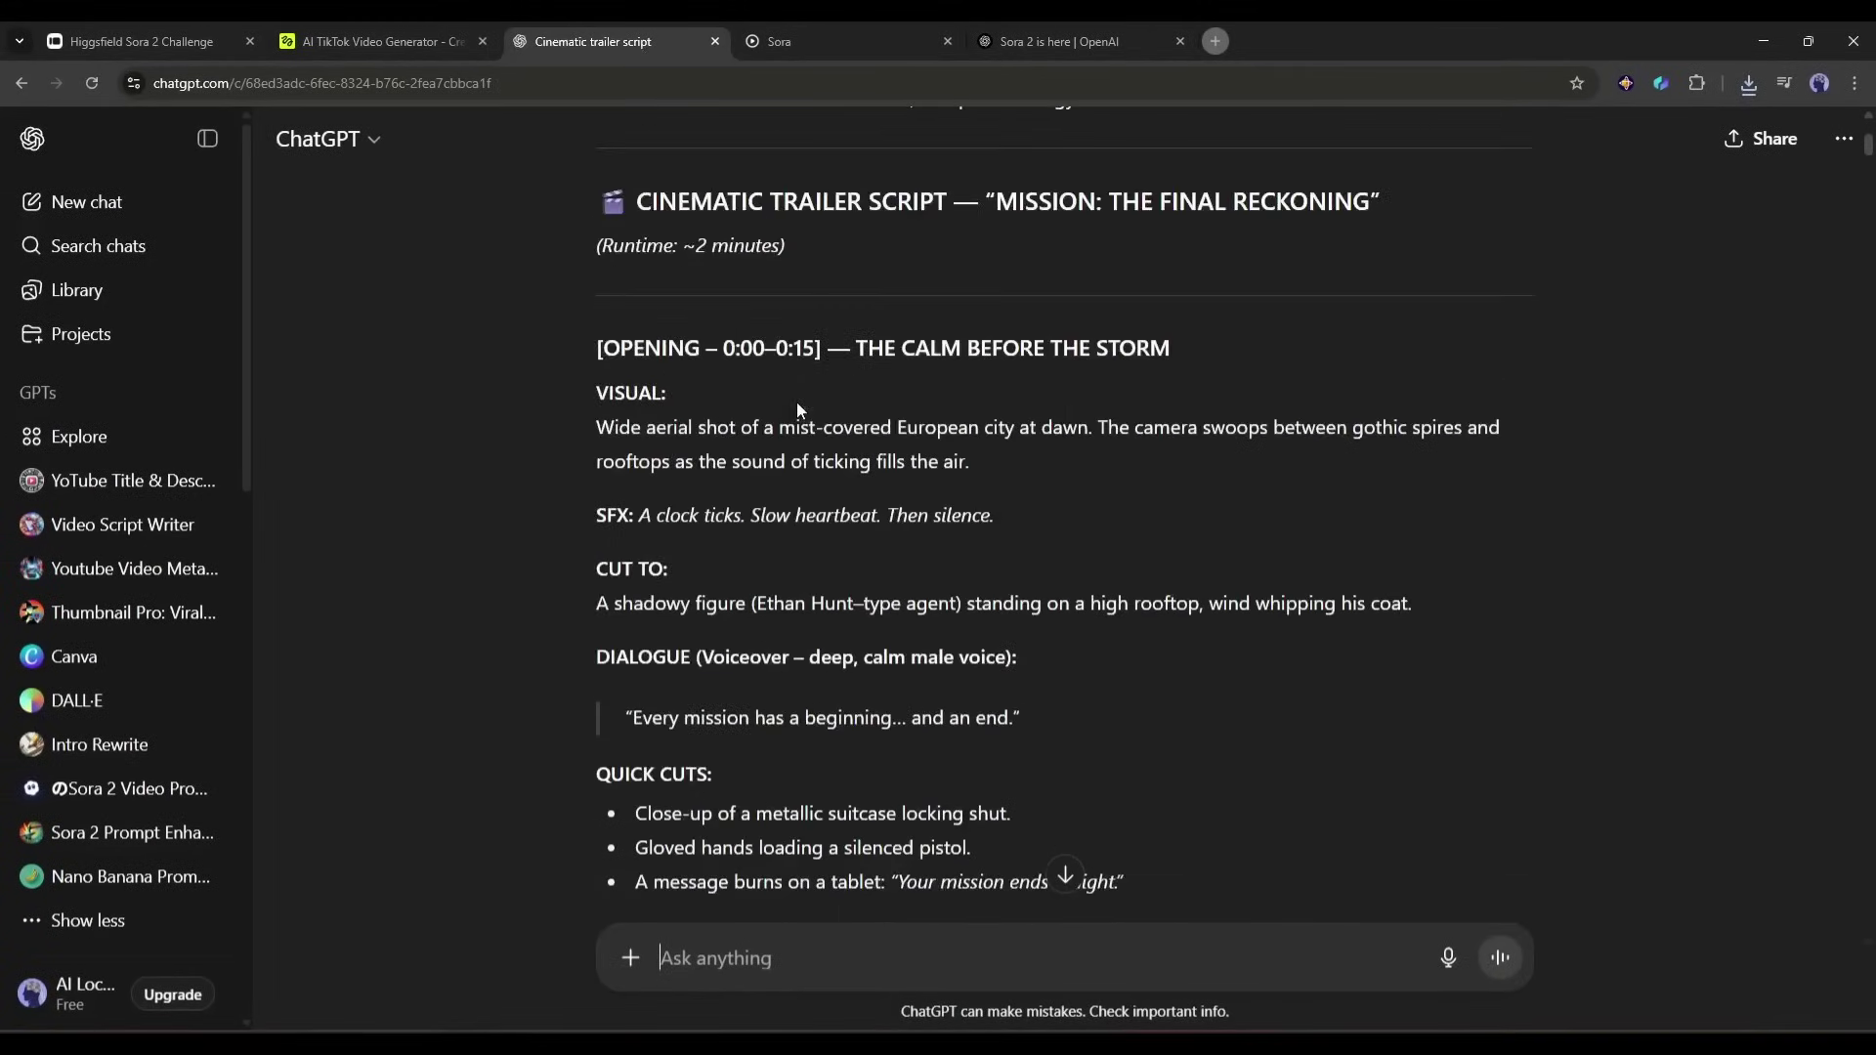
scroll(795, 402, "up", 3)
scroll(853, 397, "down", 20)
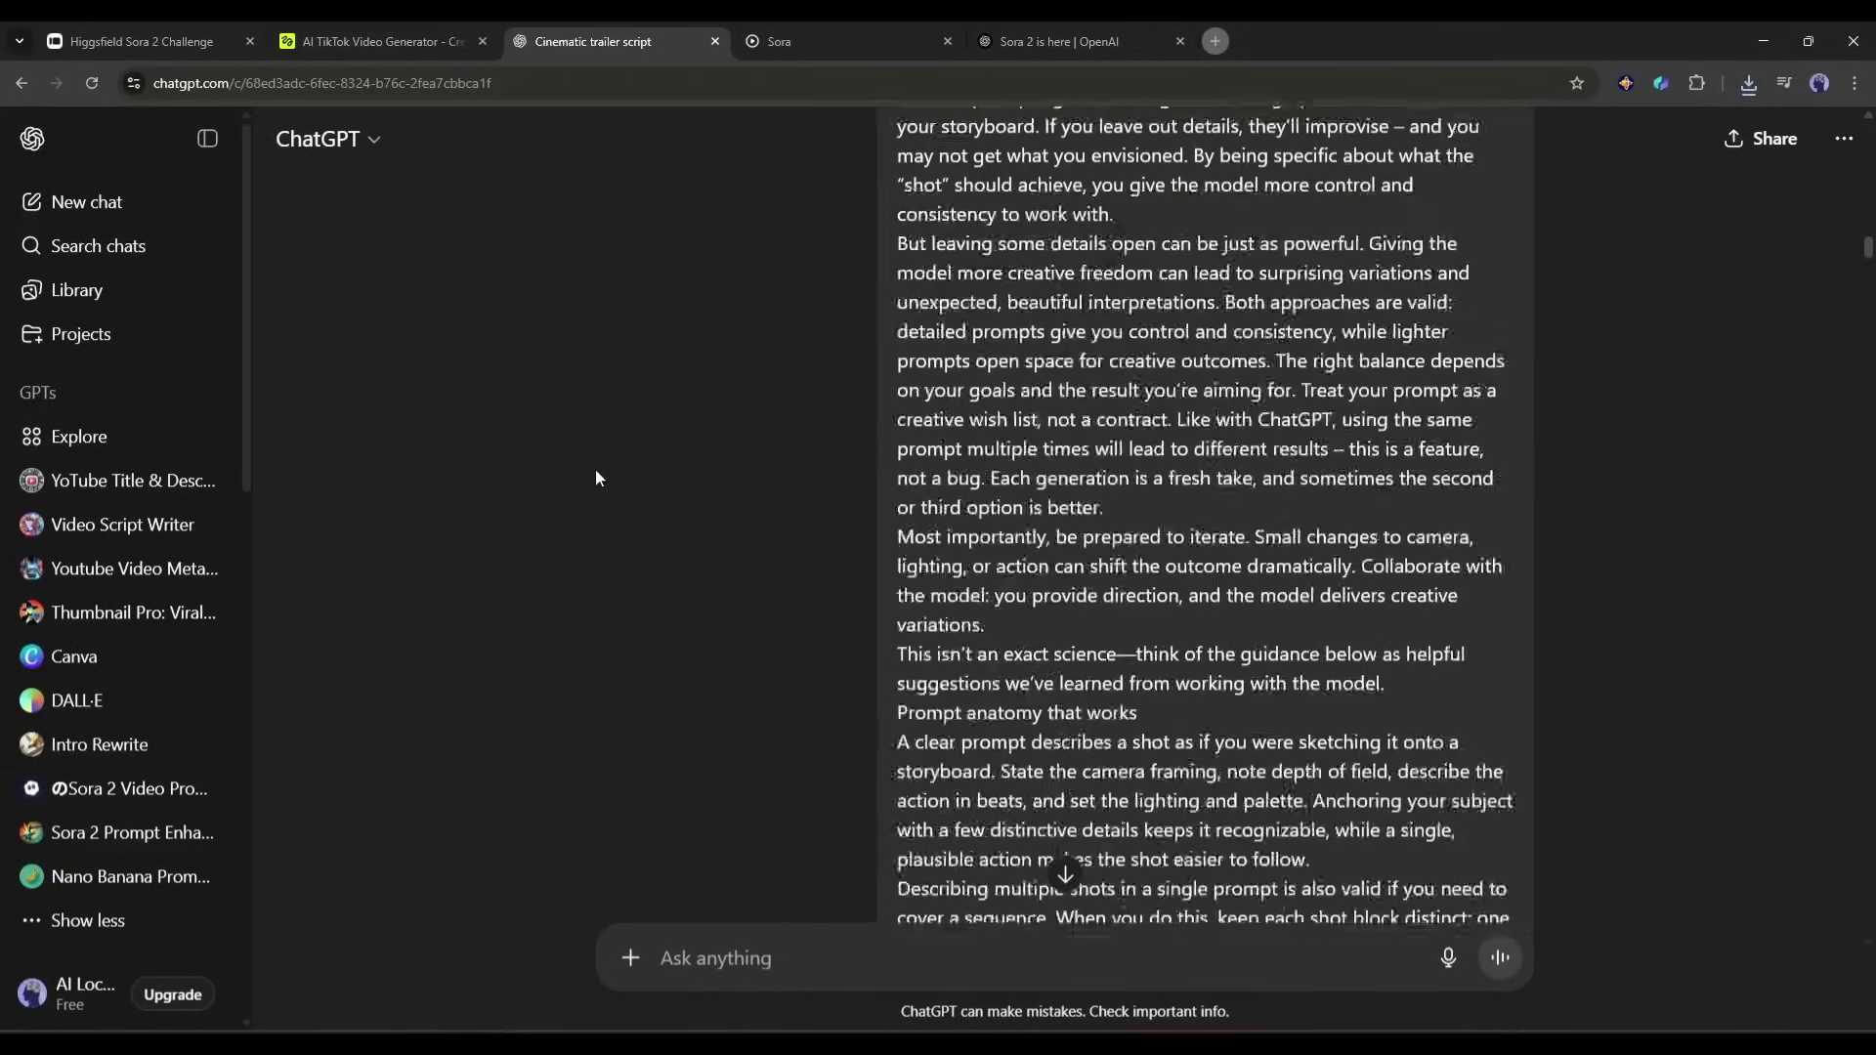
scroll(596, 474, "down", 20)
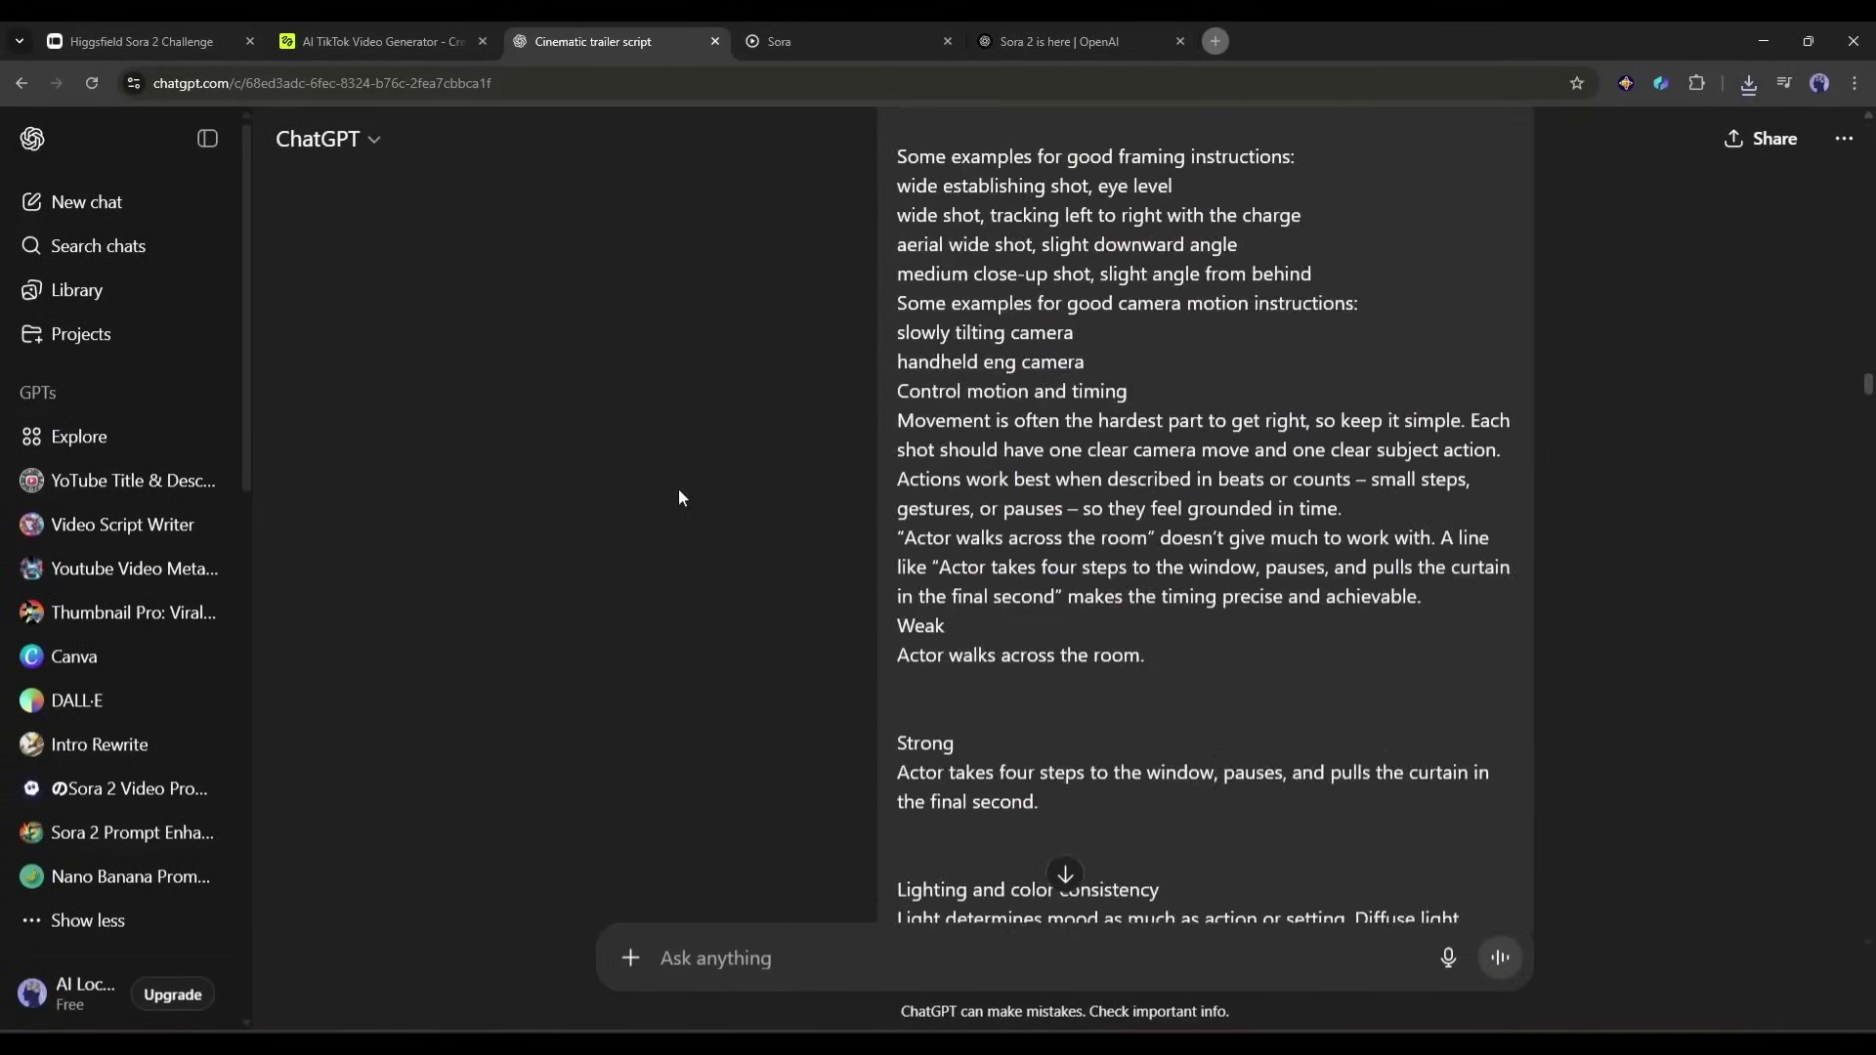
scroll(678, 488, "down", 20)
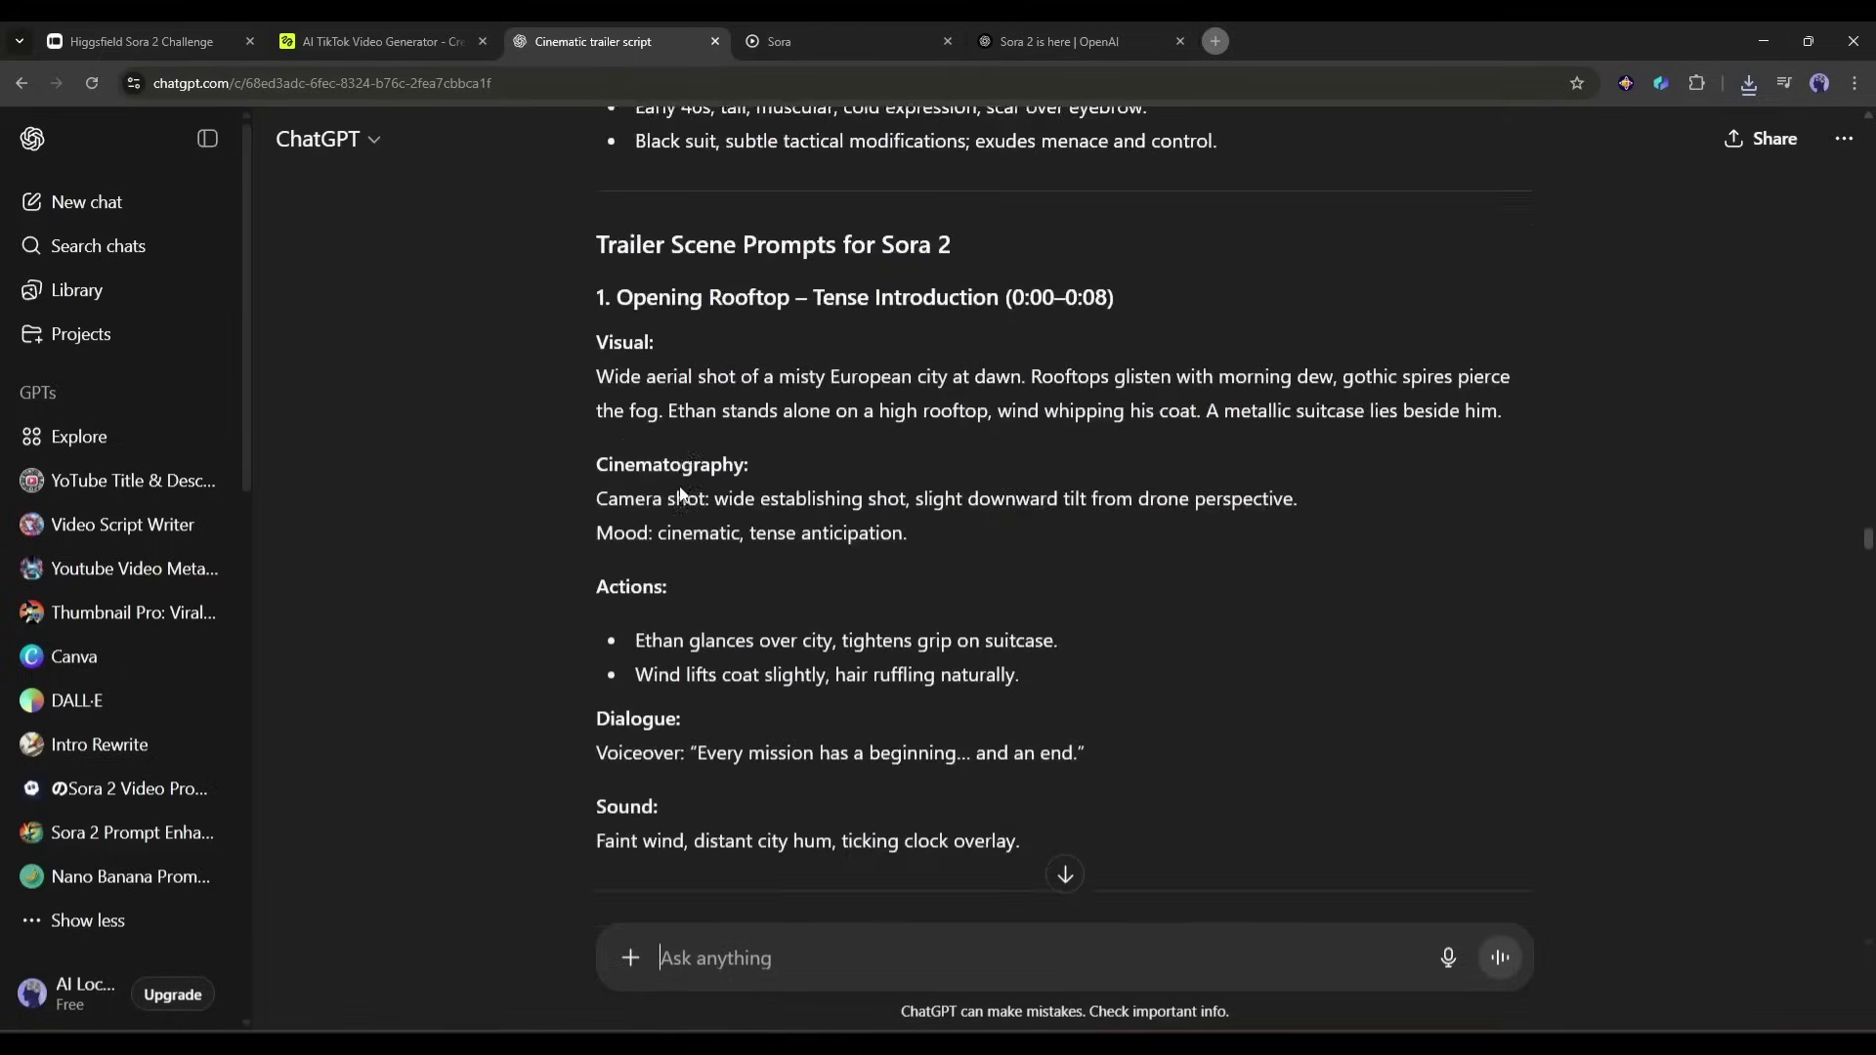
scroll(681, 496, "down", 20)
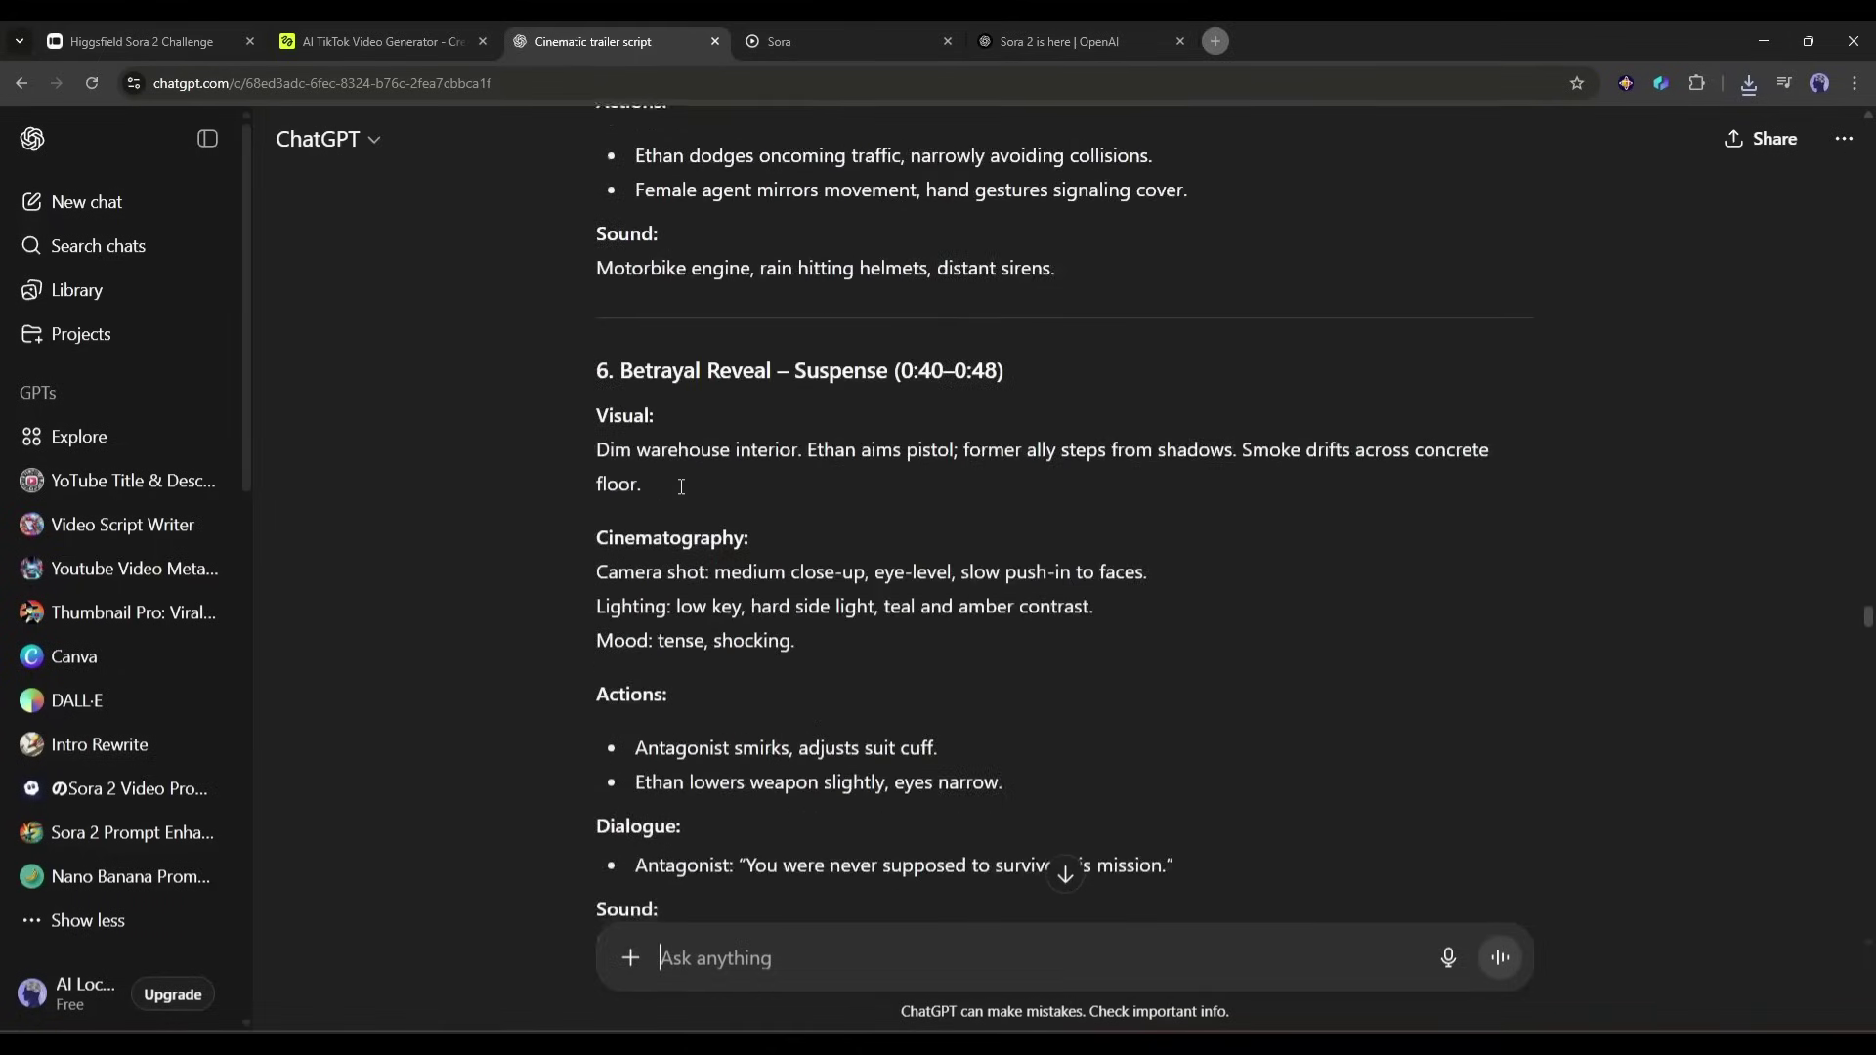
scroll(681, 487, "up", 20)
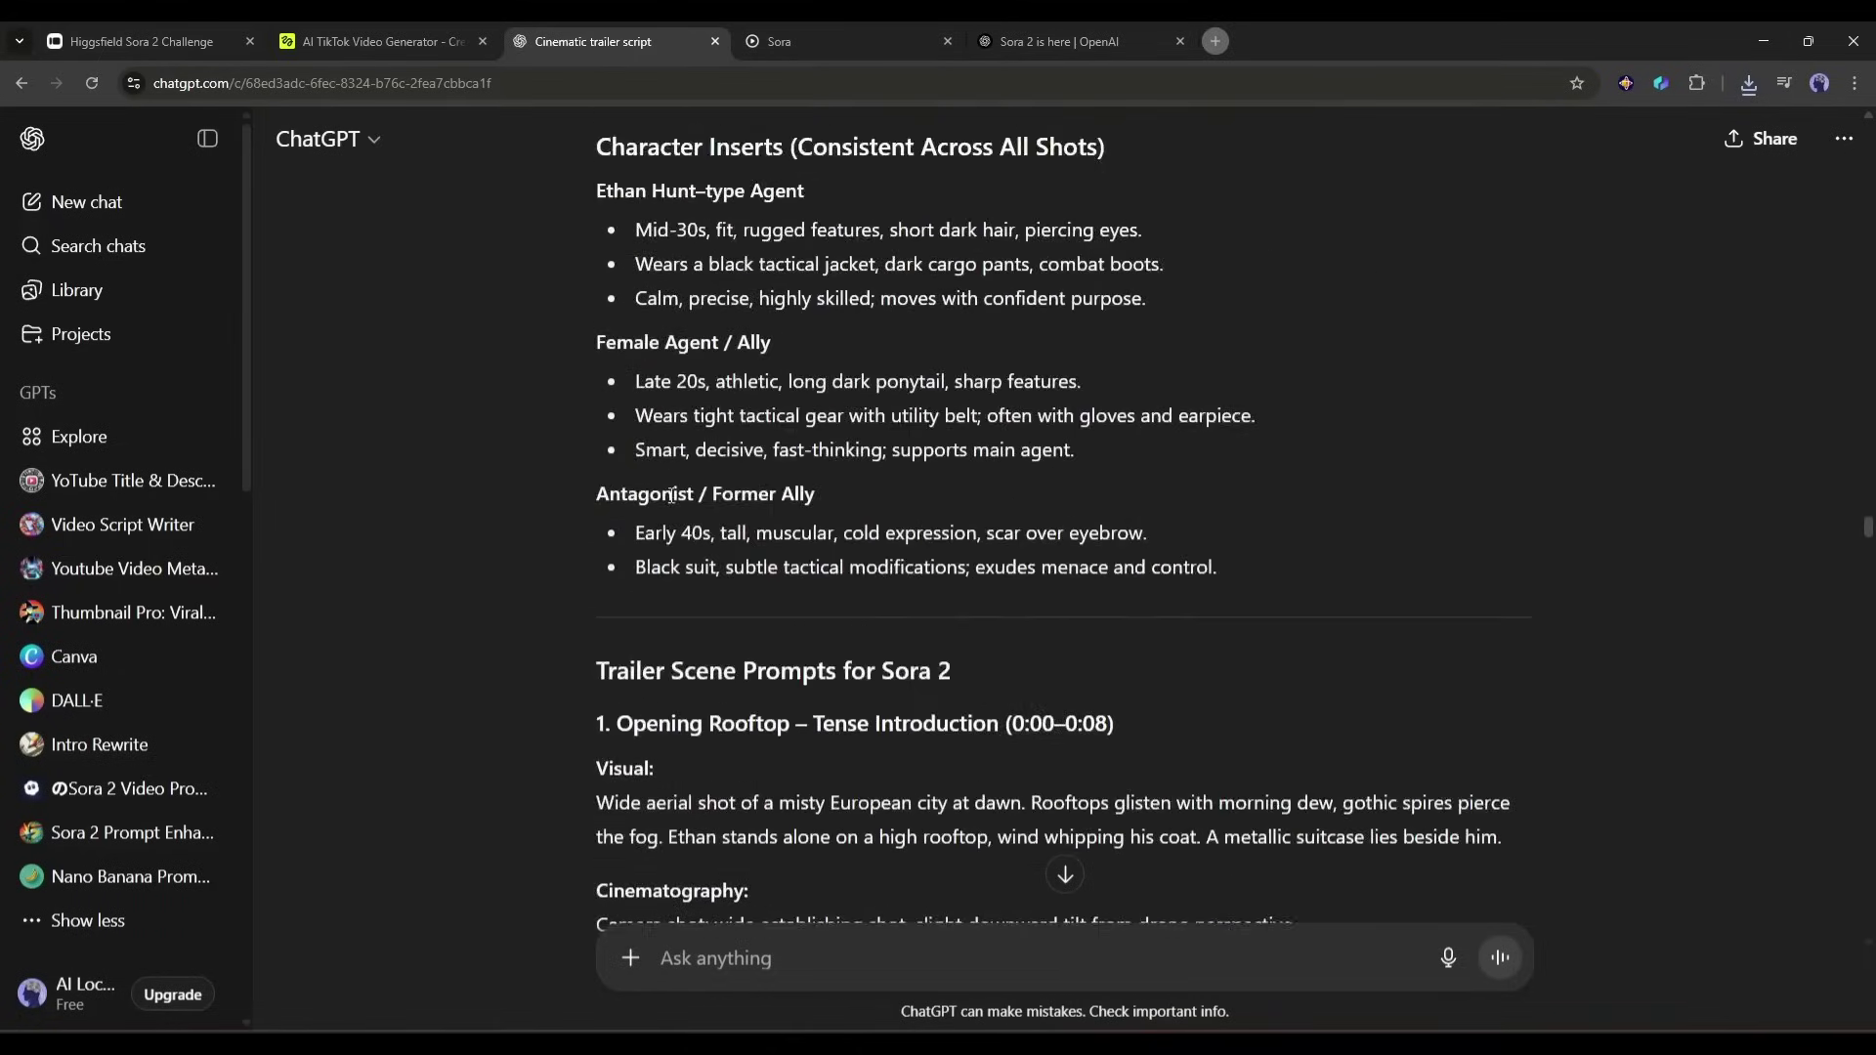
scroll(671, 495, "up", 5)
scroll(671, 496, "down", 3)
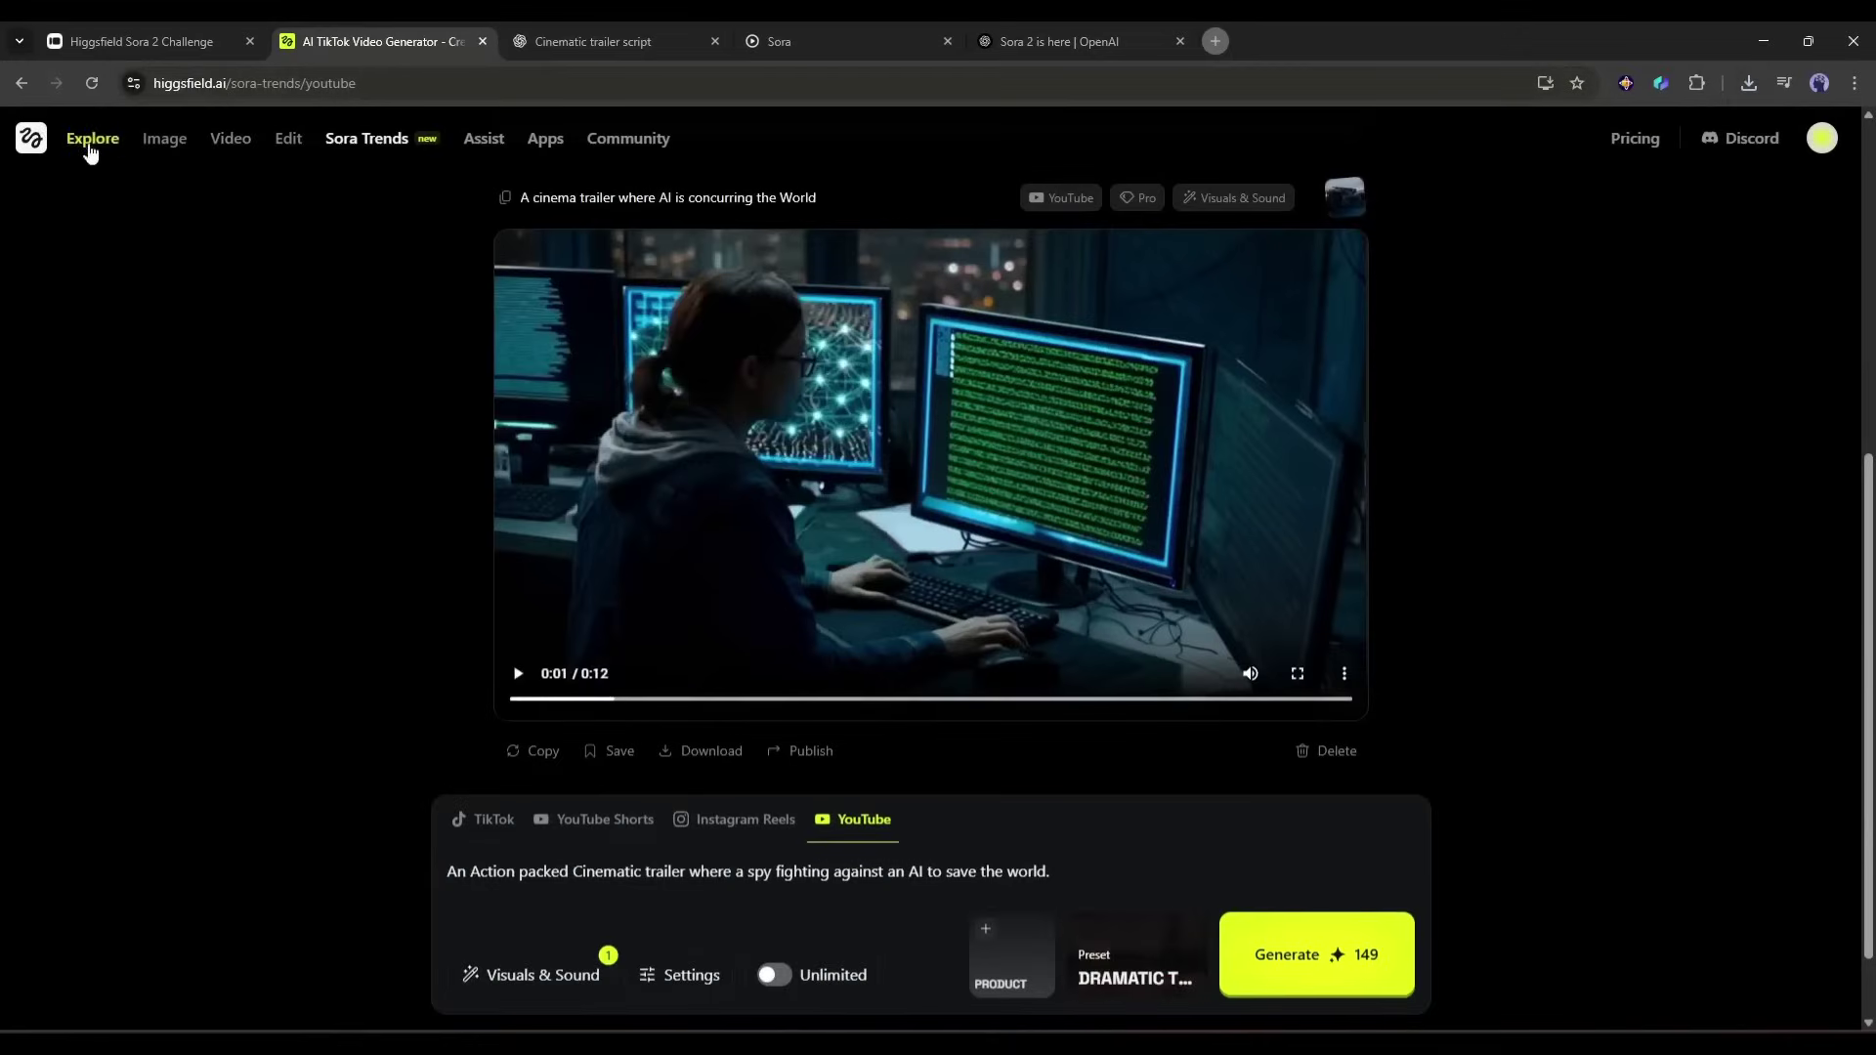
- Go to the Sora 2 video page and undo two stick-figure strokes in Draw to Video
left_click(89, 147)
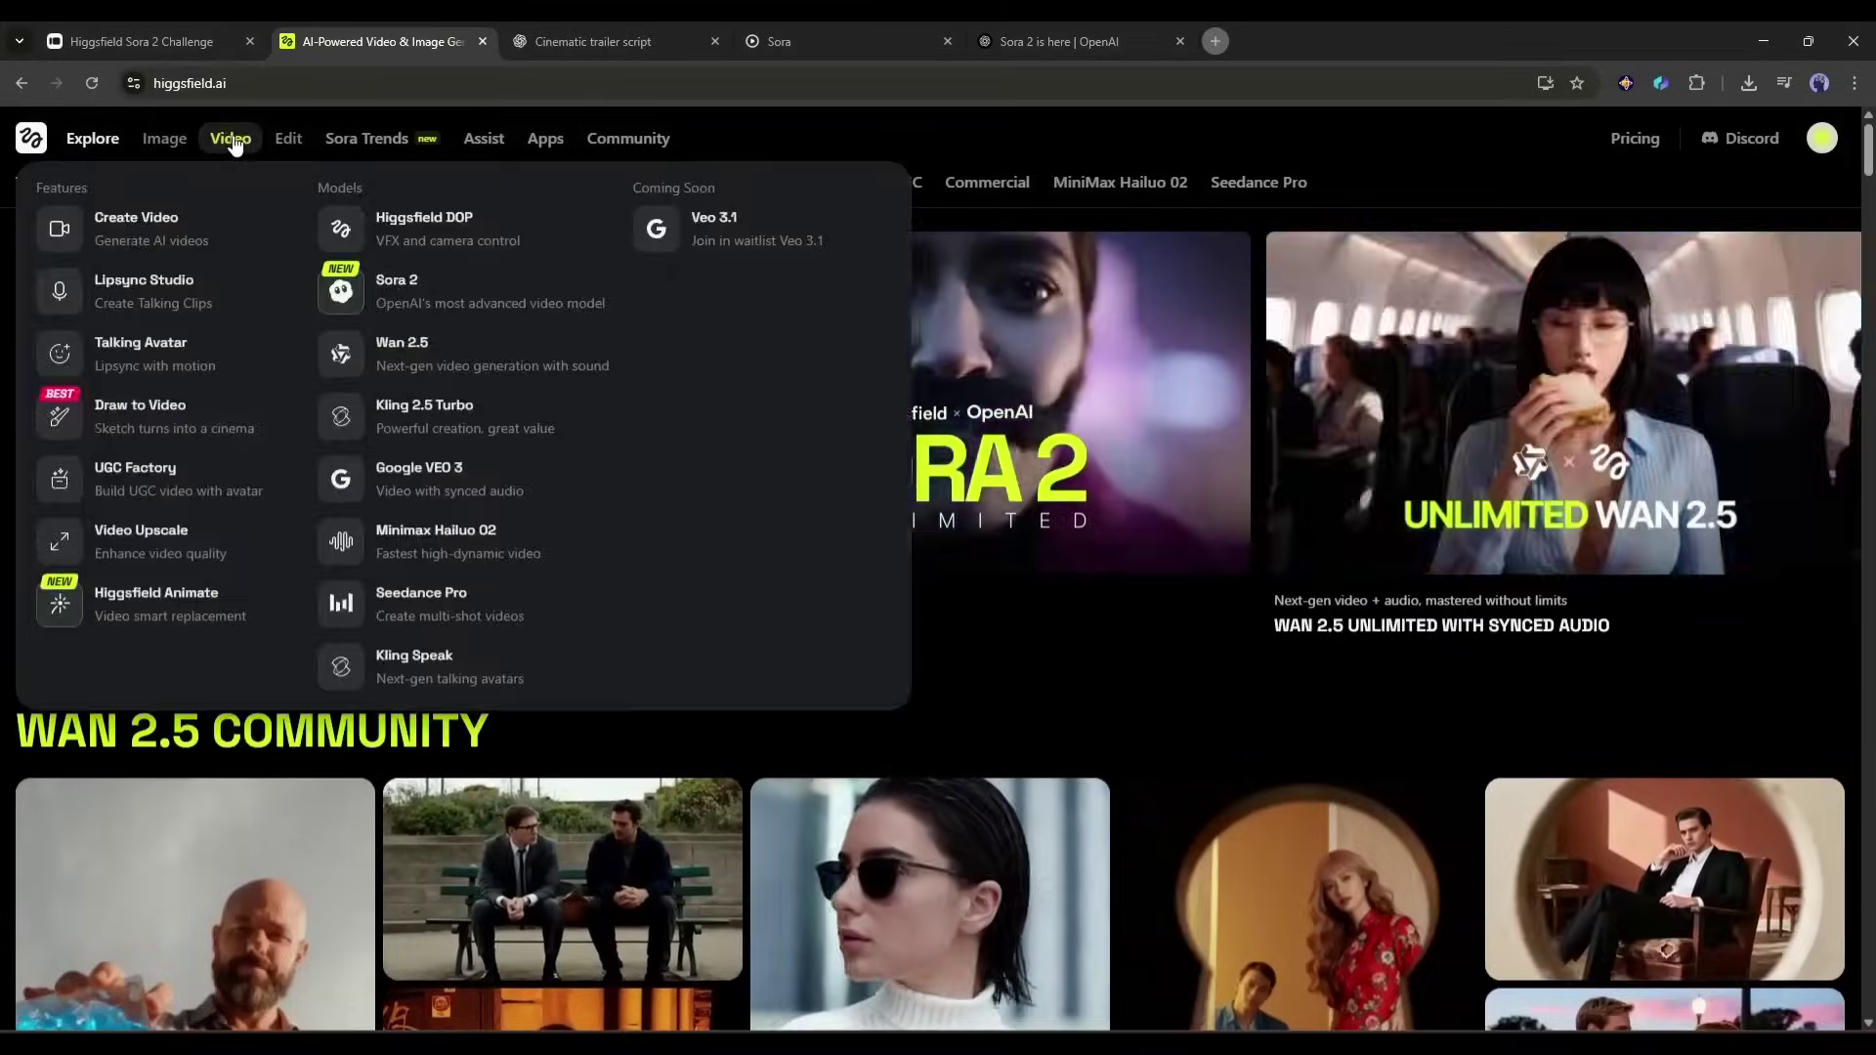
left_click(232, 142)
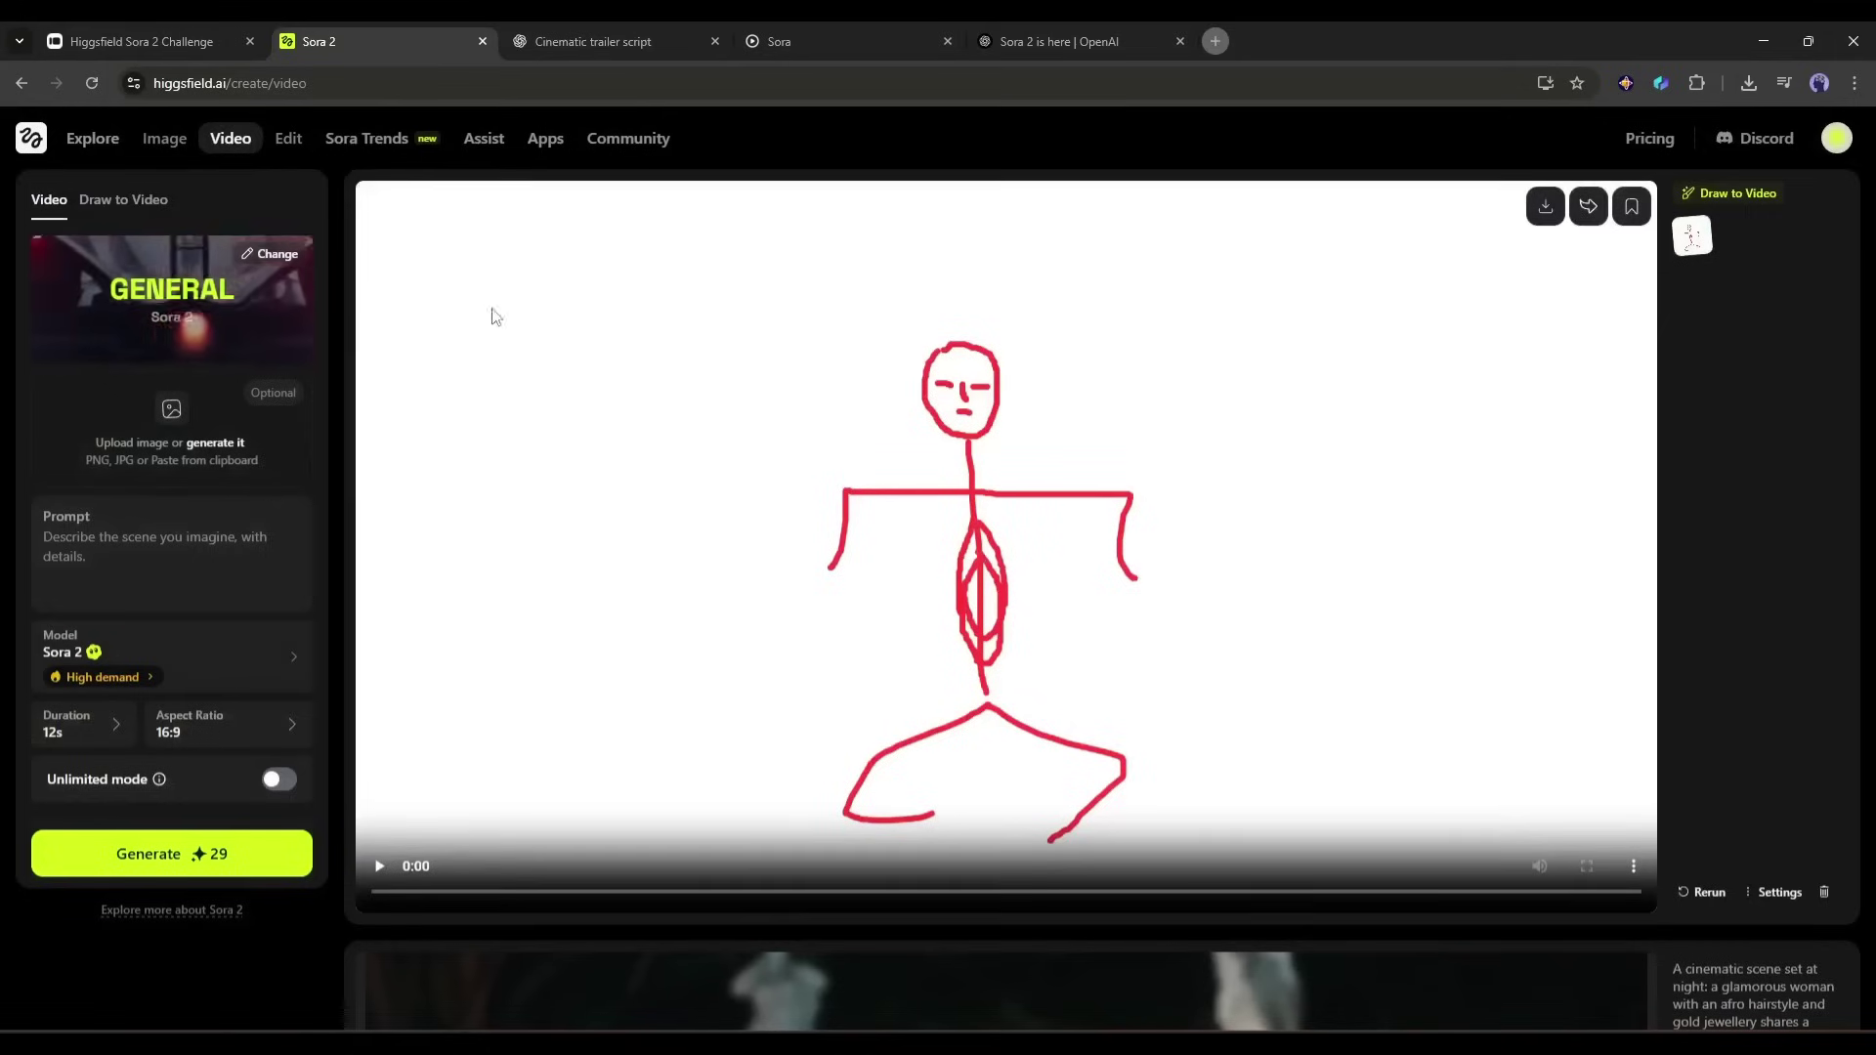
left_click(110, 203)
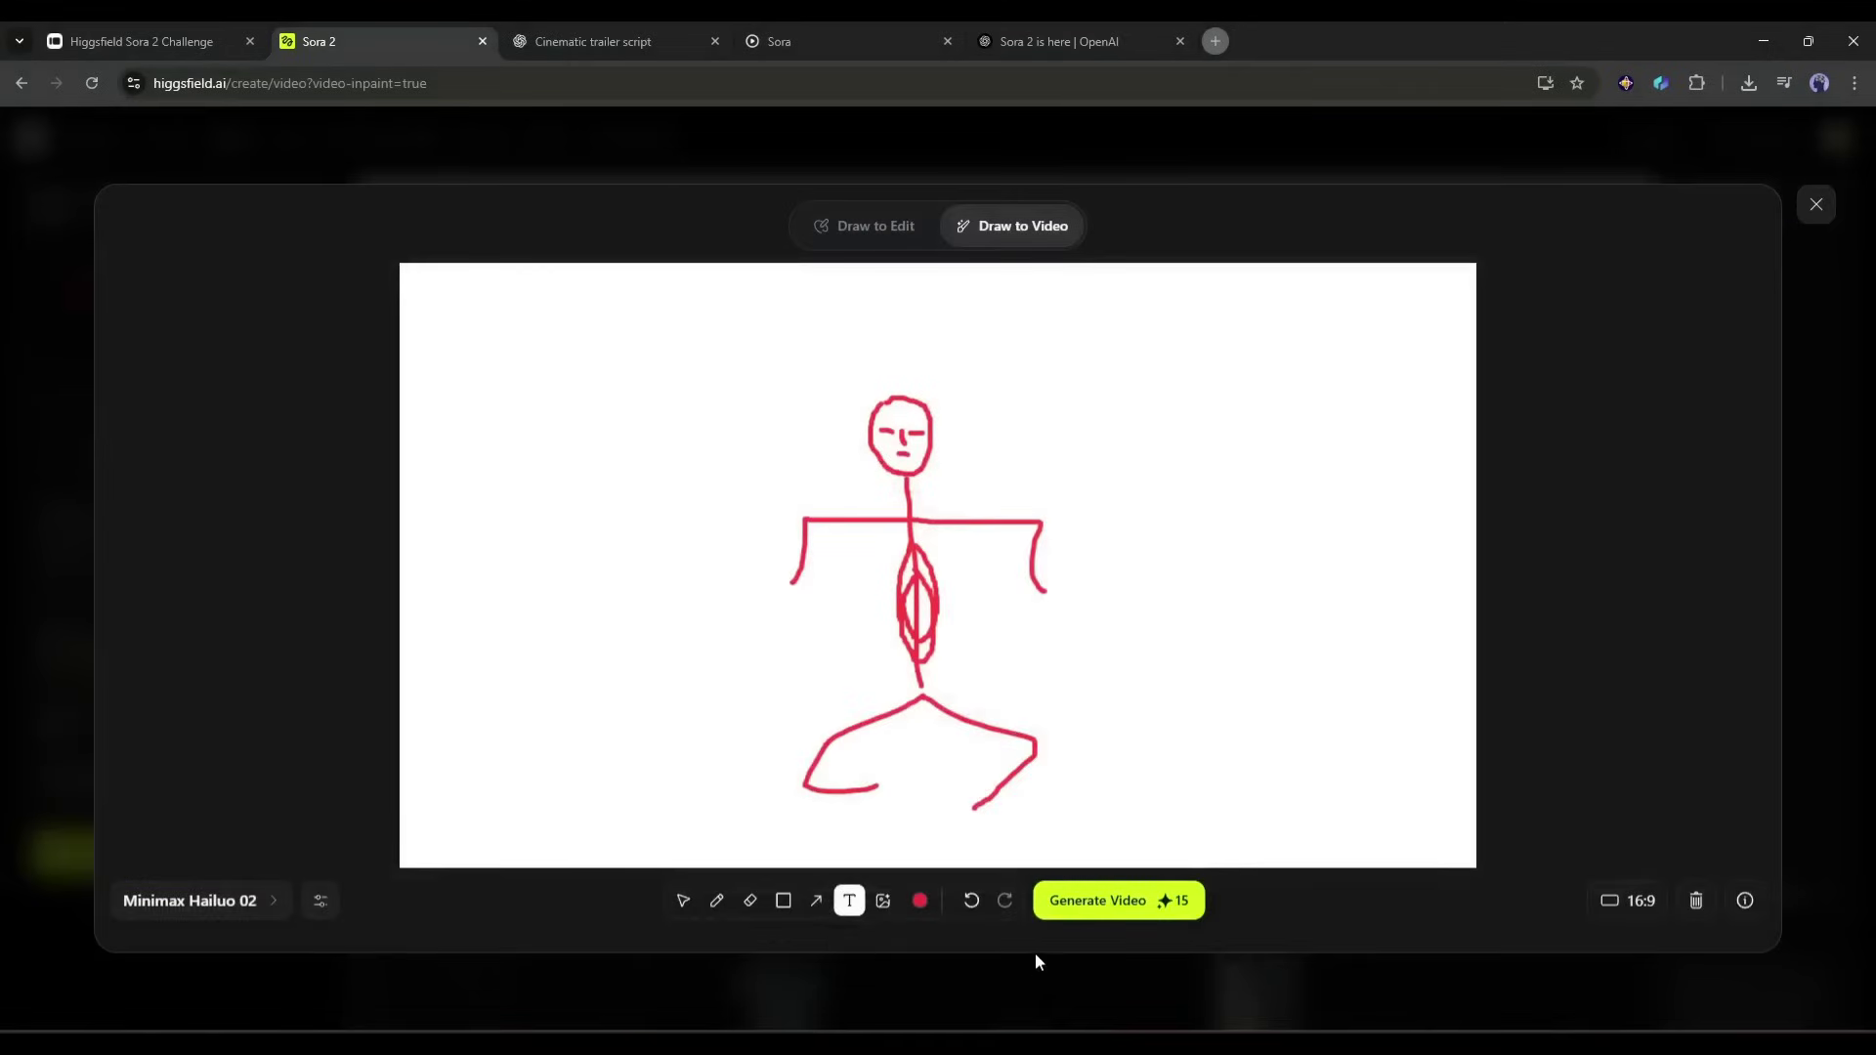
left_click(971, 900)
left_click(972, 900)
left_click(971, 900)
left_click(971, 900)
left_click(971, 900)
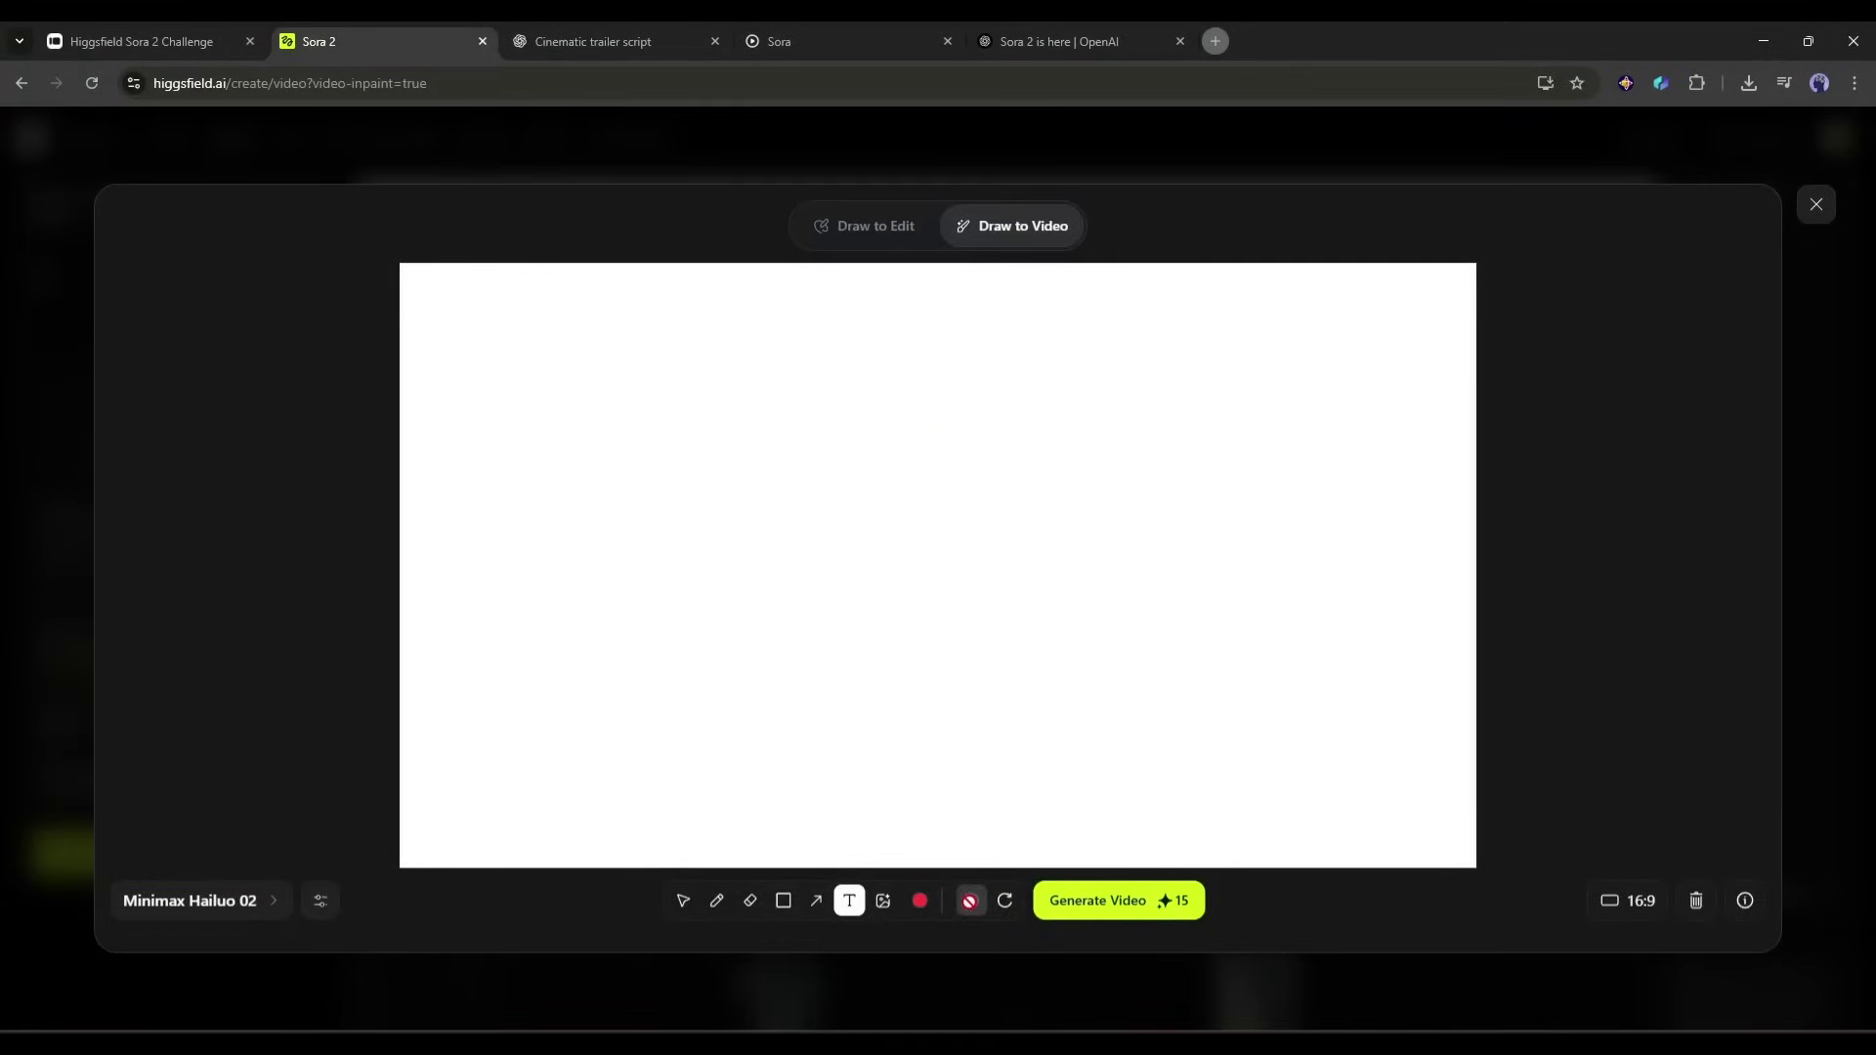
- In Draw to Edit mode, draw two red freehand strokes, then close the sketch editor
left_click(865, 226)
left_click(716, 900)
left_click_drag(988, 388, 1063, 505)
left_click_drag(802, 422, 1122, 397)
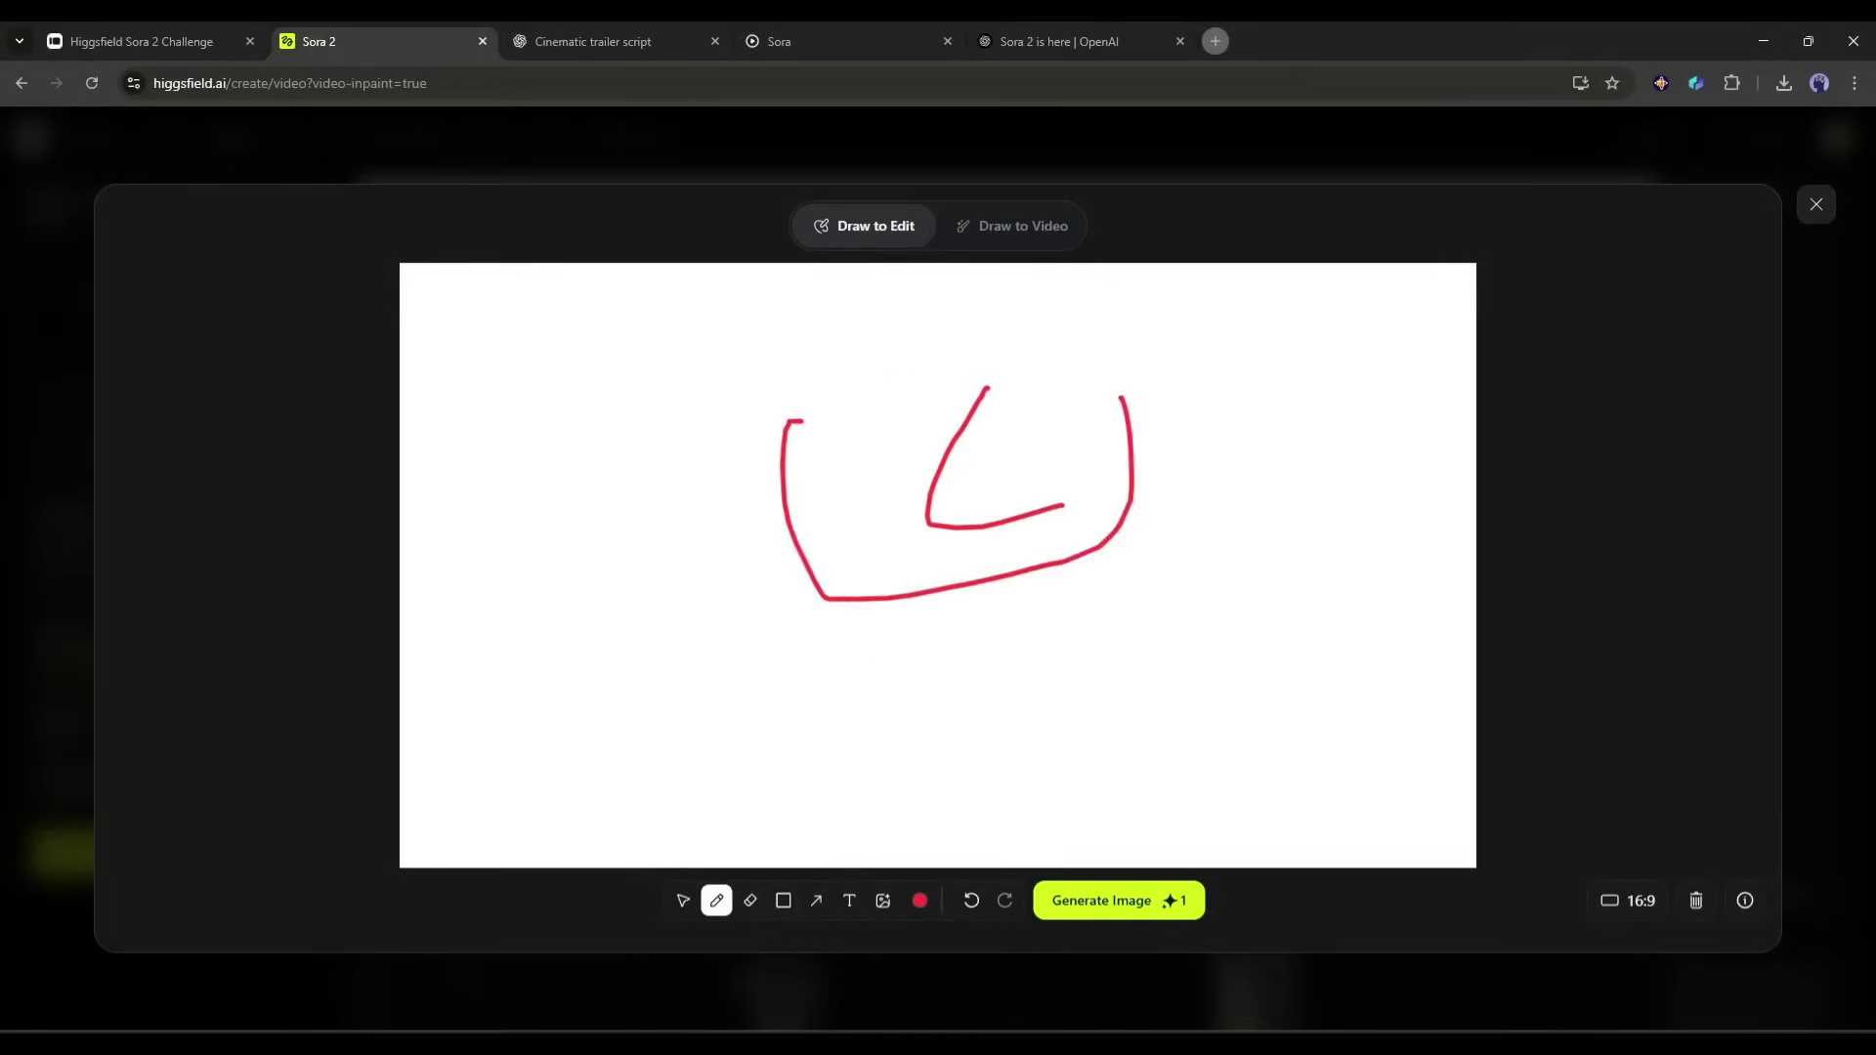
left_click(1815, 205)
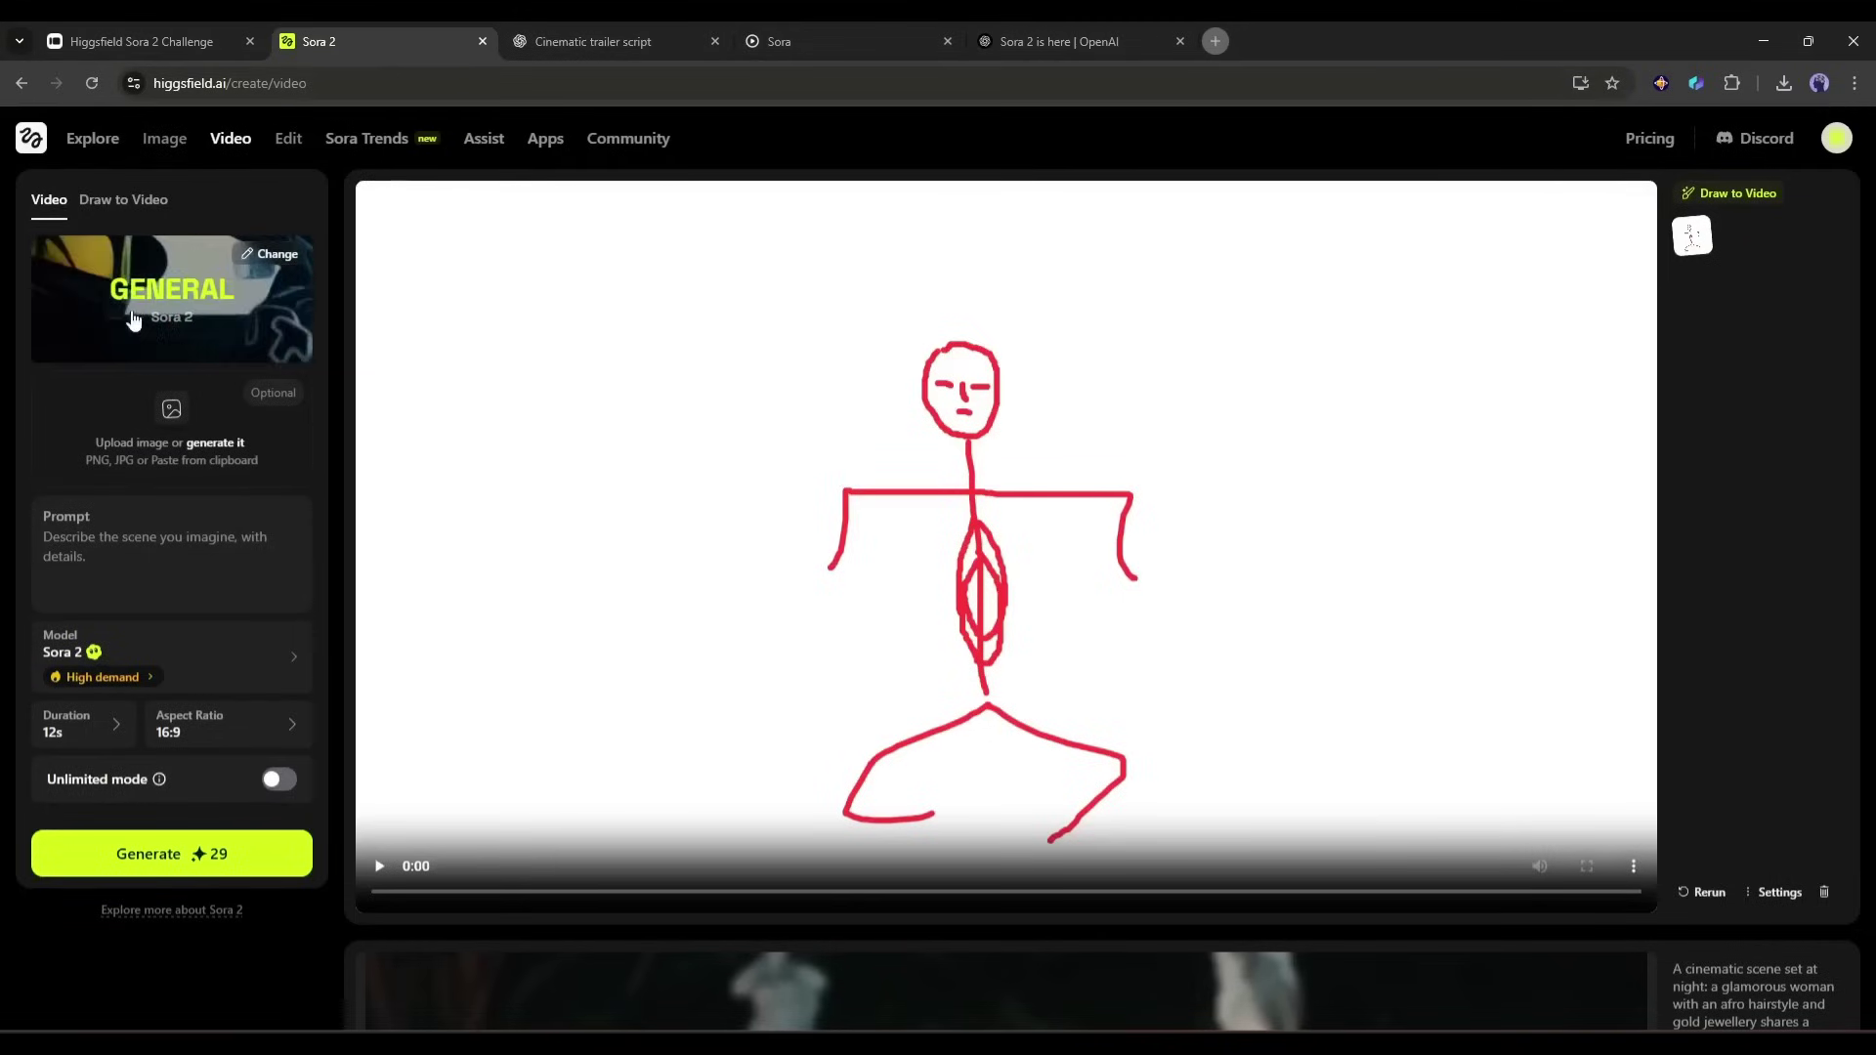
- Browse motion presets for Kling, Wan 2.5, Veo3, Minimax, Seedance, Wan and Higgsfield
left_click(154, 288)
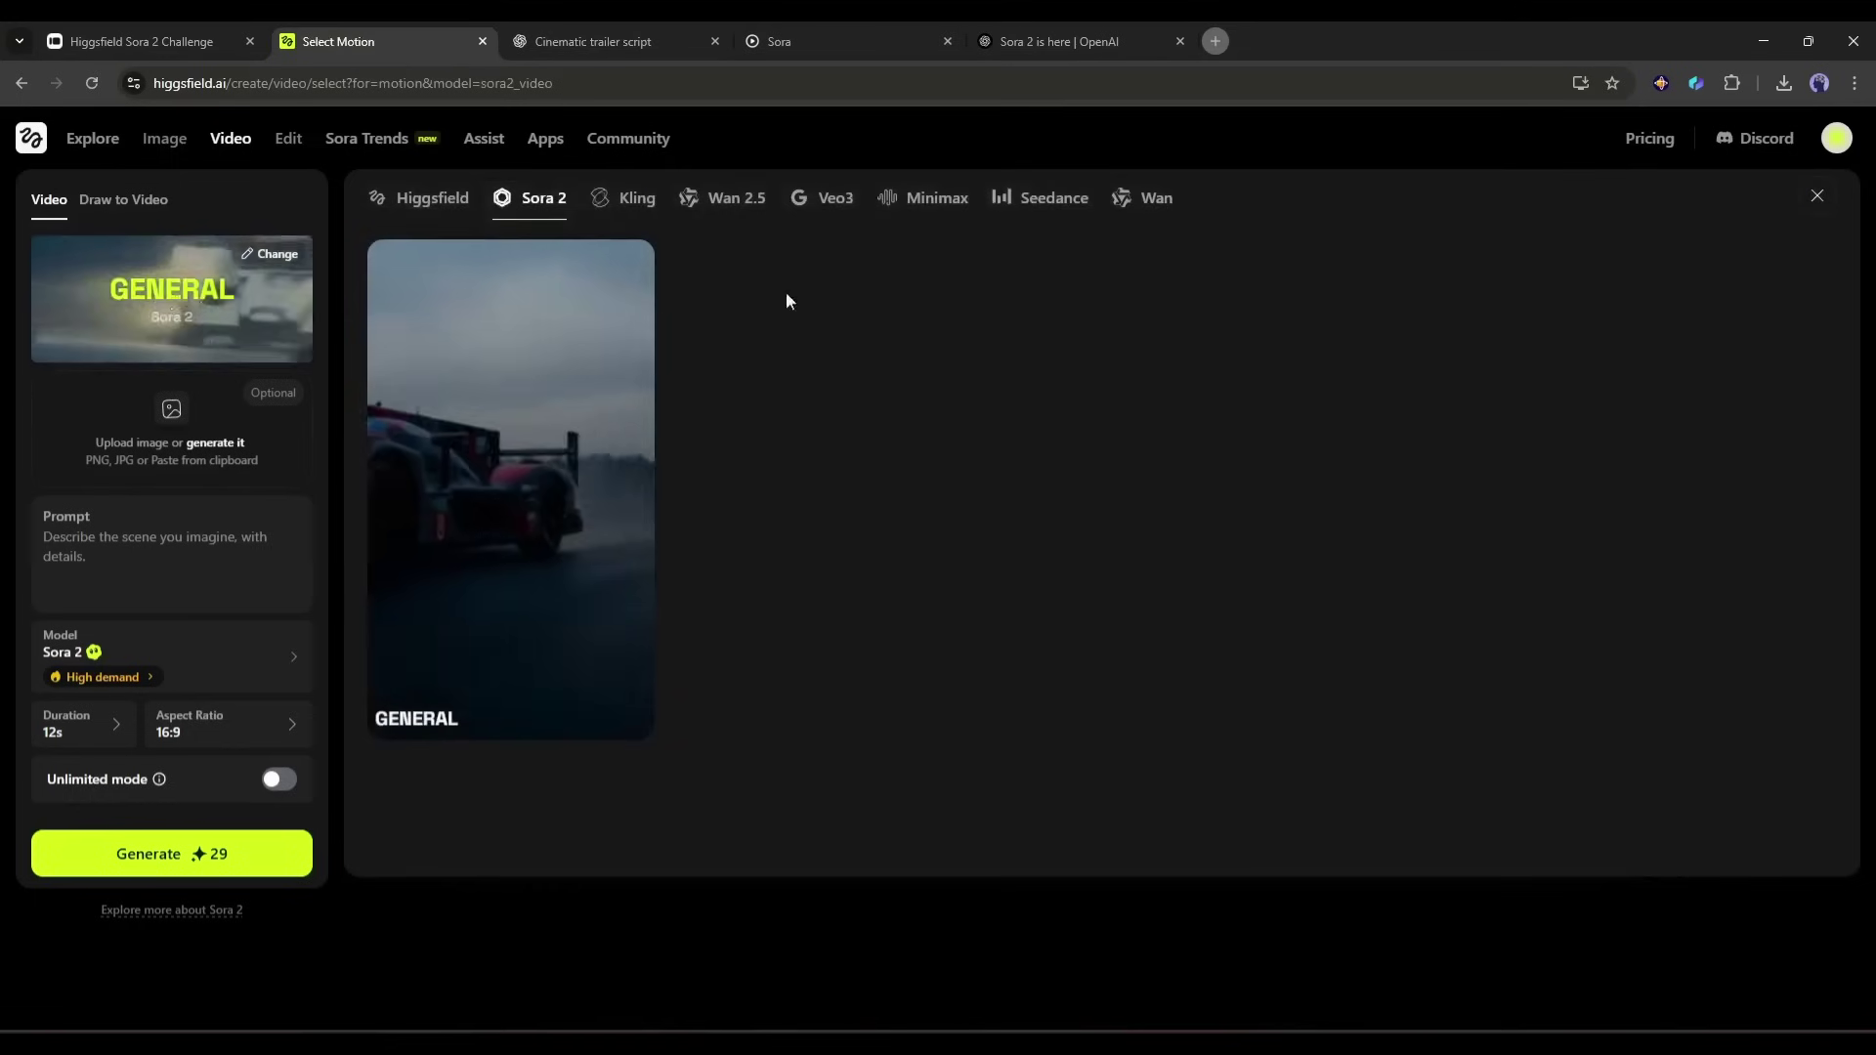
left_click(630, 198)
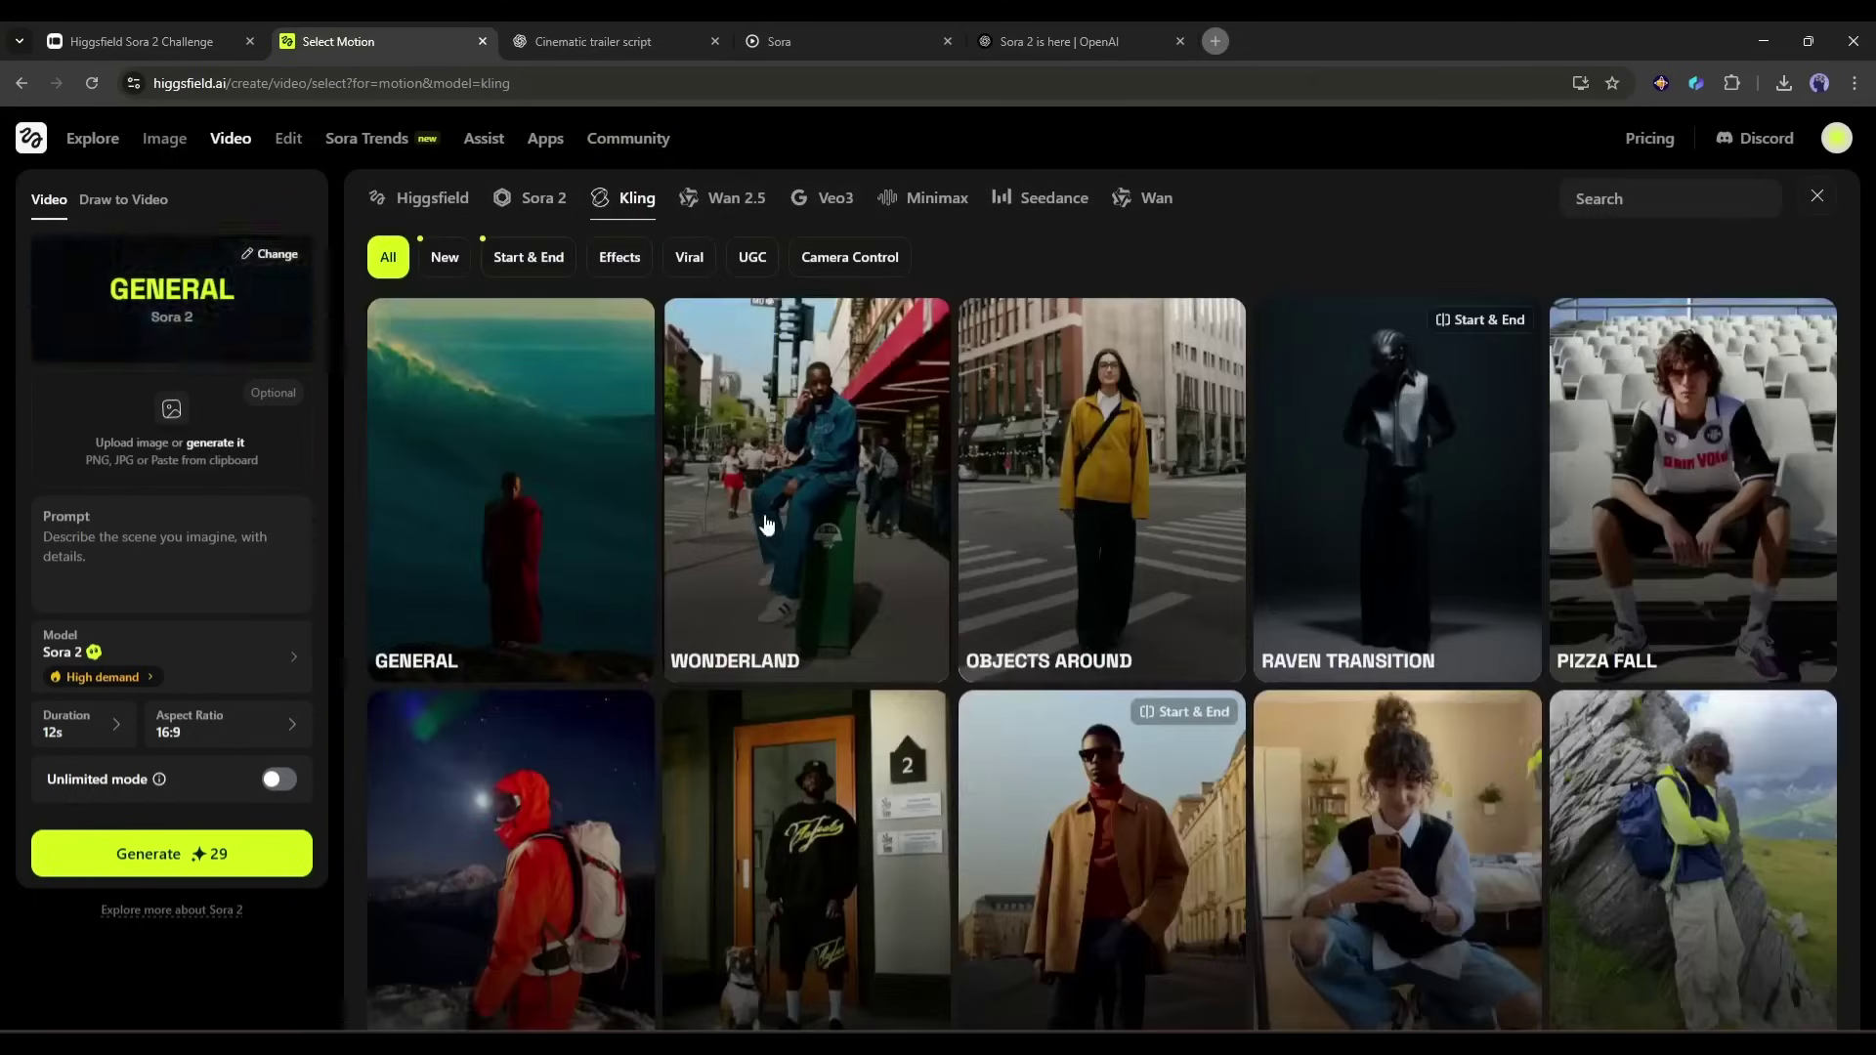
left_click(738, 198)
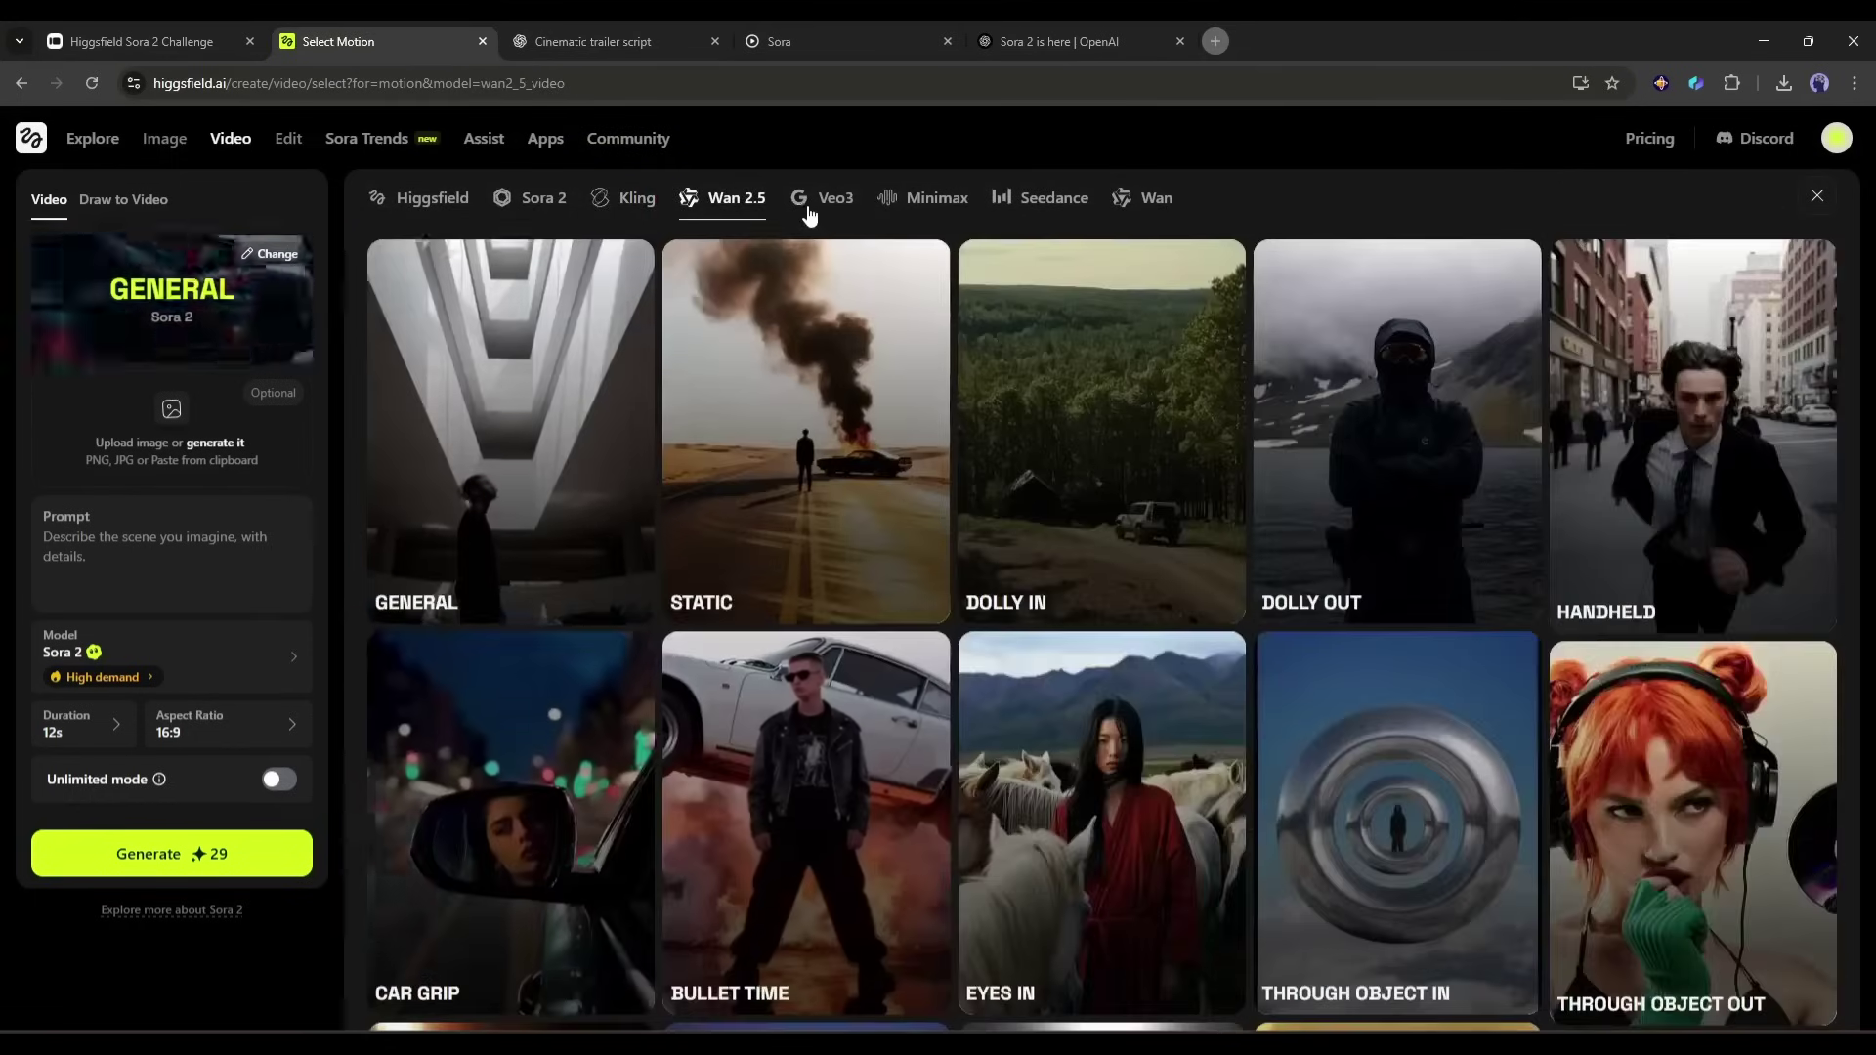
left_click(822, 199)
left_click(928, 199)
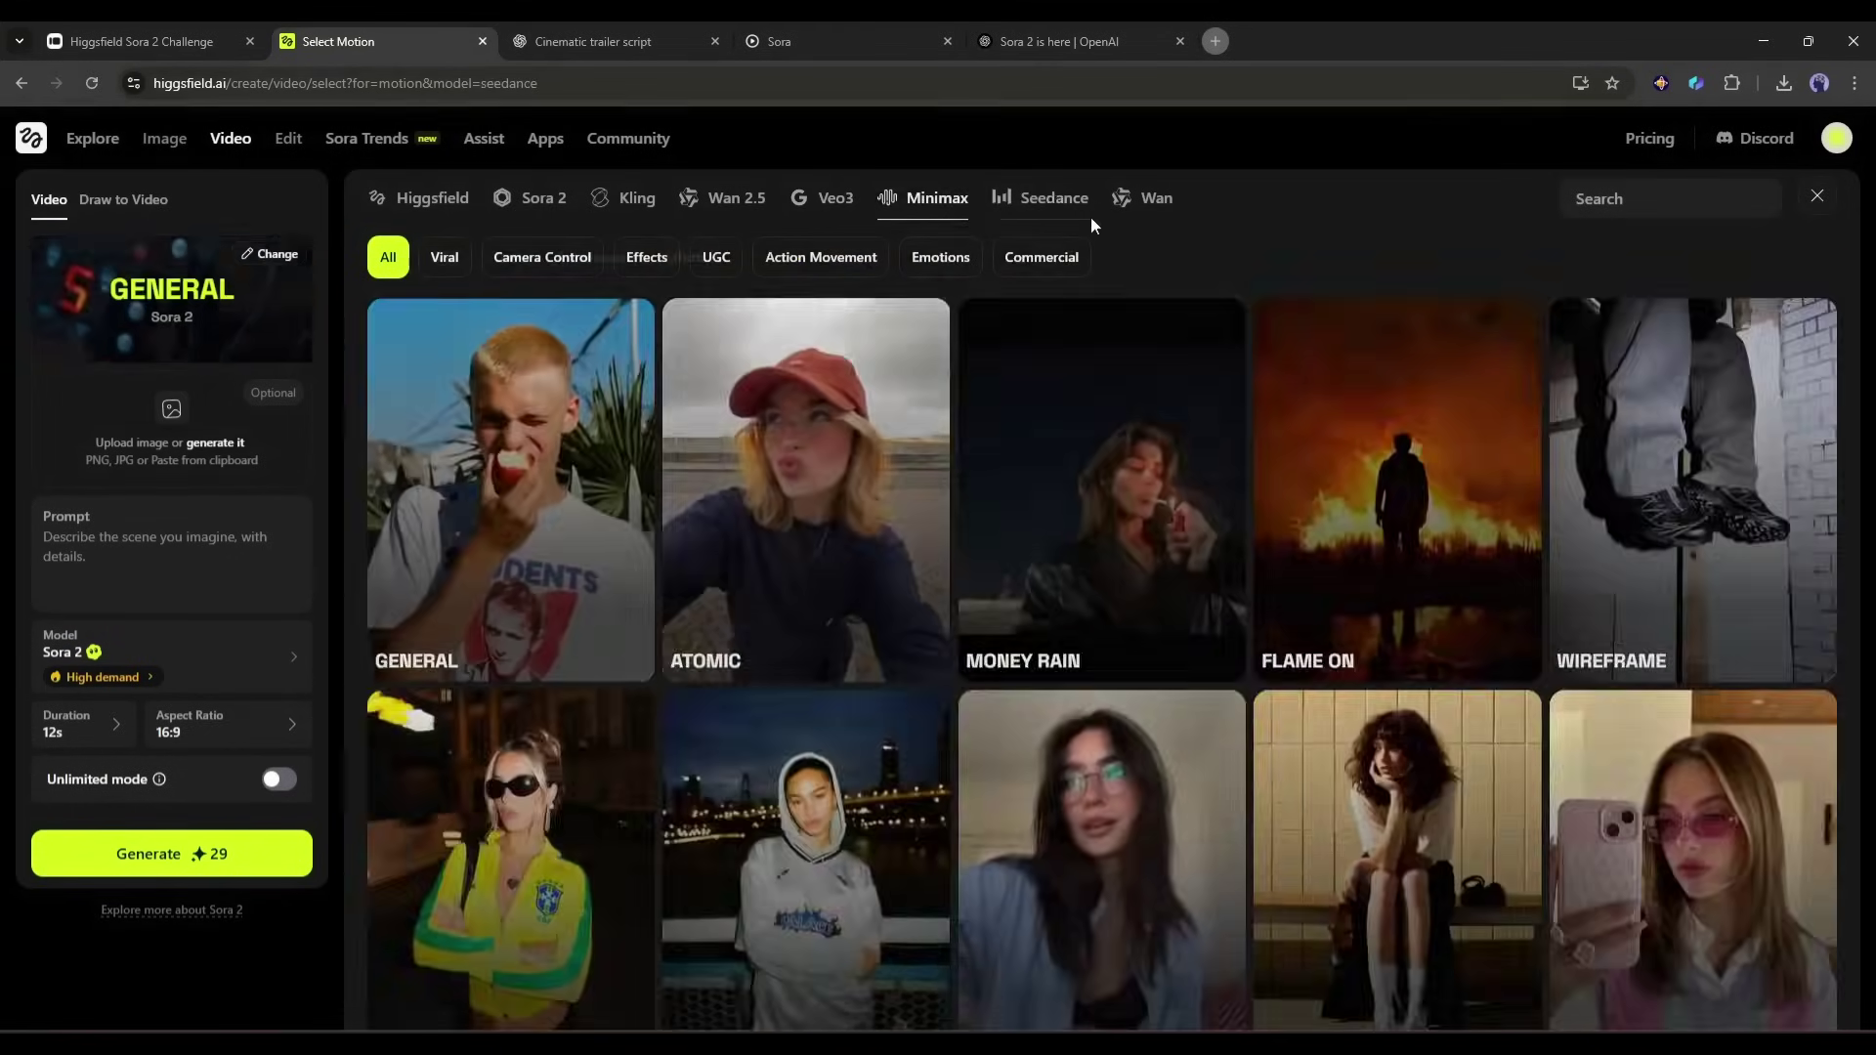
left_click(1067, 199)
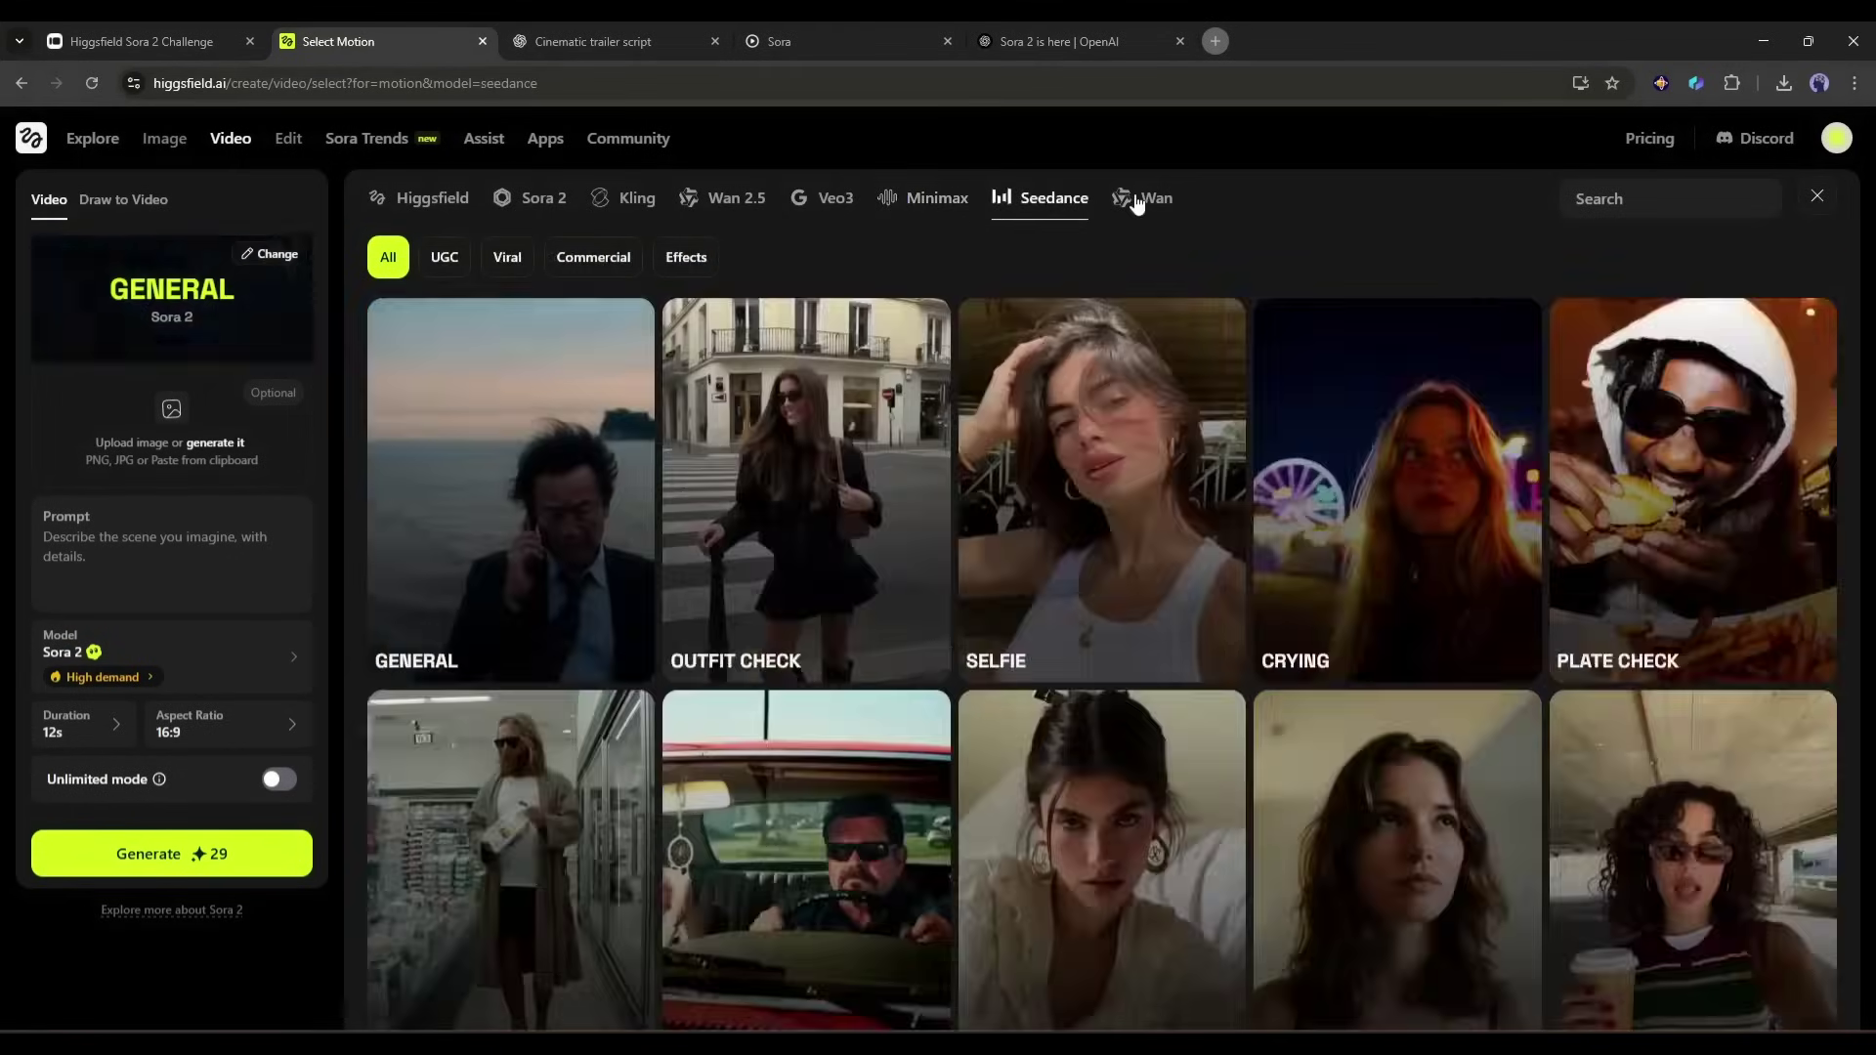
left_click(1141, 200)
left_click(422, 198)
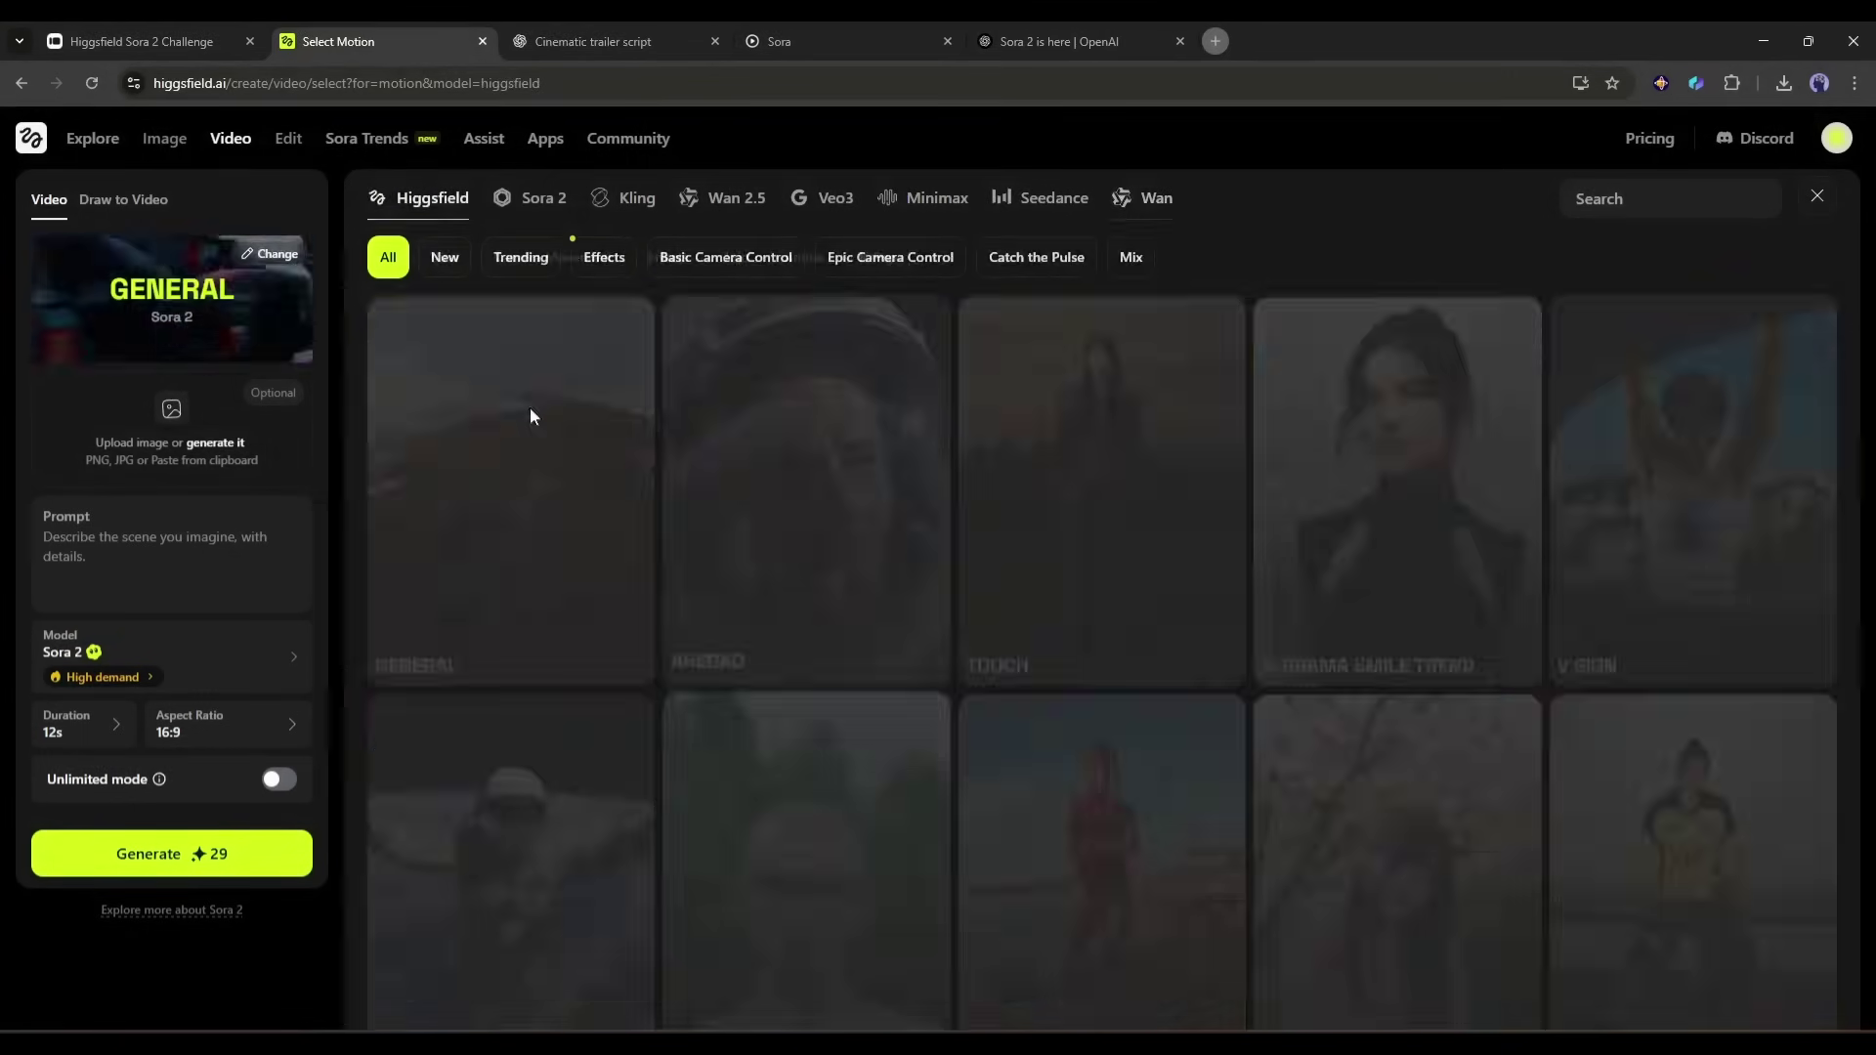
scroll(537, 390, "down", 5)
scroll(538, 342, "up", 5)
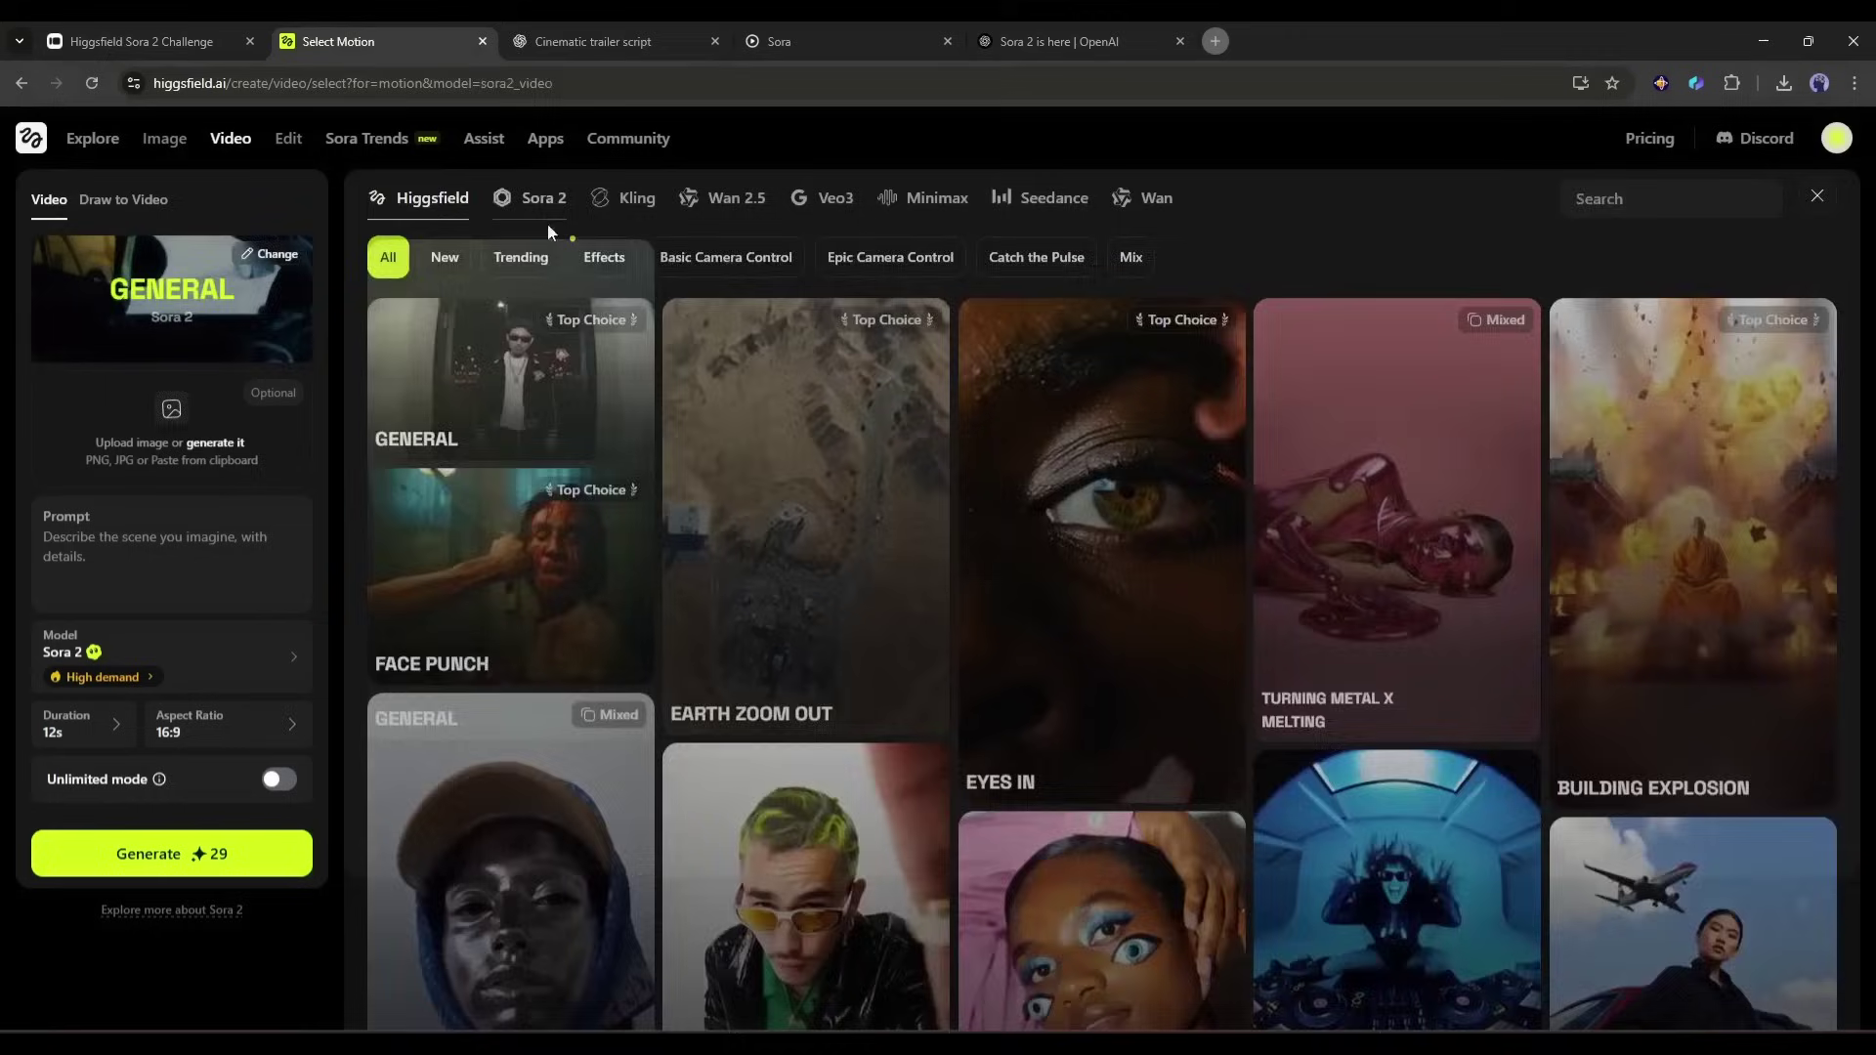
- Select the Sora 2 GENERAL motion preset and return to the Cinematic trailer script chat
left_click(543, 199)
left_click(503, 418)
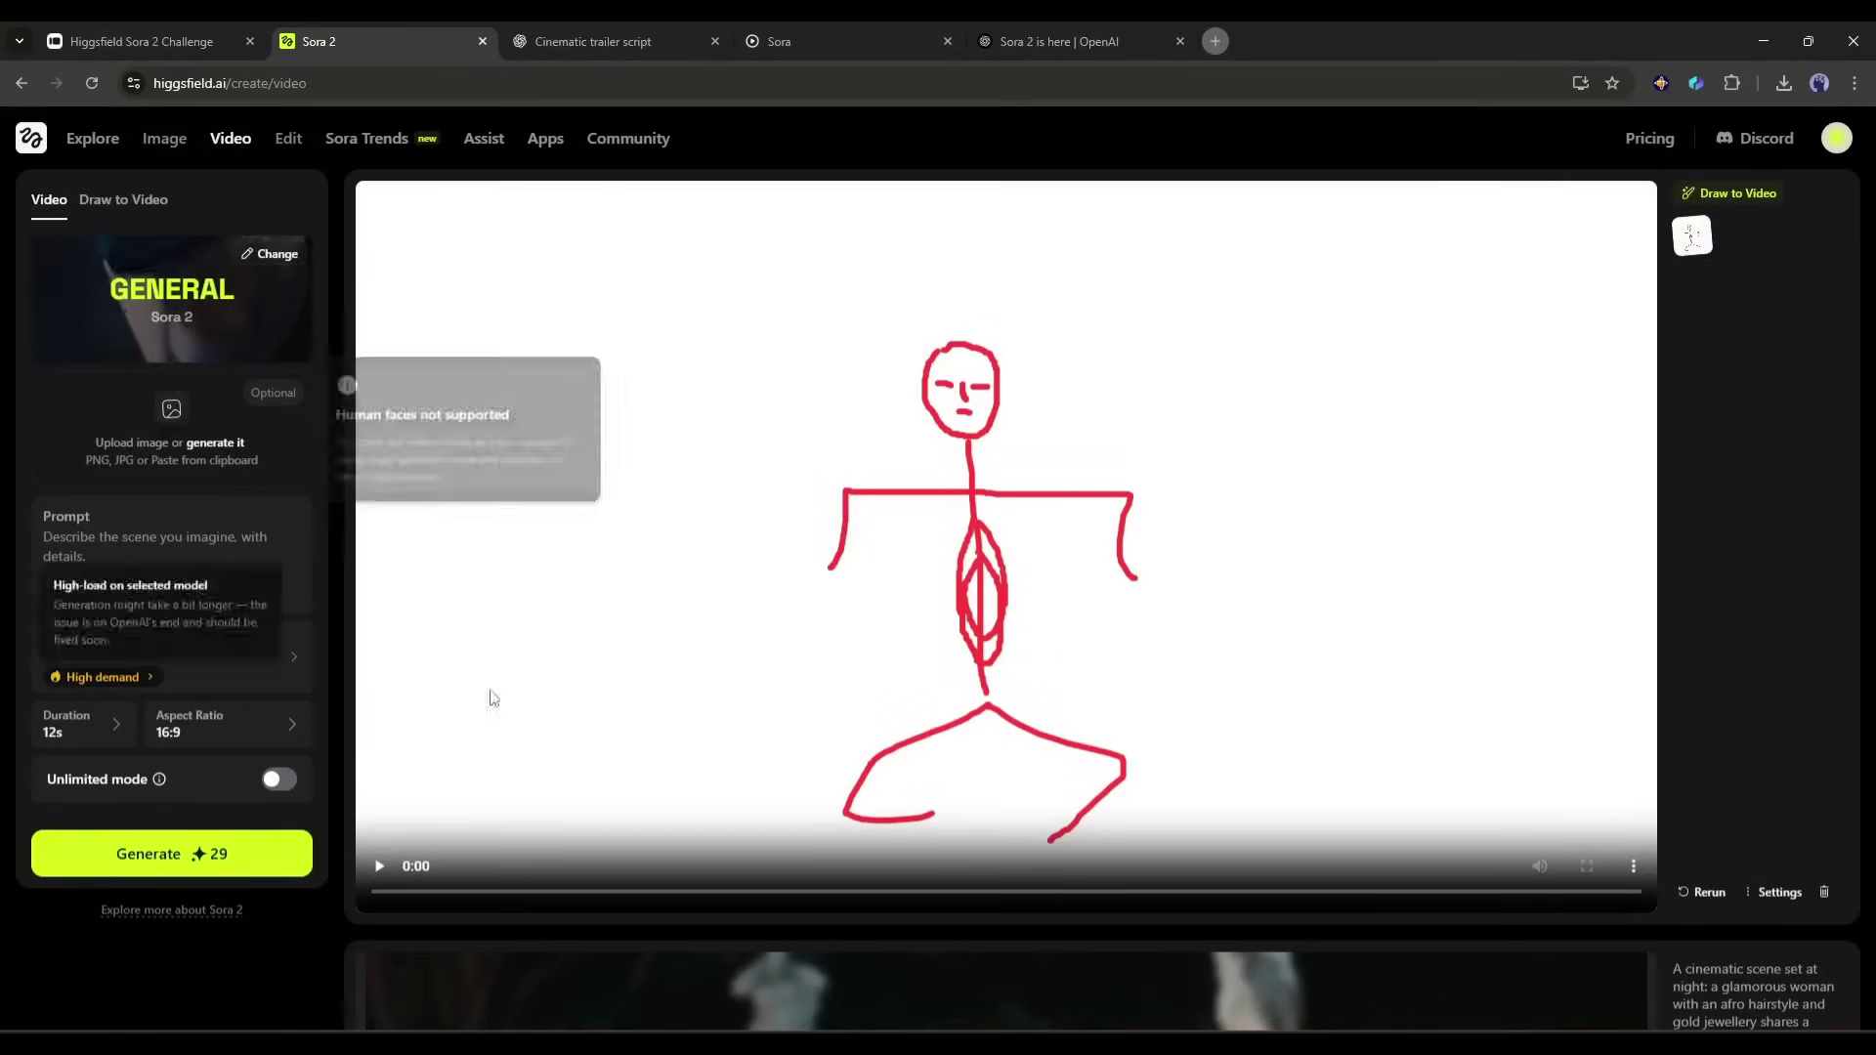
mouse_move(176, 430)
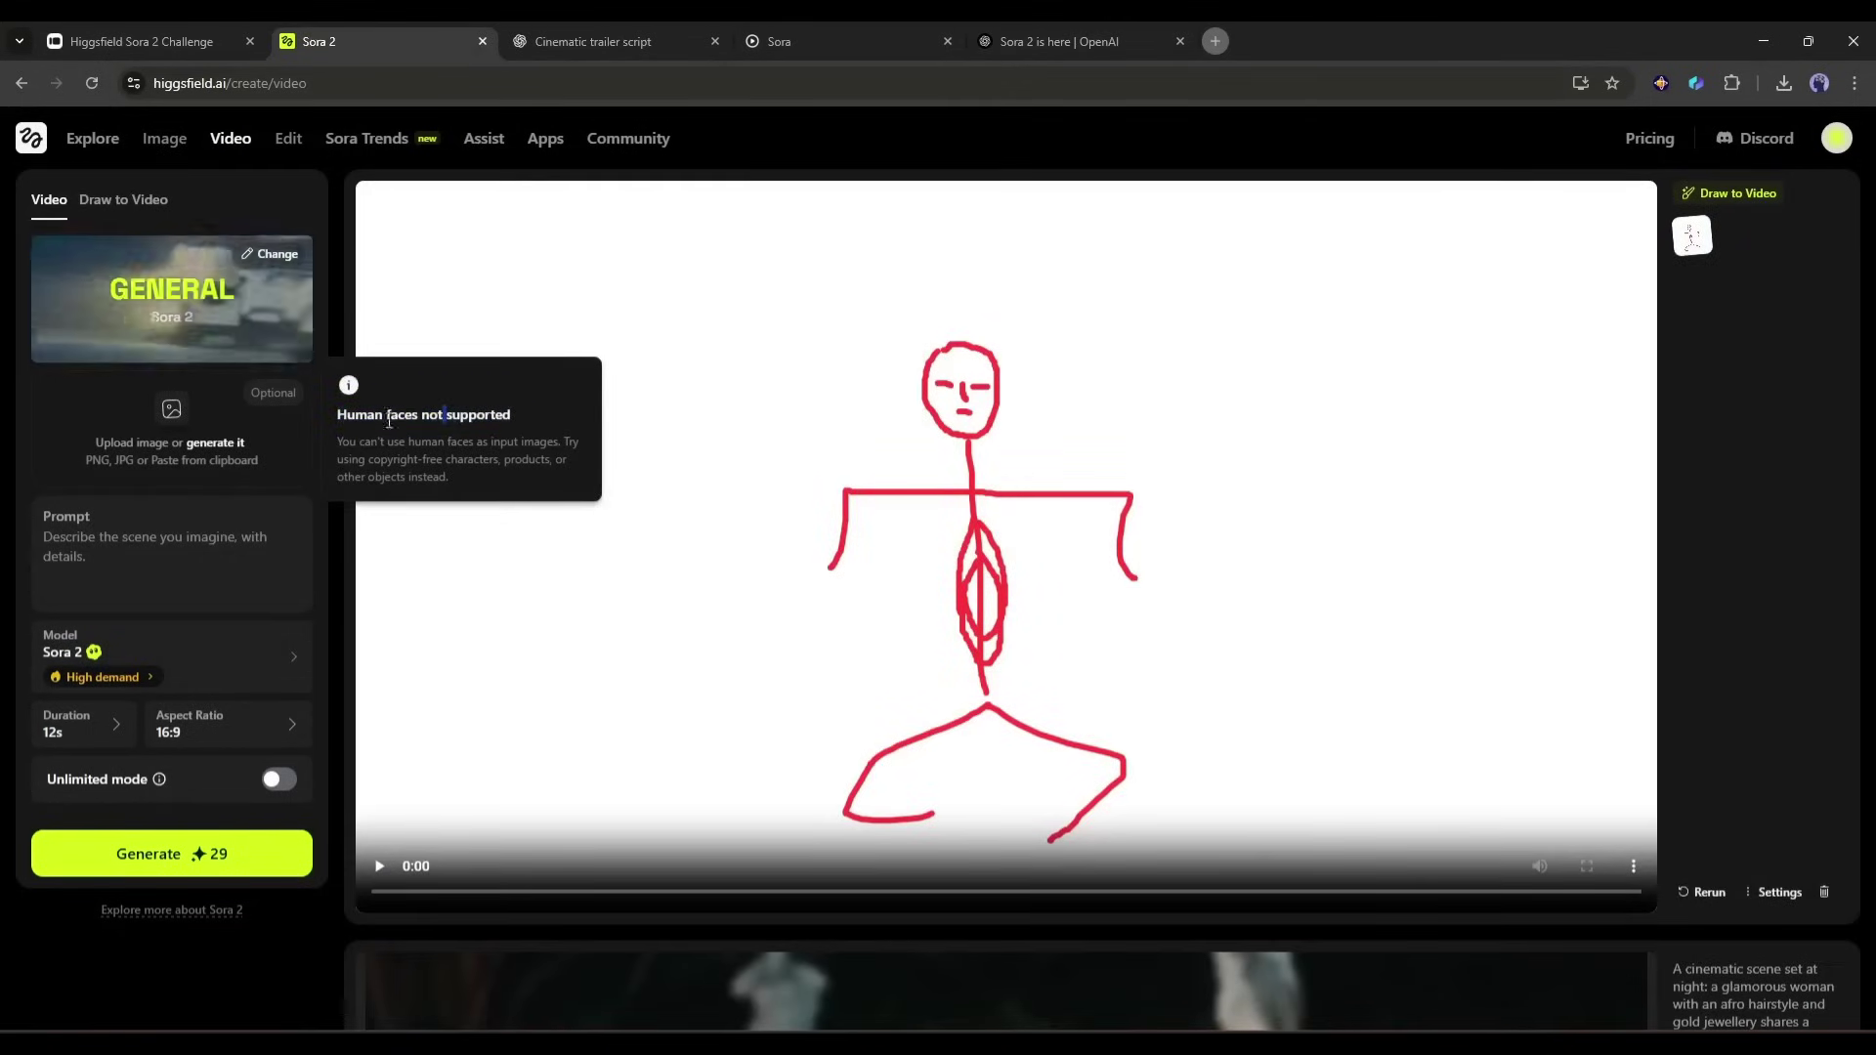
left_click_drag(340, 441, 469, 482)
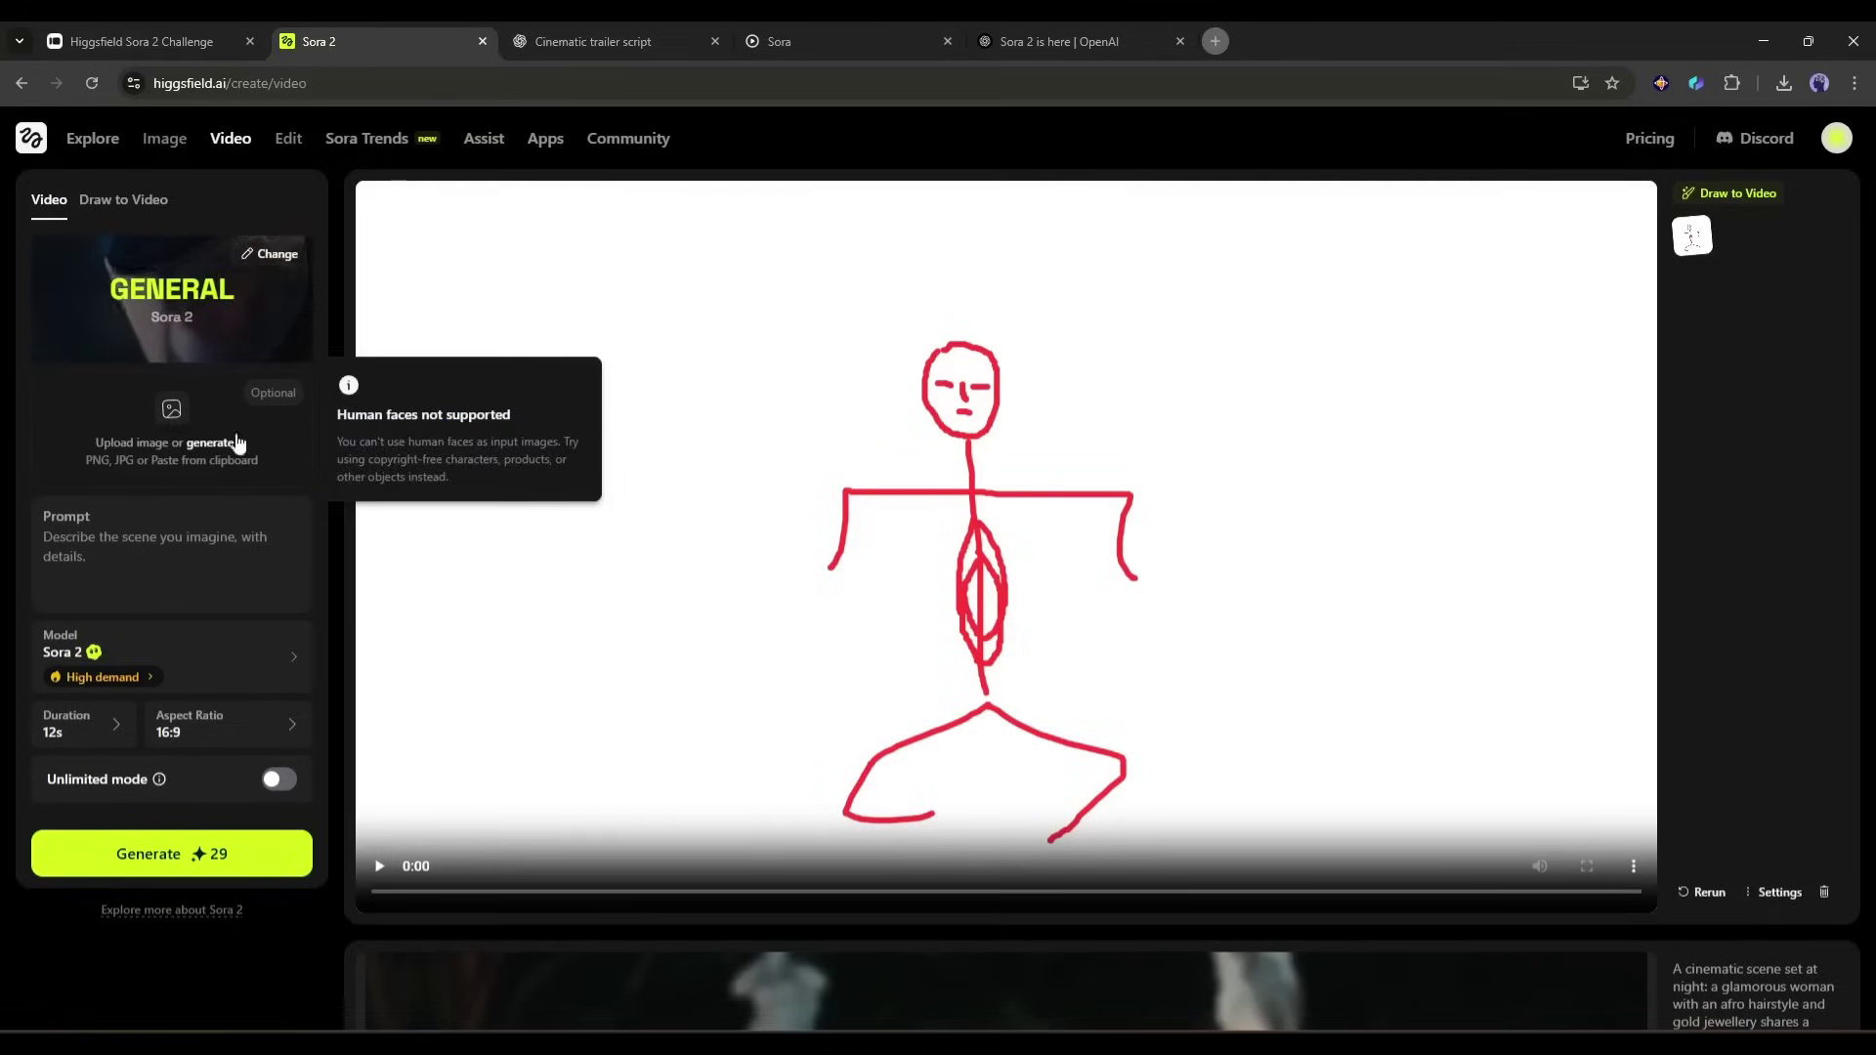
mouse_move(71, 446)
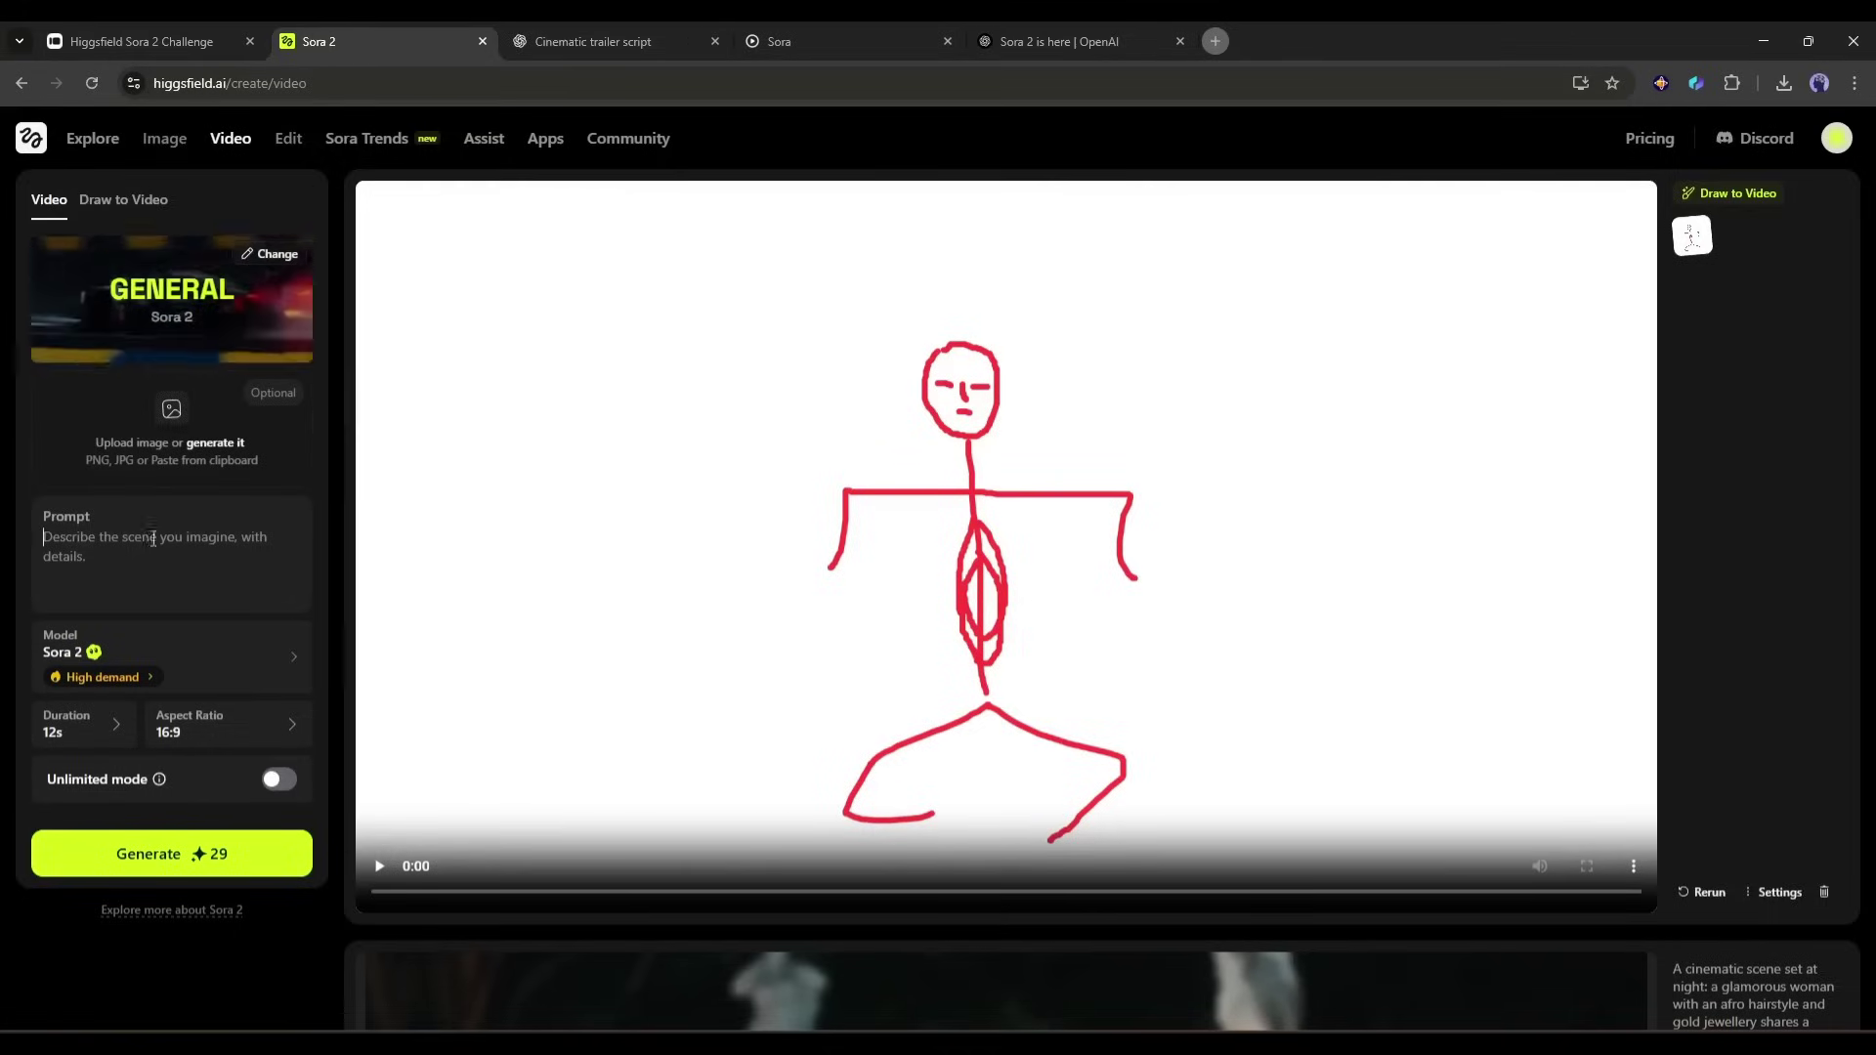
left_click(625, 37)
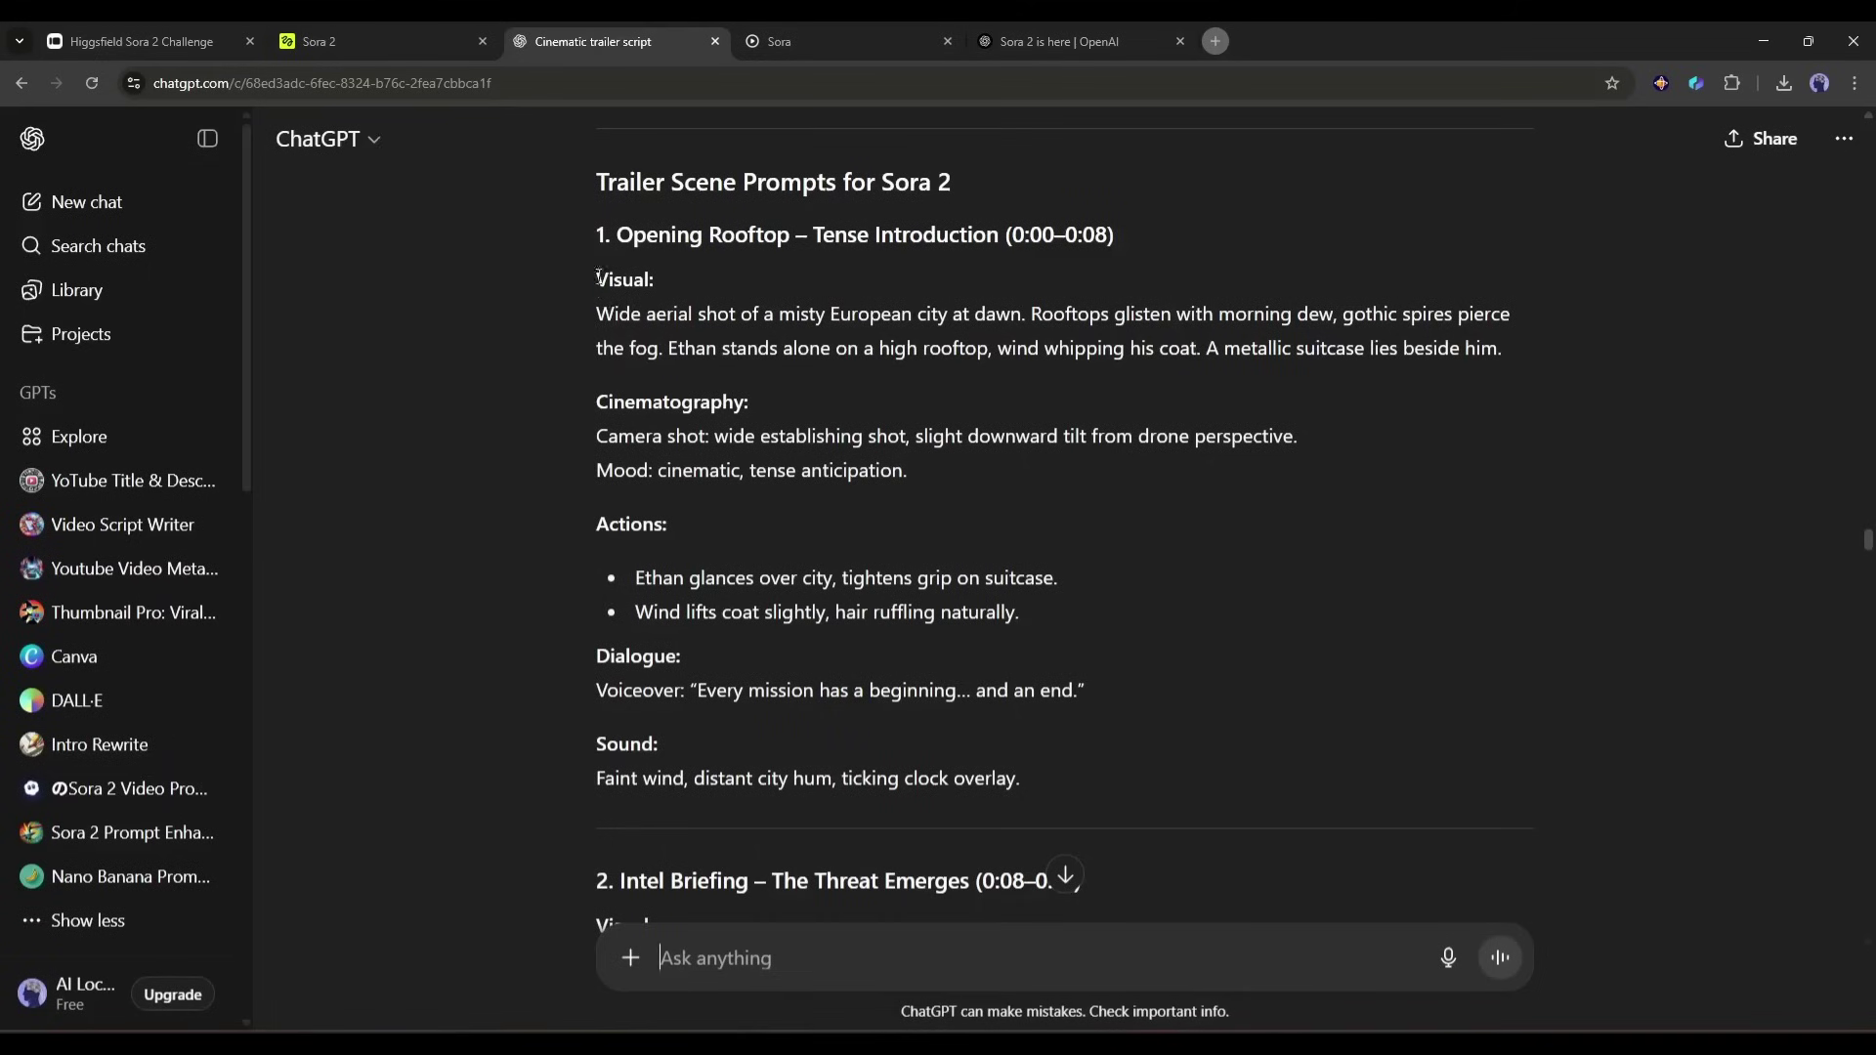
- Paste the Opening Rooftop scene prompt, Visual through Sound, from ChatGPT into the Sora 2 prompt
left_click_drag(599, 276, 1021, 779)
key("ctrl+c")
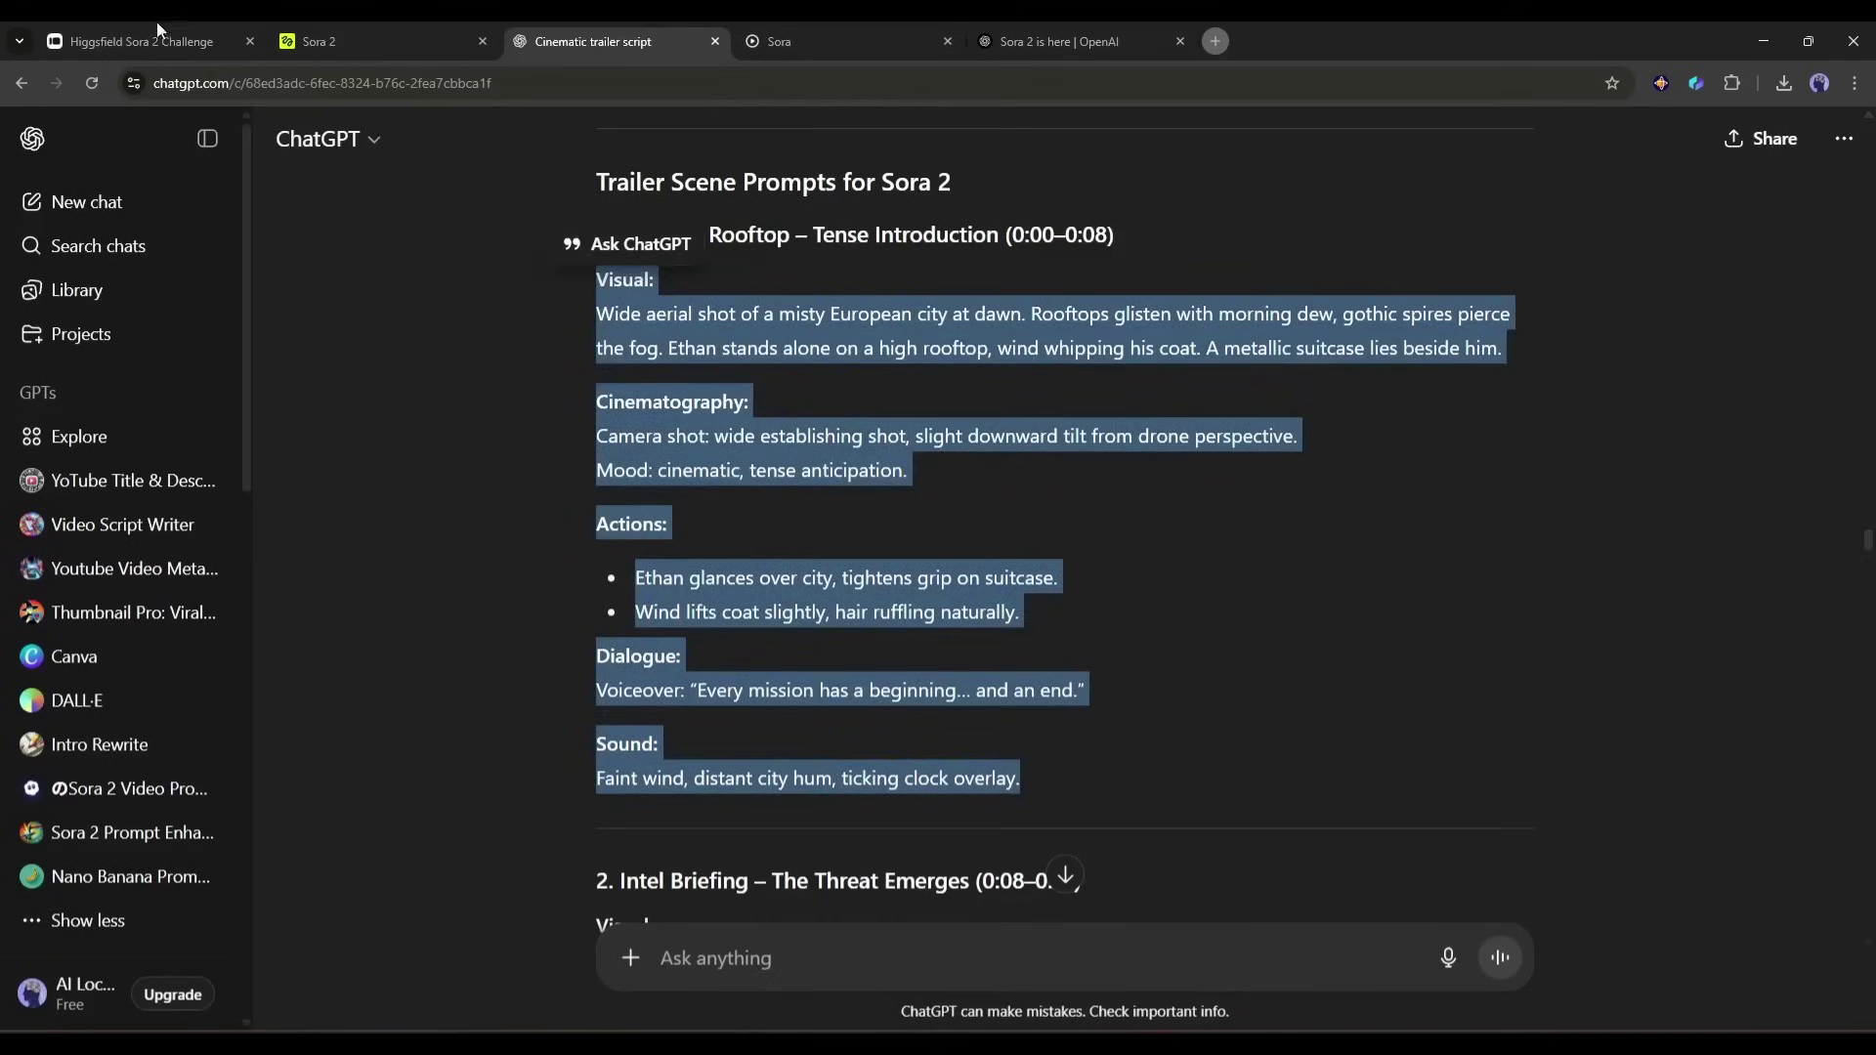
left_click(307, 41)
left_click(156, 542)
key("ctrl+v")
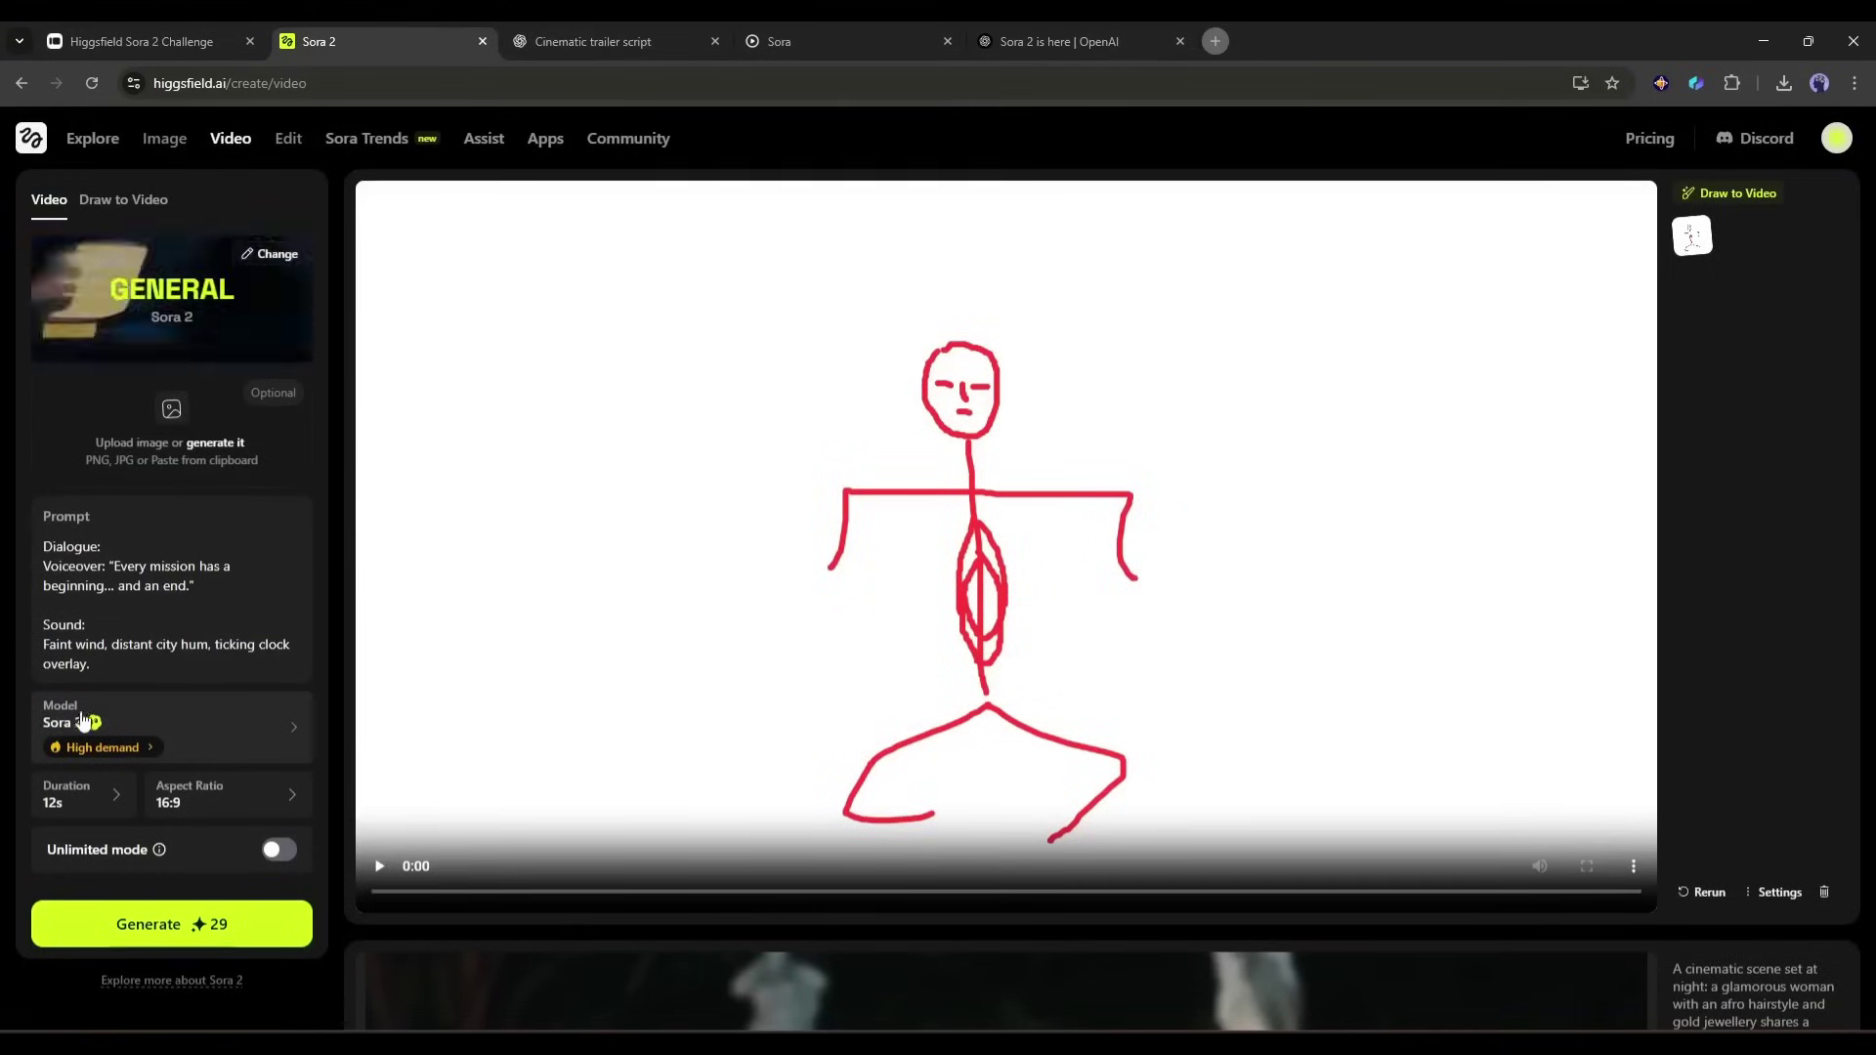
left_click(122, 728)
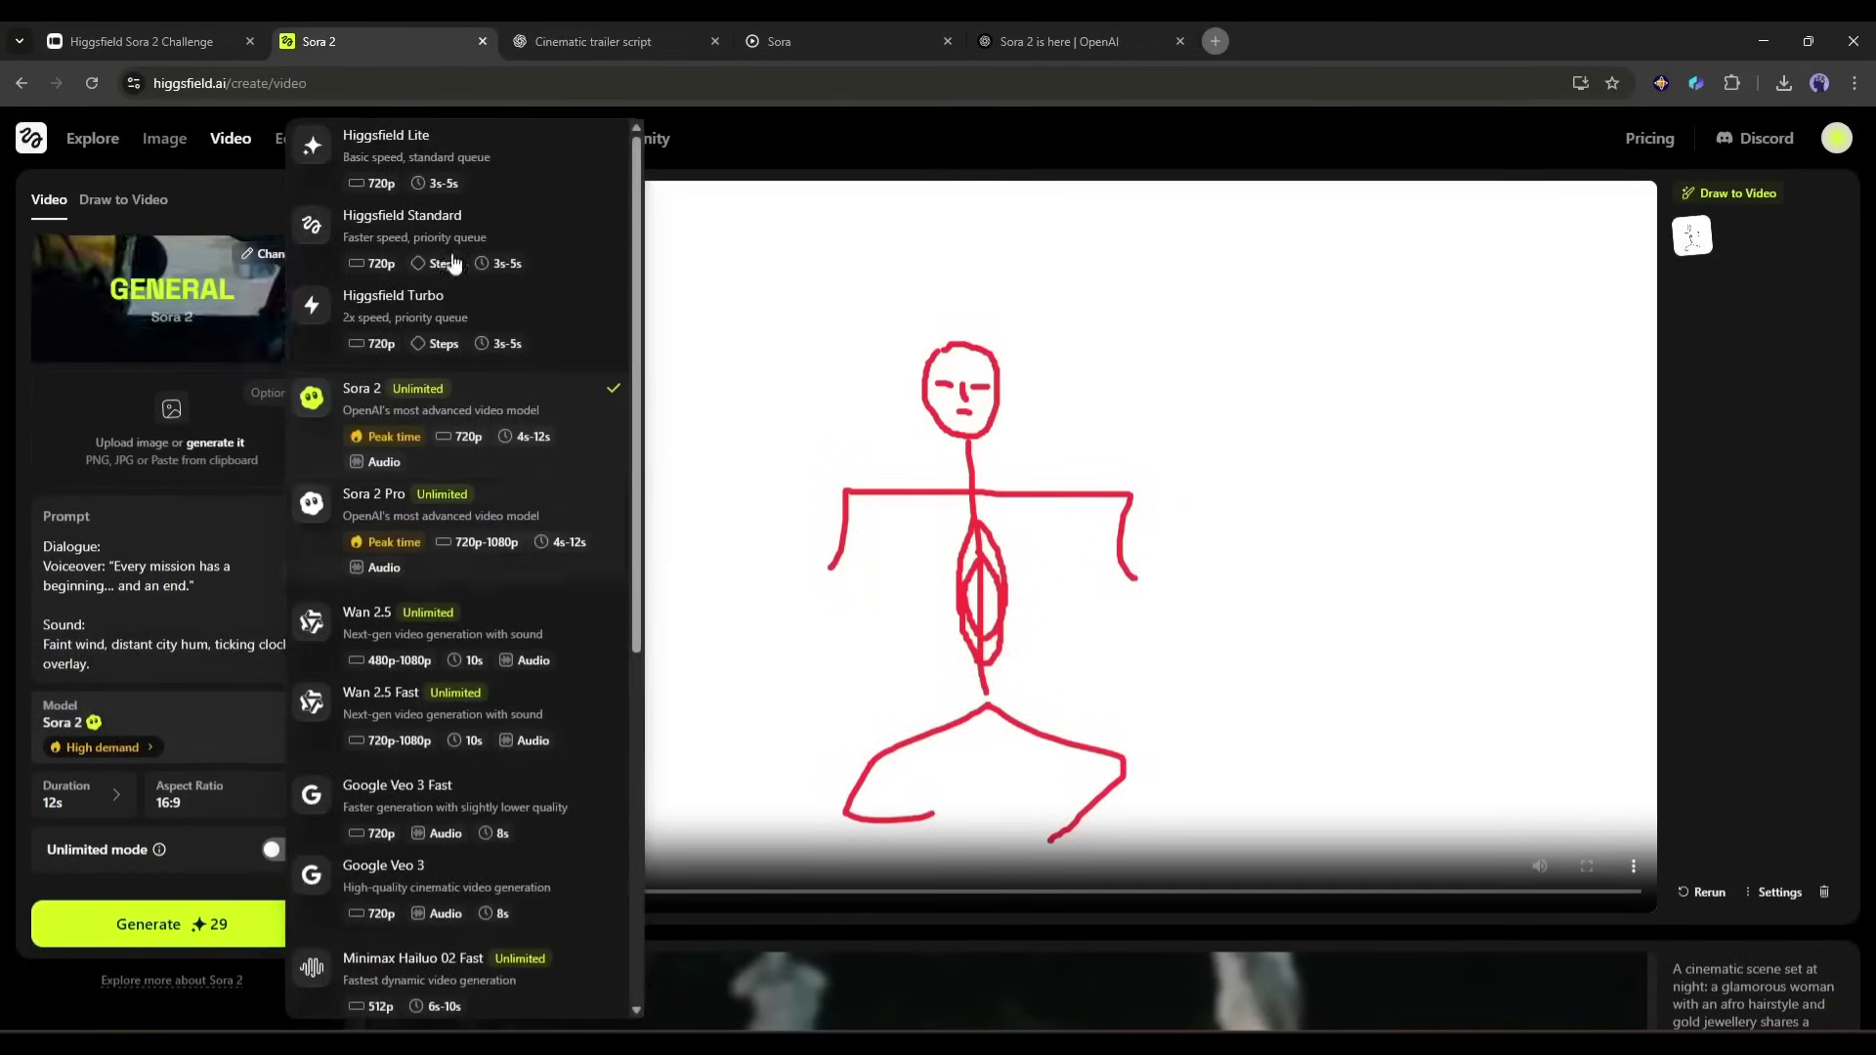
scroll(410, 463, "down", 1)
scroll(410, 463, "down", 6)
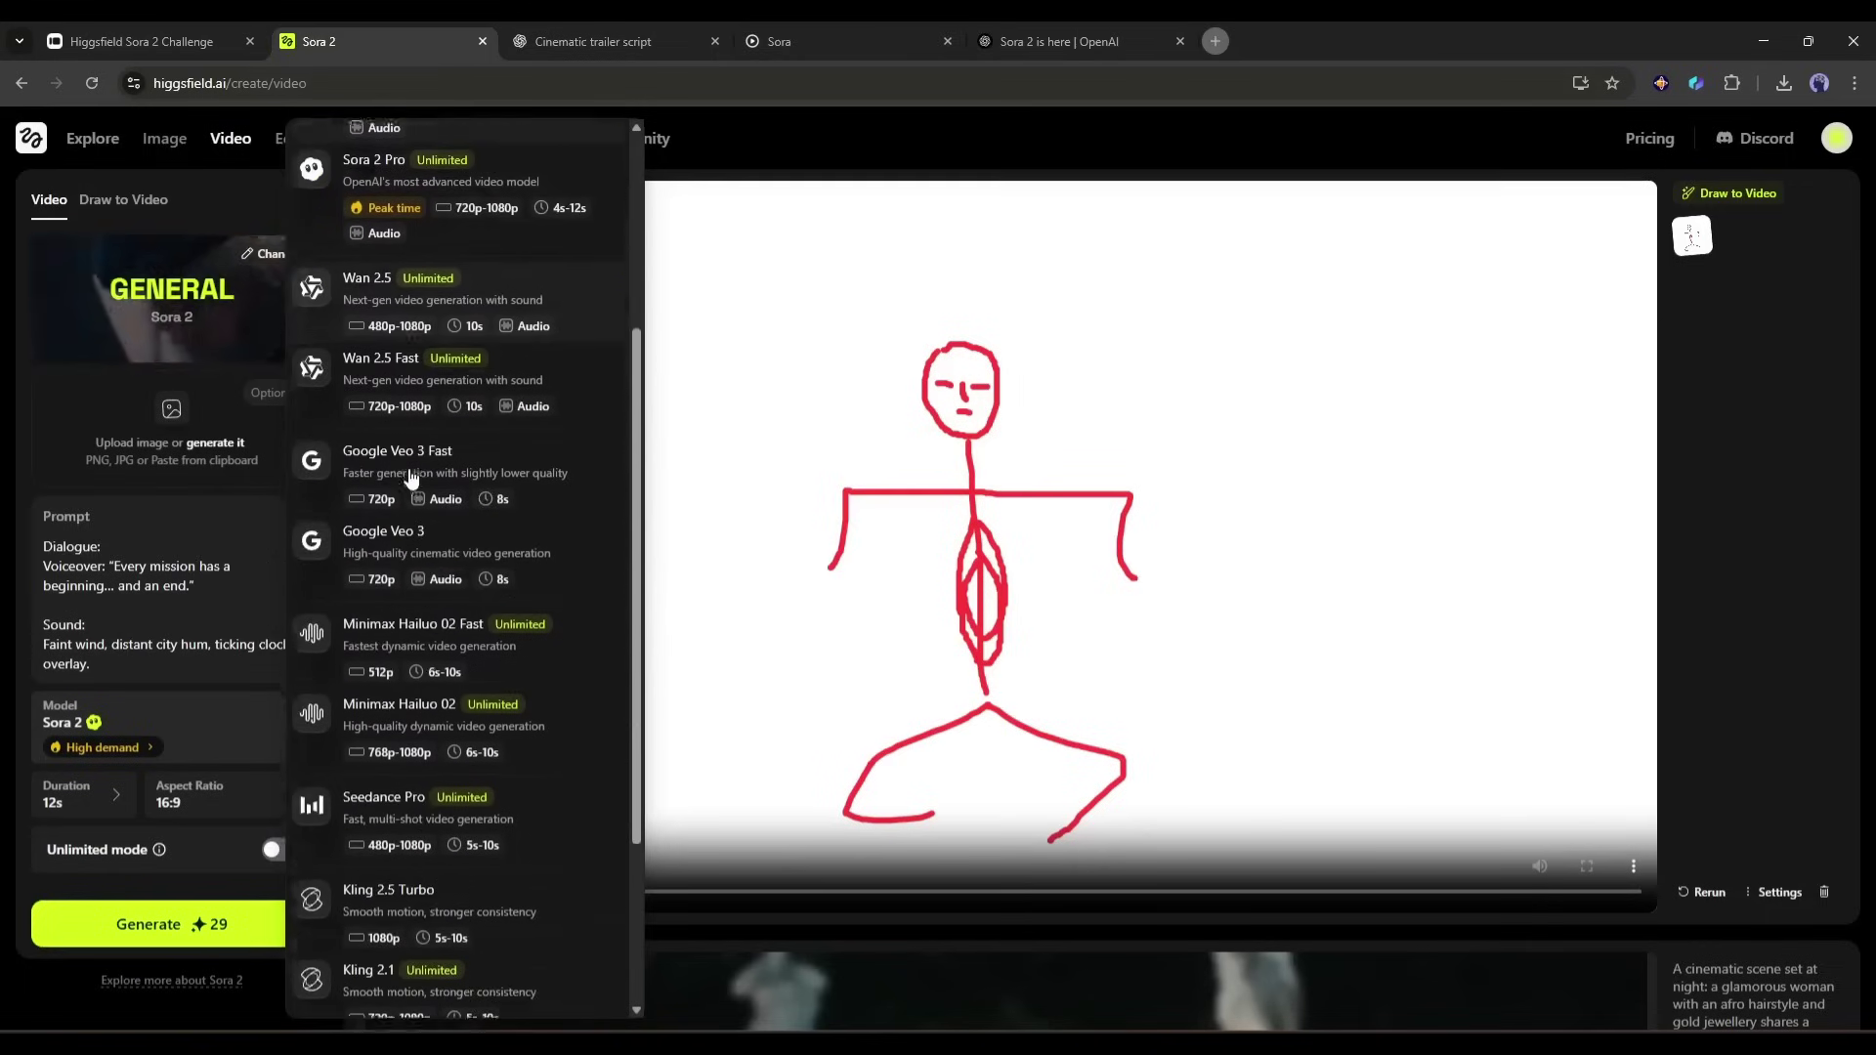
scroll(432, 939, "up", 10)
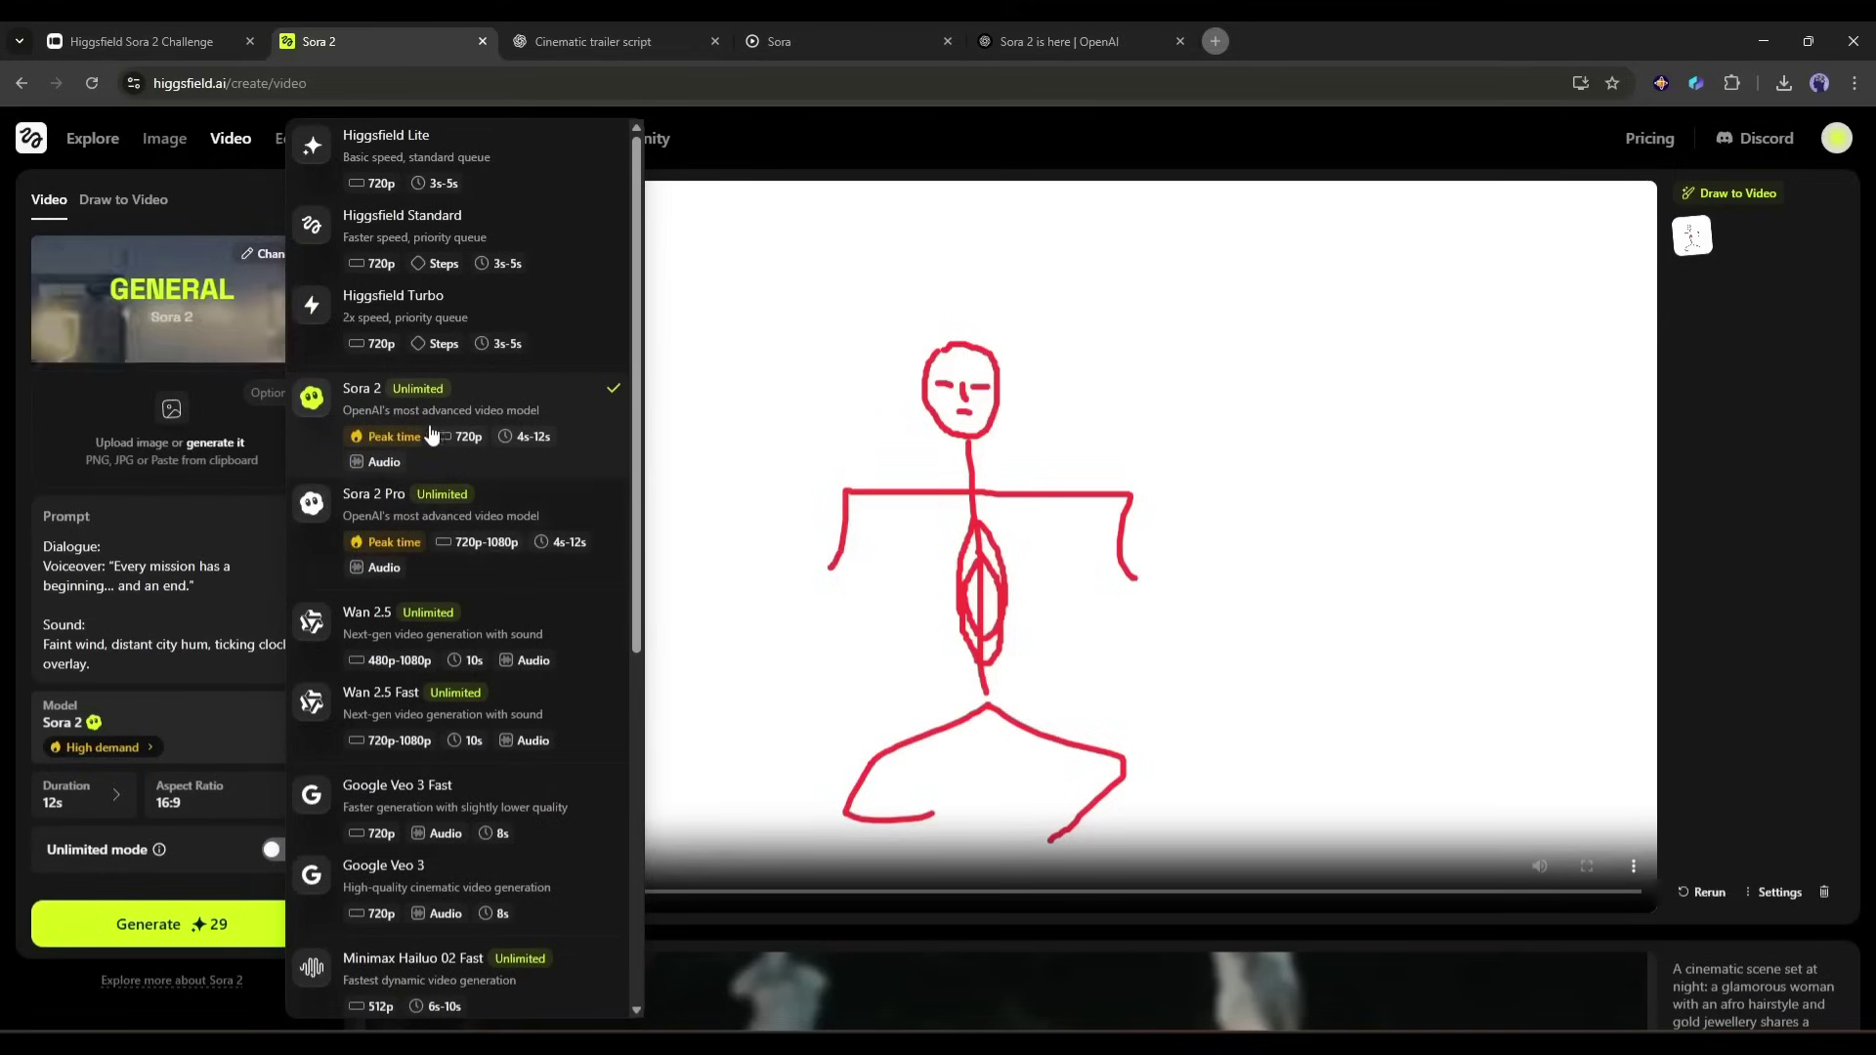
left_click(500, 435)
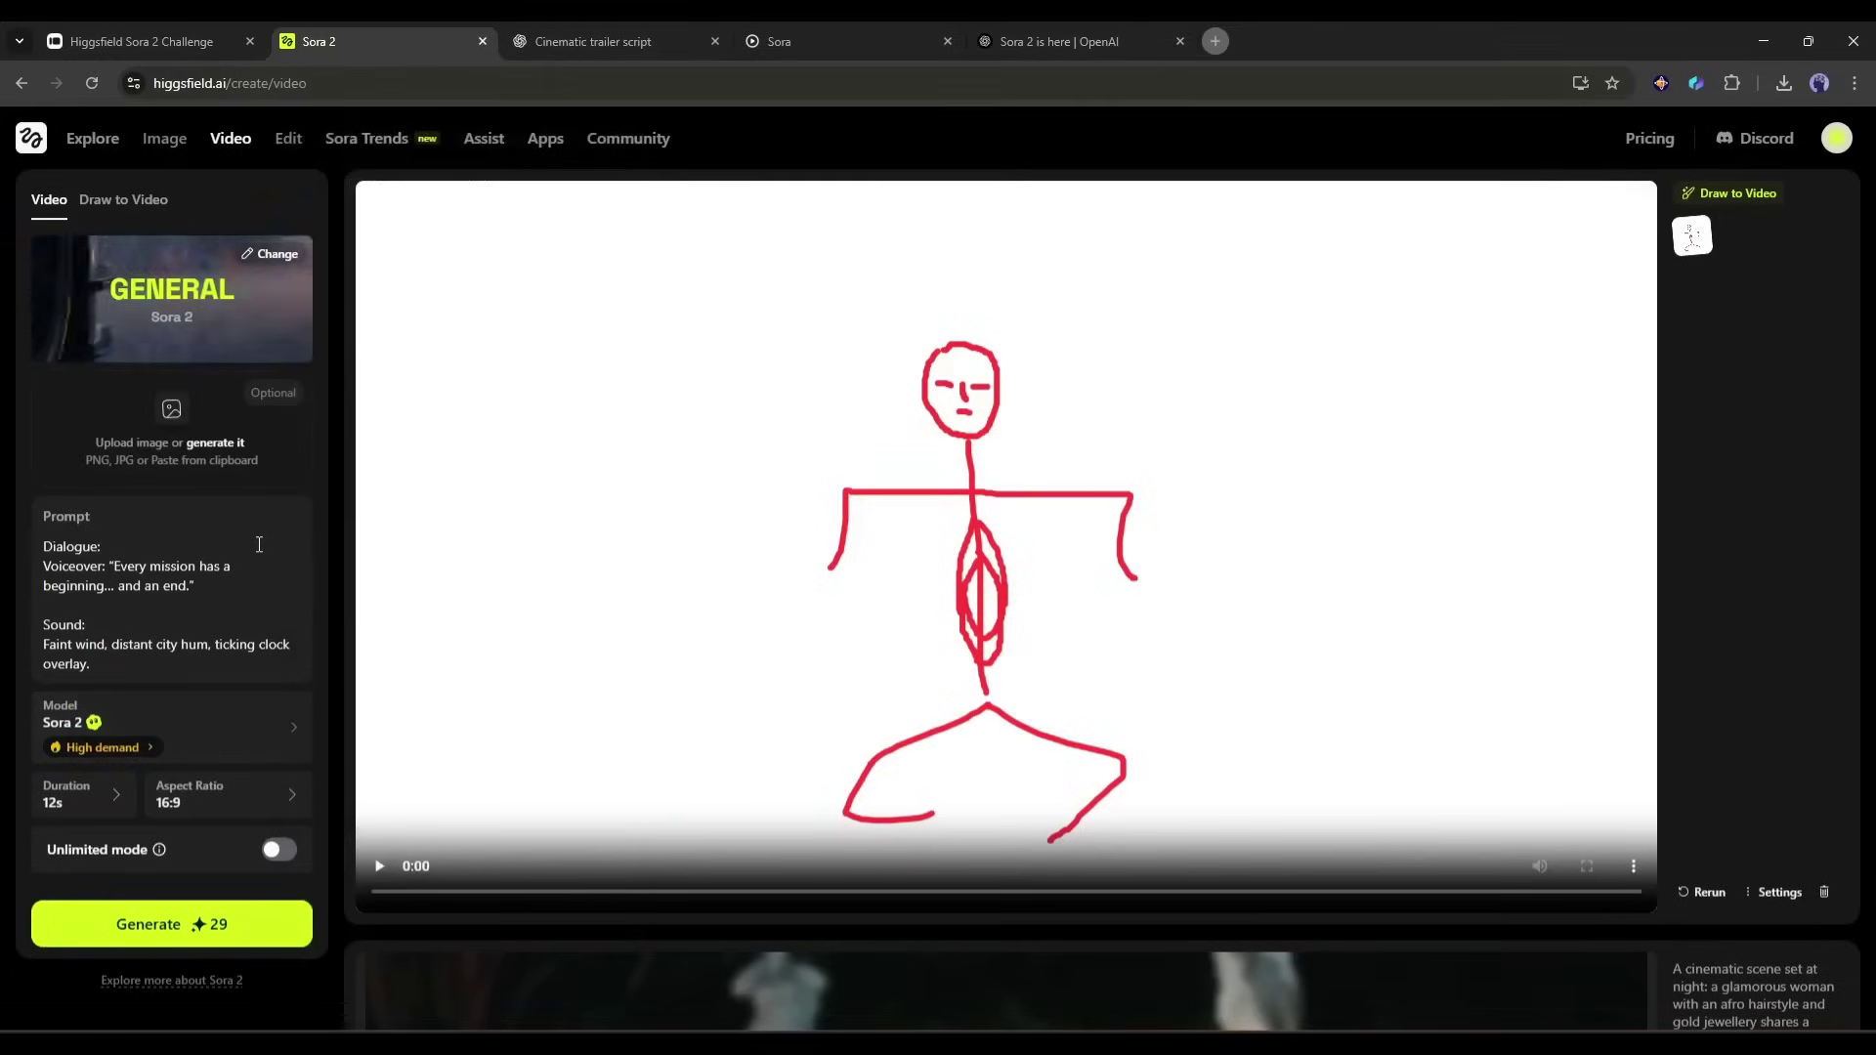
- Set the Sora 2 clip to 8s at 16:9 with Unlimited mode off (20 credits)
left_click(93, 805)
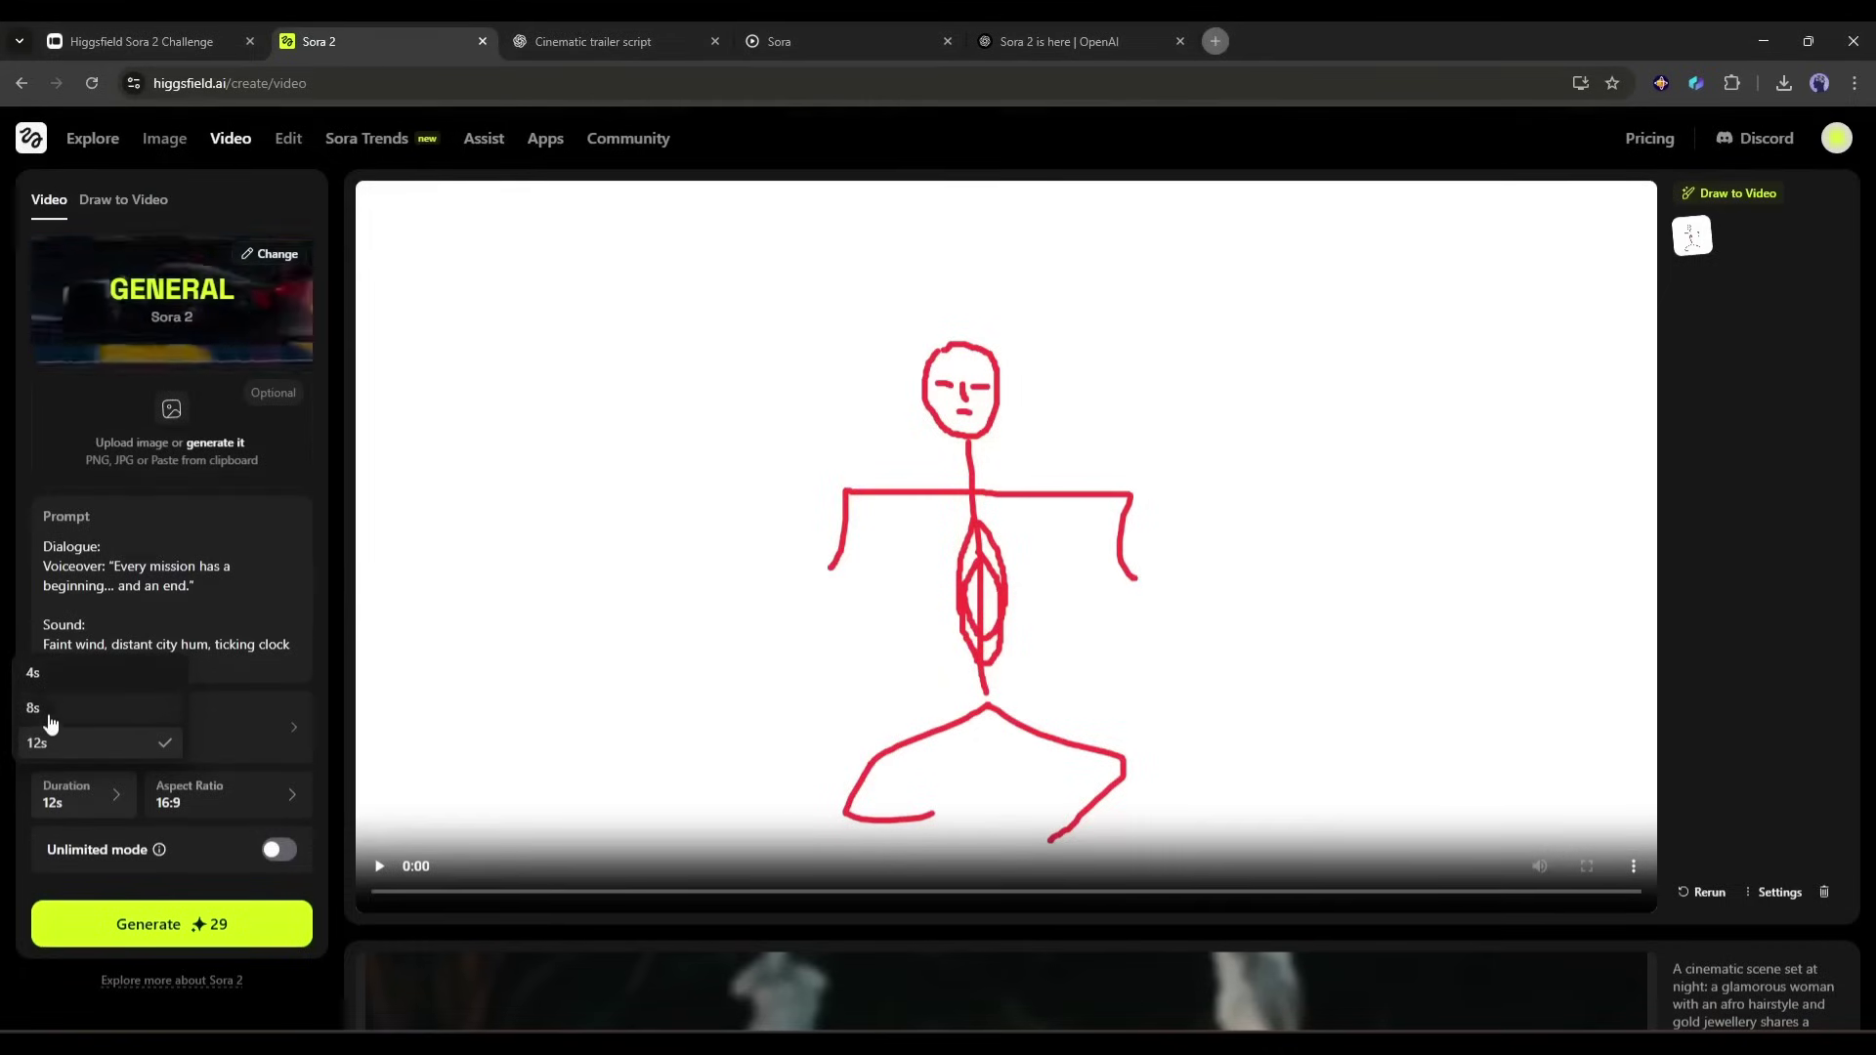
left_click(39, 709)
left_click(198, 813)
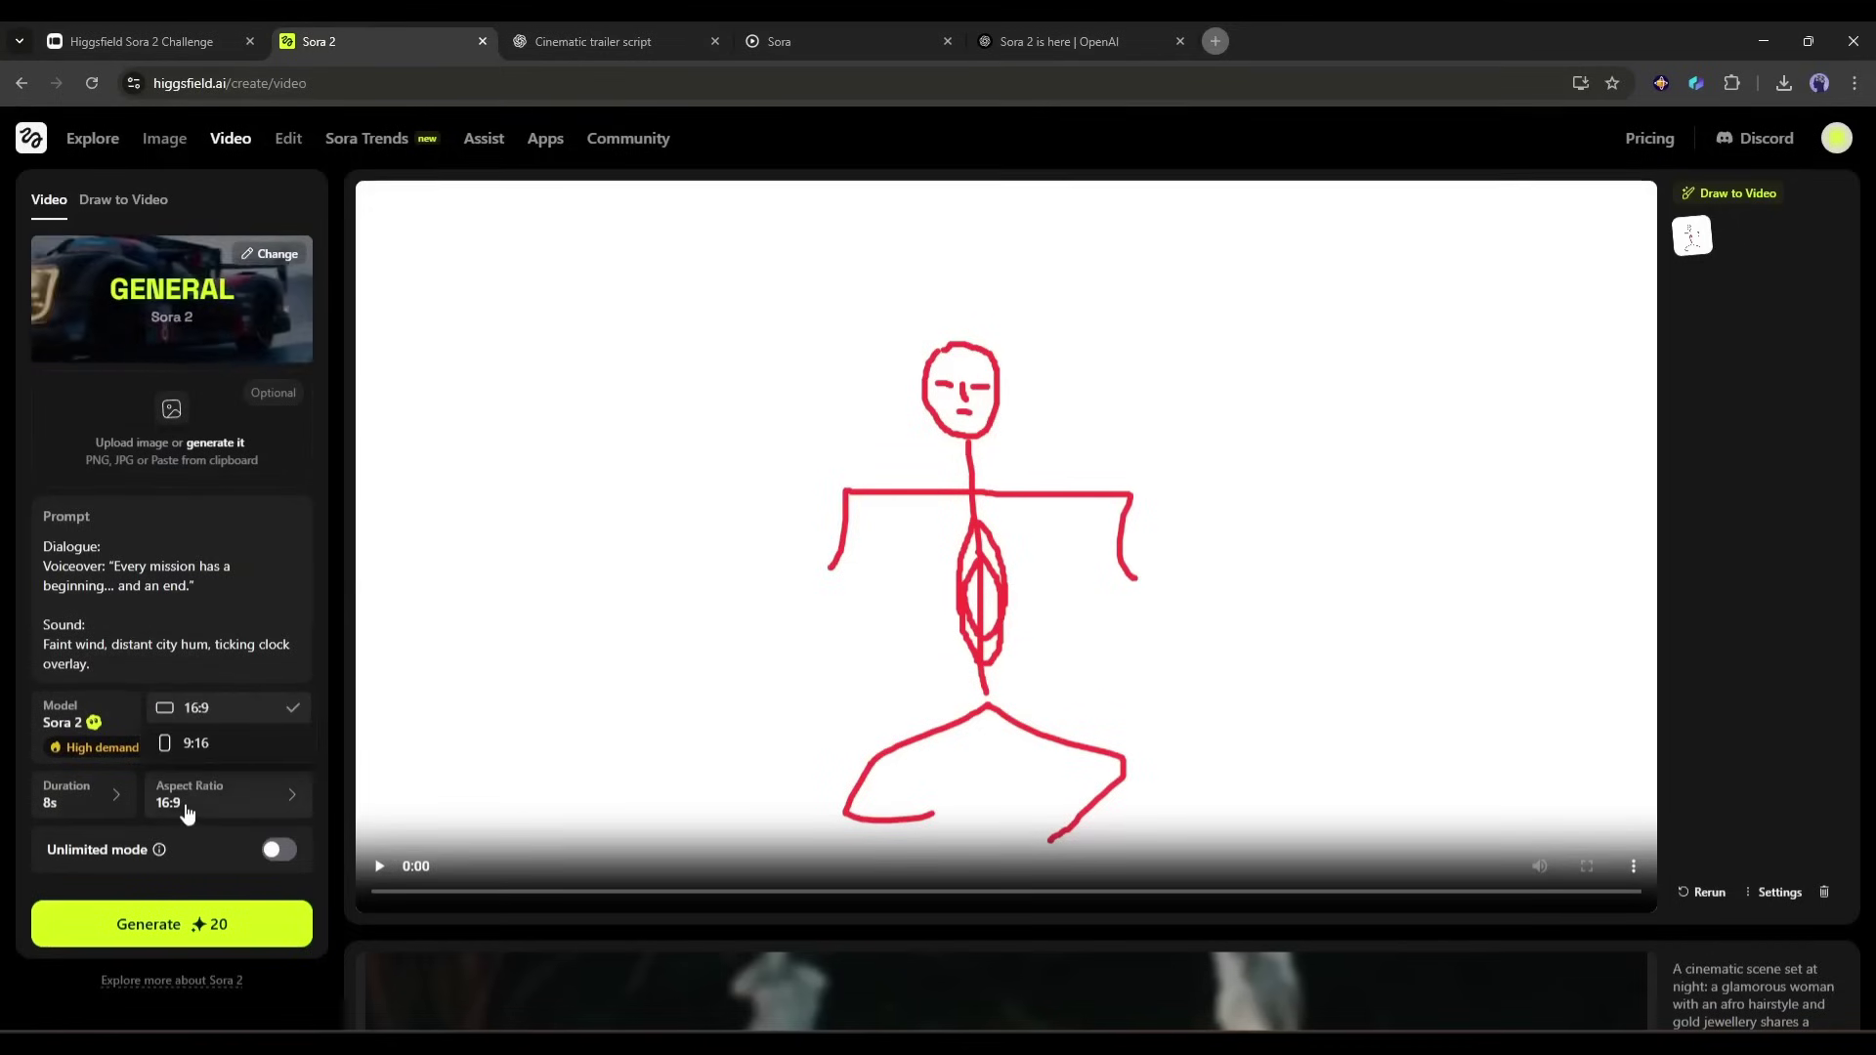
left_click(192, 712)
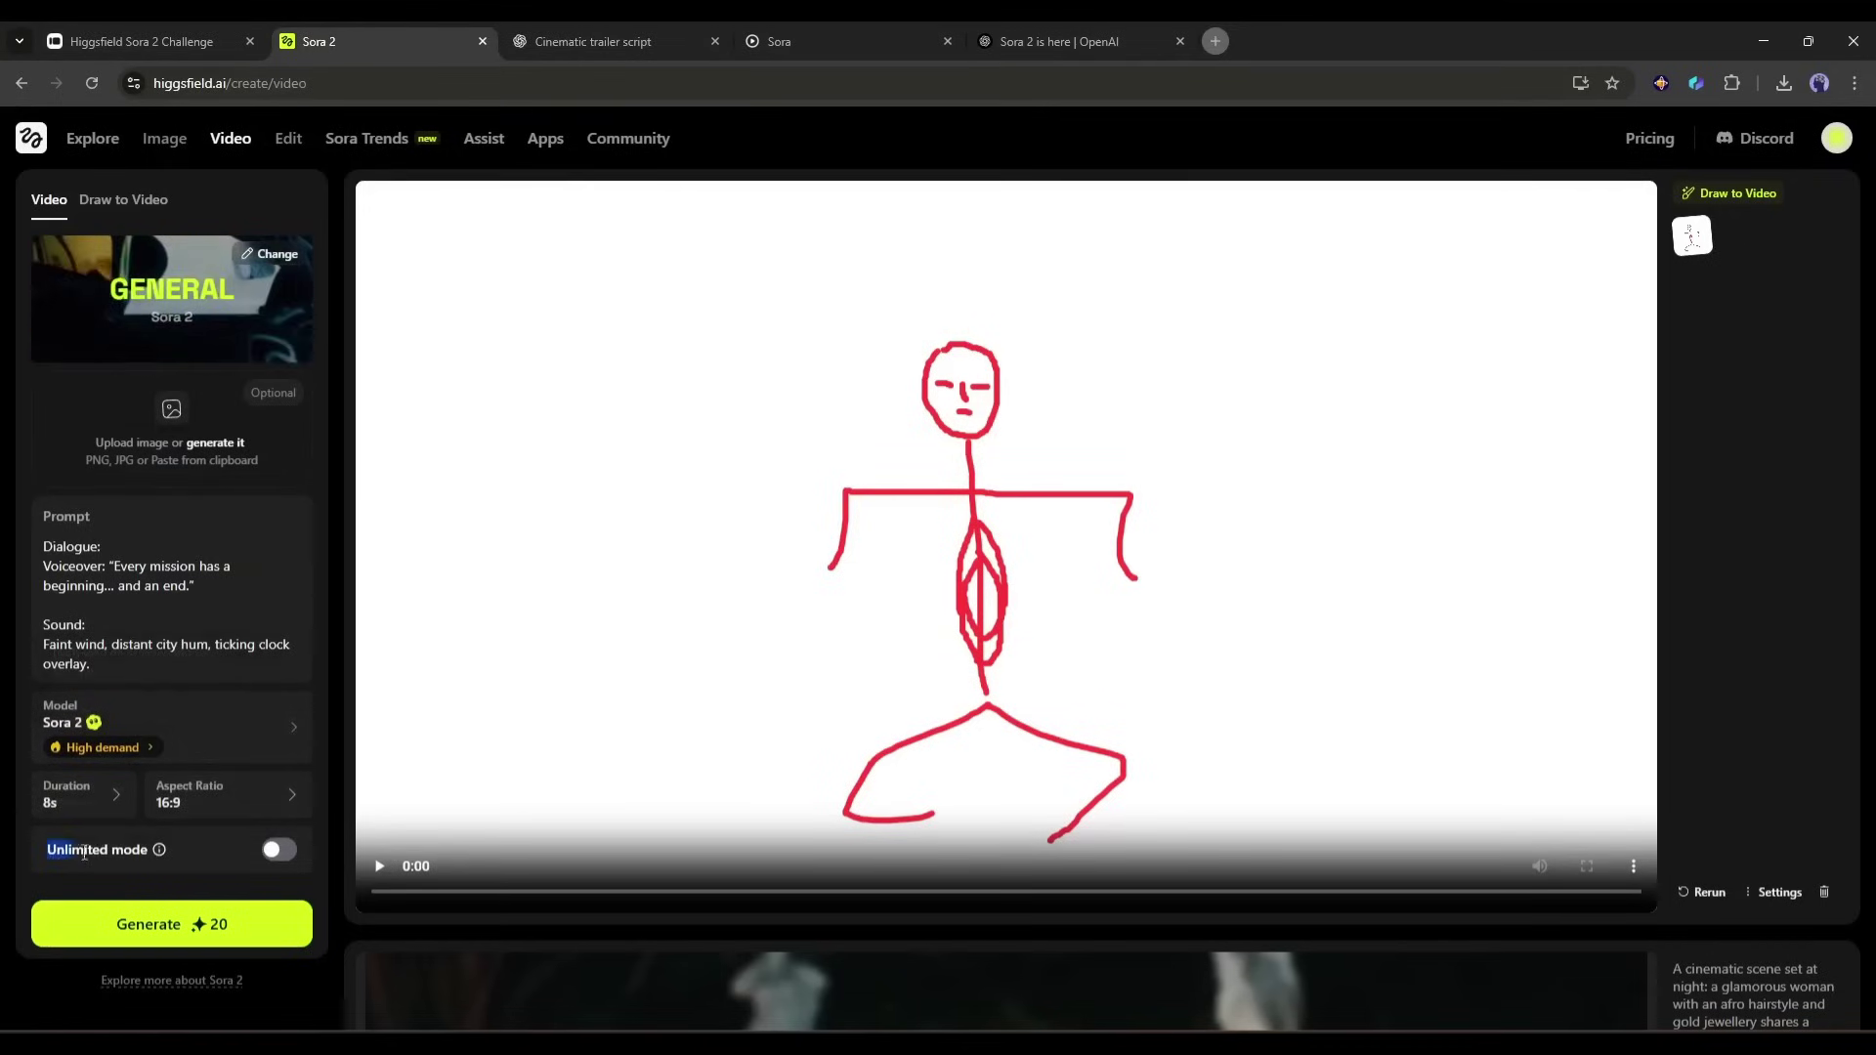
mouse_move(84, 853)
left_mouse_down()
mouse_move(159, 858)
mouse_move(105, 853)
left_mouse_up()
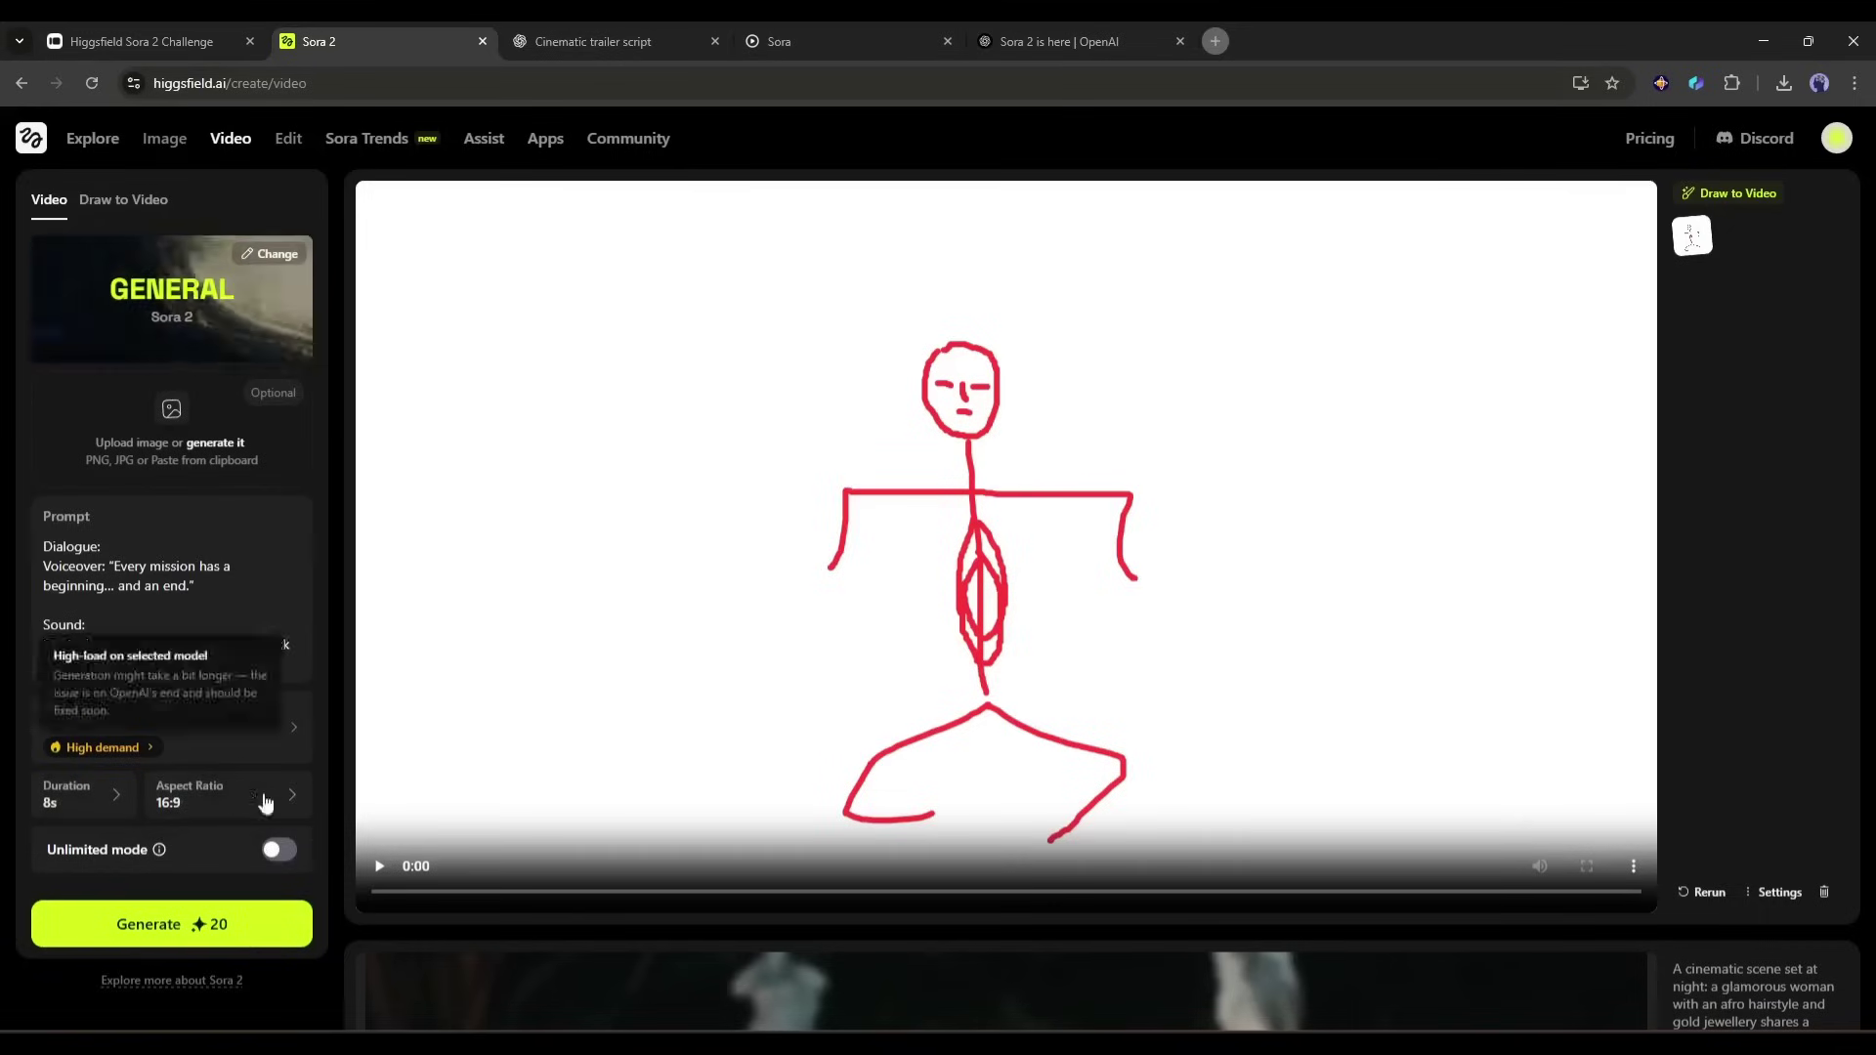
- Generate the rooftop scene with Sora 2, then regenerate it with Sora 2 Pro at 1080p, 16:9
left_click(157, 925)
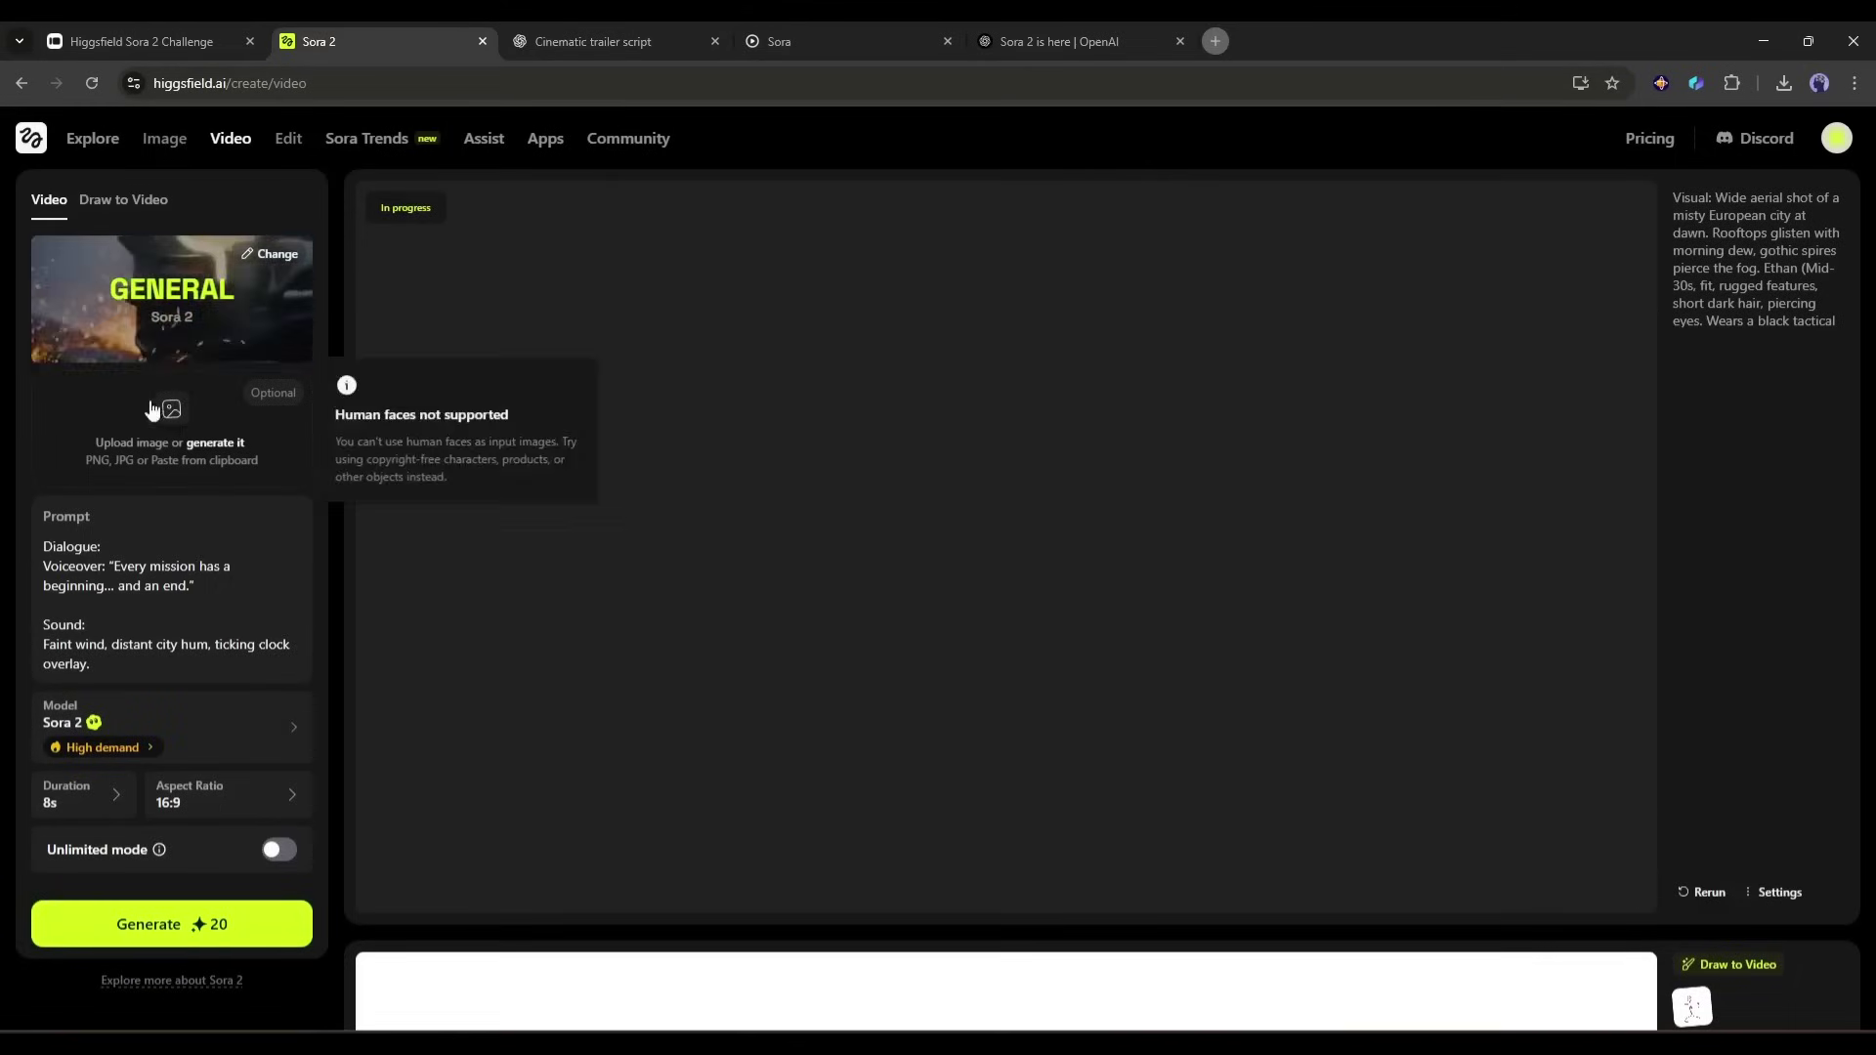
left_click(262, 734)
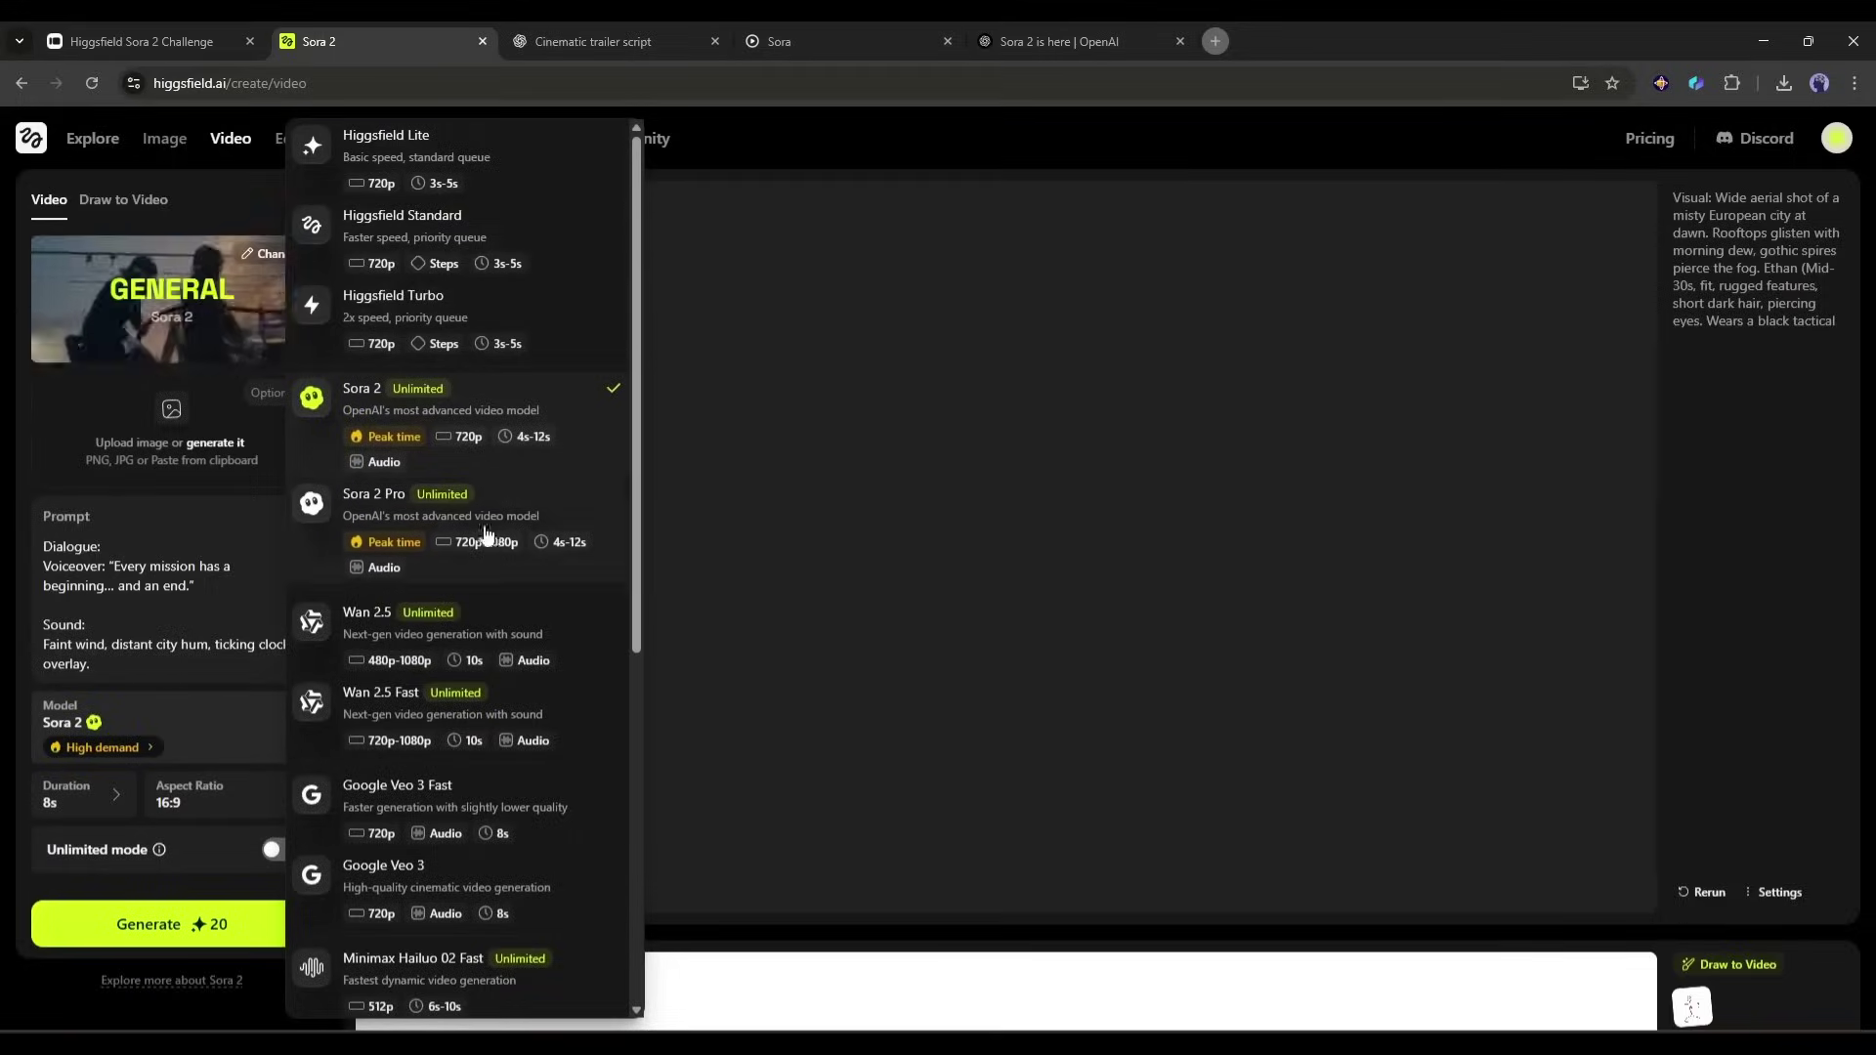
left_click(323, 533)
left_click(242, 794)
left_click(195, 742)
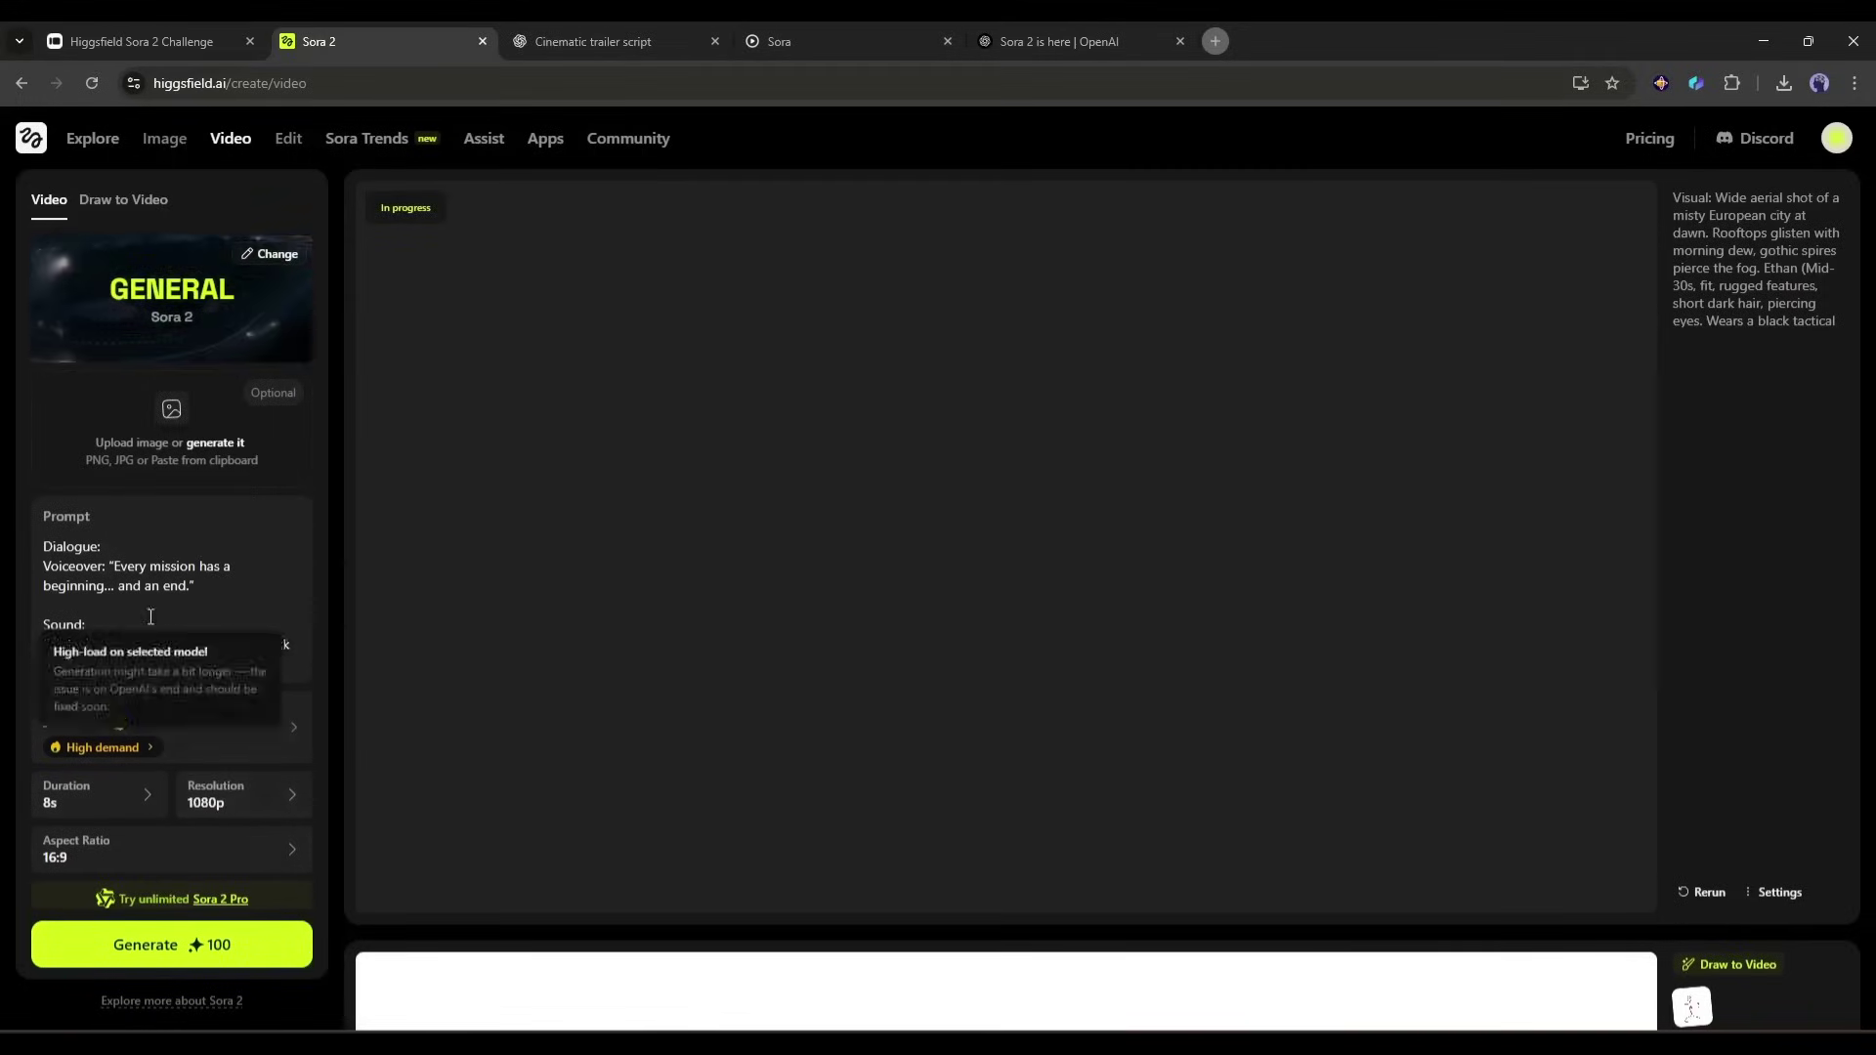
left_click(136, 852)
left_click(152, 859)
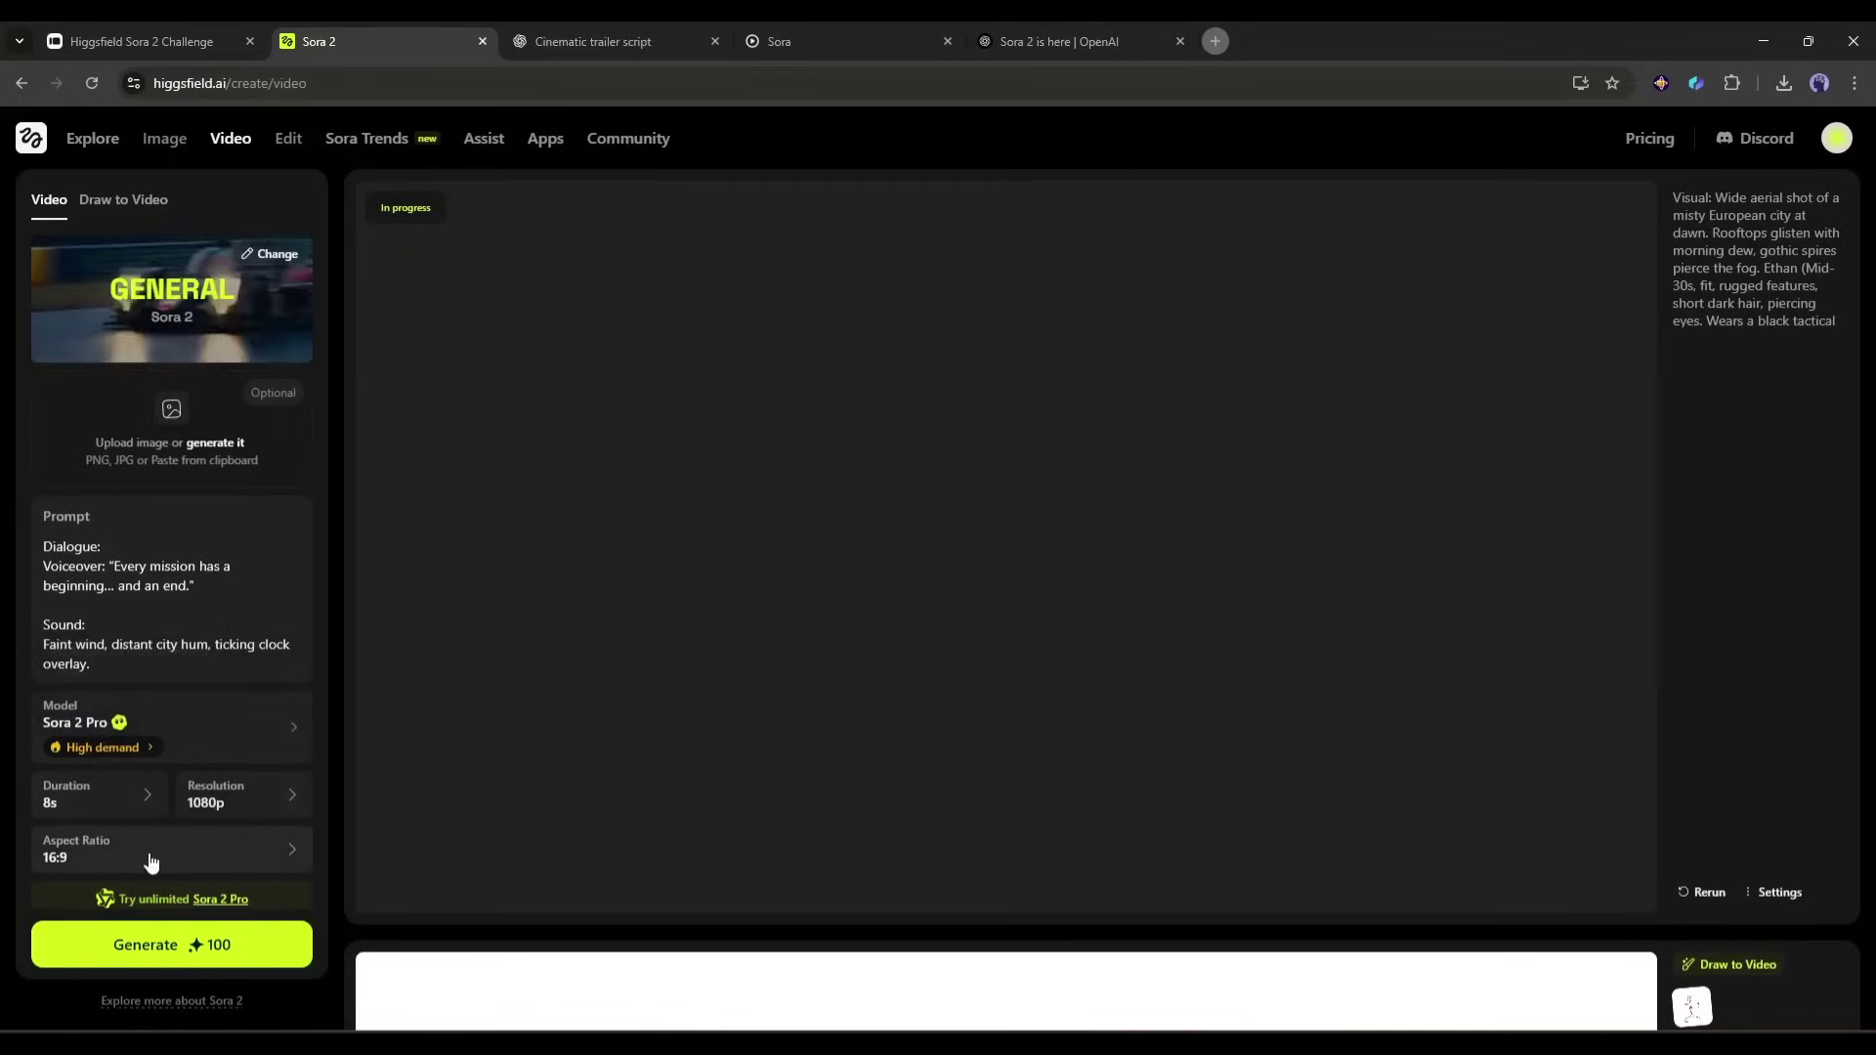
left_click(173, 945)
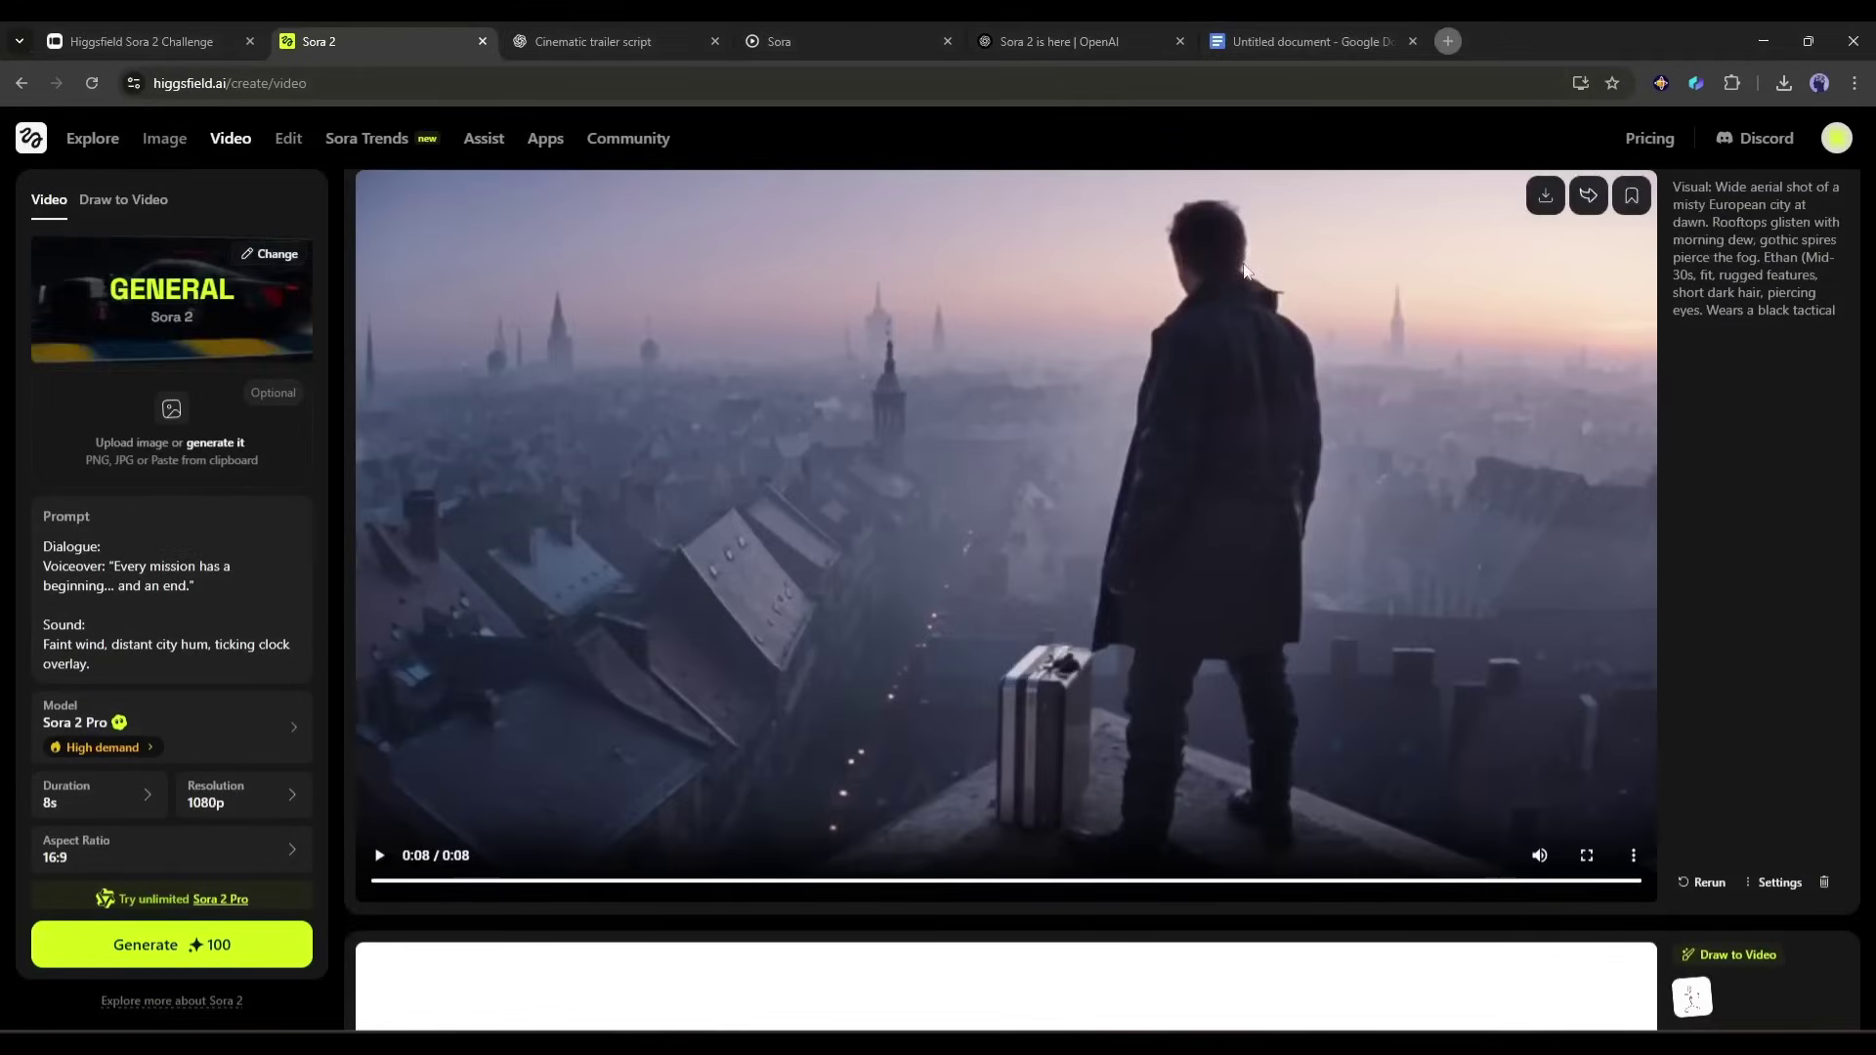
- Replay the finished 8-second clip of the man with his suitcase above the misty city
left_click(381, 856)
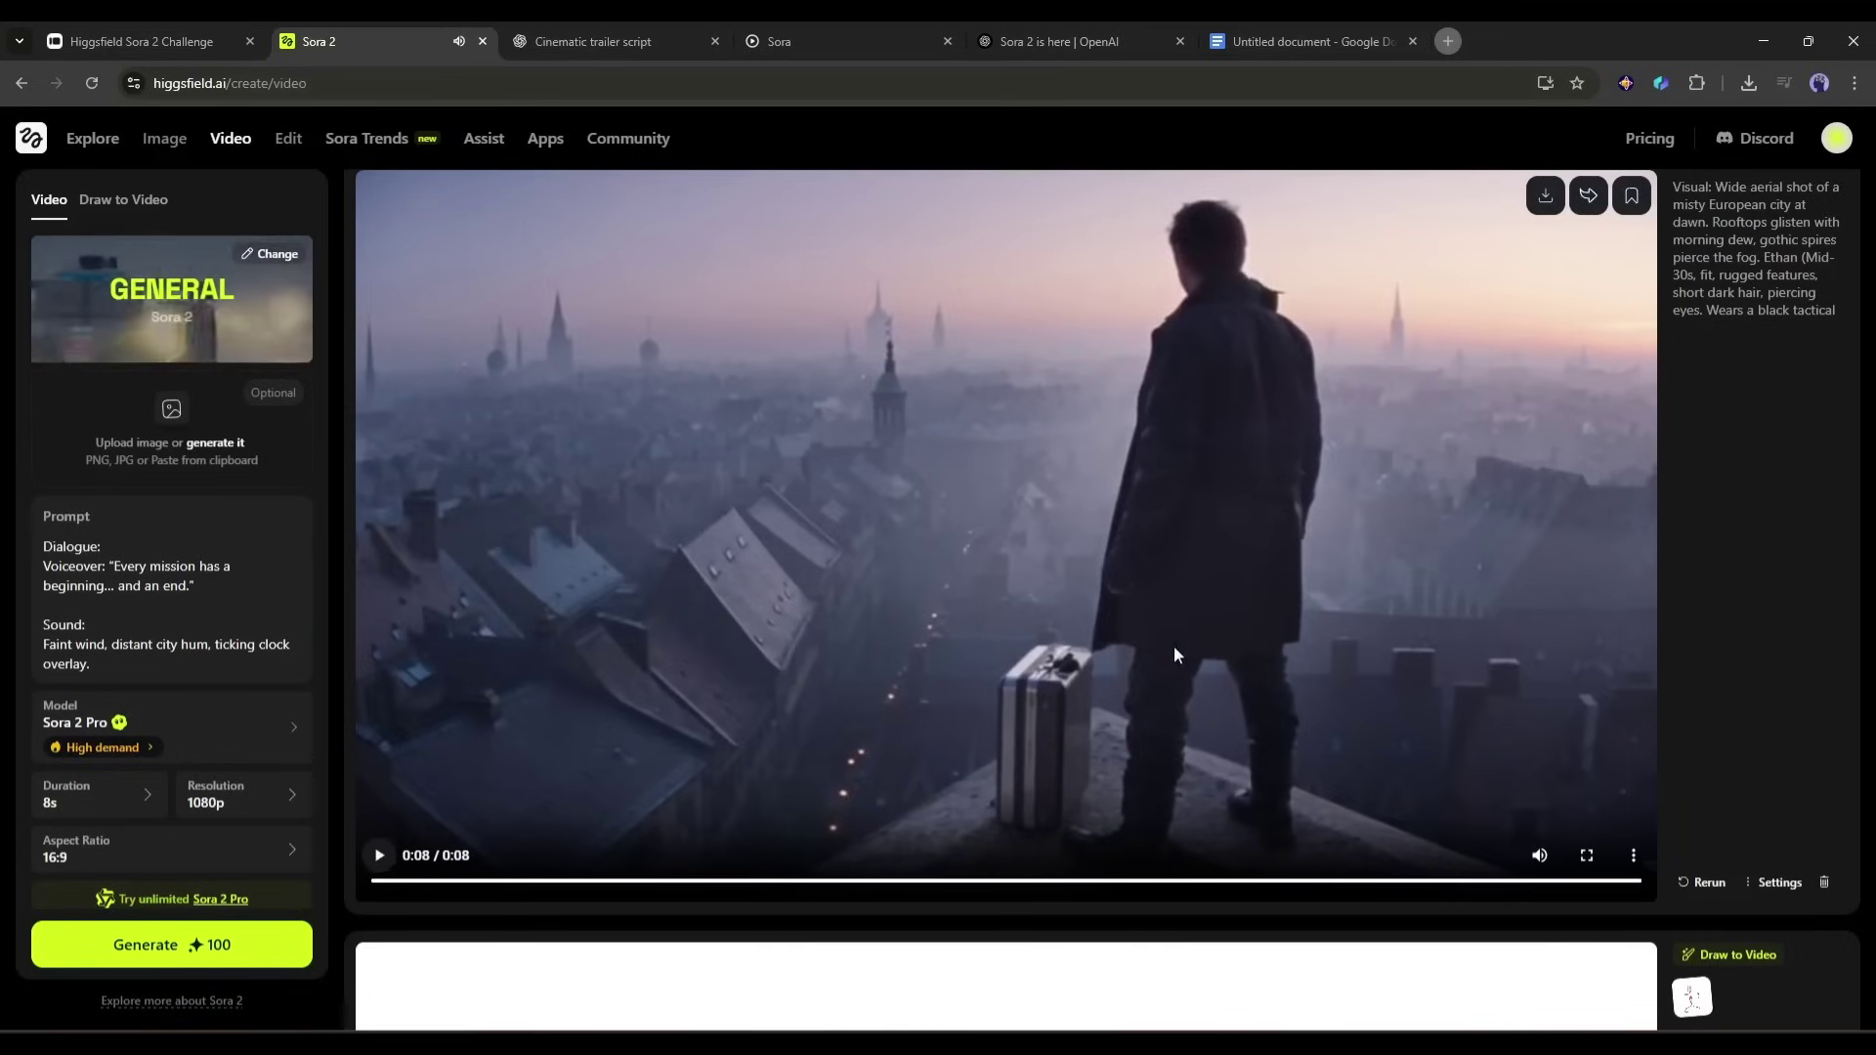
left_click(374, 864)
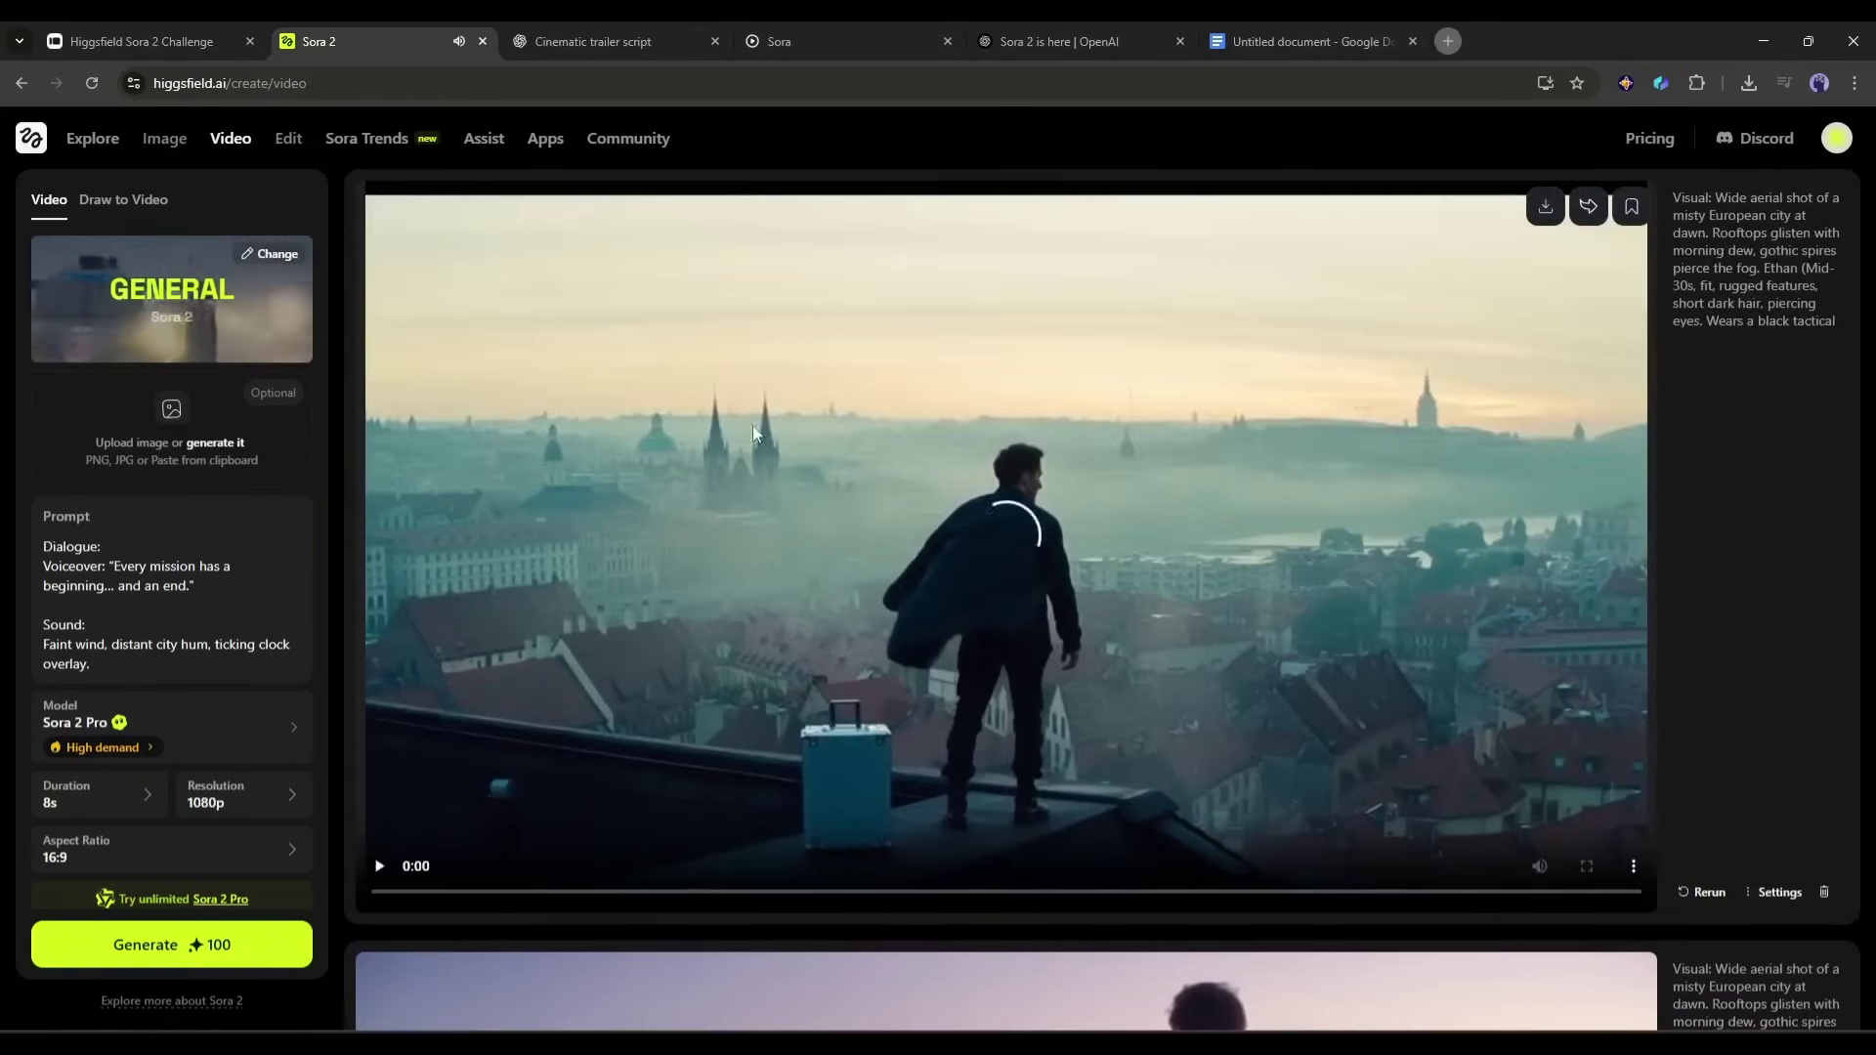
- Play both rooftop clips: the teal red-roofed cityscape and the purple dusk version
left_click(379, 865)
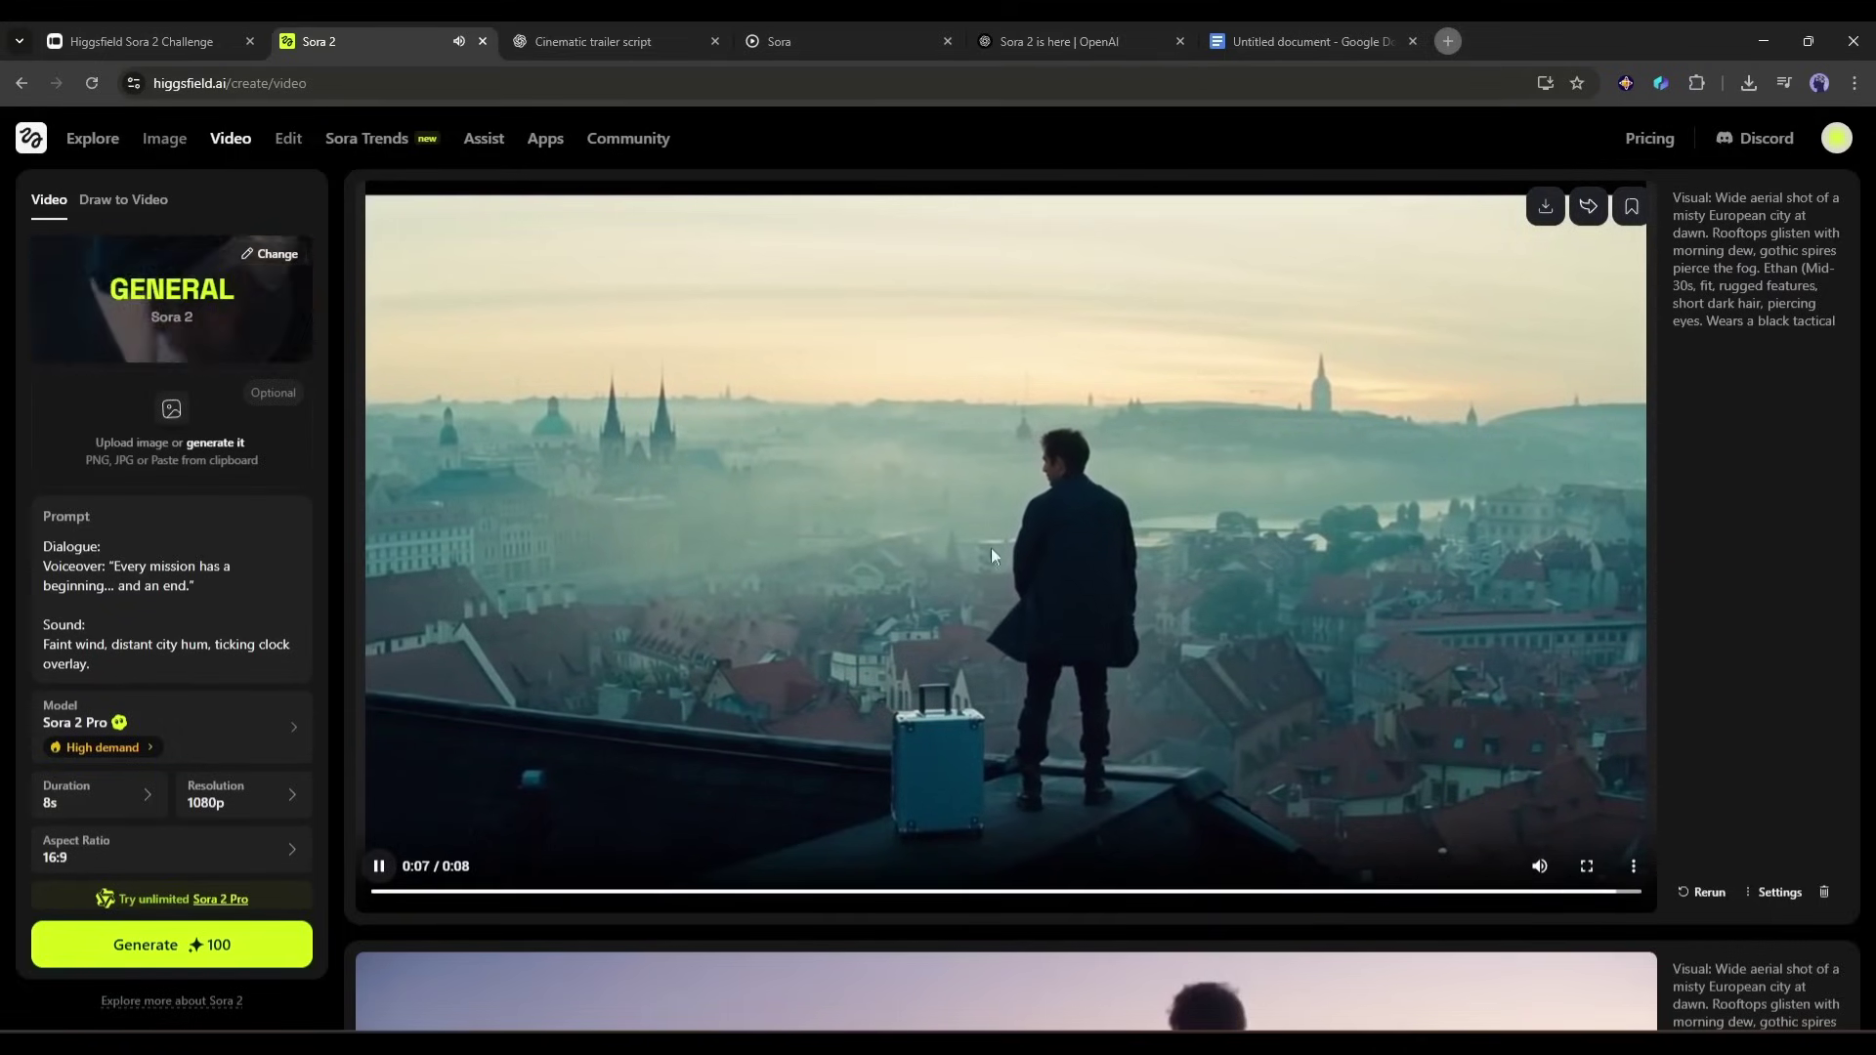
scroll(929, 522, "down", 3)
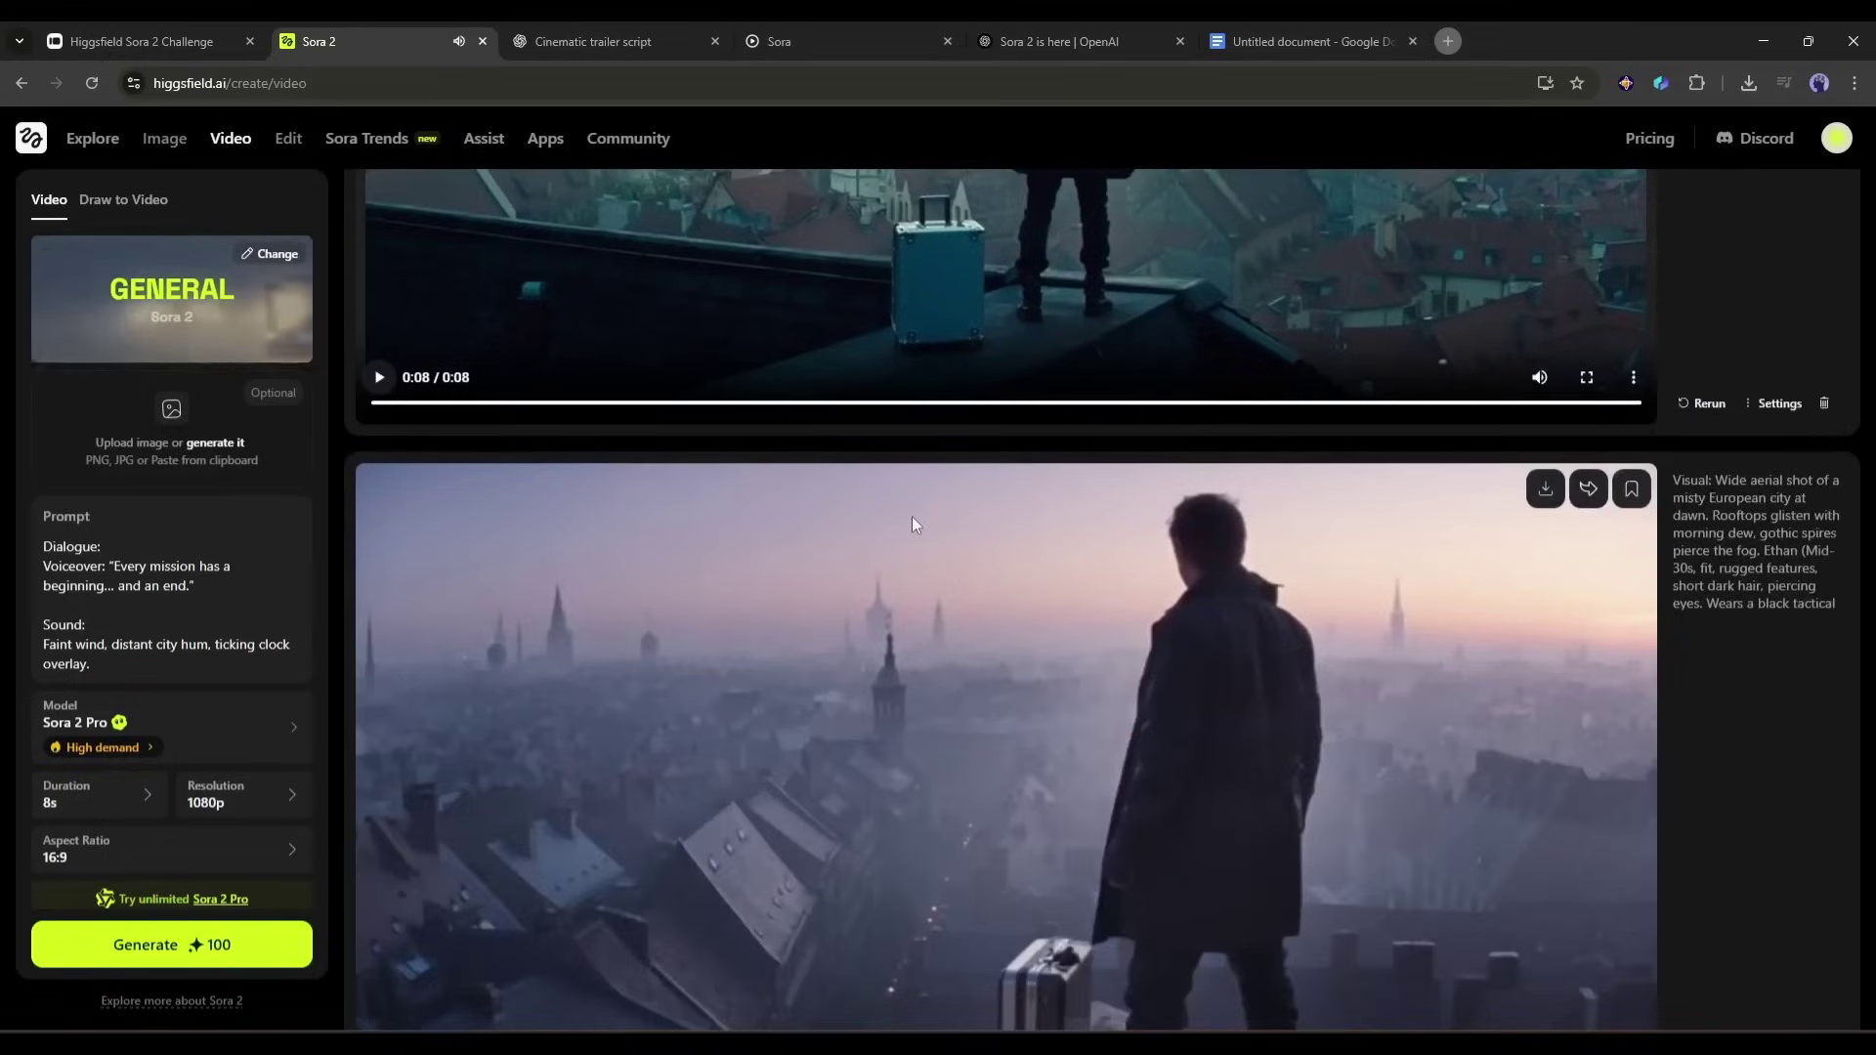
scroll(863, 557, "up", 3)
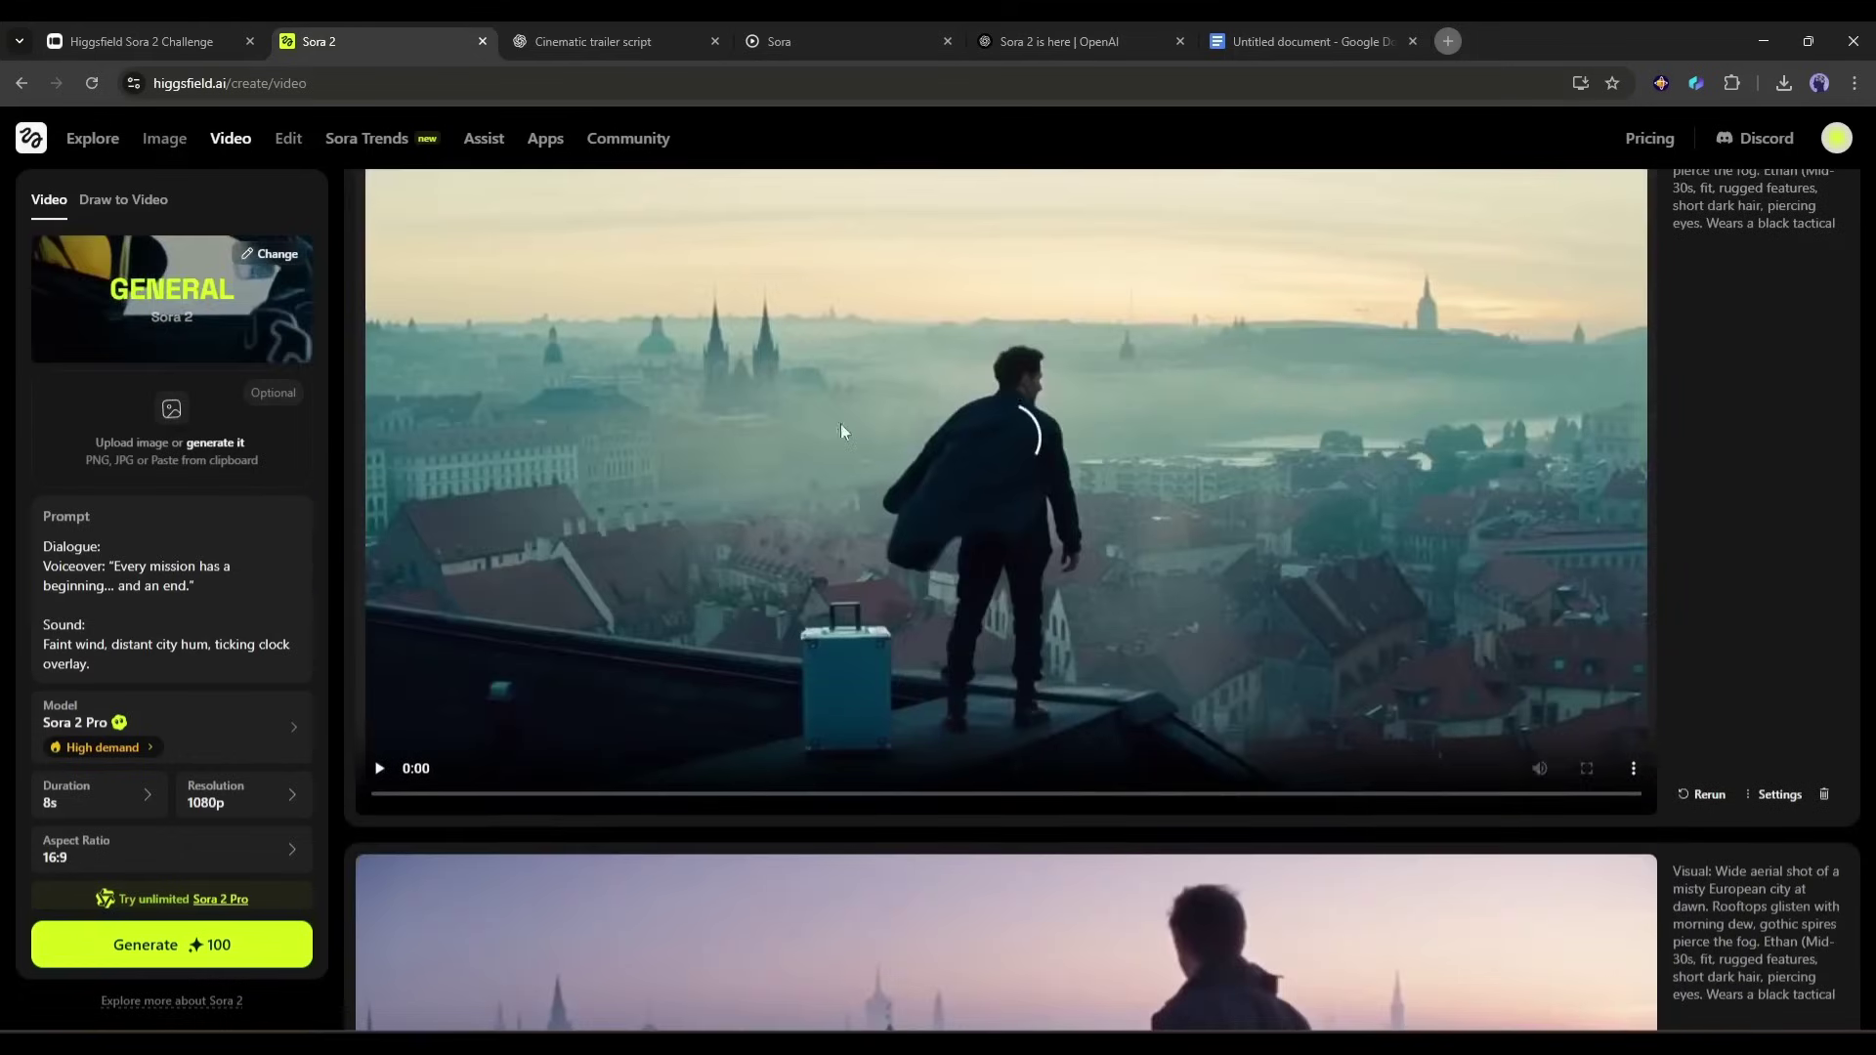
scroll(857, 547, "up", 1)
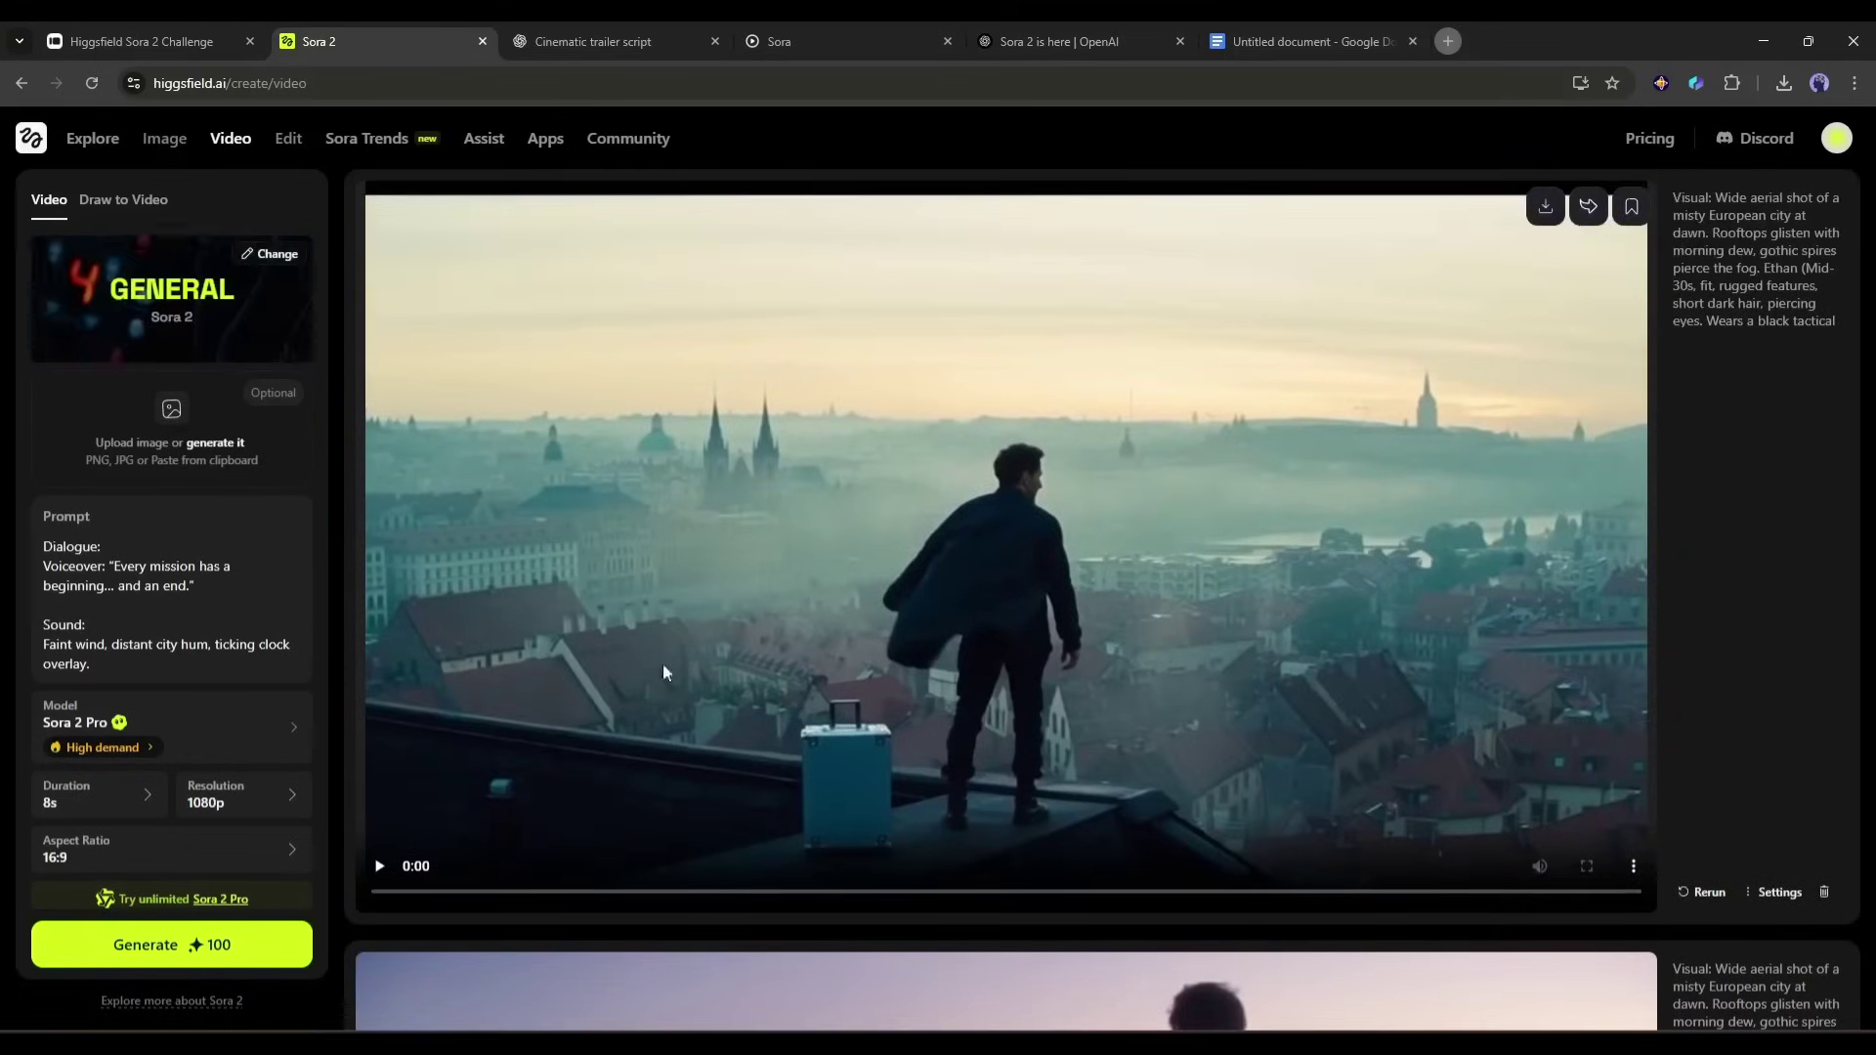
left_click(374, 866)
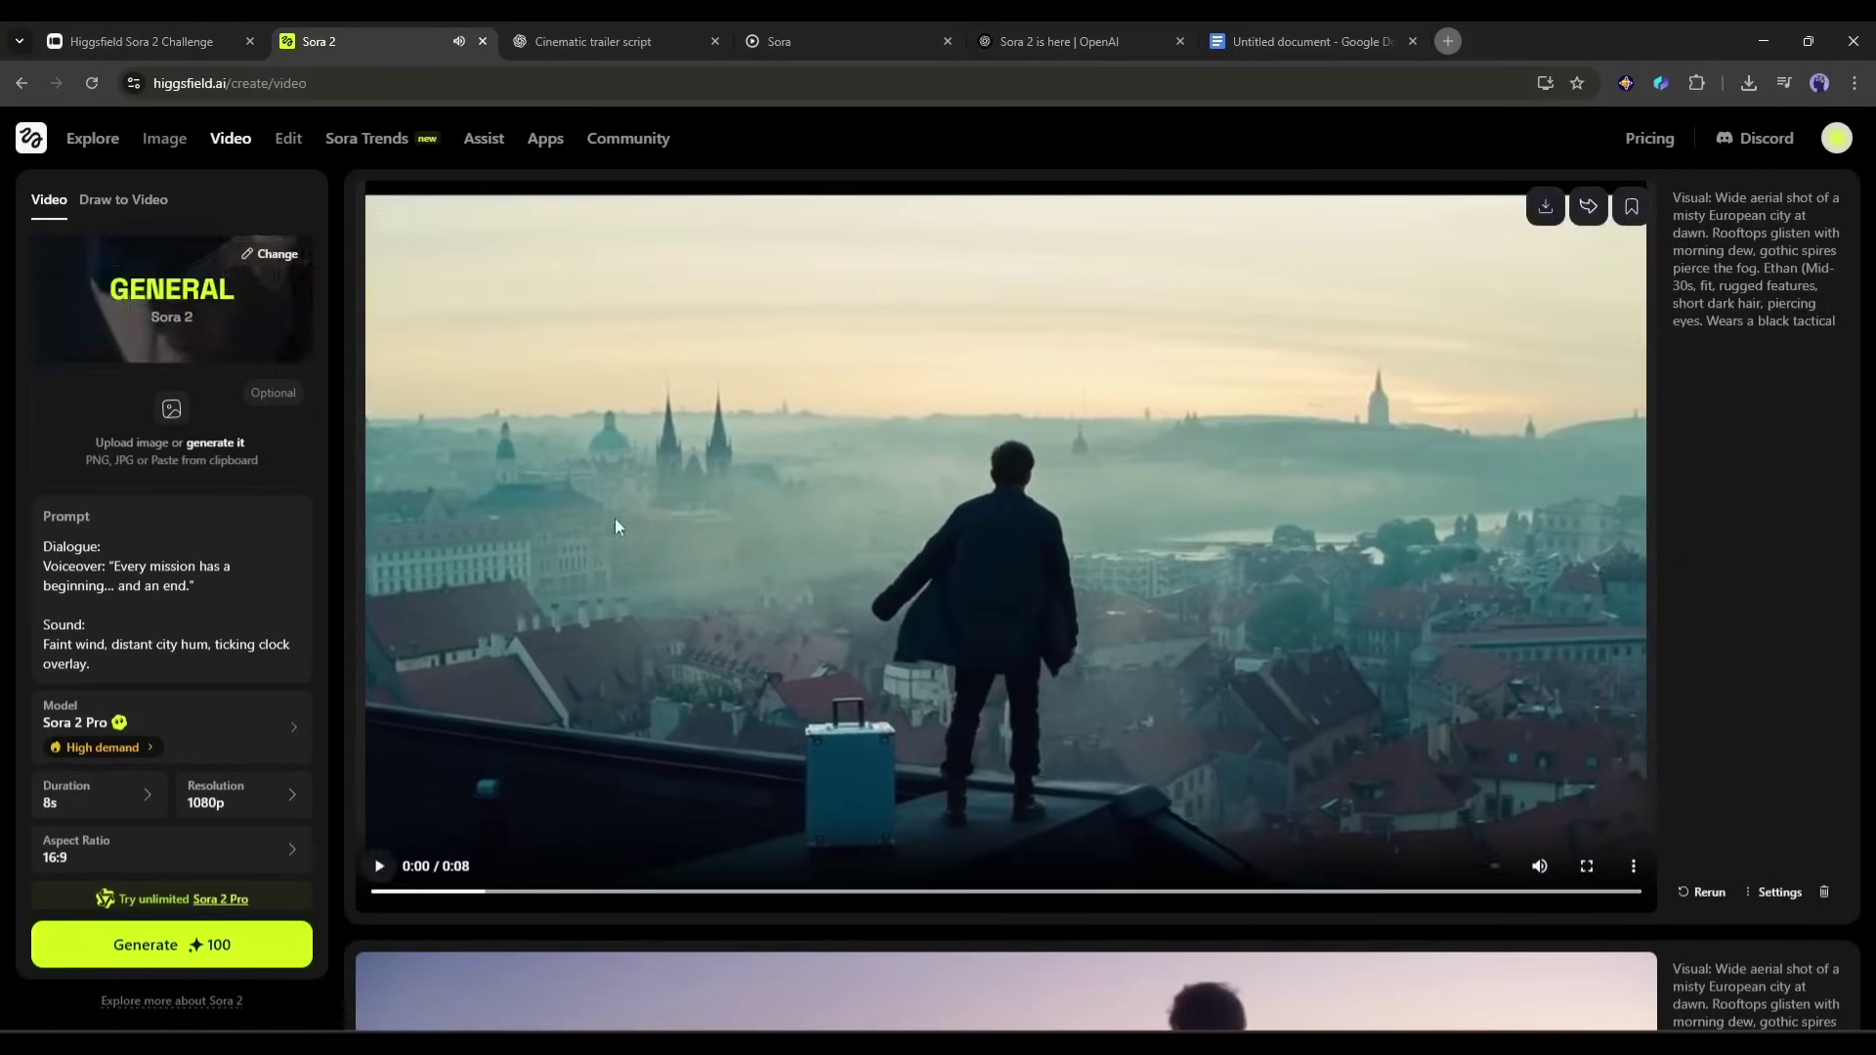
scroll(807, 798, "down", 4)
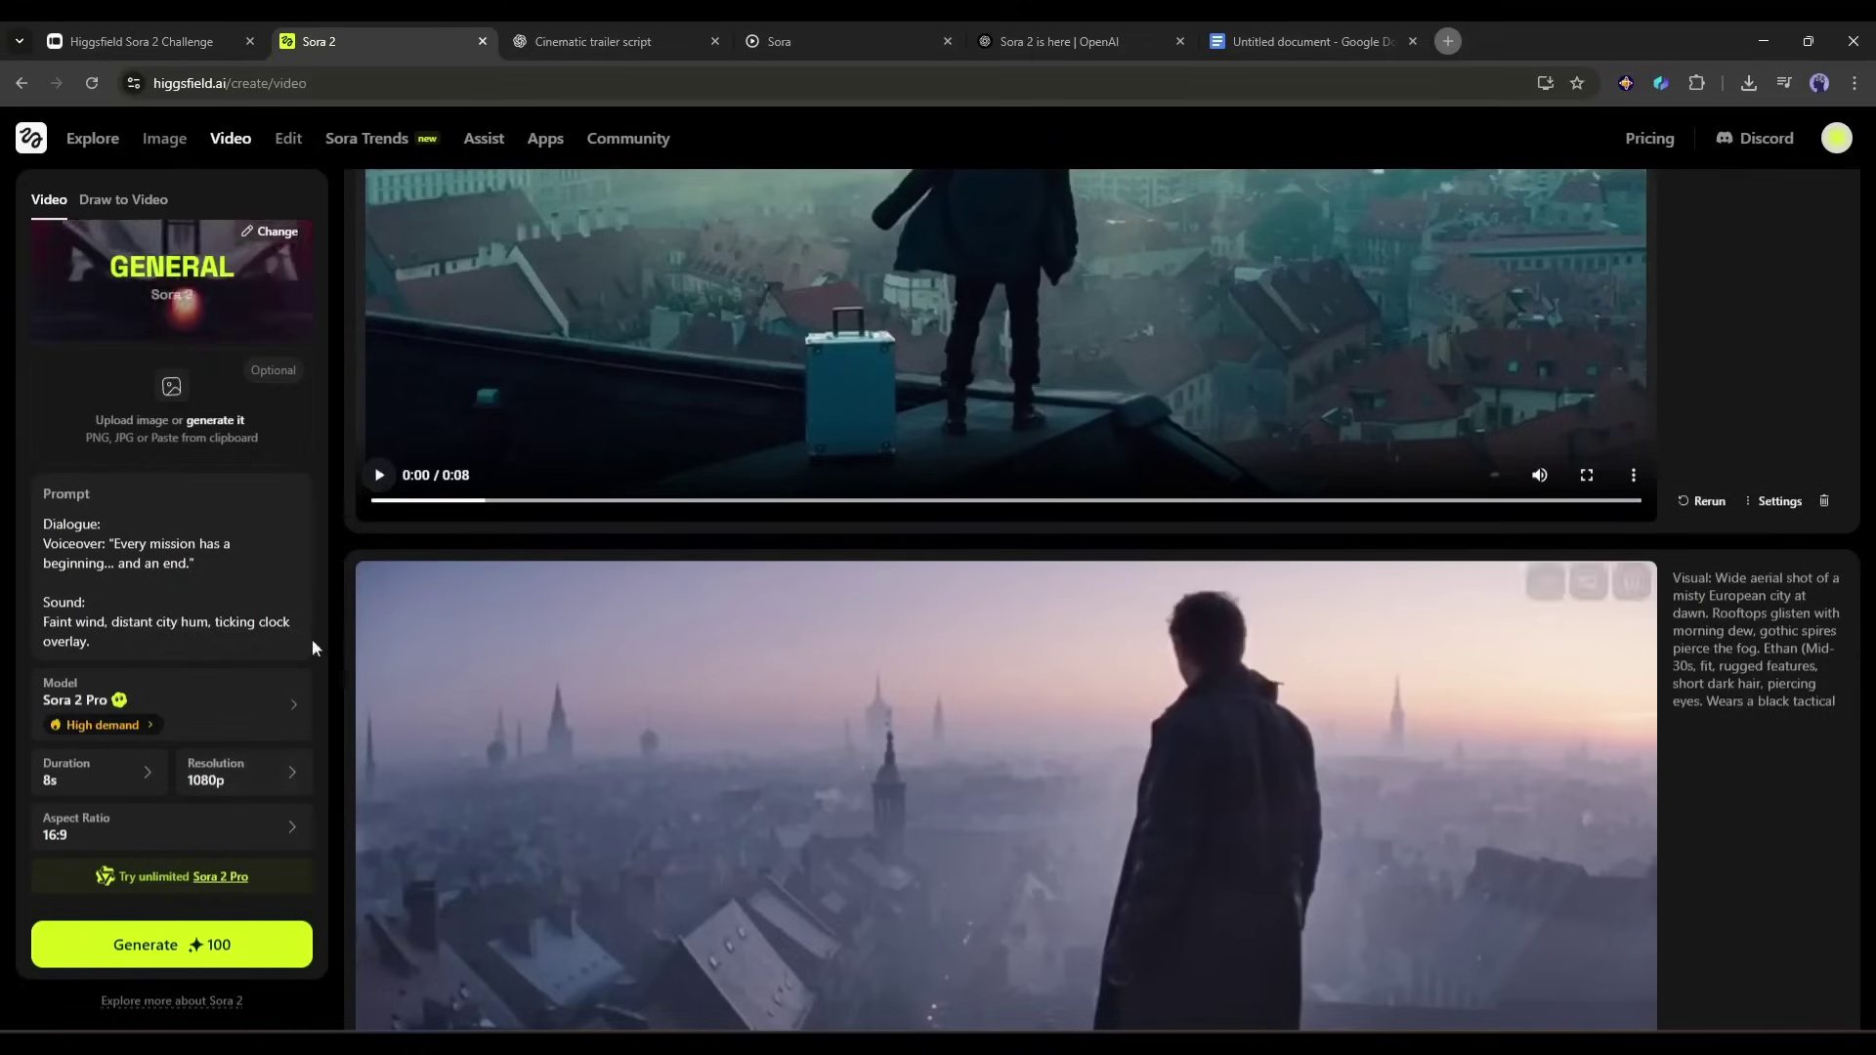
- Try Sora 2 in the model list, then switch back to Sora 2 Pro
left_click(196, 708)
left_click(506, 413)
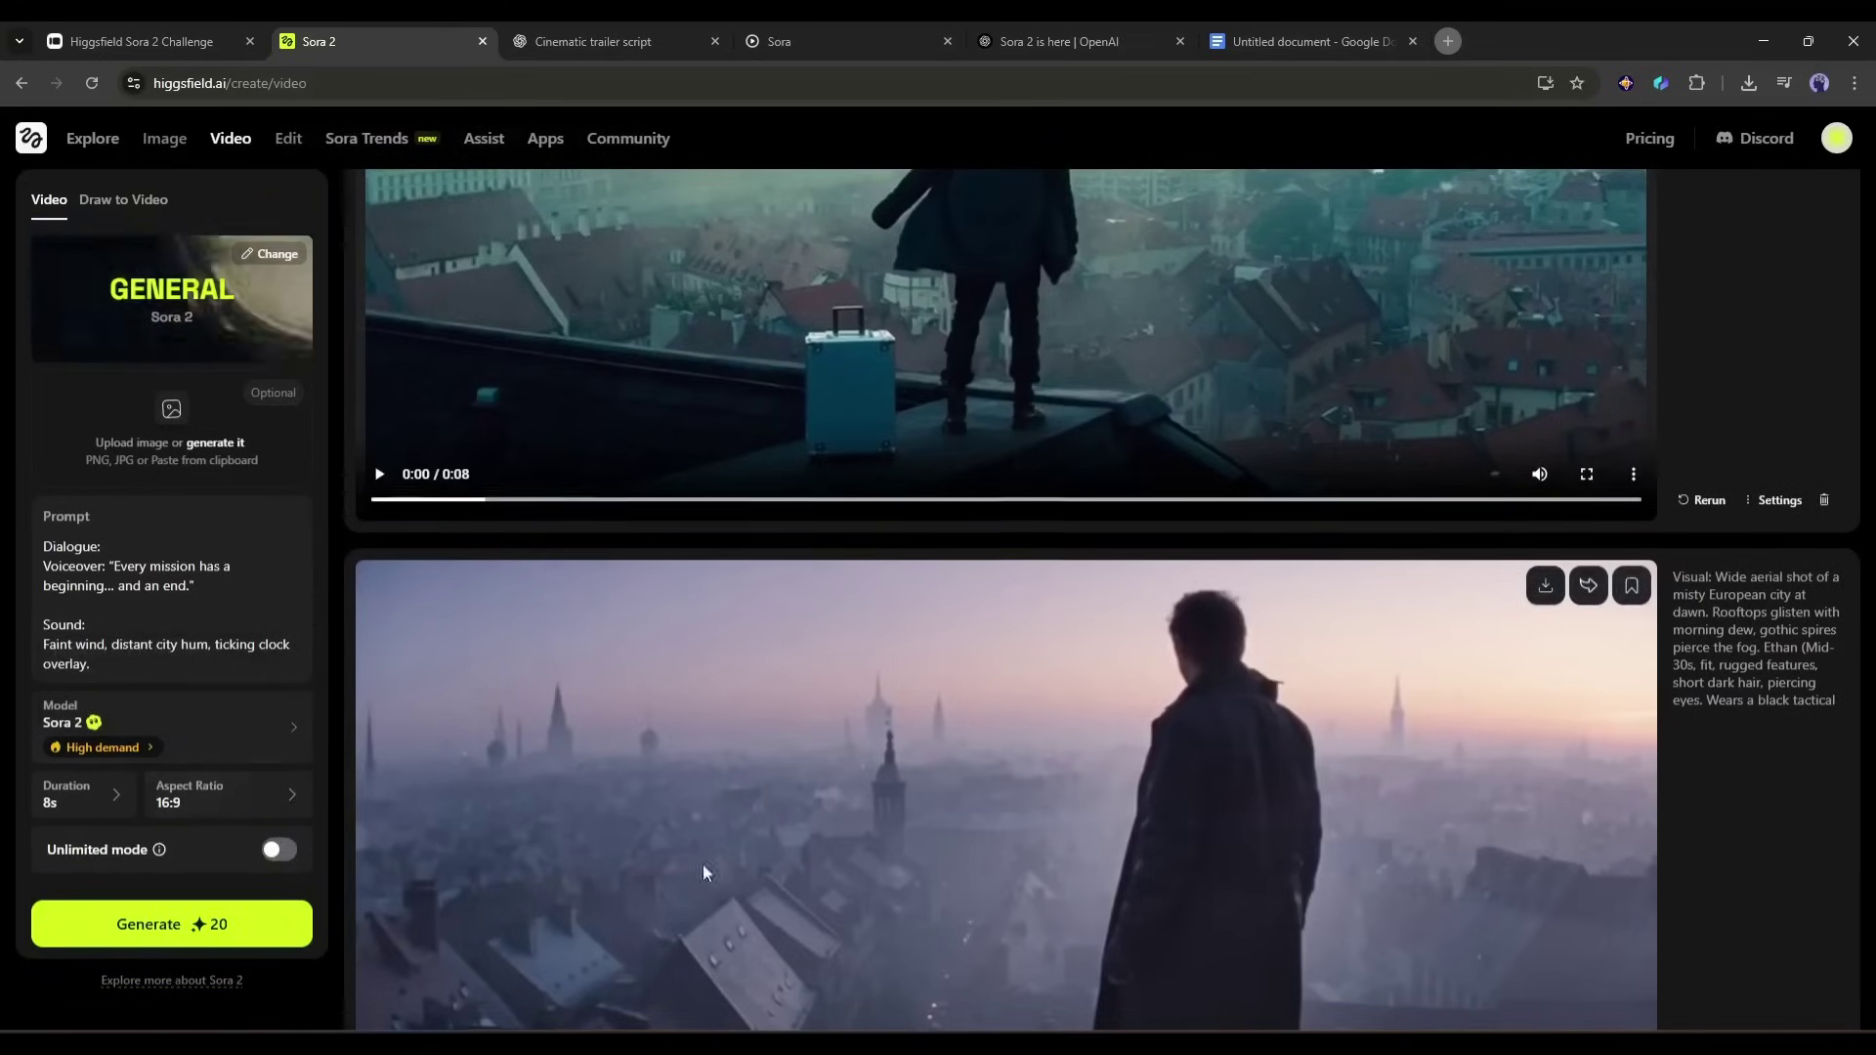
scroll(701, 864, "down", 3)
scroll(624, 822, "up", 7)
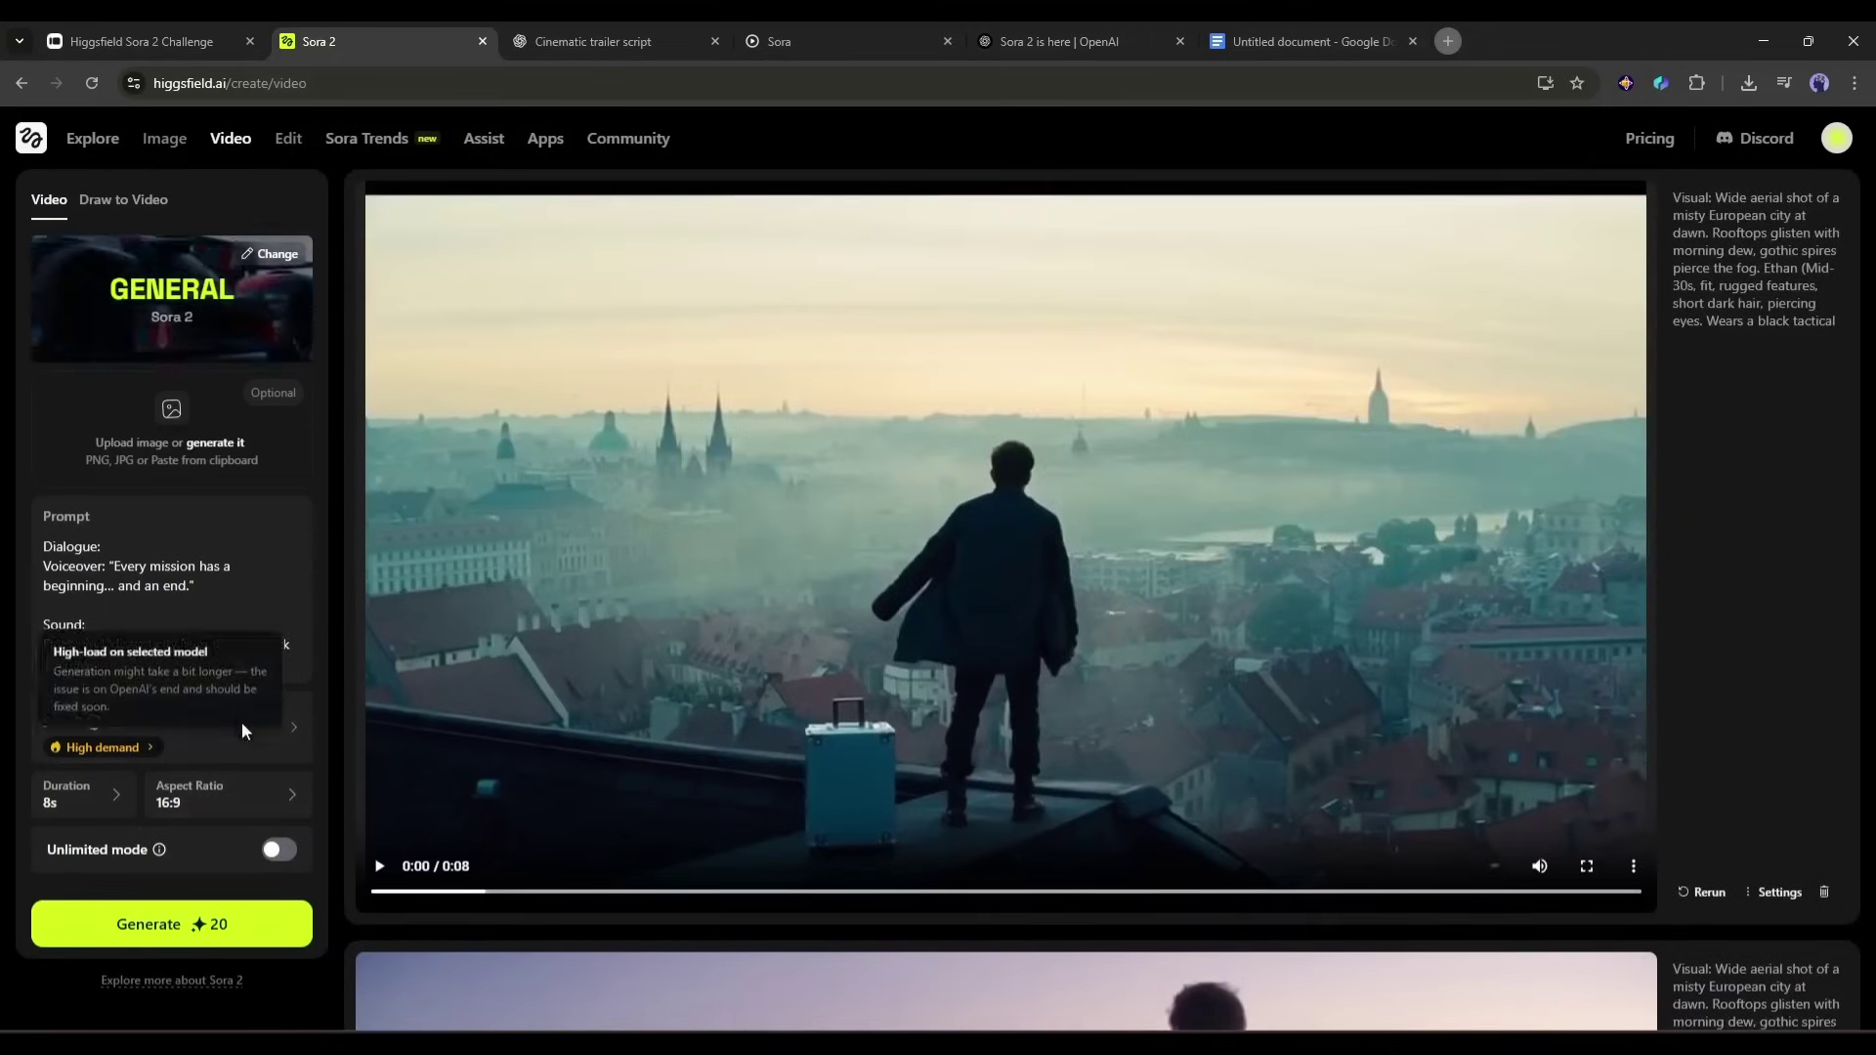
left_click(196, 723)
left_click(538, 517)
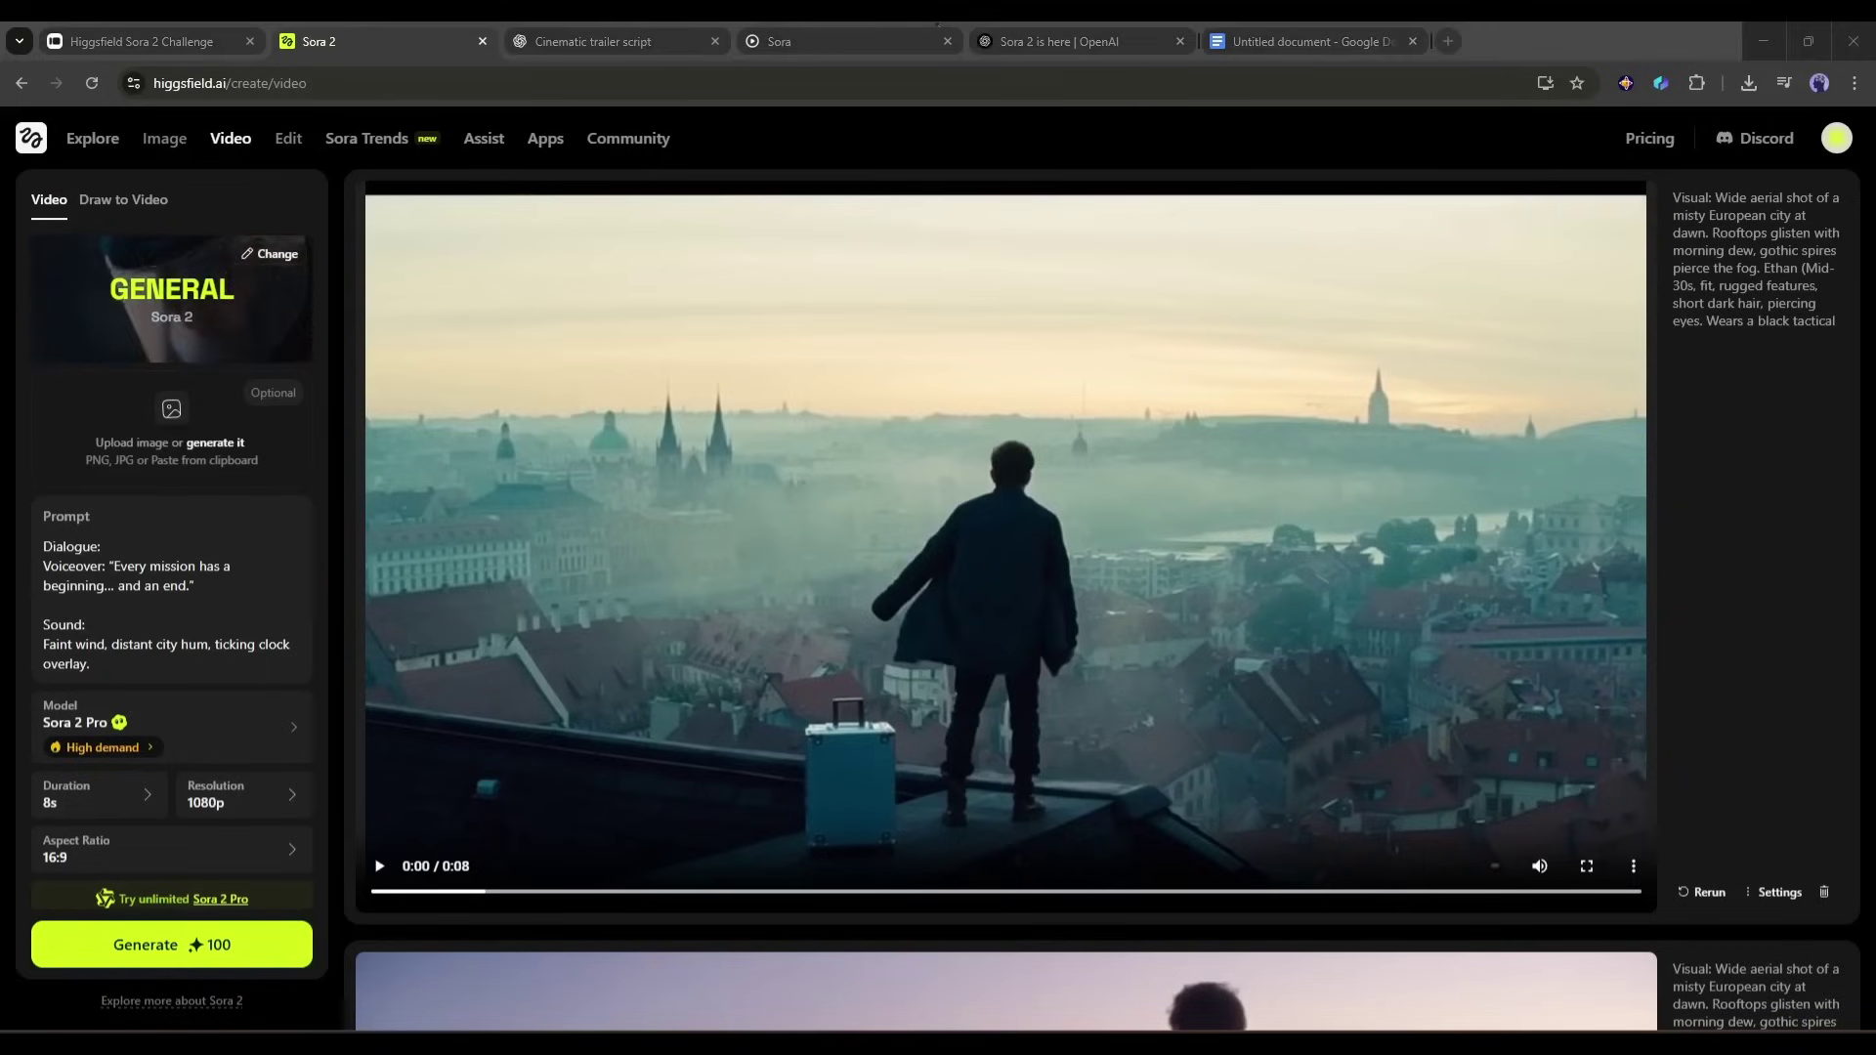
- Select the Intel Briefing scene text from the ChatGPT trailer script
left_click(593, 41)
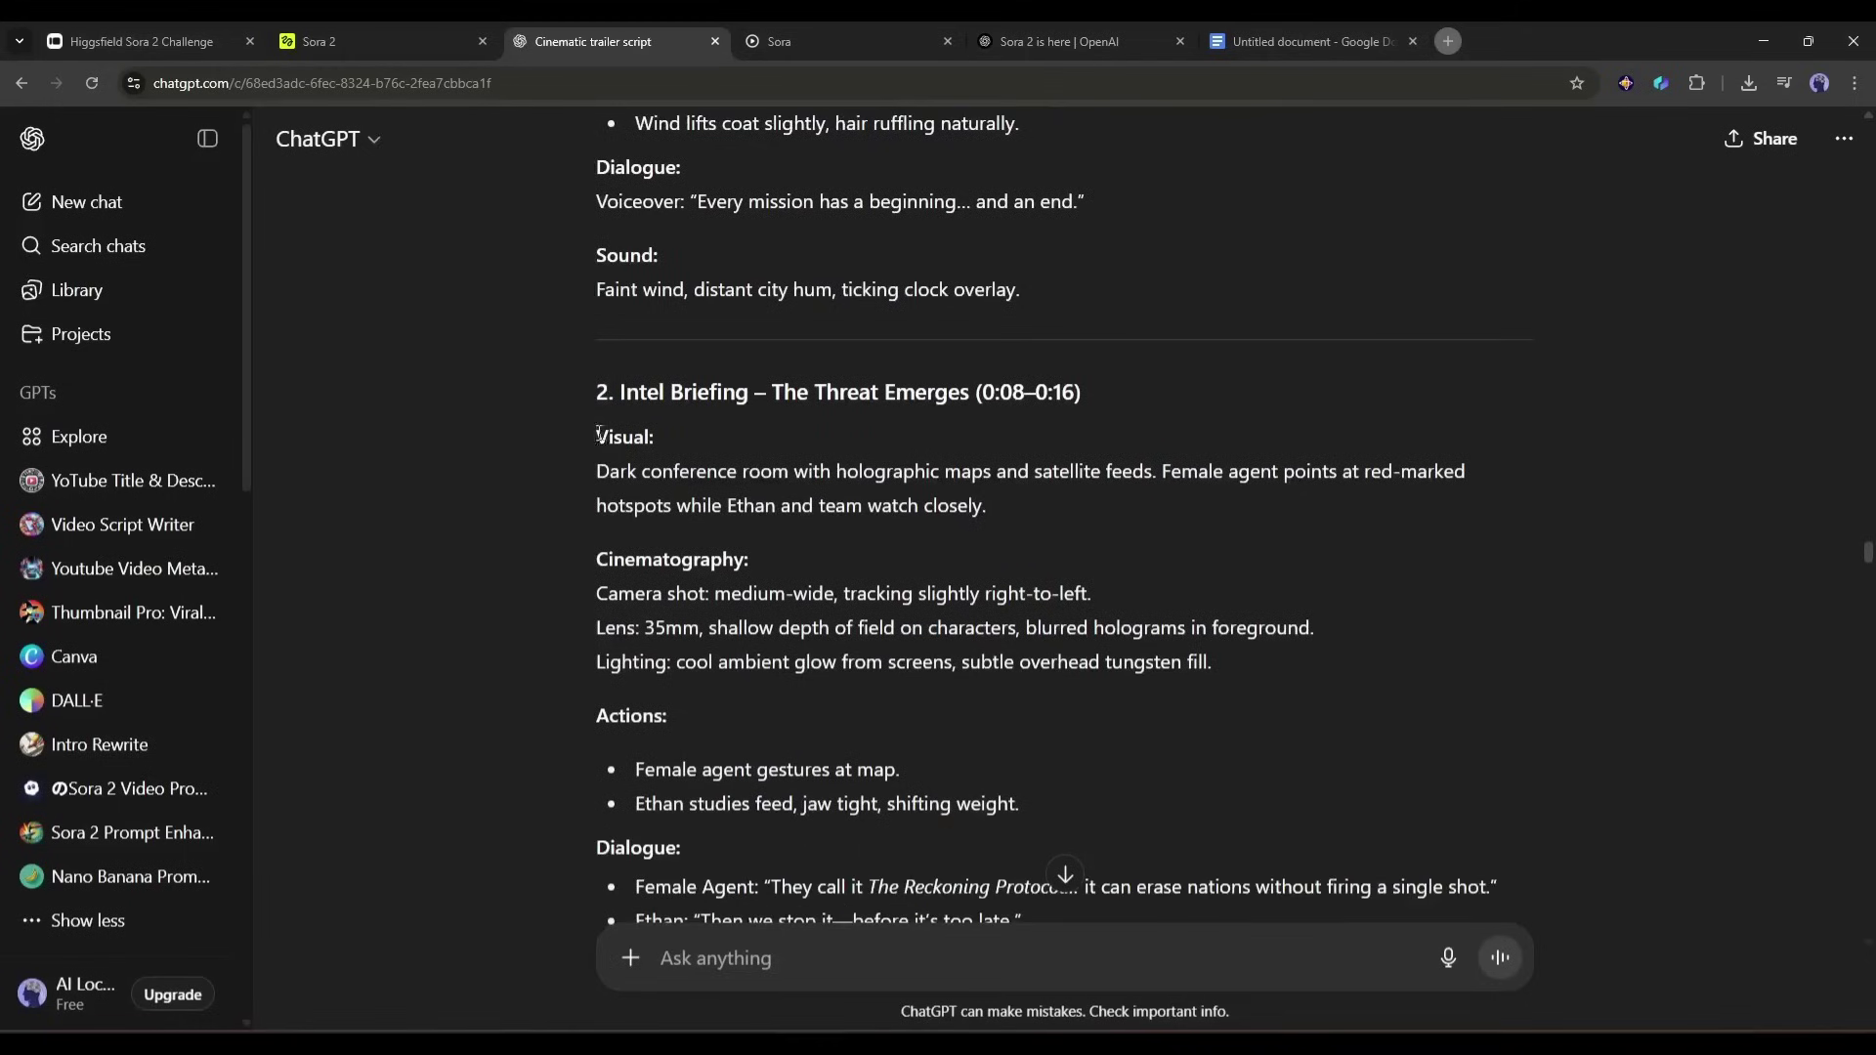
left_click_drag(598, 437, 1016, 706)
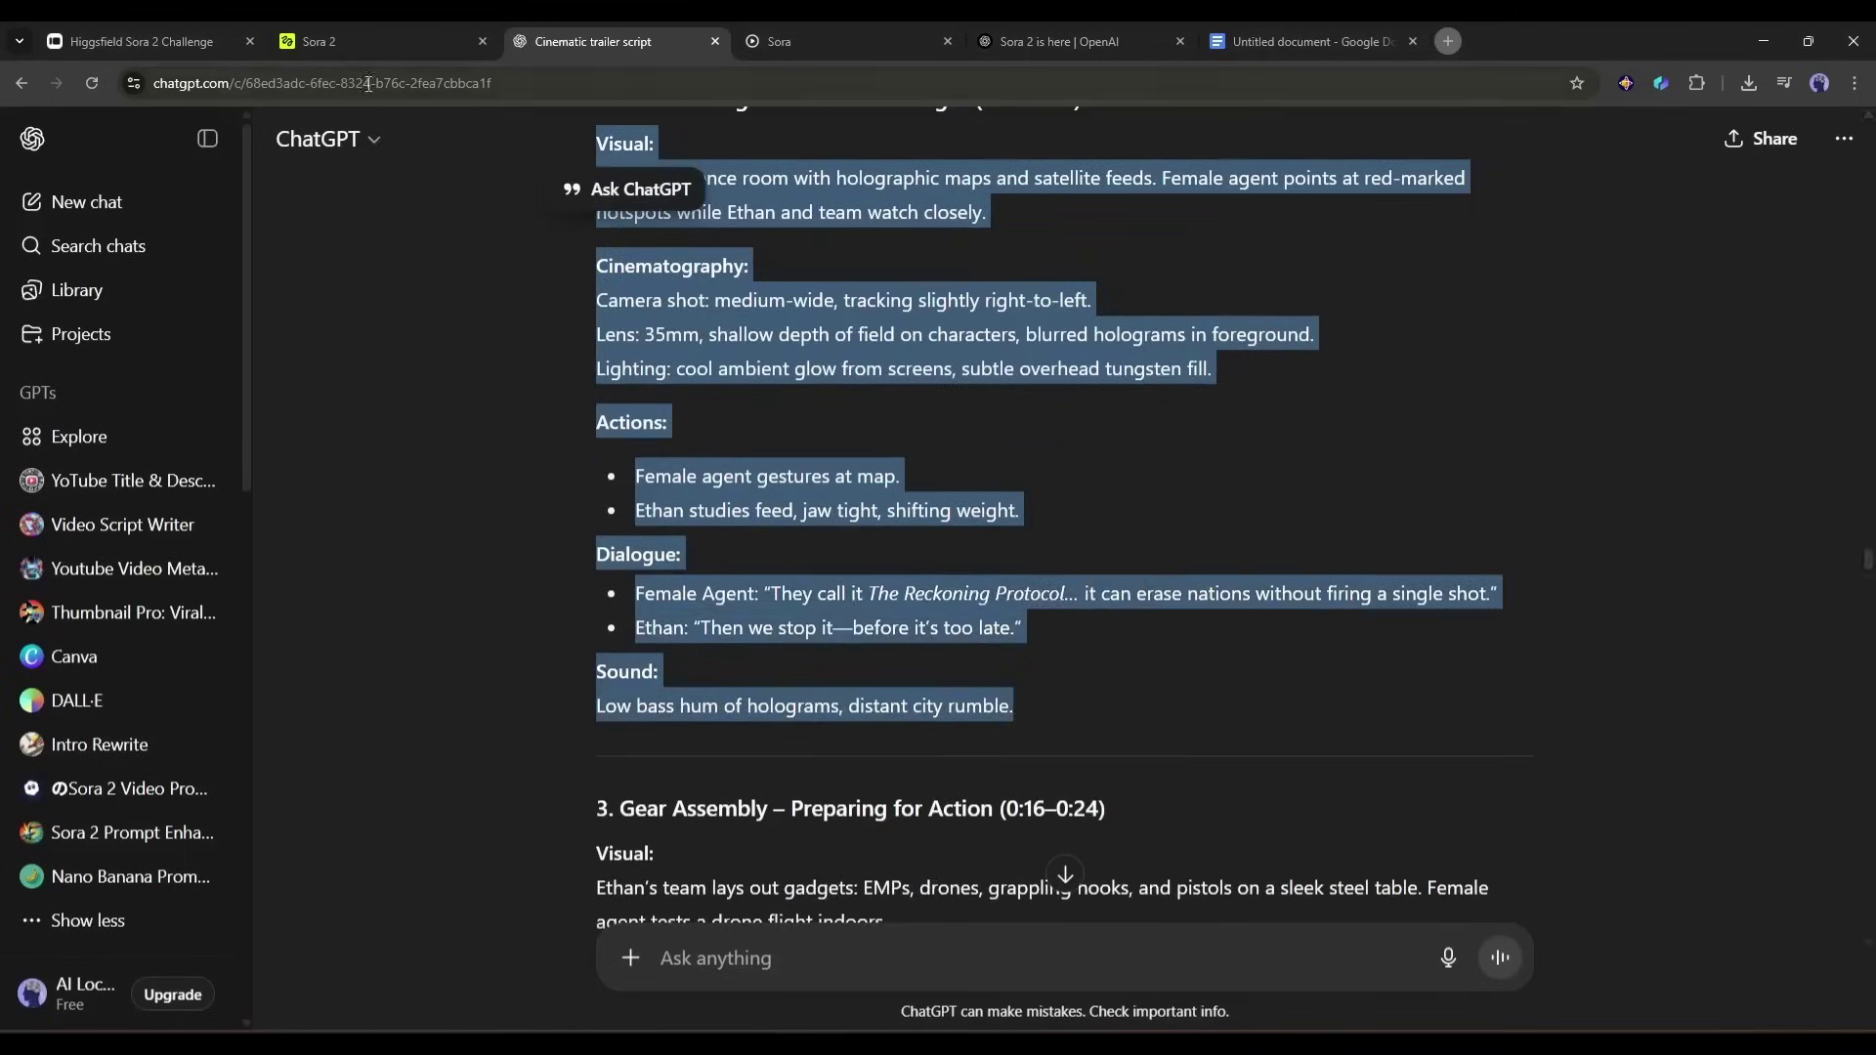
left_click(324, 41)
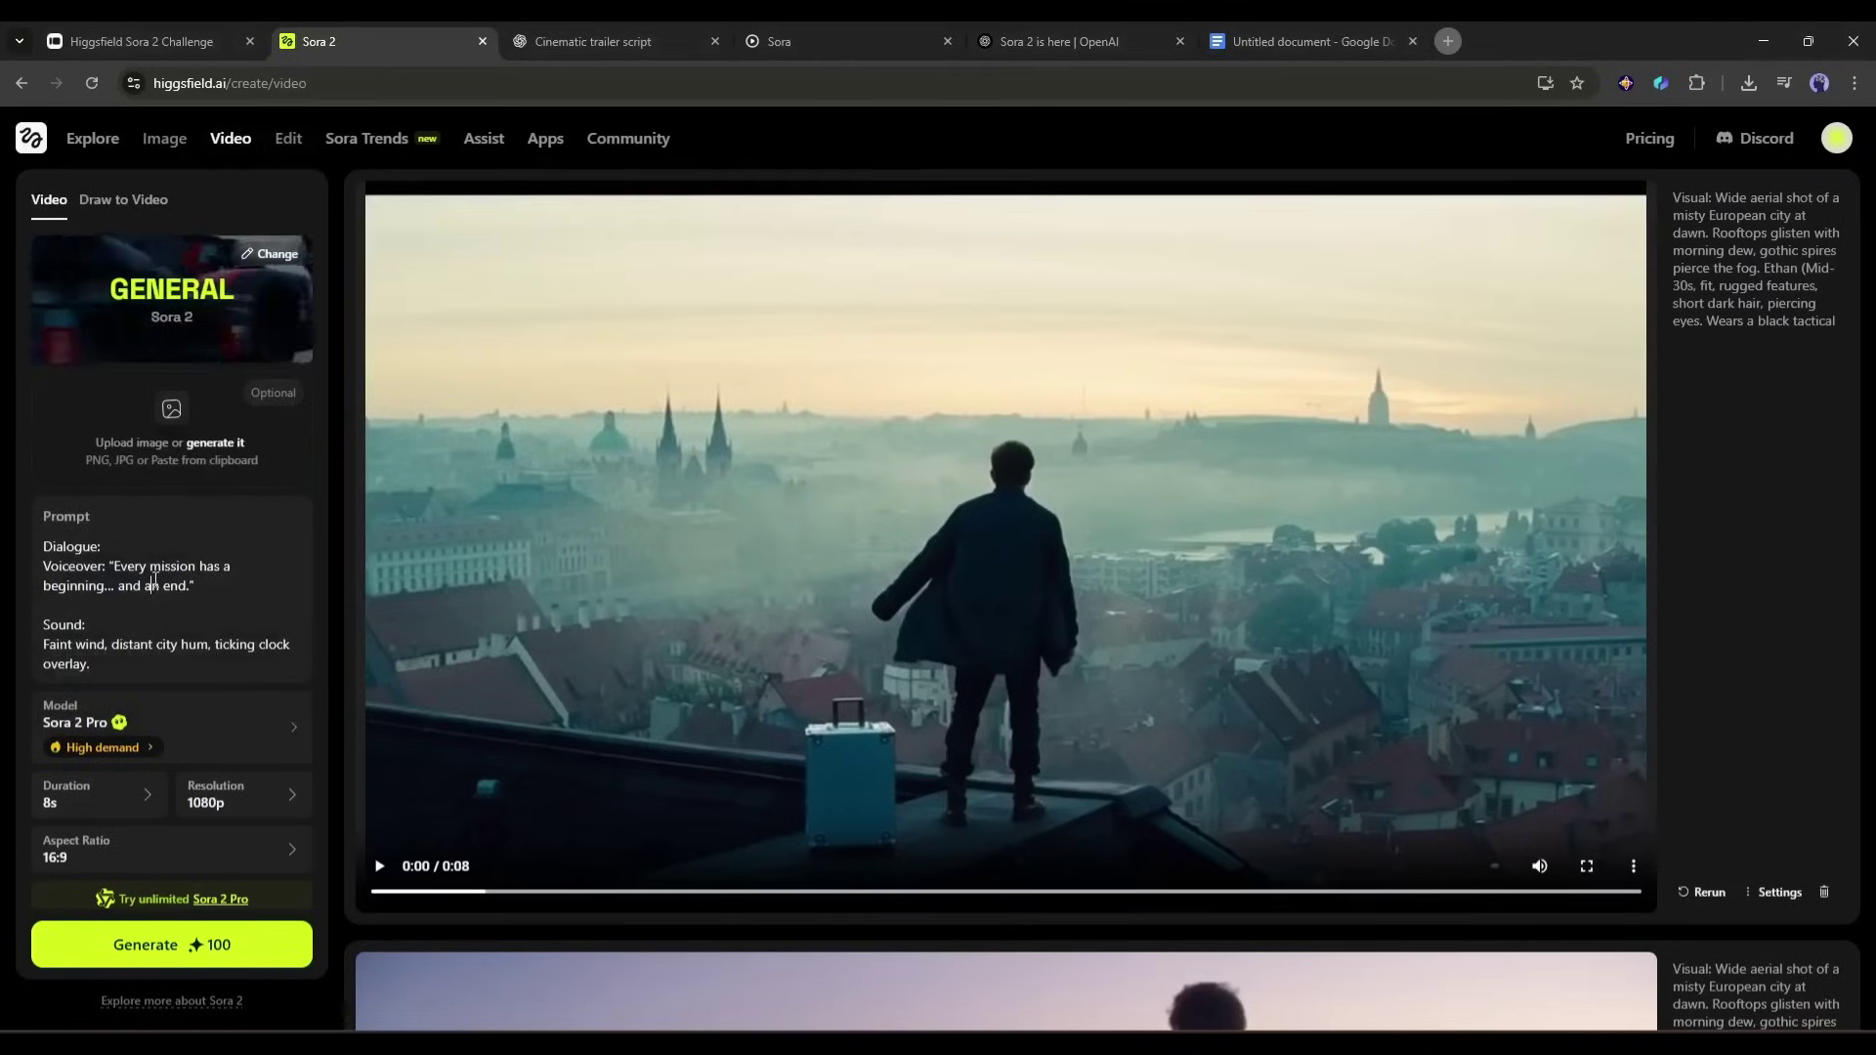
- Replace the old prompt with the briefcase-locking Intel Briefing scene text
left_click(153, 581)
key("ctrl+a")
key("BackSpace")
key("ctrl+v")
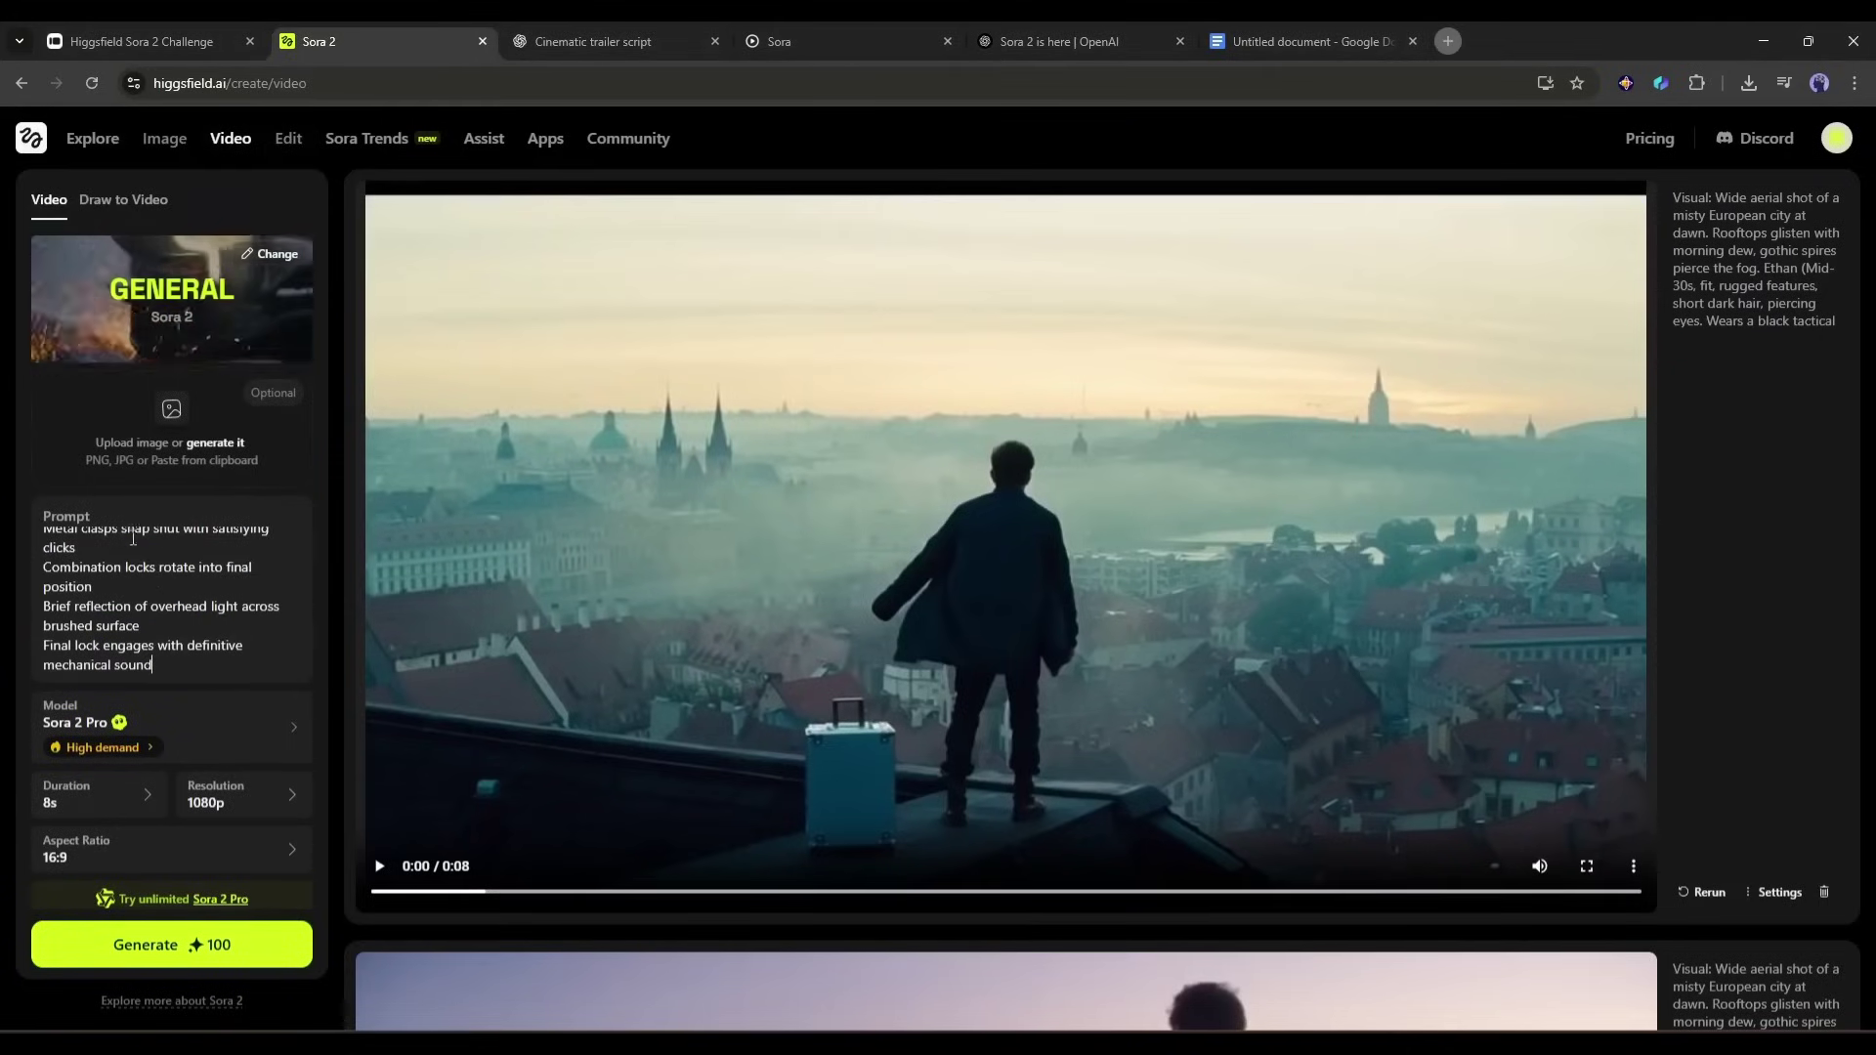
- Set the clip length to 8 seconds and generate the briefcase clip
scroll(141, 848, "down", 1)
left_click(93, 772)
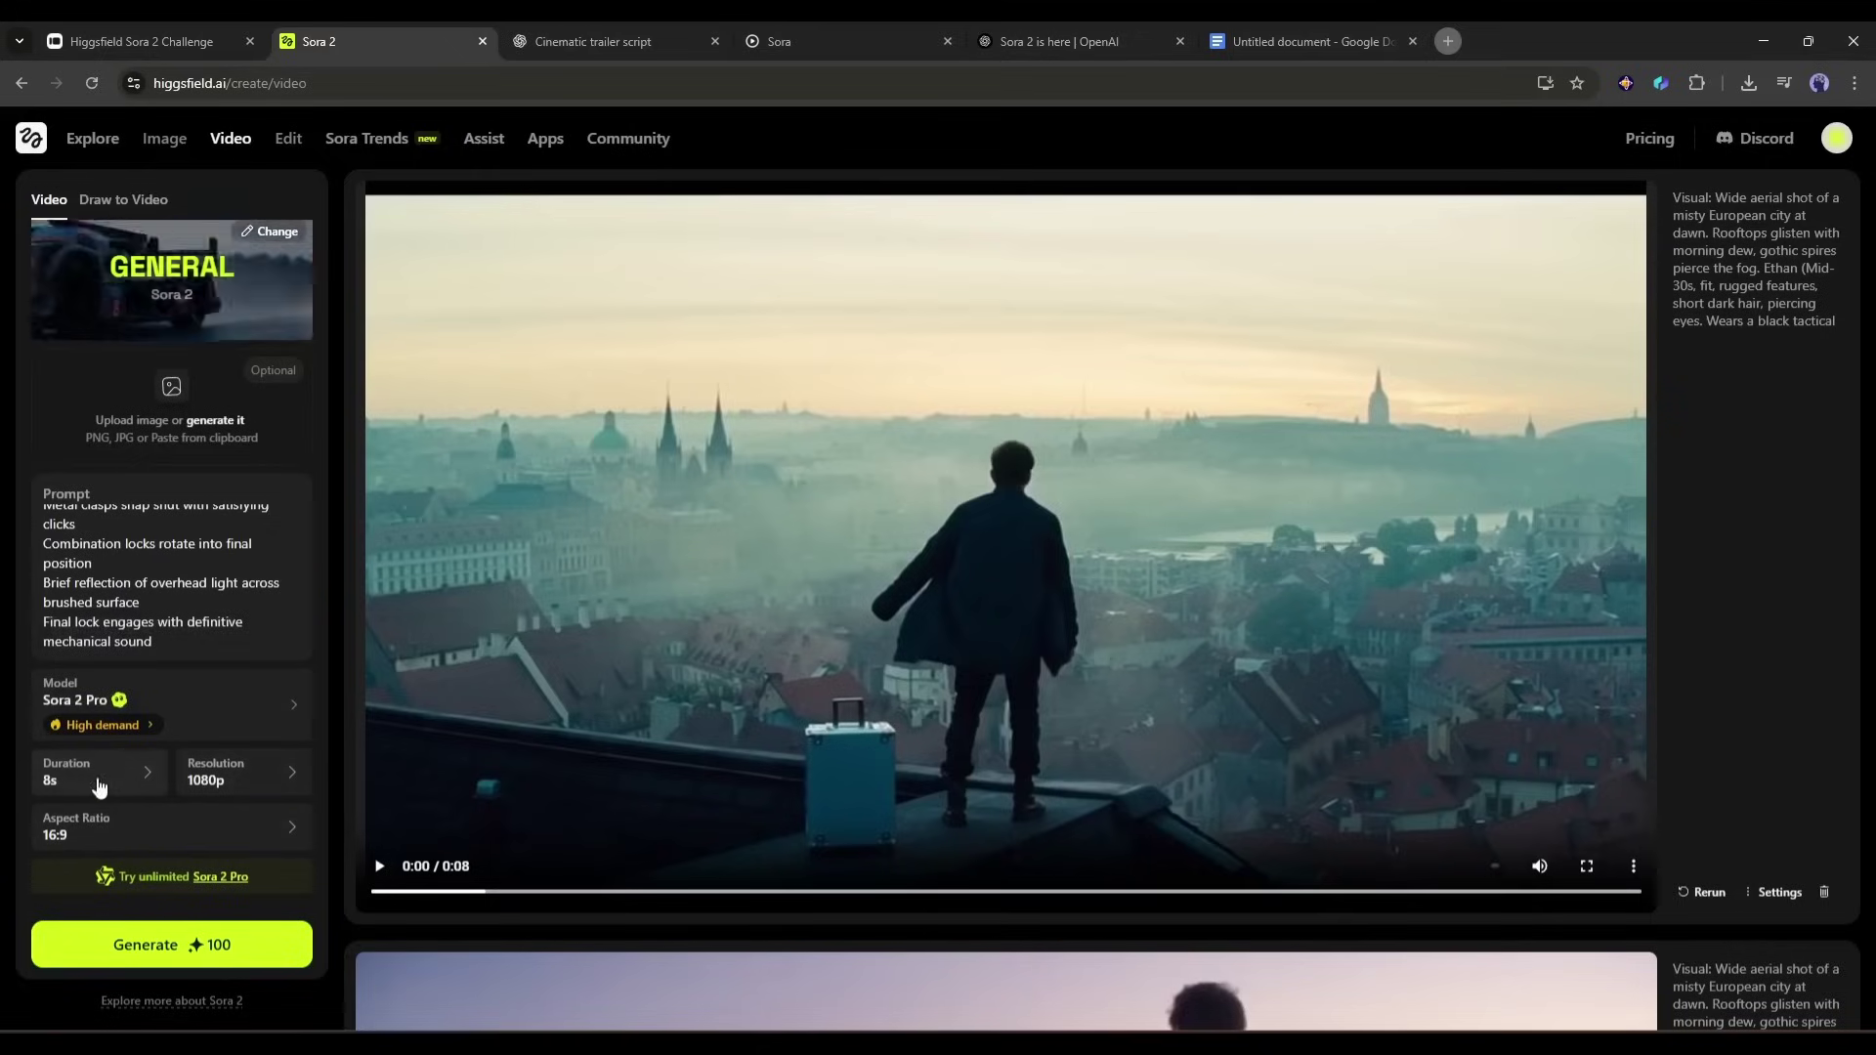
left_click(147, 943)
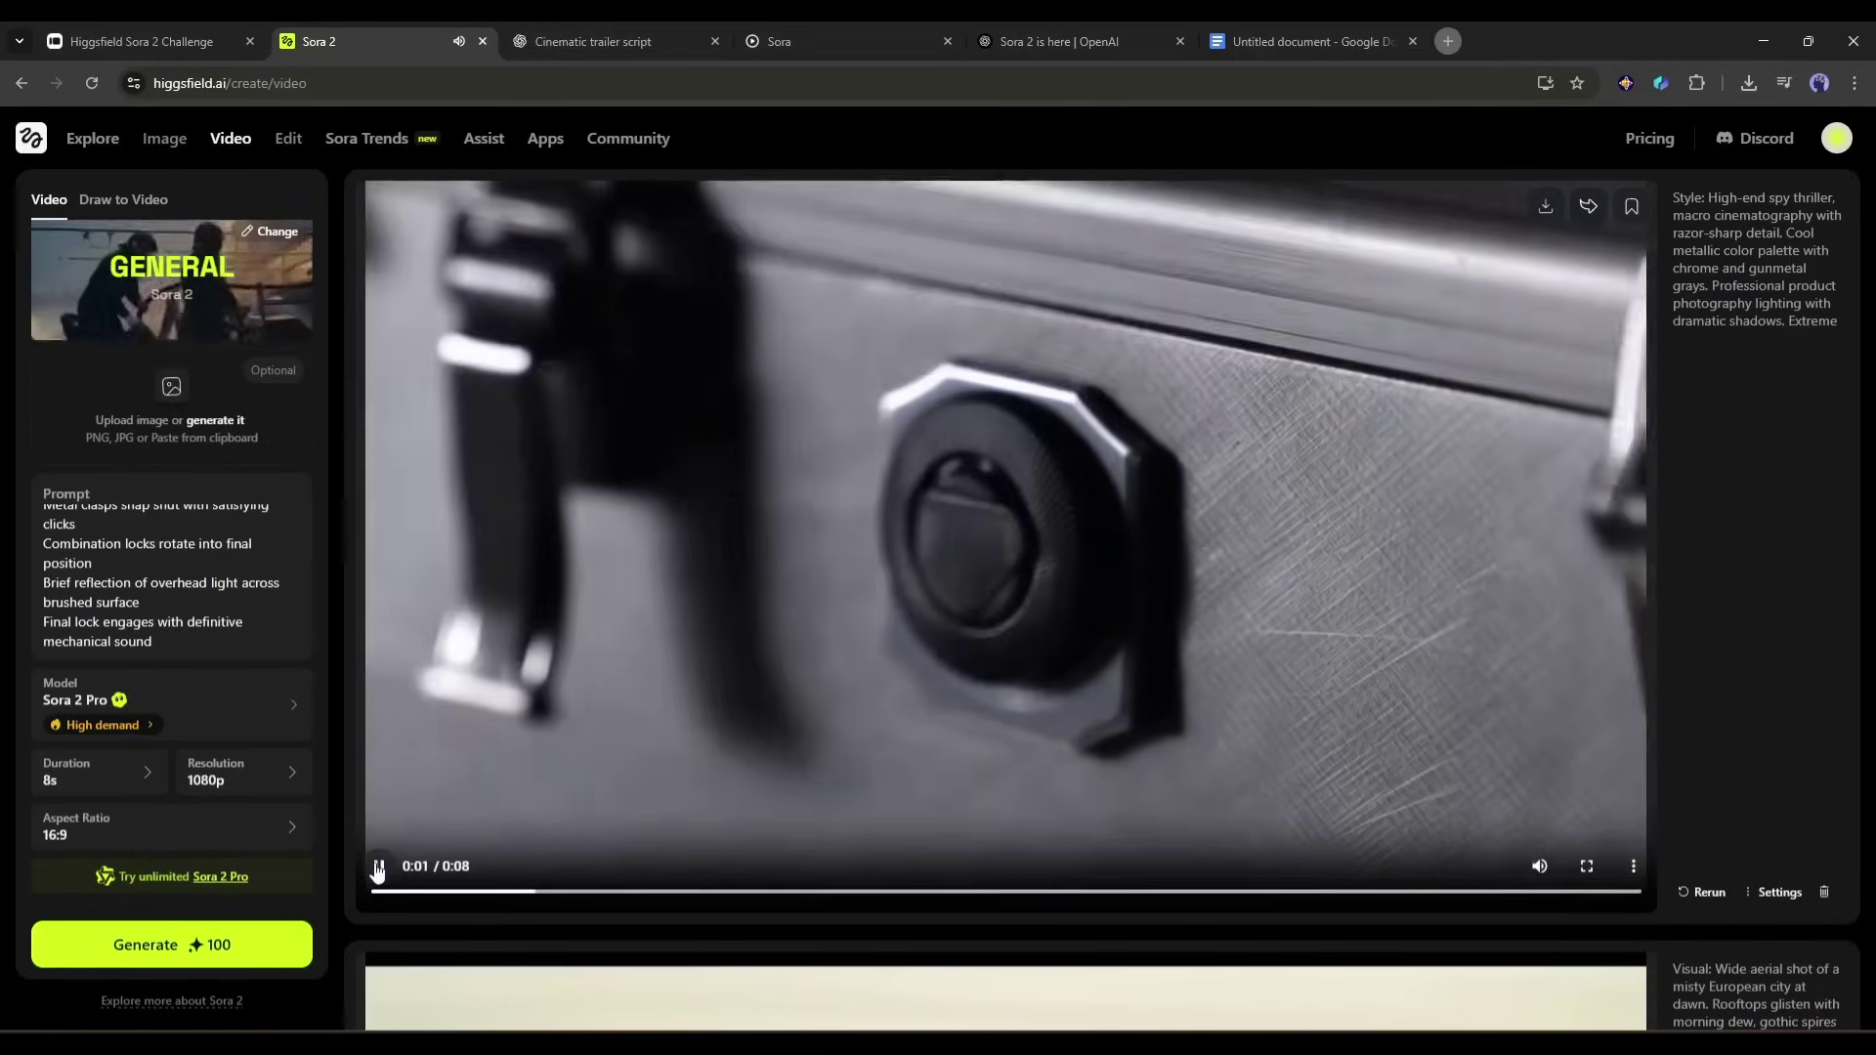
- Paste the next scene's text from the ChatGPT script into the Sora 2 prompt
left_click(593, 41)
scroll(707, 391, "up", 4)
scroll(706, 398, "down", 2)
scroll(707, 397, "down", 5)
left_click_drag(596, 498, 775, 859)
scroll(745, 667, "up", 4)
left_click(307, 44)
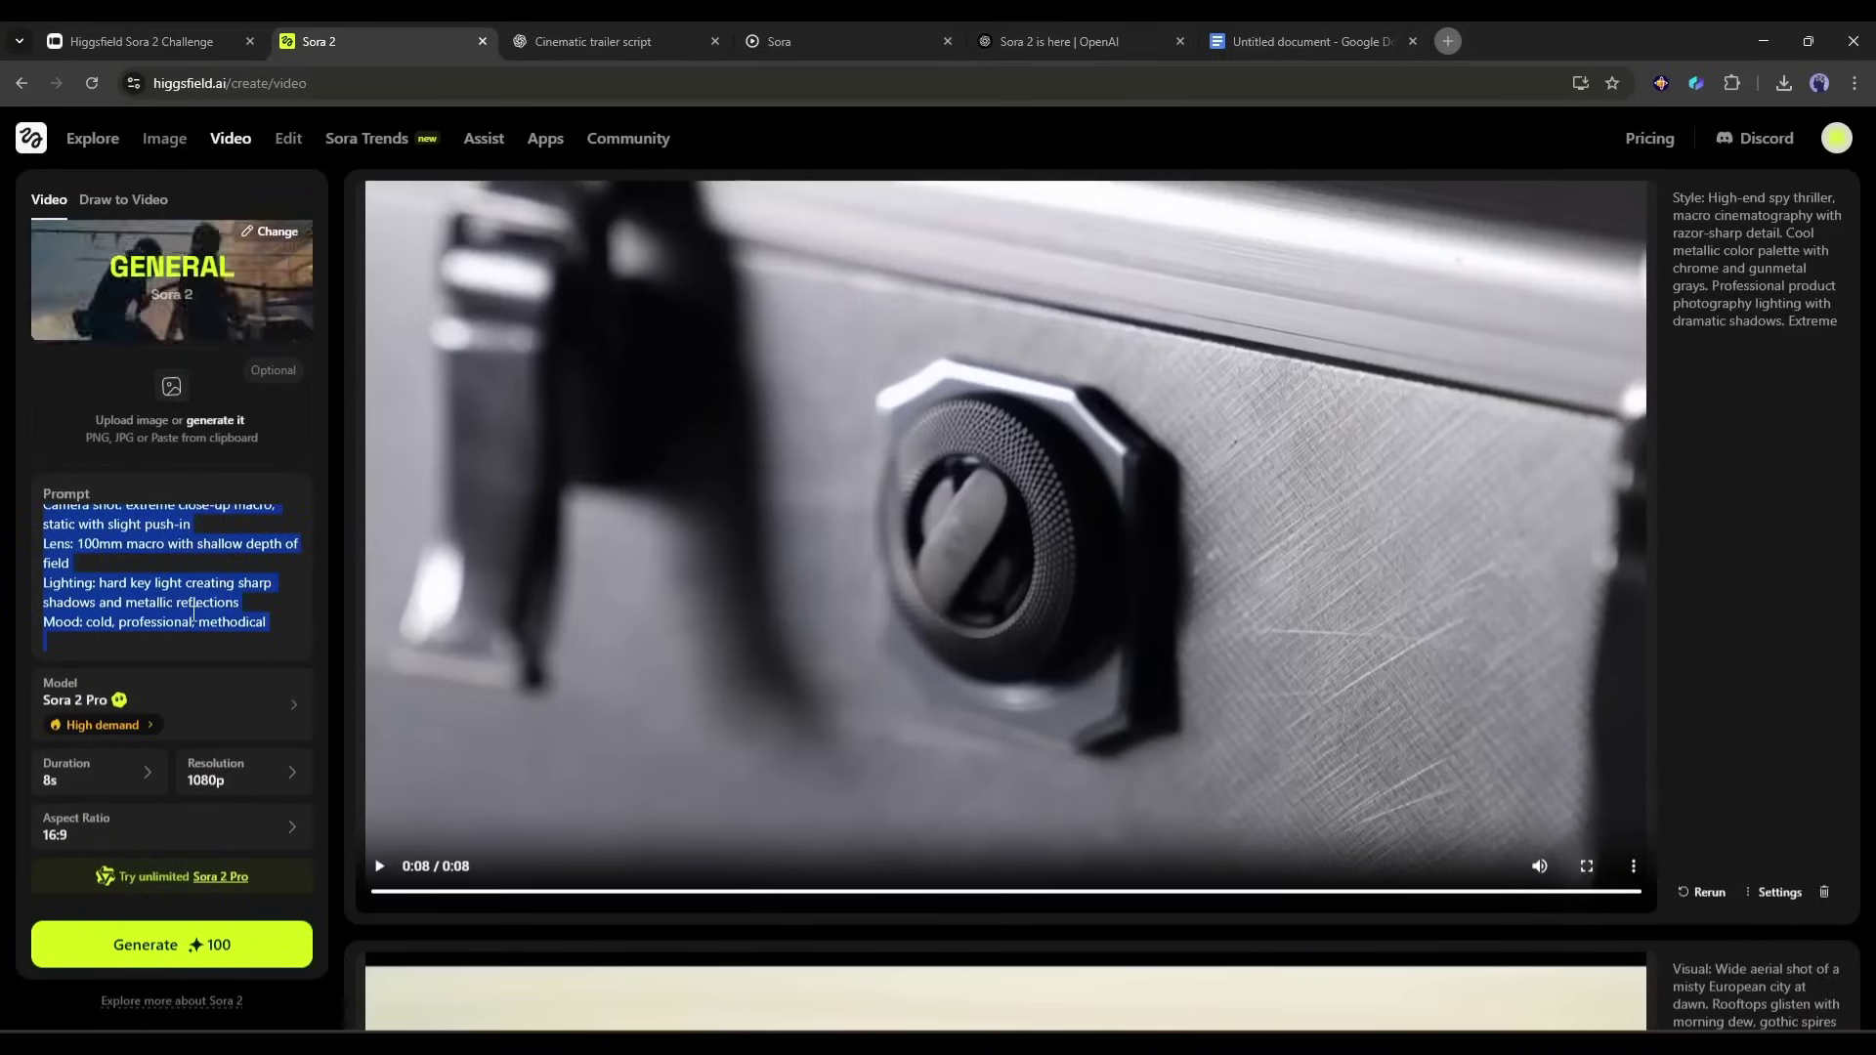
key("ctrl+v")
- Set the clip length to 12 seconds and generate the new scene clip
left_click(103, 810)
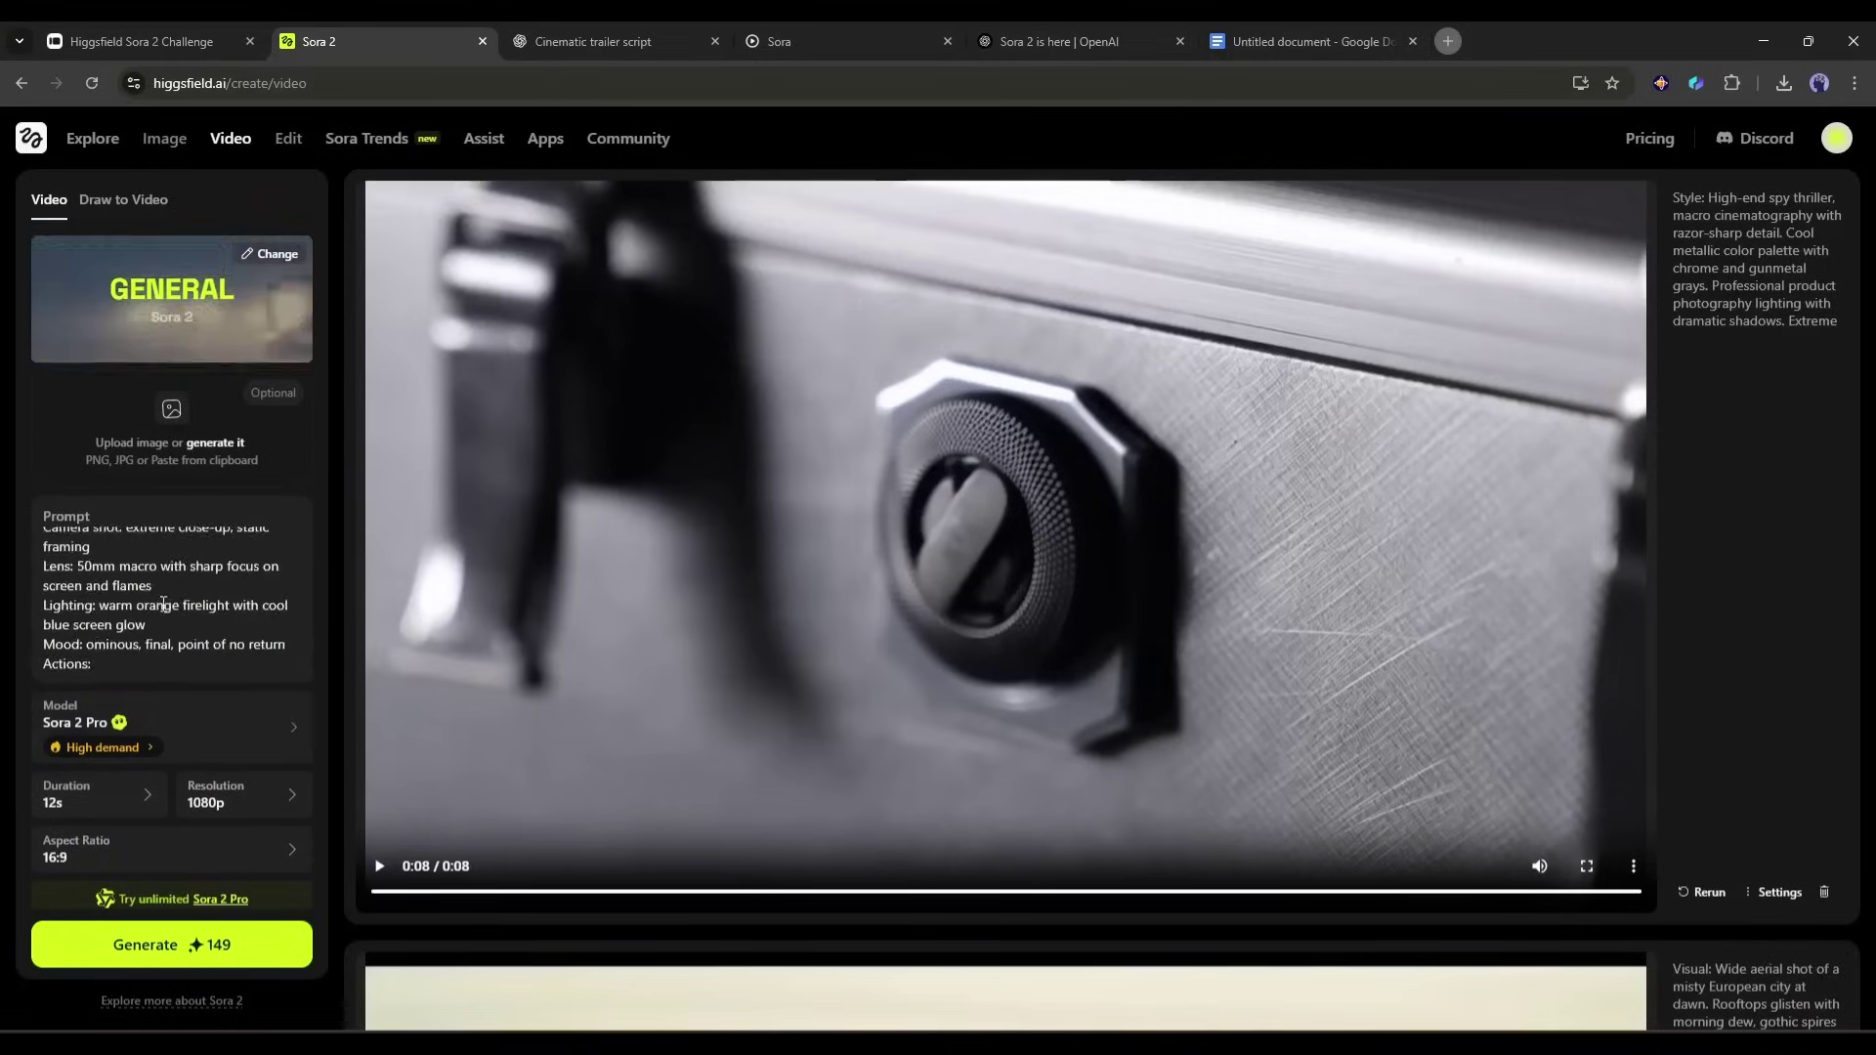
left_click(102, 759)
left_click(171, 944)
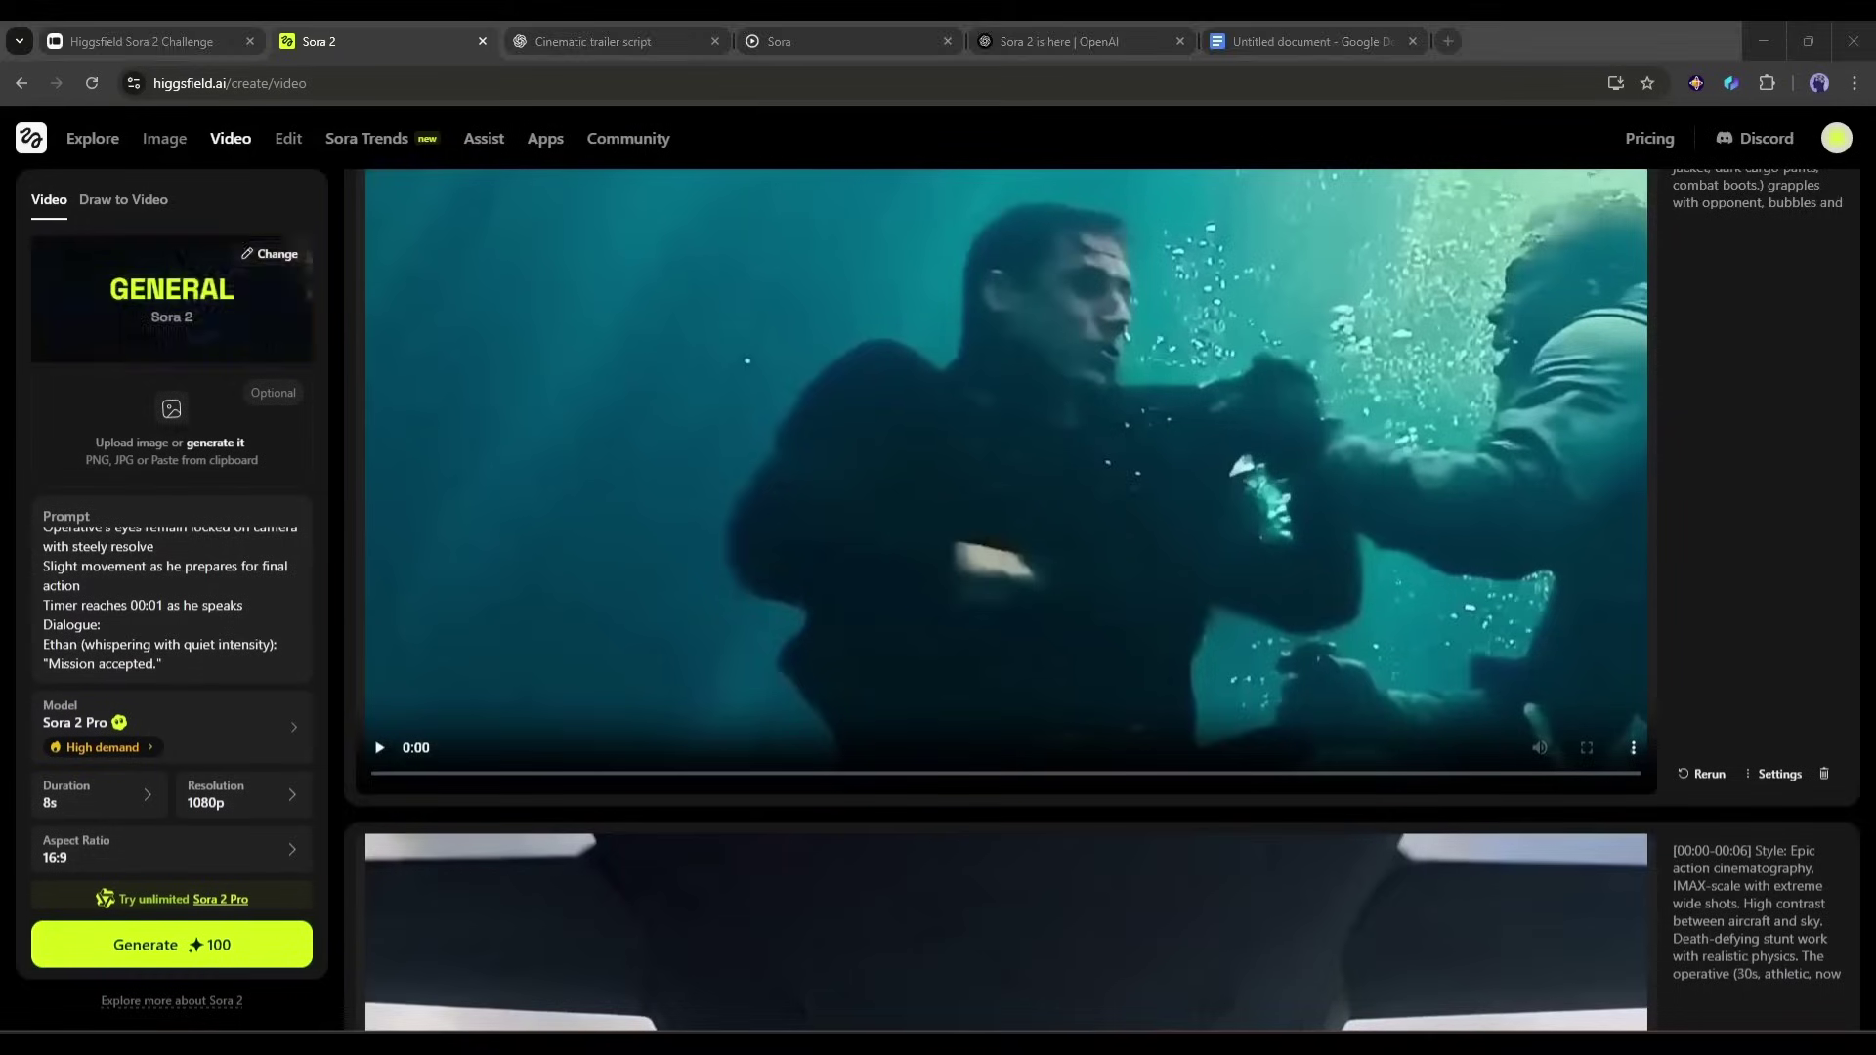
- Scroll the feed reviewing the gunpoint, train-roof, rooftop and underwater fight clips
scroll(909, 518, "up", 15)
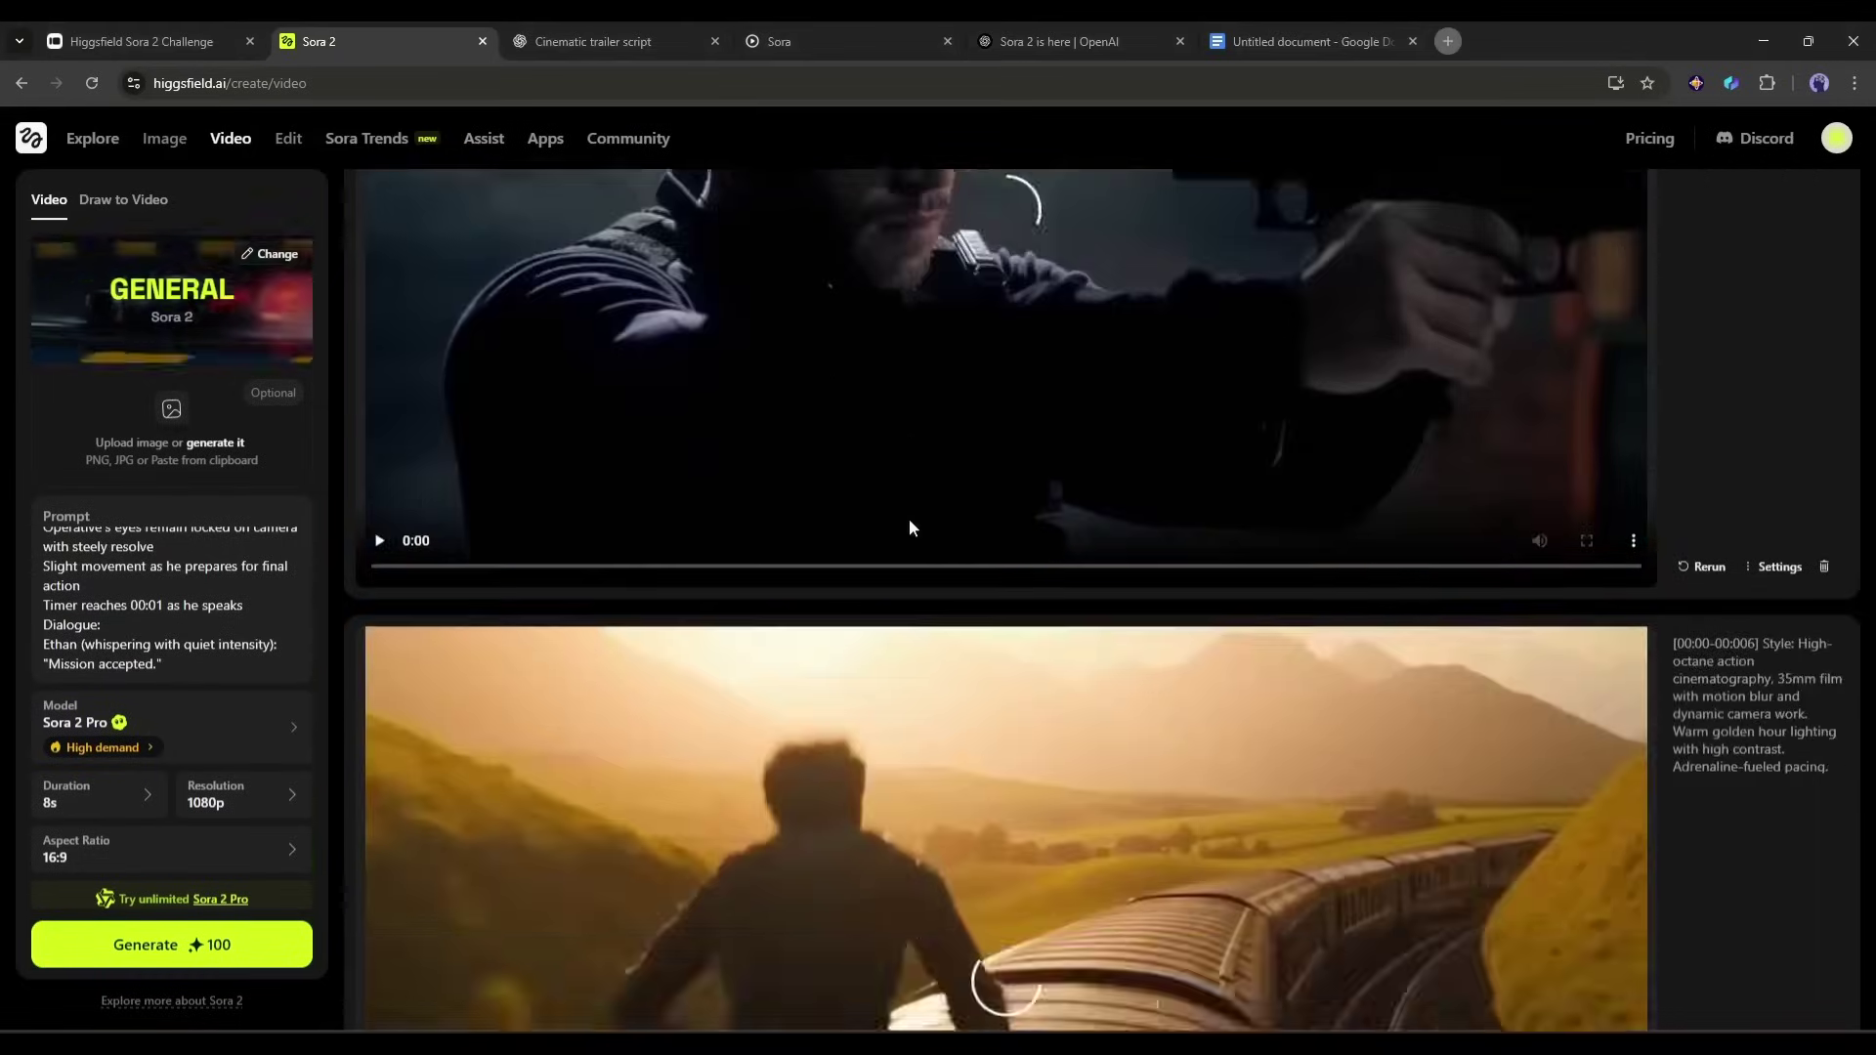
scroll(912, 508, "down", 5)
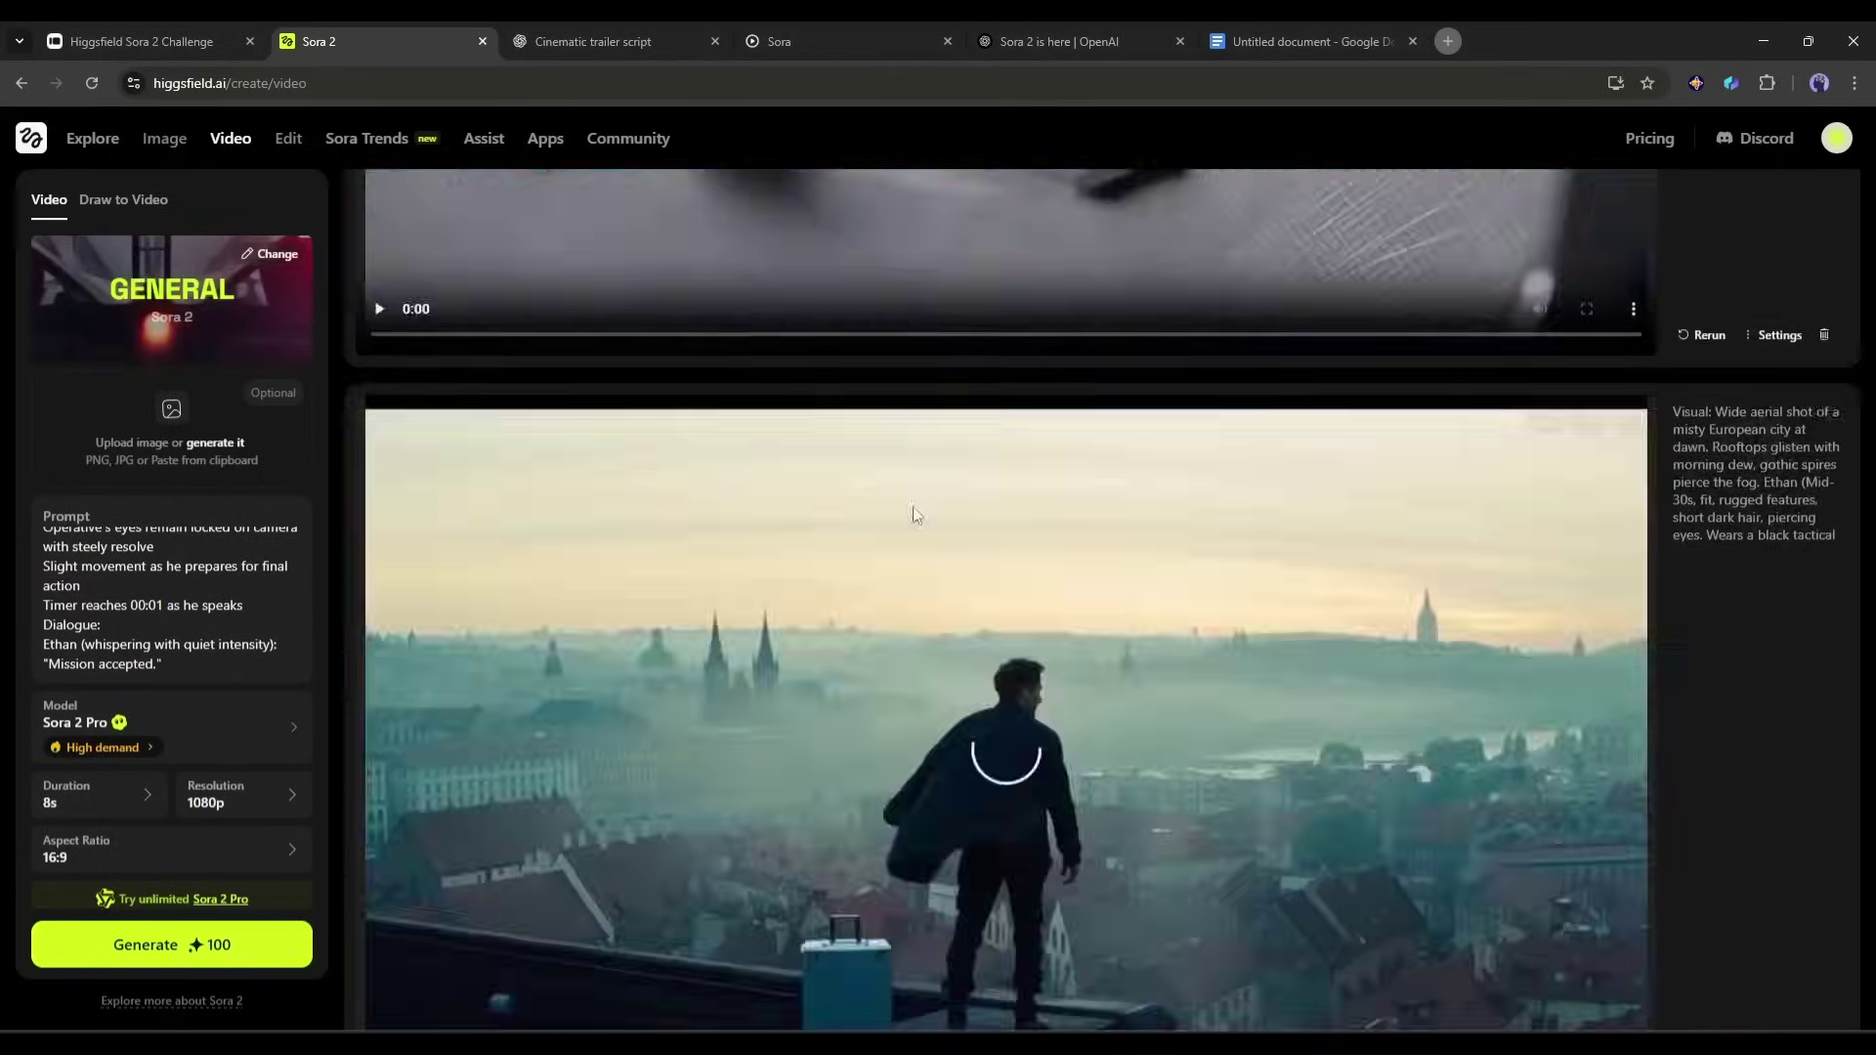
scroll(913, 508, "up", 10)
scroll(914, 508, "down", 15)
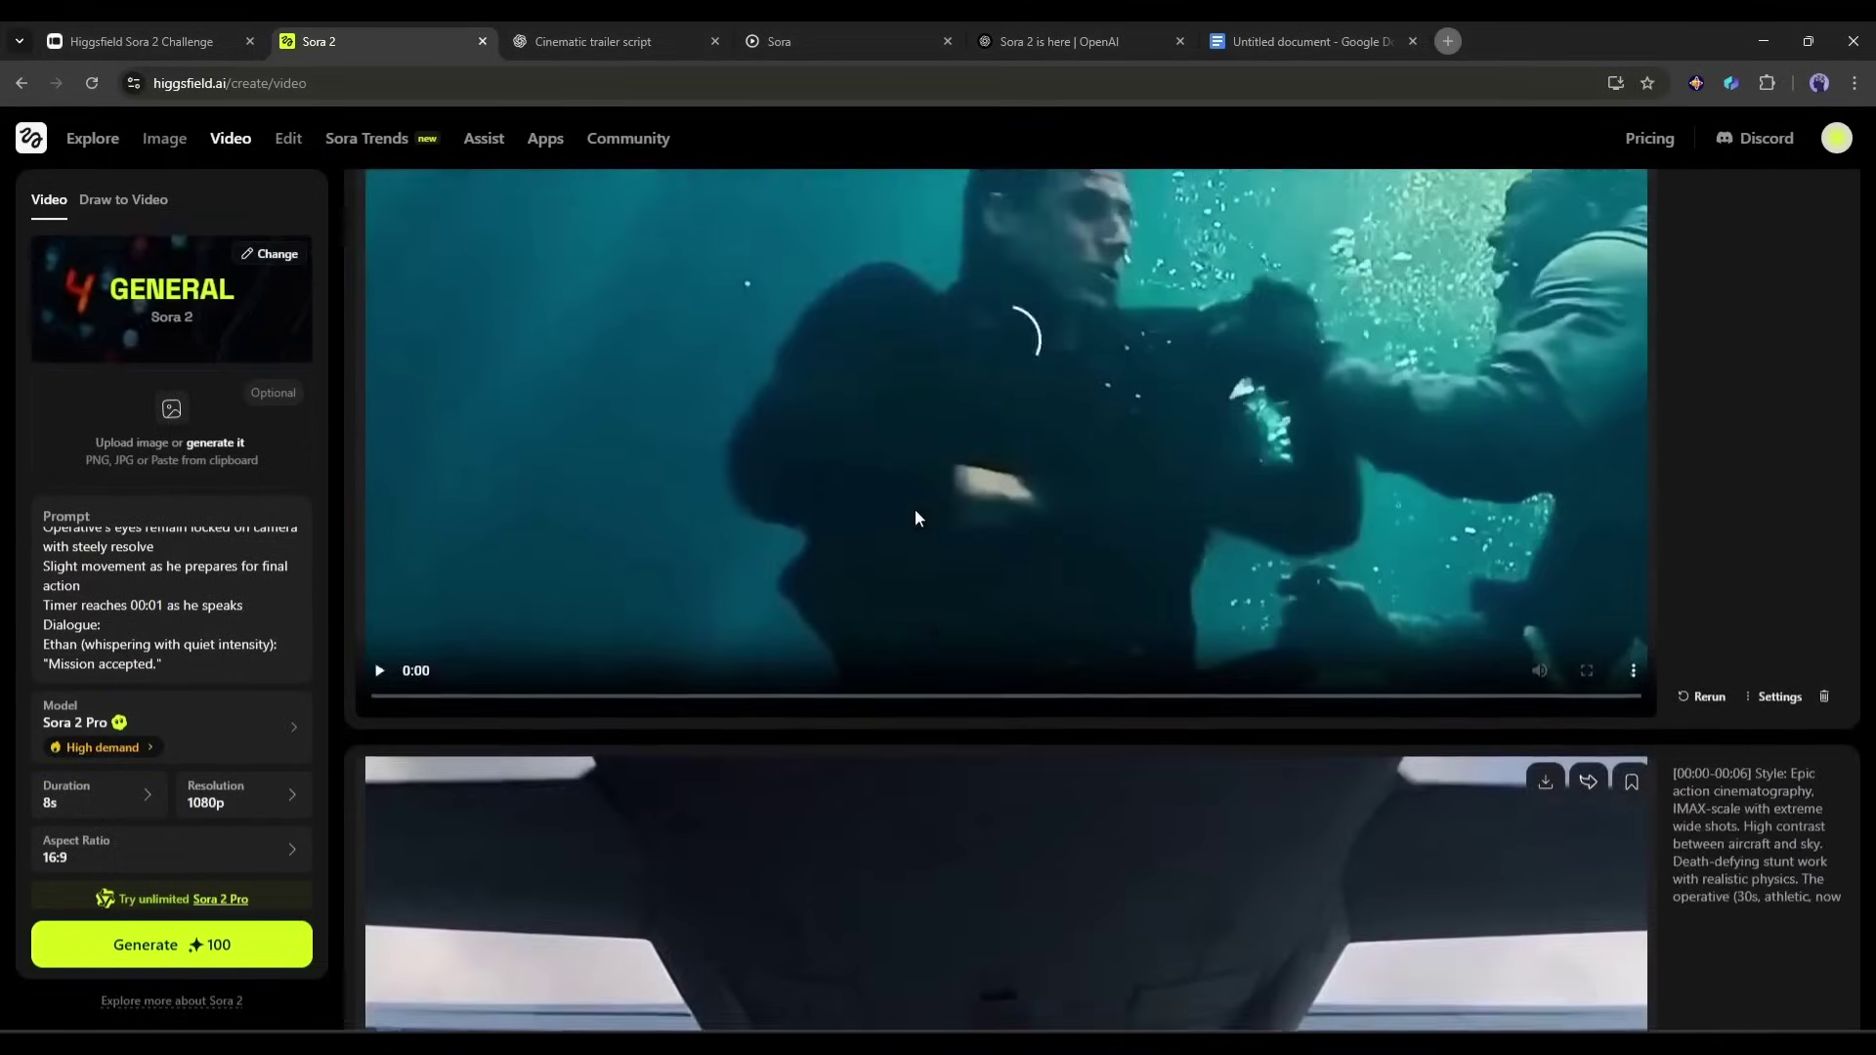
scroll(914, 508, "up", 2)
scroll(922, 538, "down", 2)
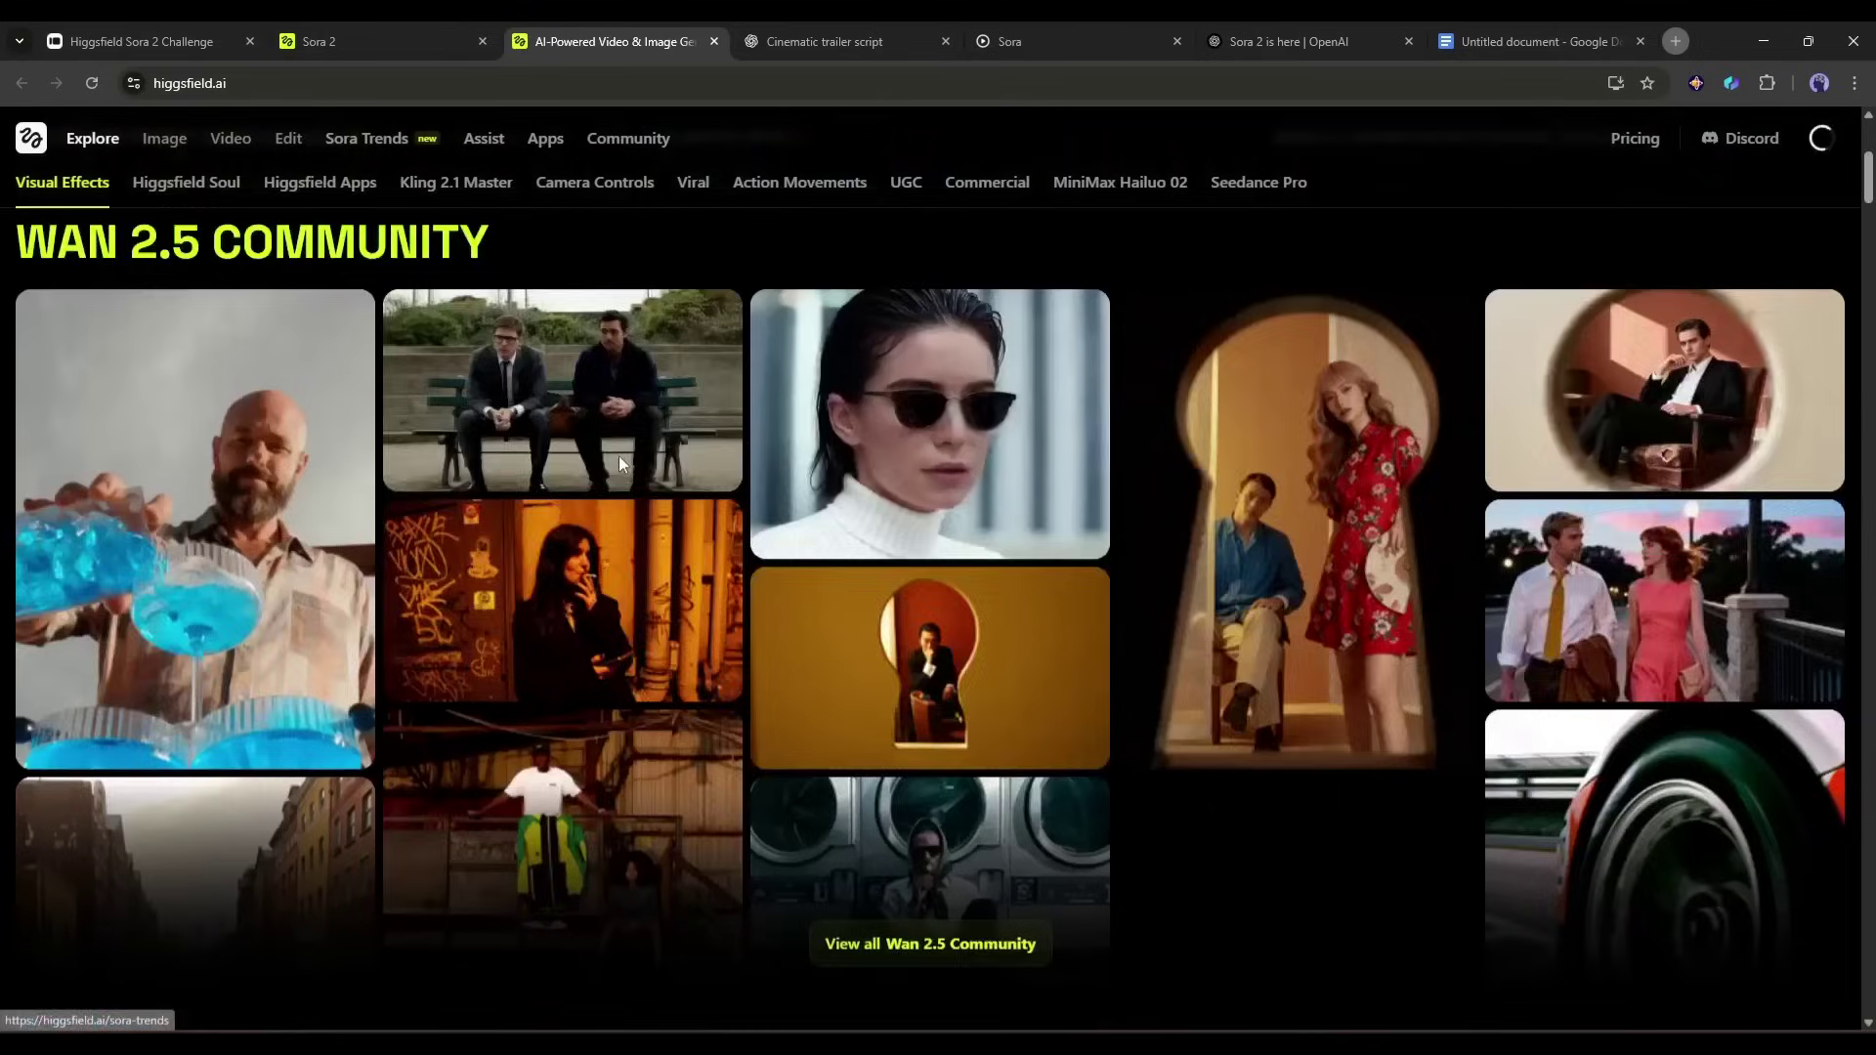
scroll(594, 474, "down", 10)
scroll(491, 527, "up", 20)
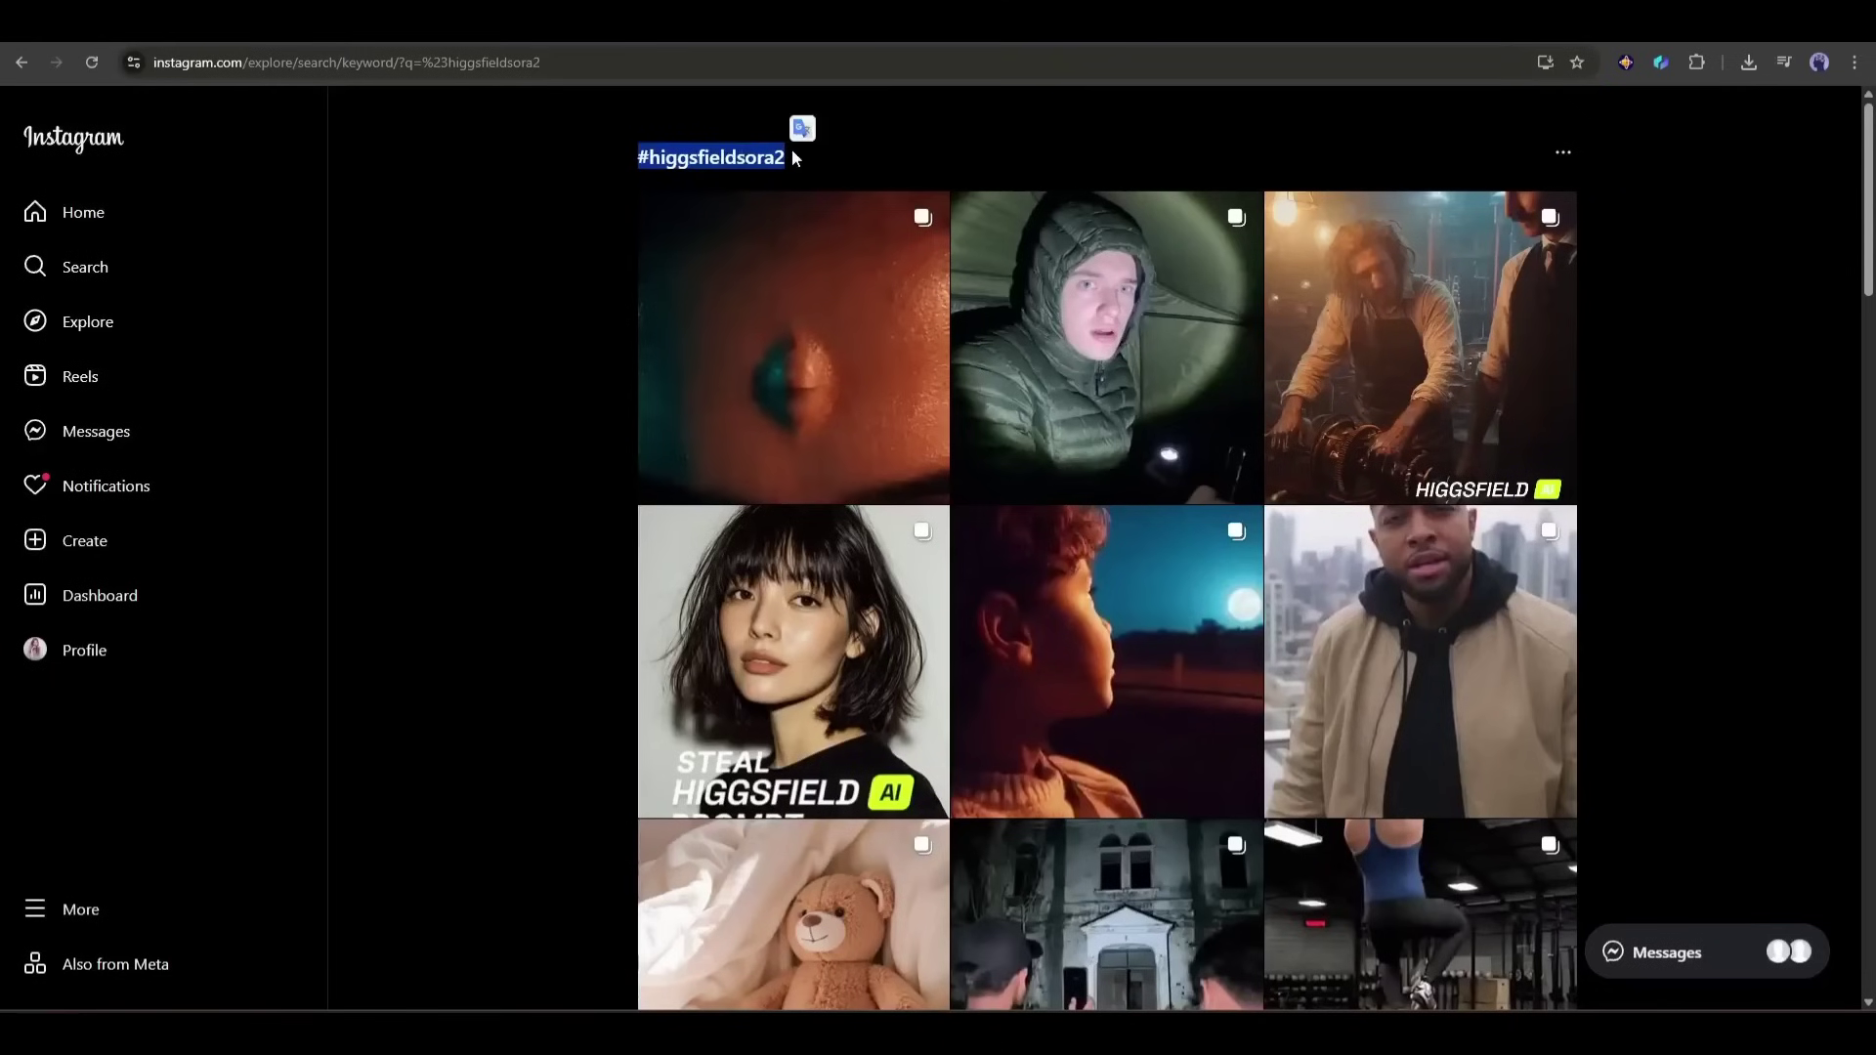
- Browse the #higgsfieldsora2 tagged posts grid, then bring up Instagram search
scroll(766, 293, "down", 9)
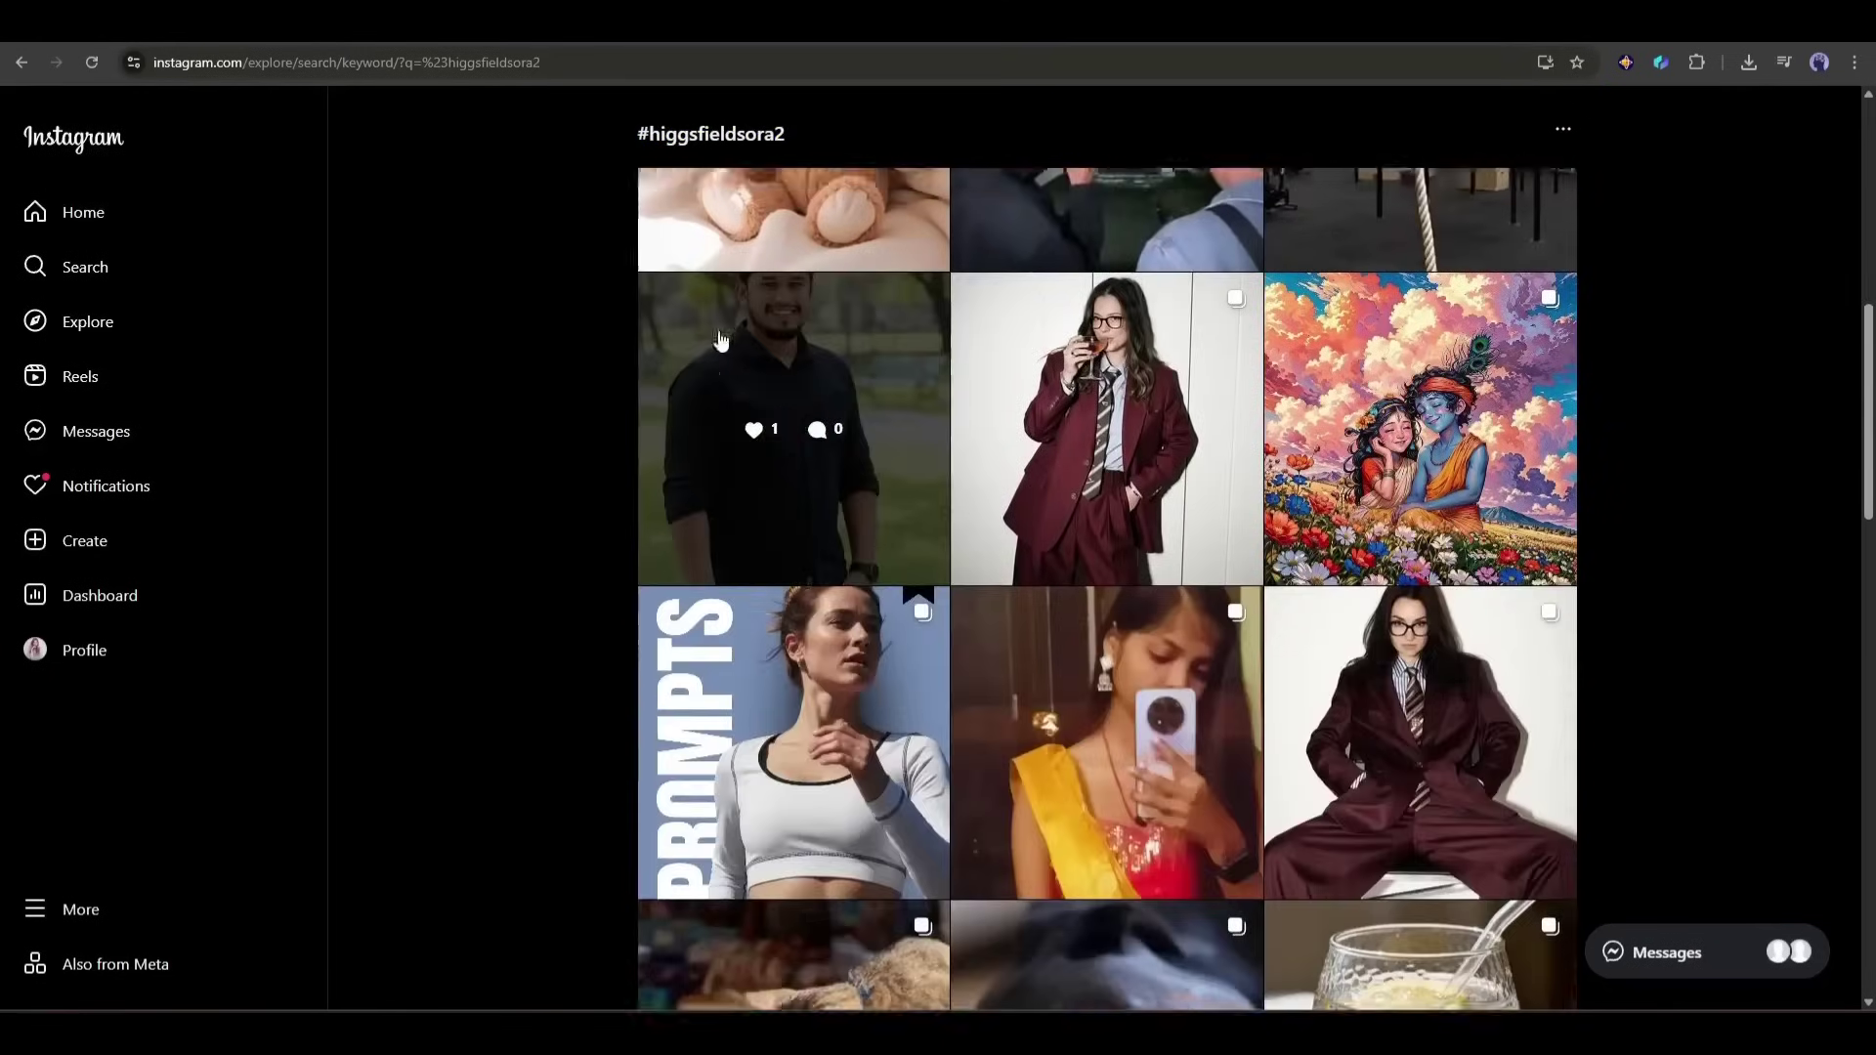
scroll(860, 625, "down", 13)
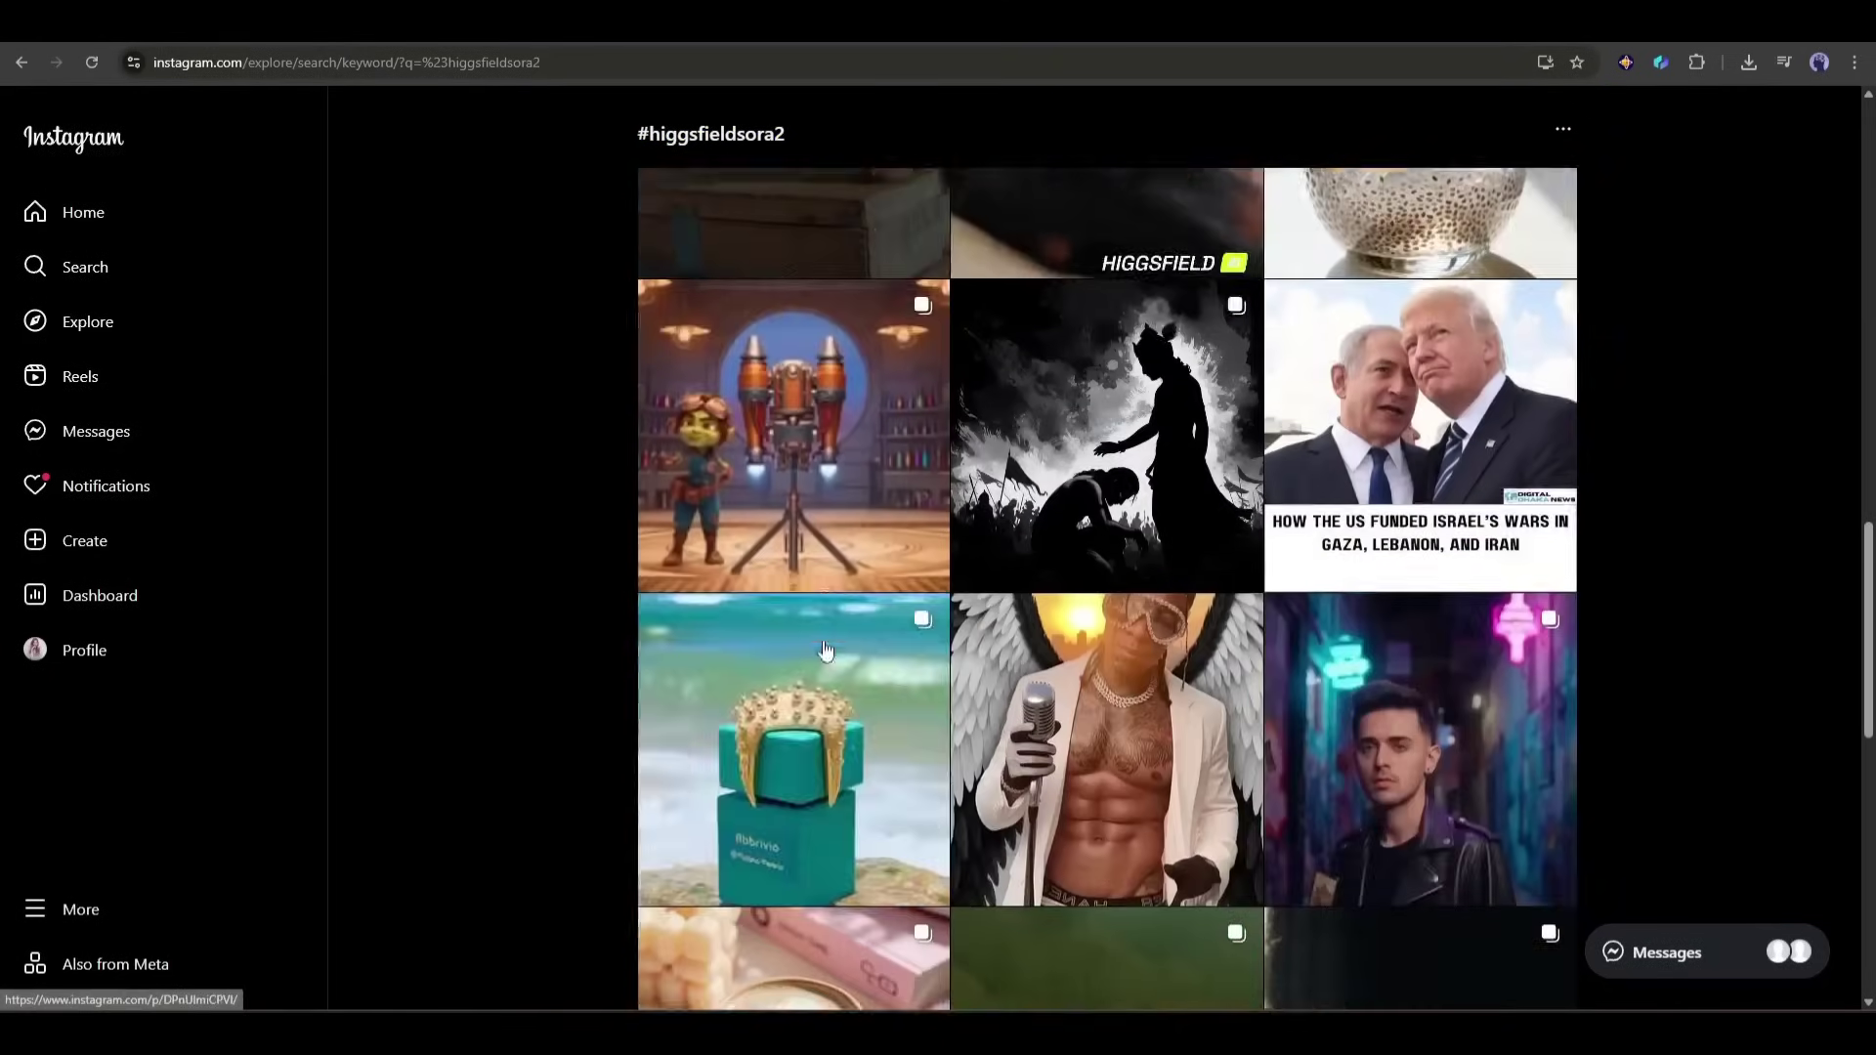
scroll(836, 606, "up", 20)
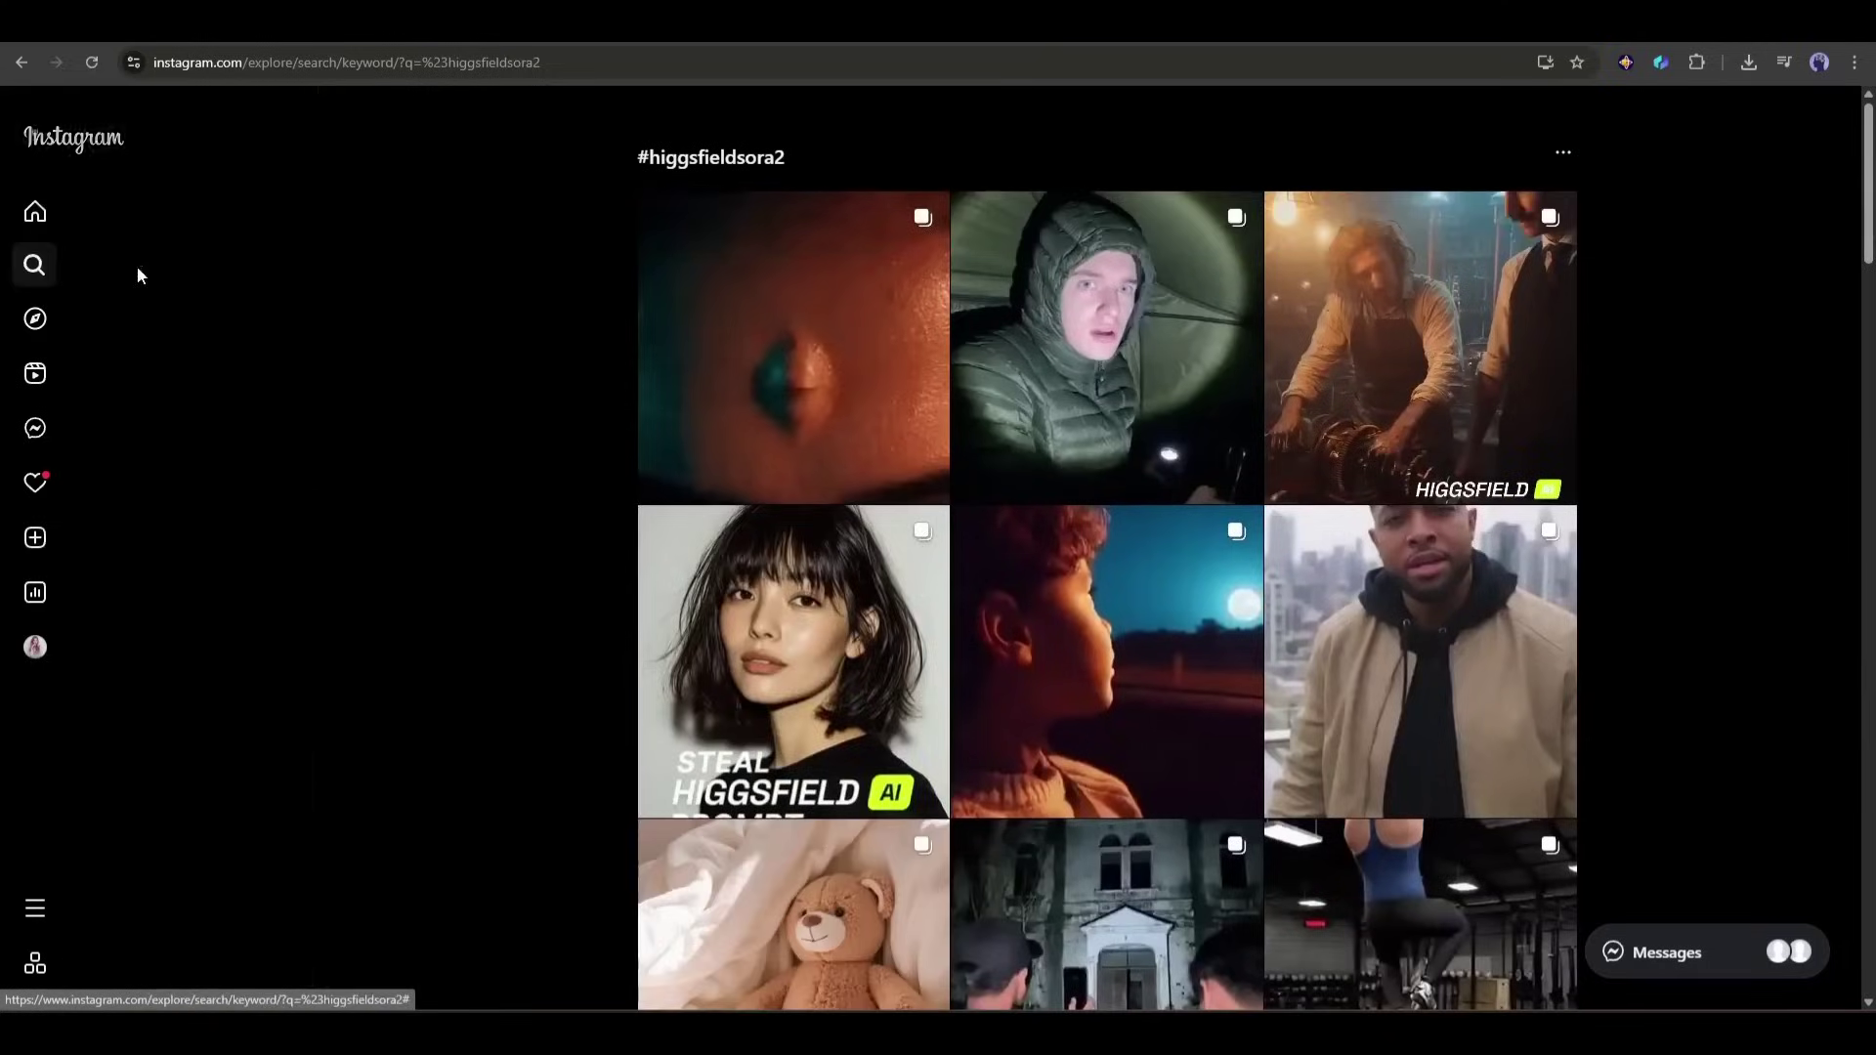
left_click(138, 268)
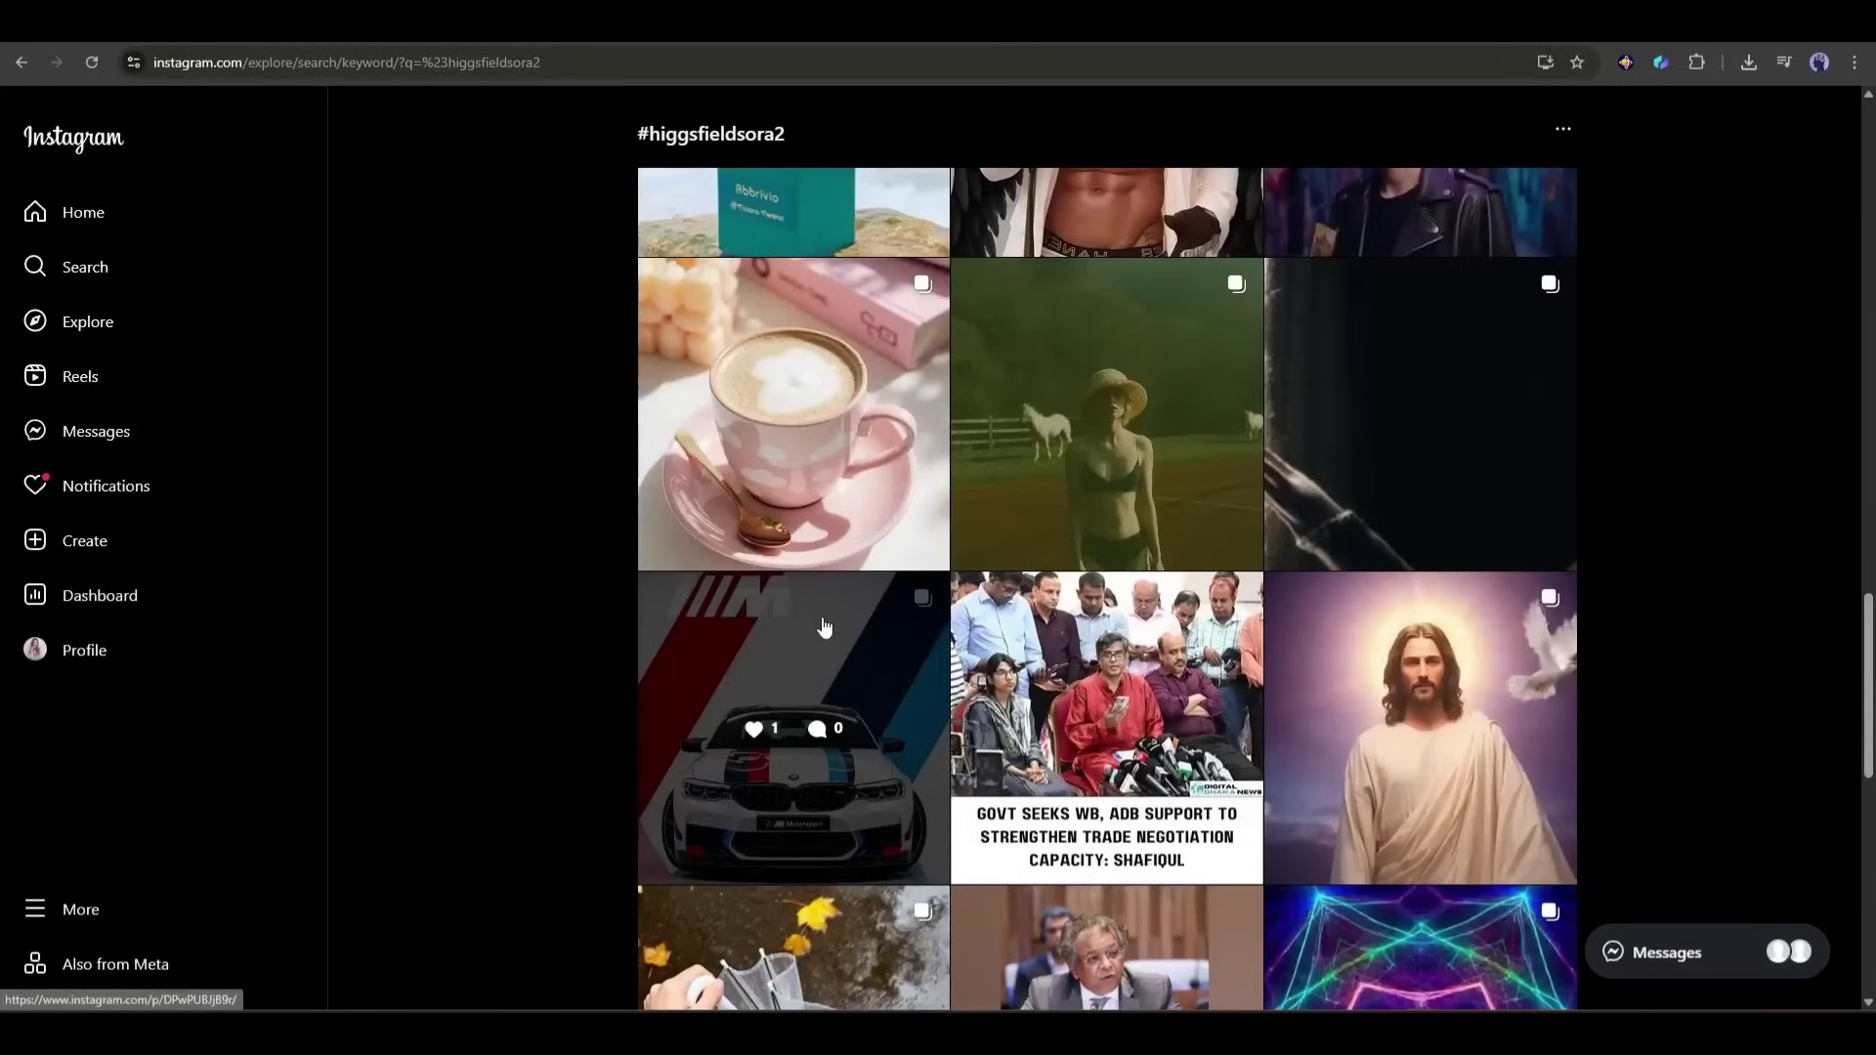
scroll(824, 628, "up", 10)
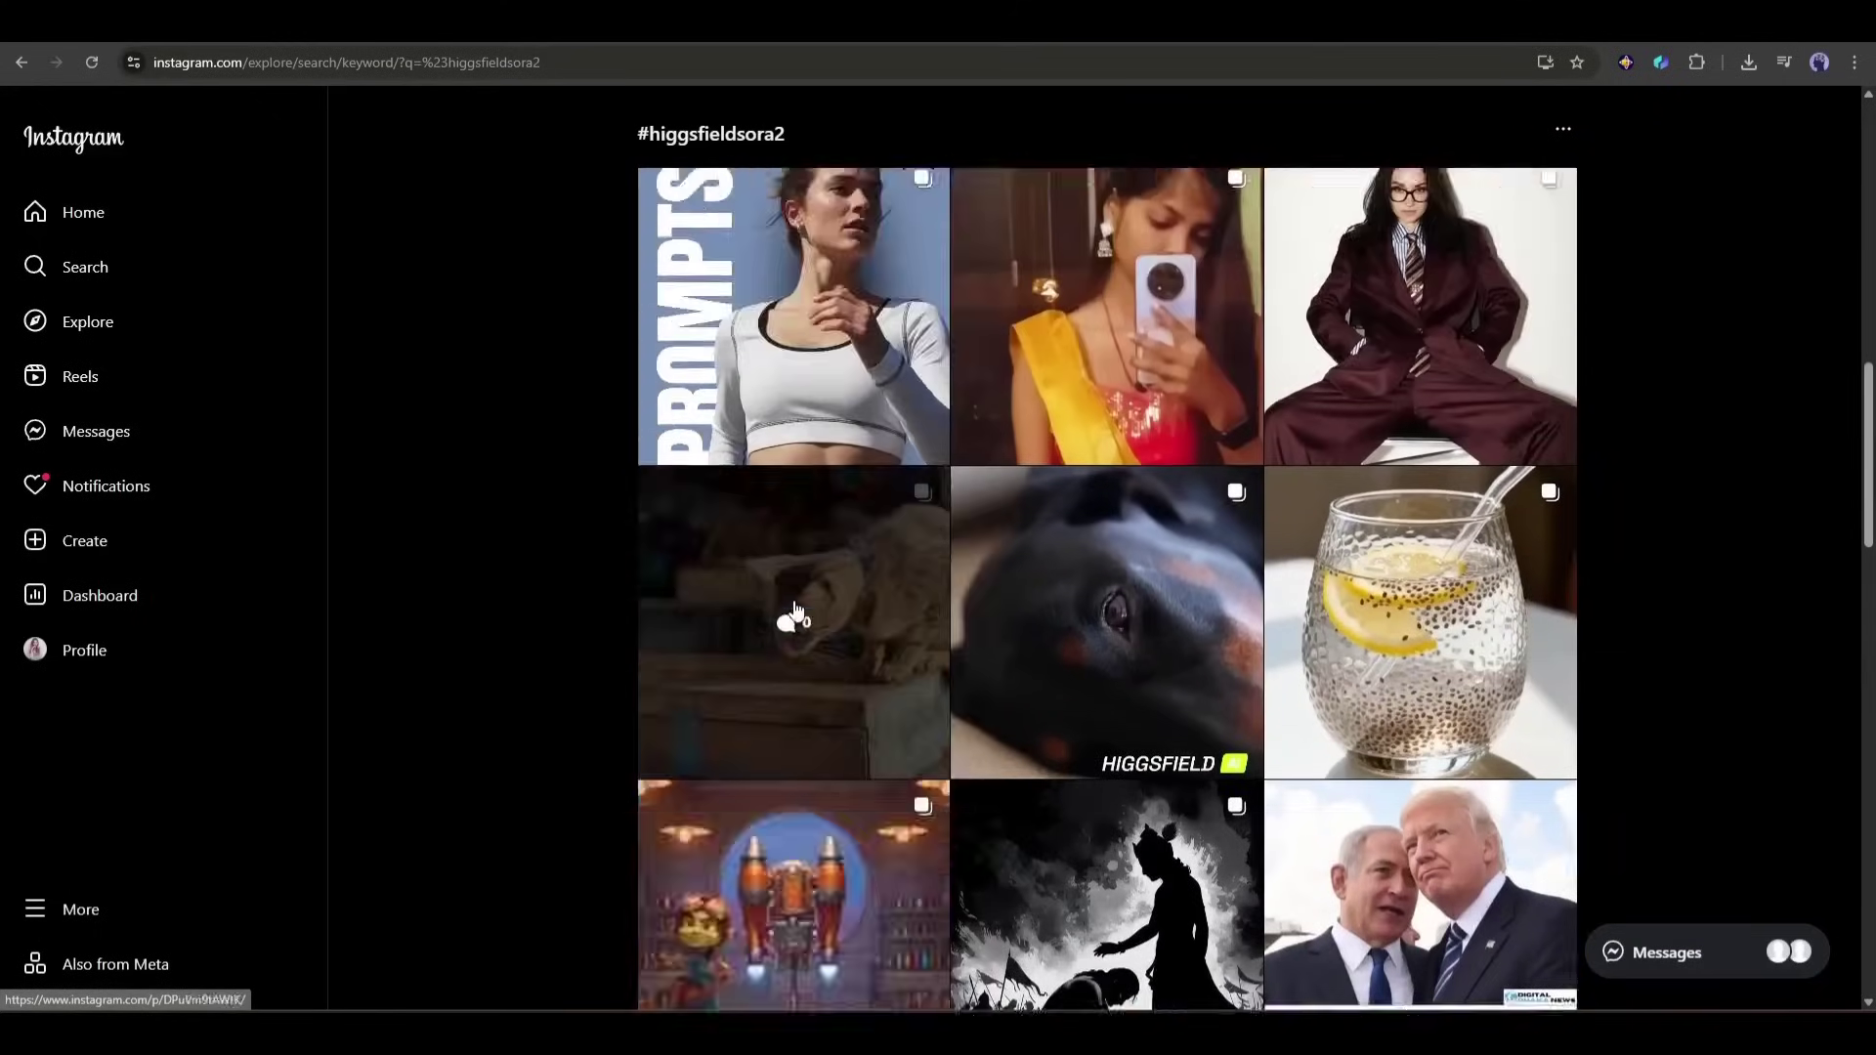
scroll(796, 611, "up", 10)
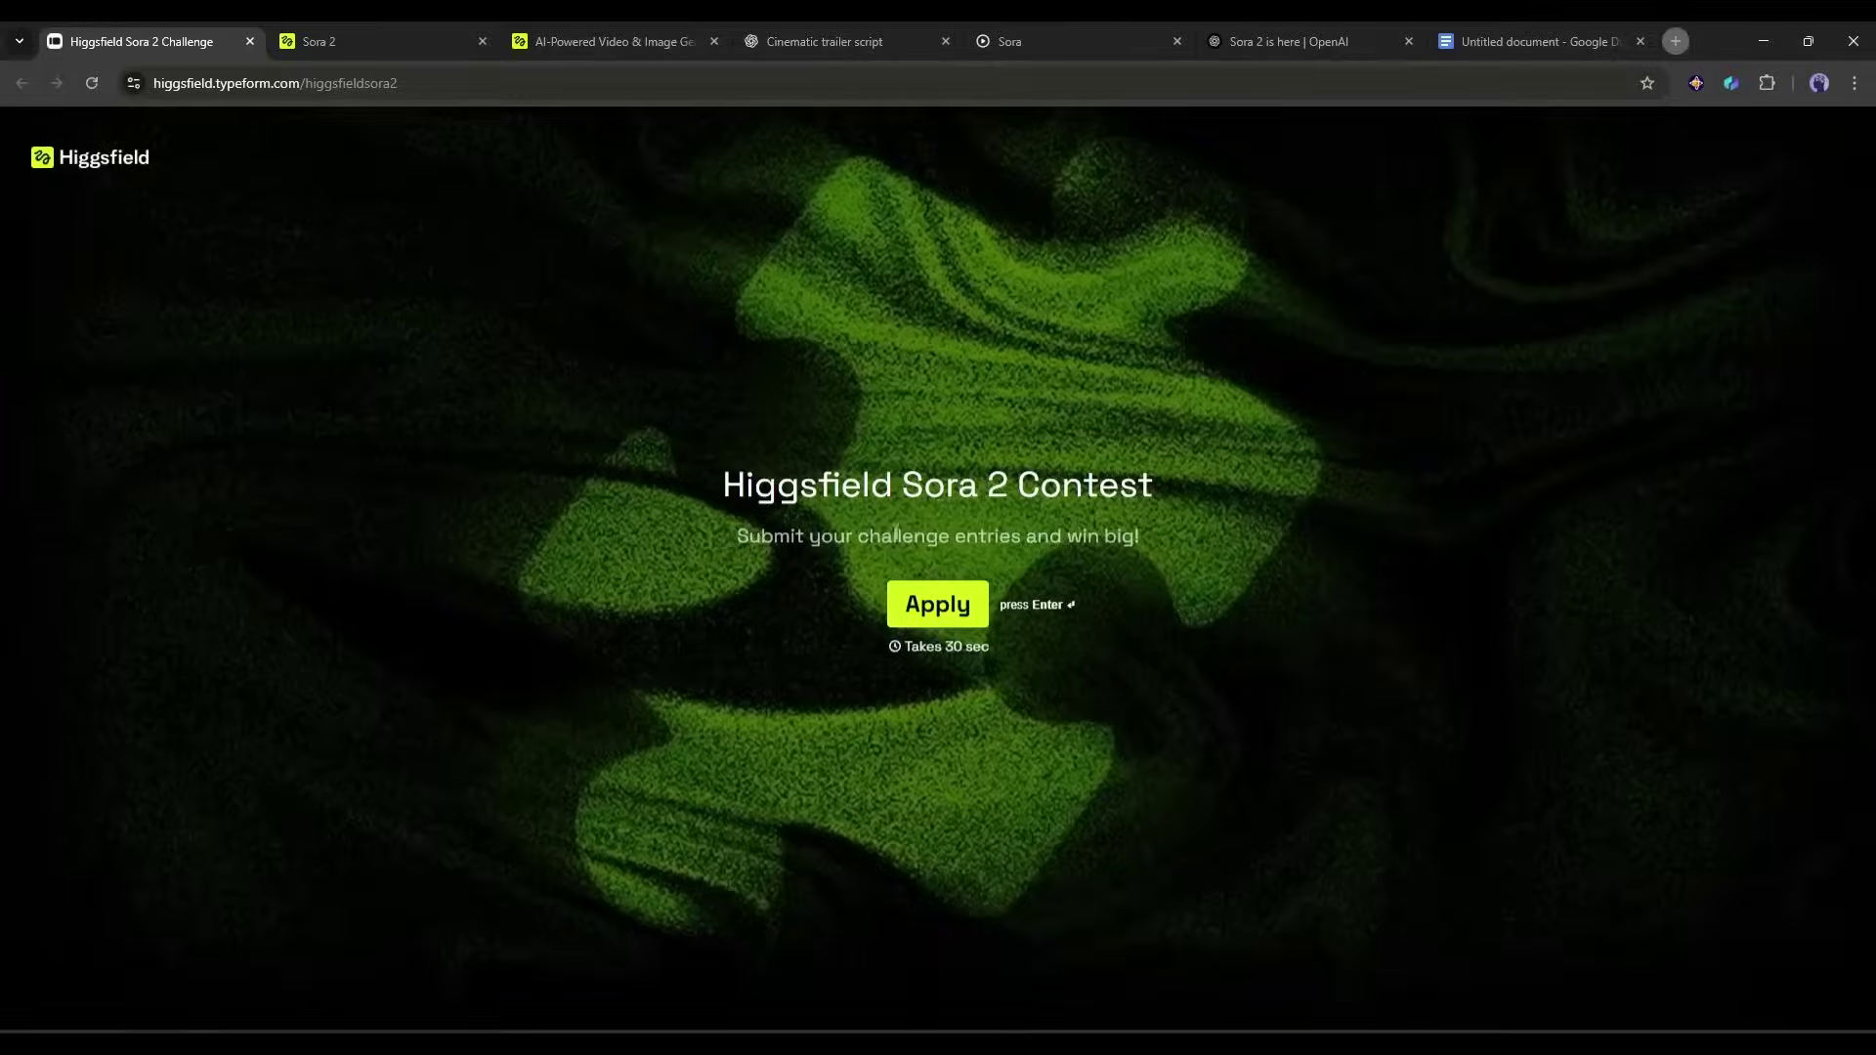
- Start the Higgsfield Sora 2 Contest application to reach the Instagram handle question
left_click(938, 608)
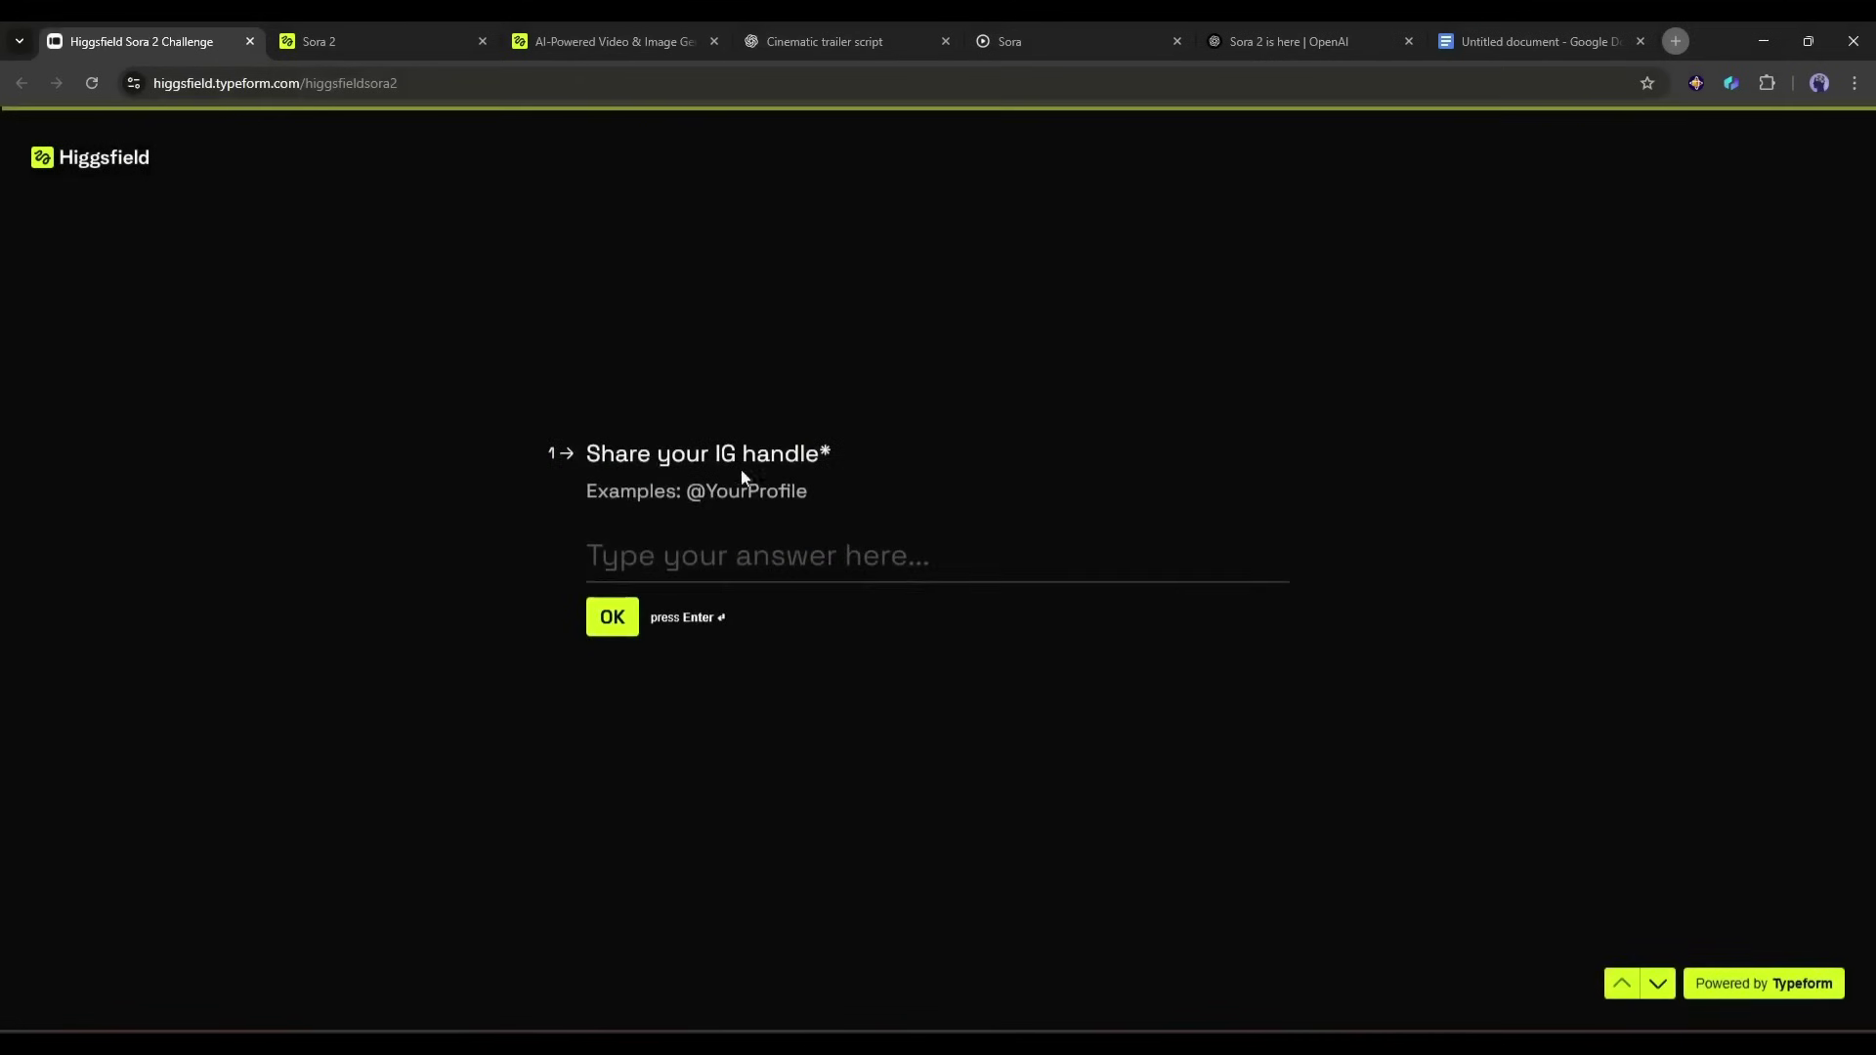